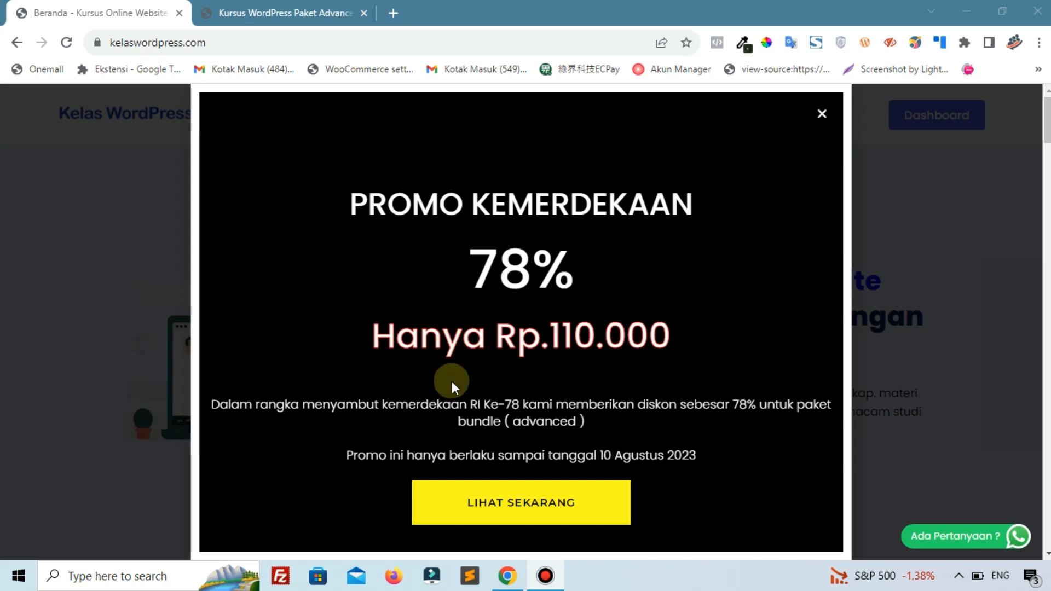
- Examine the Promo Kemerdekaan offer and the contents of the Kursus WordPress Paket Advanced bundle
left_click_drag(536, 420, 555, 419)
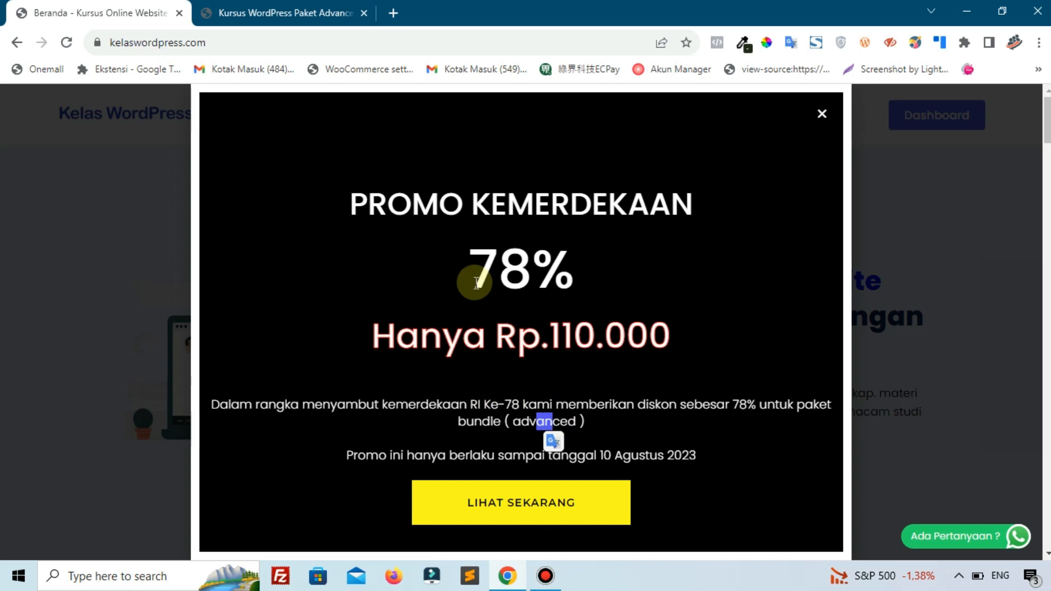
left_click(475, 312)
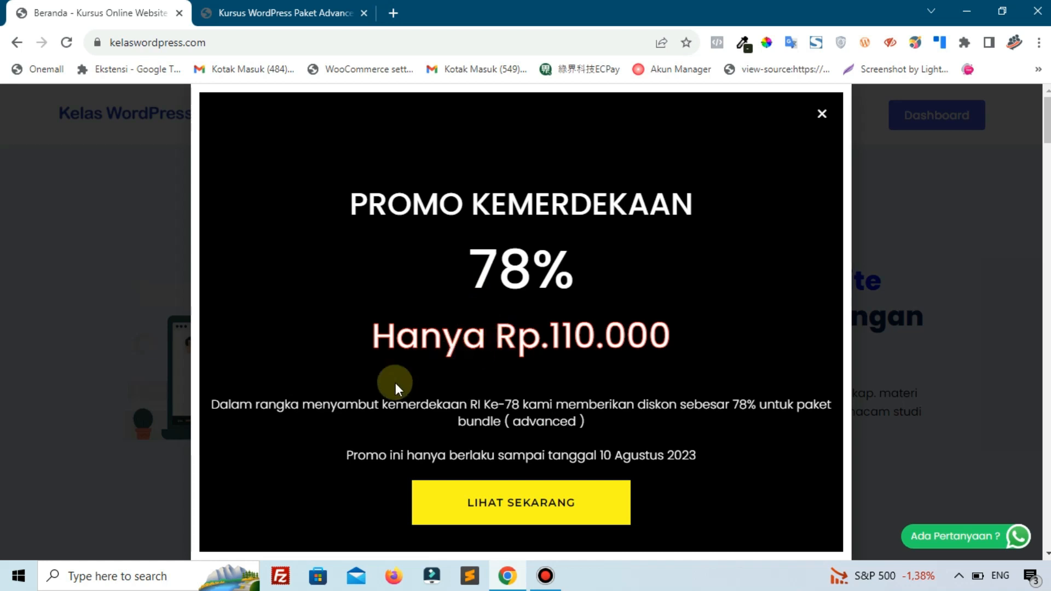
left_click_drag(569, 455, 683, 455)
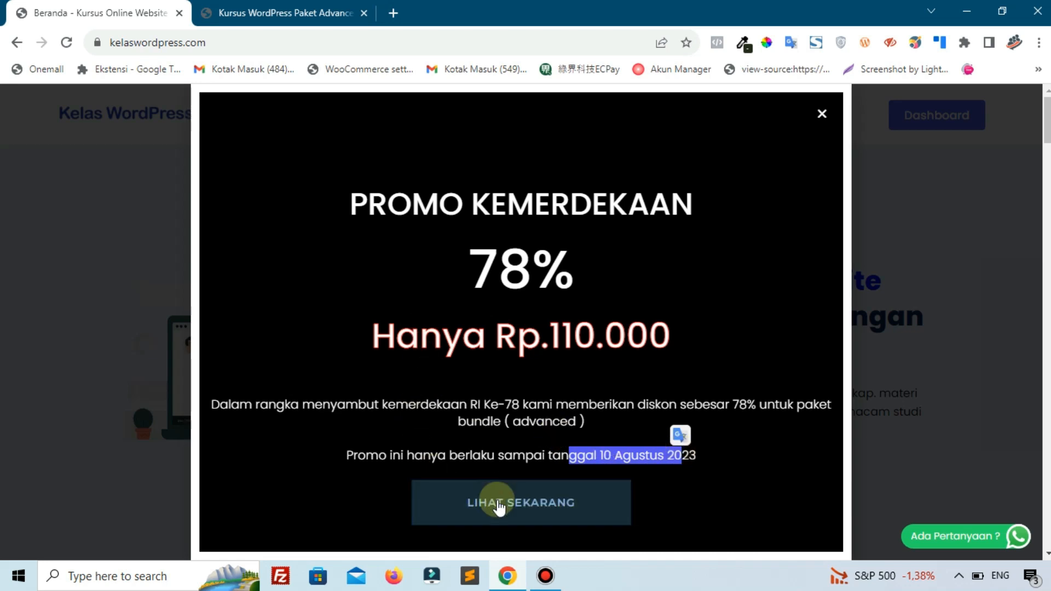
left_click(289, 7)
scroll(363, 312, "down", 1)
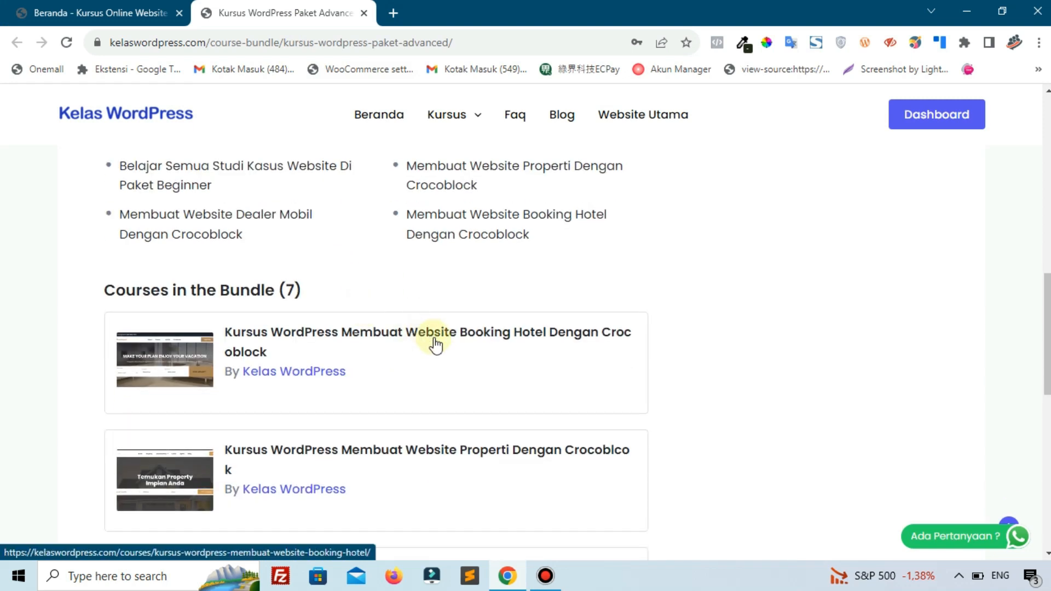
scroll(434, 341, "down", 1)
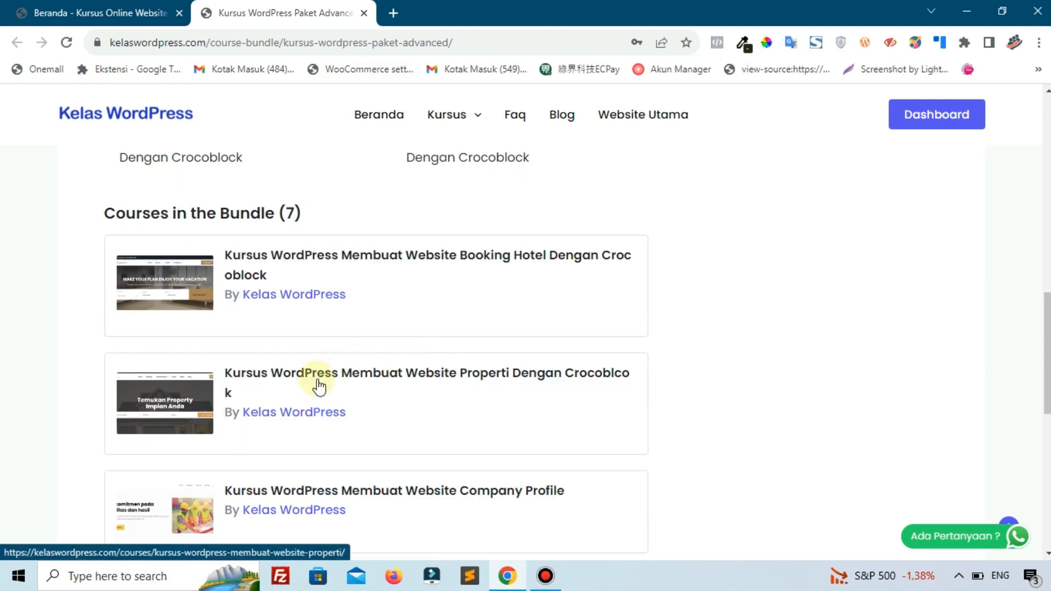
scroll(458, 399, "down", 2)
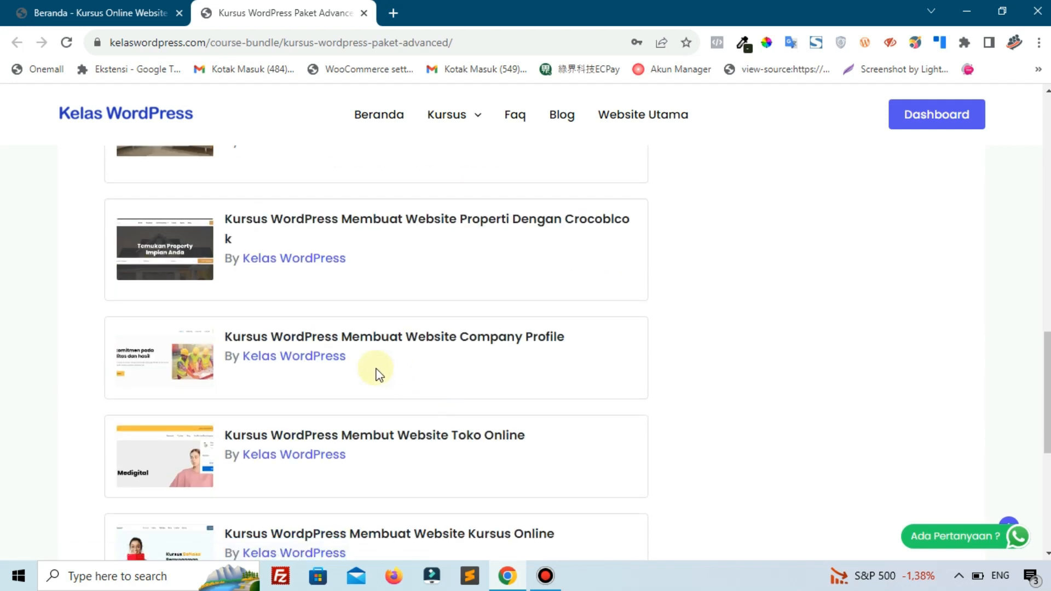
scroll(434, 352, "down", 2)
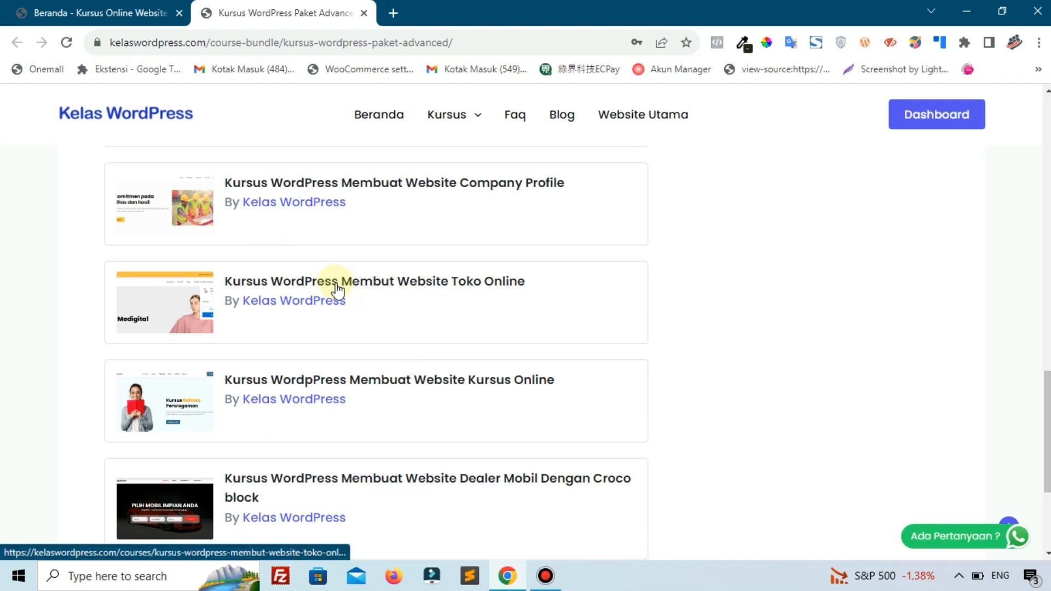
scroll(321, 326, "down", 1)
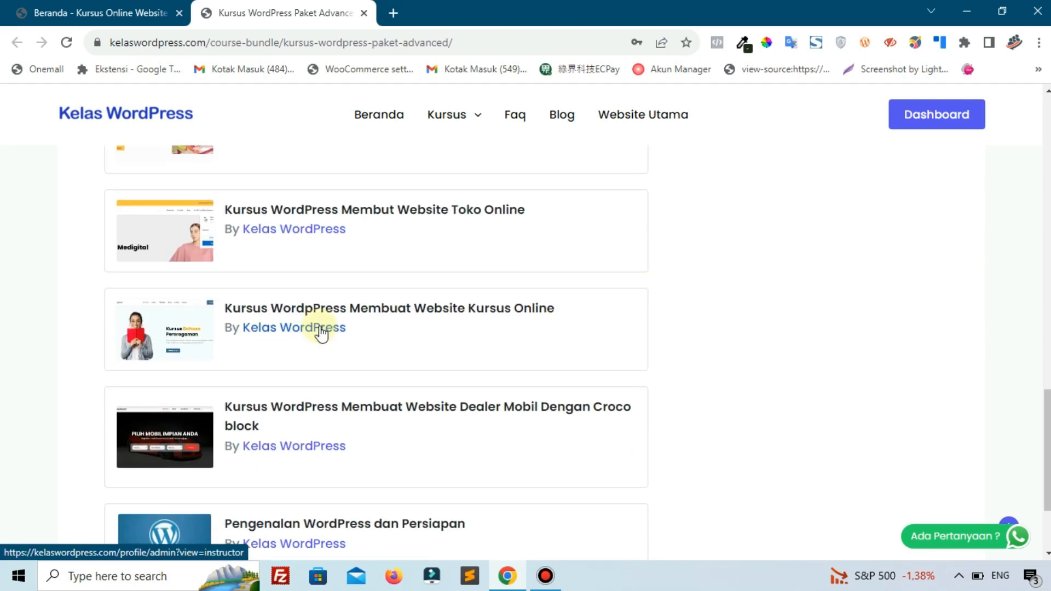
scroll(322, 330, "up", 1)
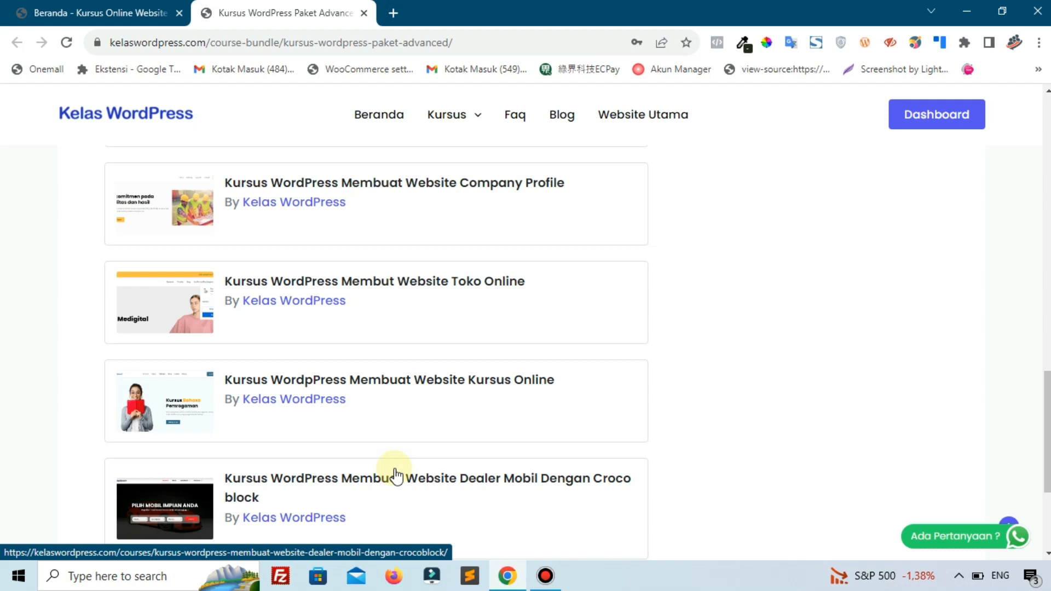
scroll(412, 425, "up", 10)
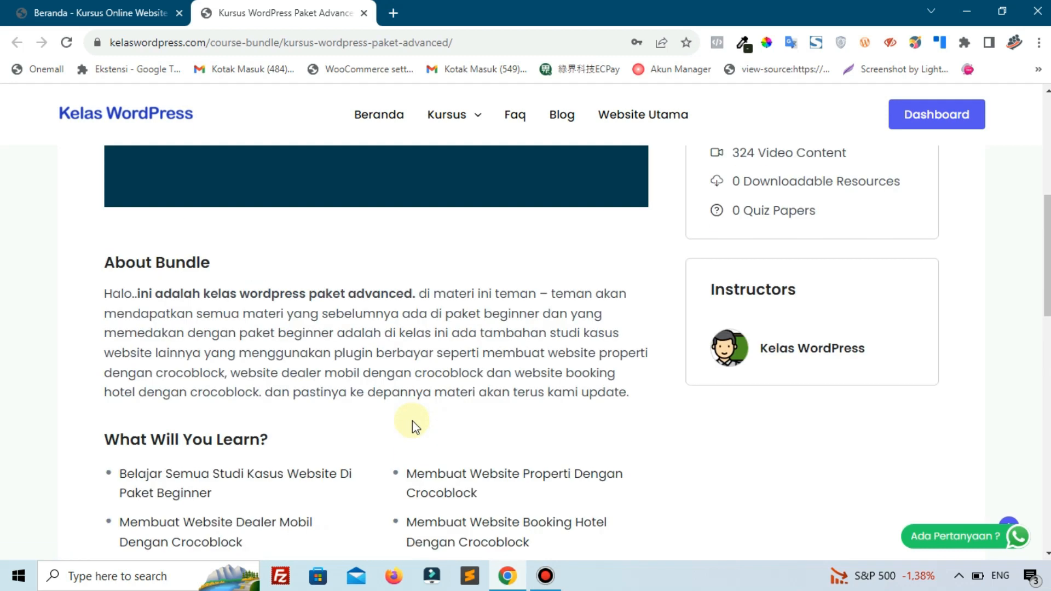
scroll(411, 426, "up", 7)
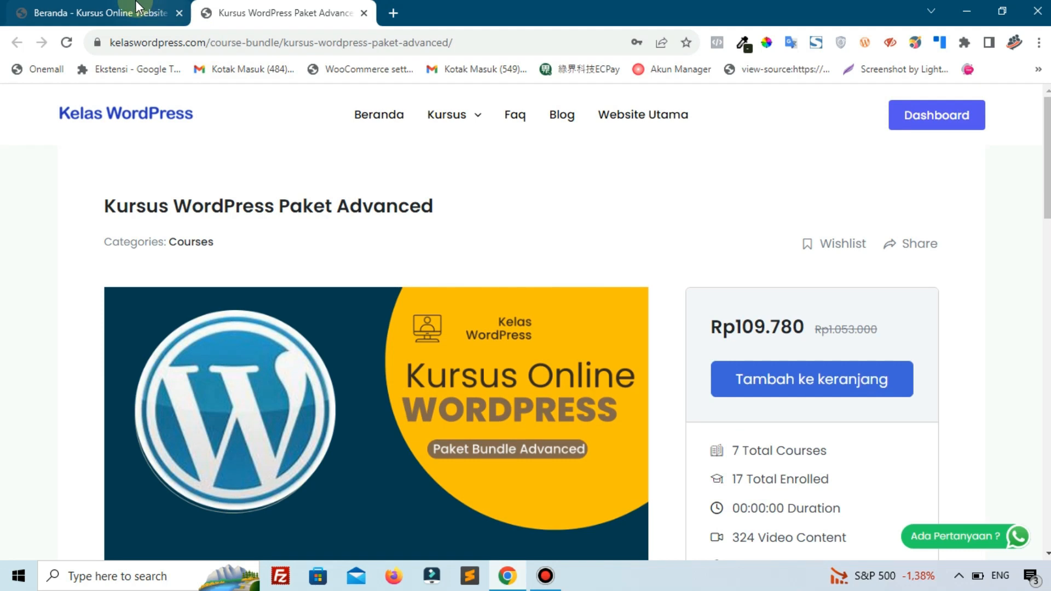
left_click(137, 6)
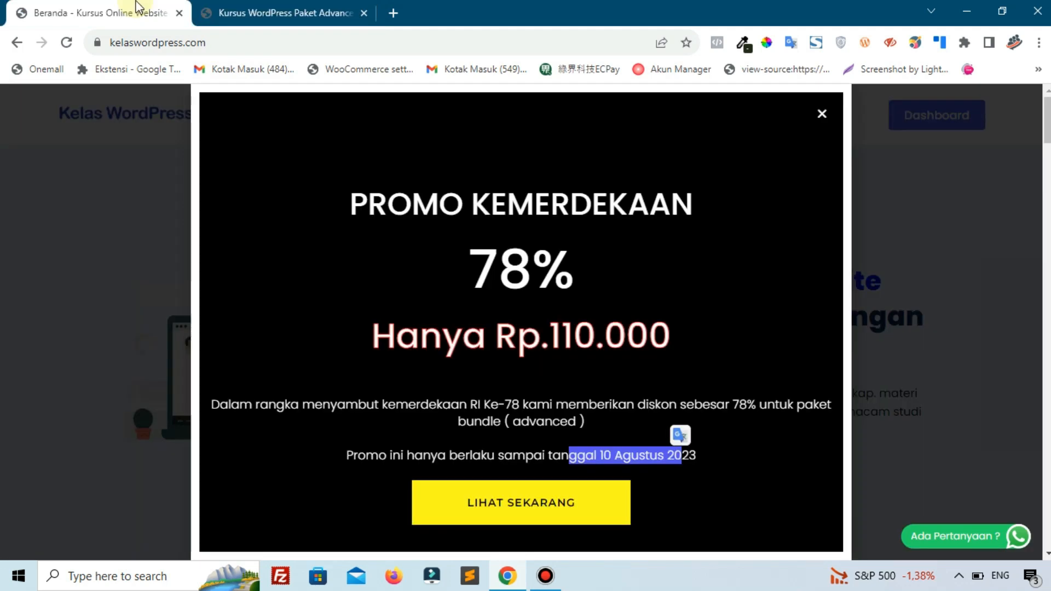
left_click(499, 451)
left_click_drag(486, 457, 700, 466)
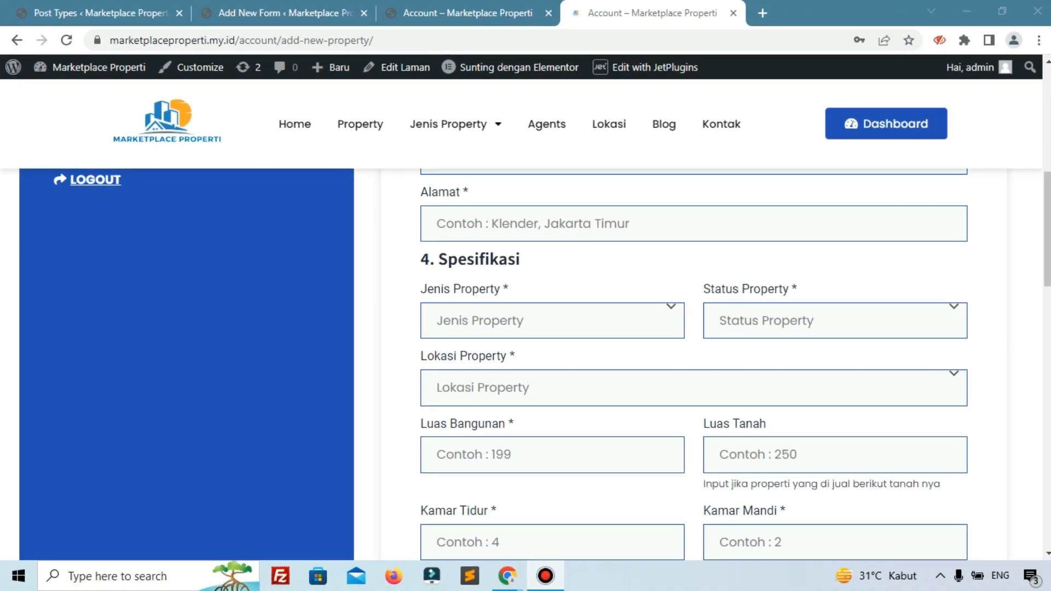
- Review the form's existing Informasi fields and close the davdigital.my.id add-new-property page
left_click(277, 13)
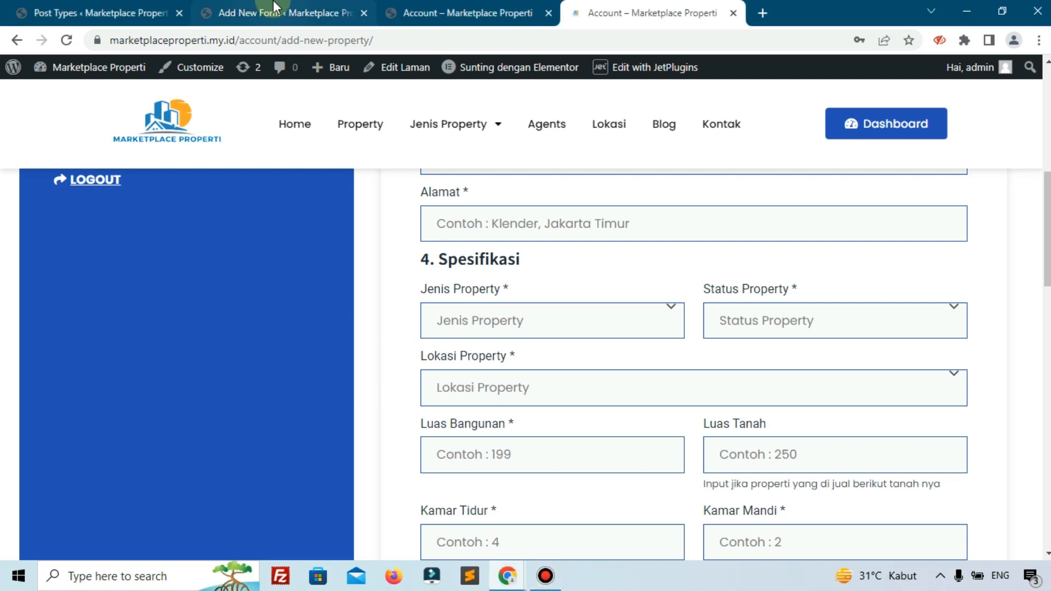
scroll(266, 204, "up", 3)
scroll(266, 204, "down", 3)
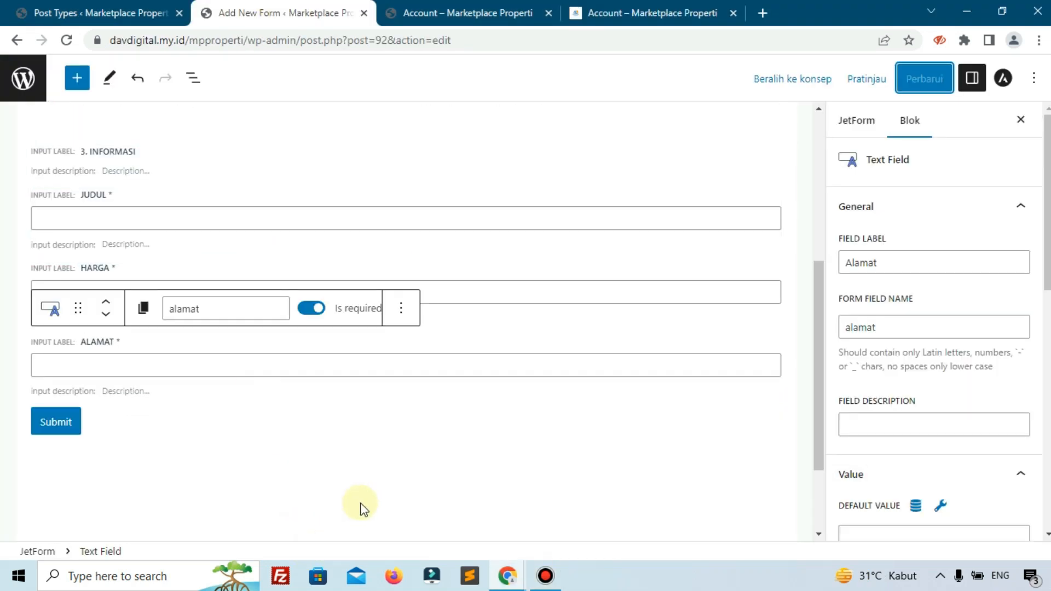
left_click(474, 11)
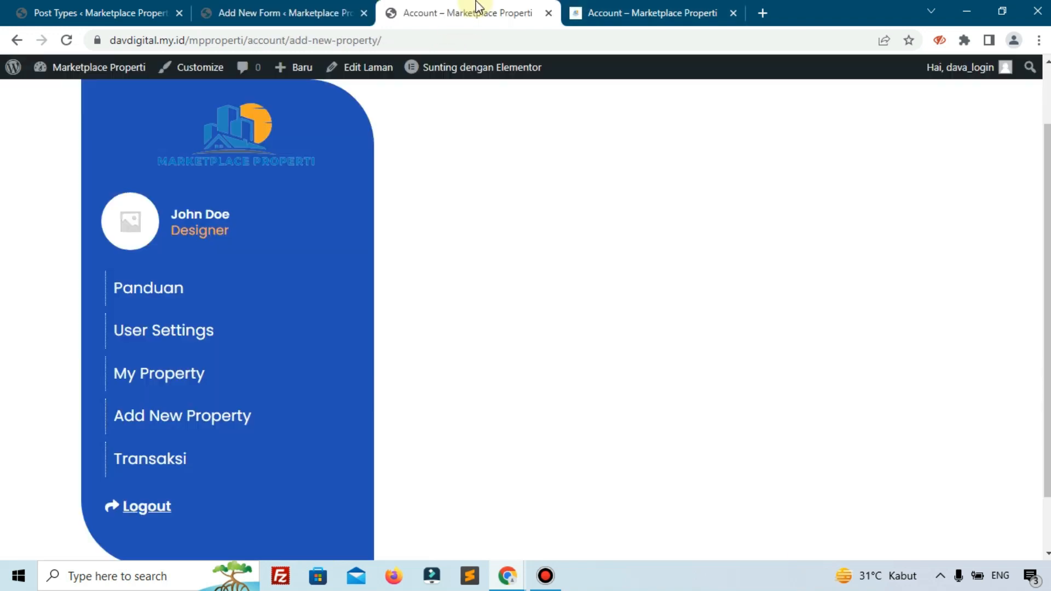
left_click(549, 13)
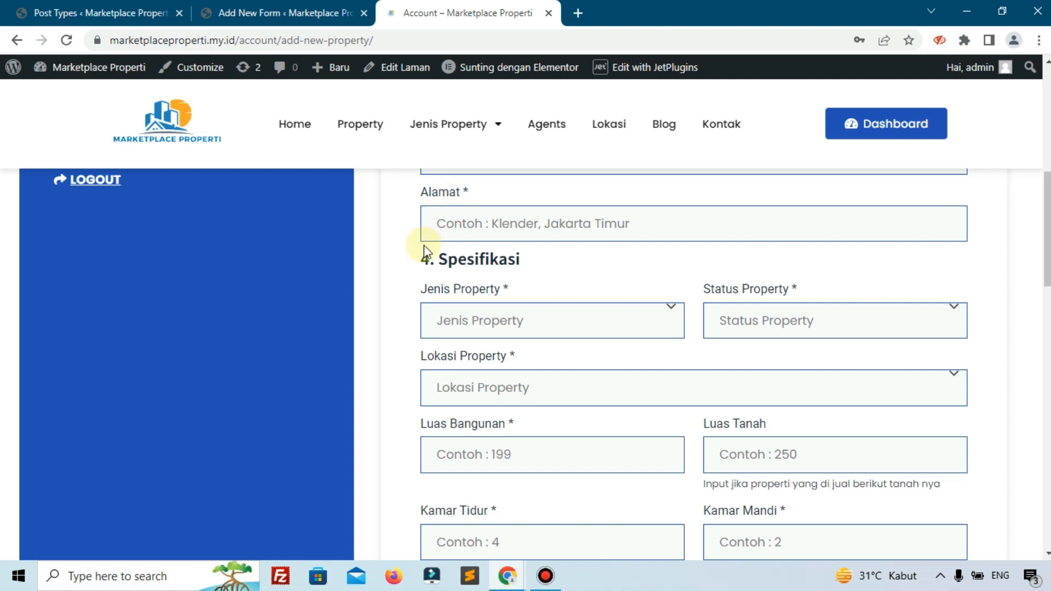
- Check the 4. Spesifikasi section on the reference property page and add a Heading Field at the end of the form being edited
scroll(425, 253, "up", 1)
scroll(450, 299, "up", 1)
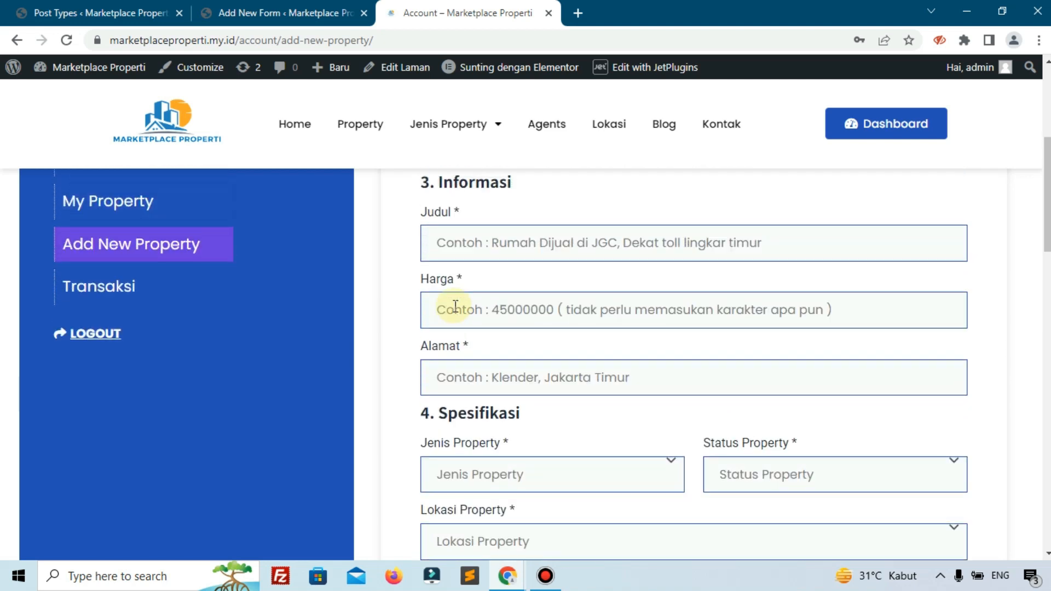
scroll(455, 304, "down", 1)
left_click_drag(438, 335, 484, 336)
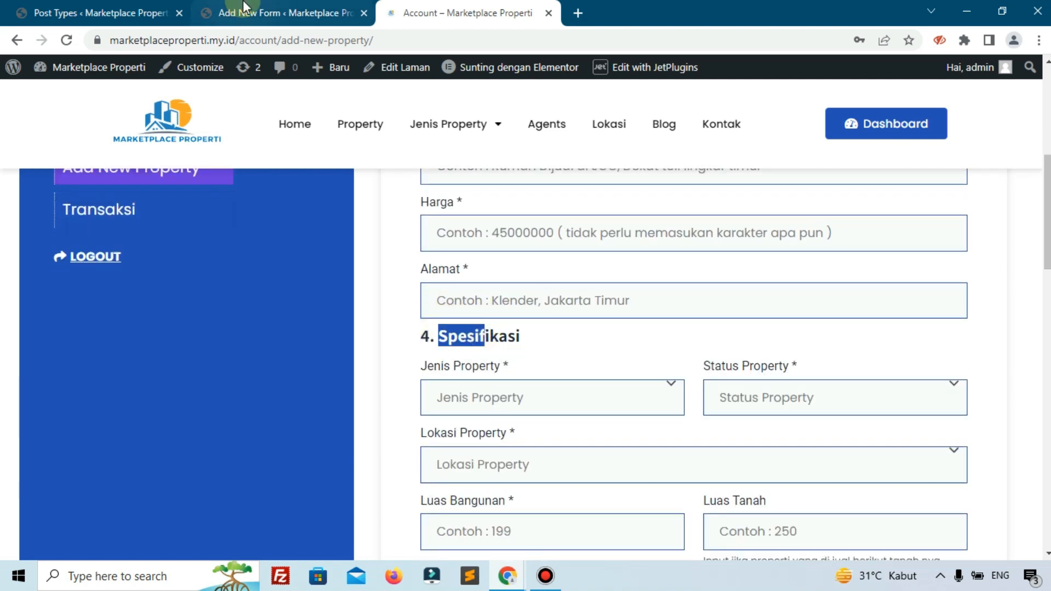
left_click(244, 8)
left_click(435, 404)
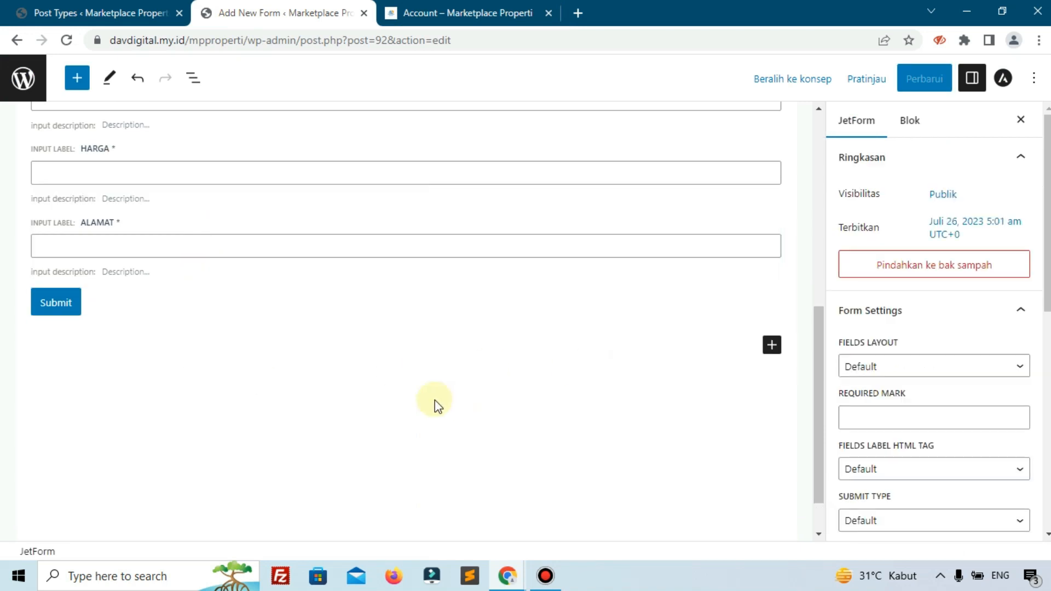
left_click(772, 346)
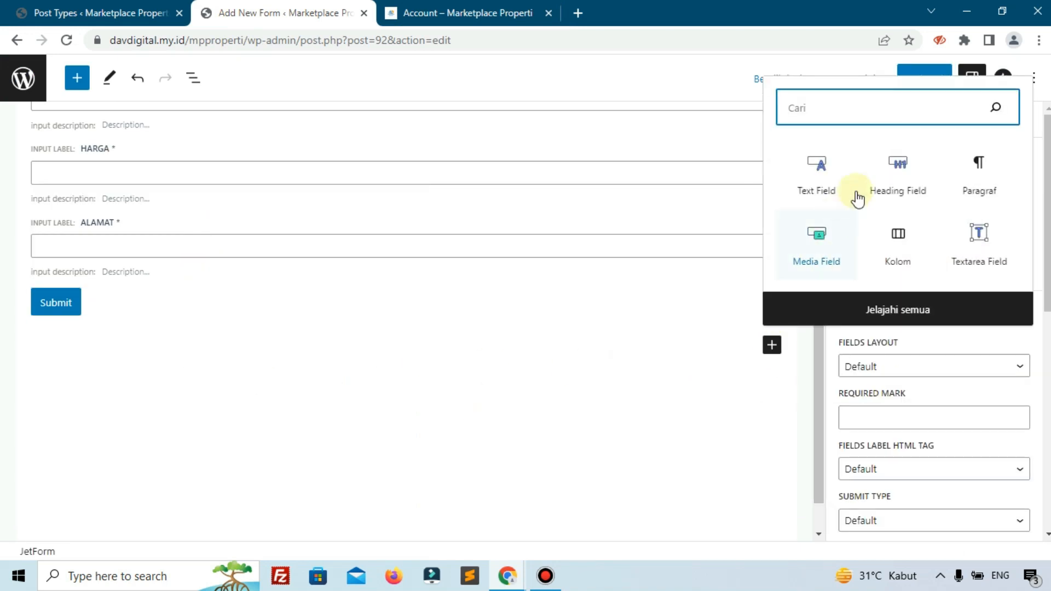
left_click(888, 178)
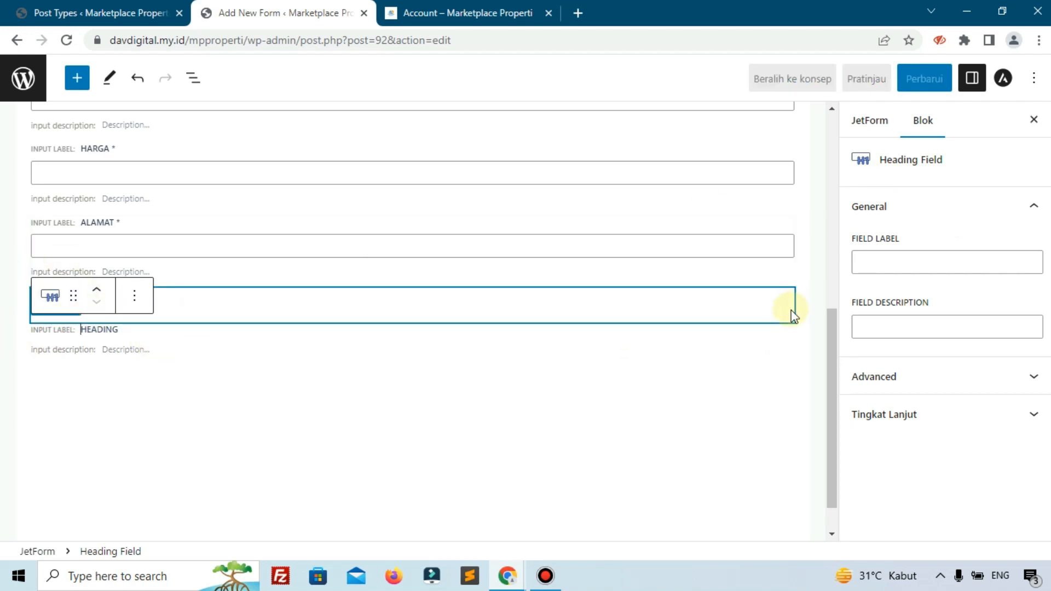
- Label the new heading "4. Spesifikasi" and move it above the Submit button
left_click(924, 265)
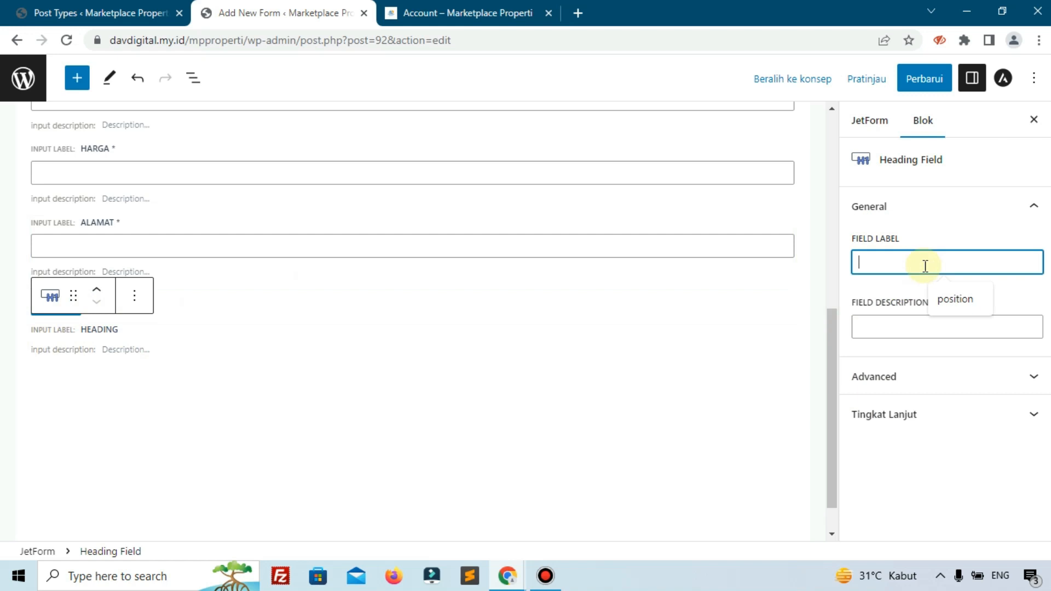
left_click(517, 7)
left_click(277, 9)
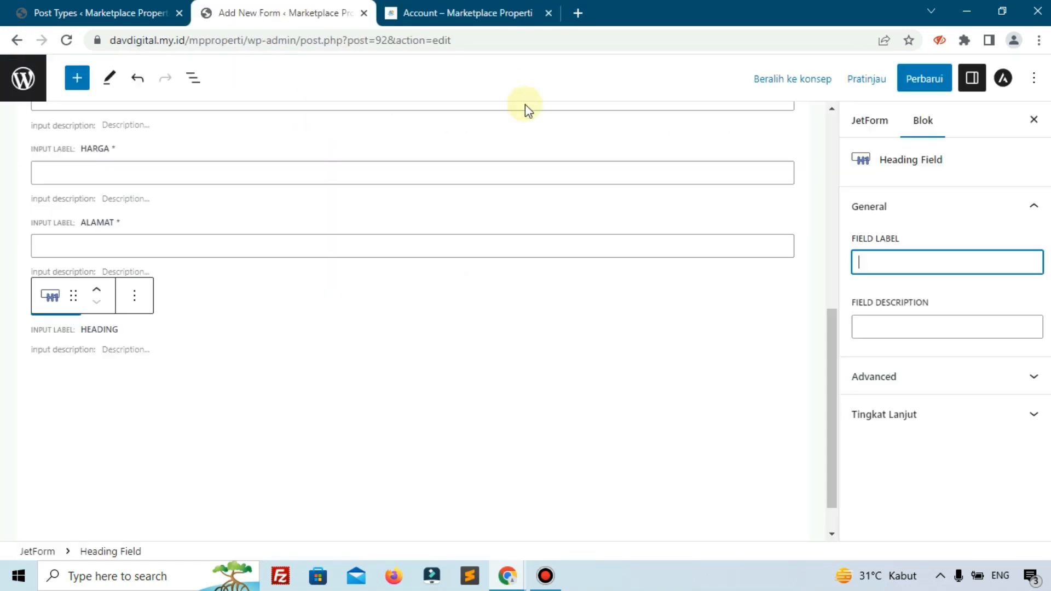
type("4. Spesifikasi")
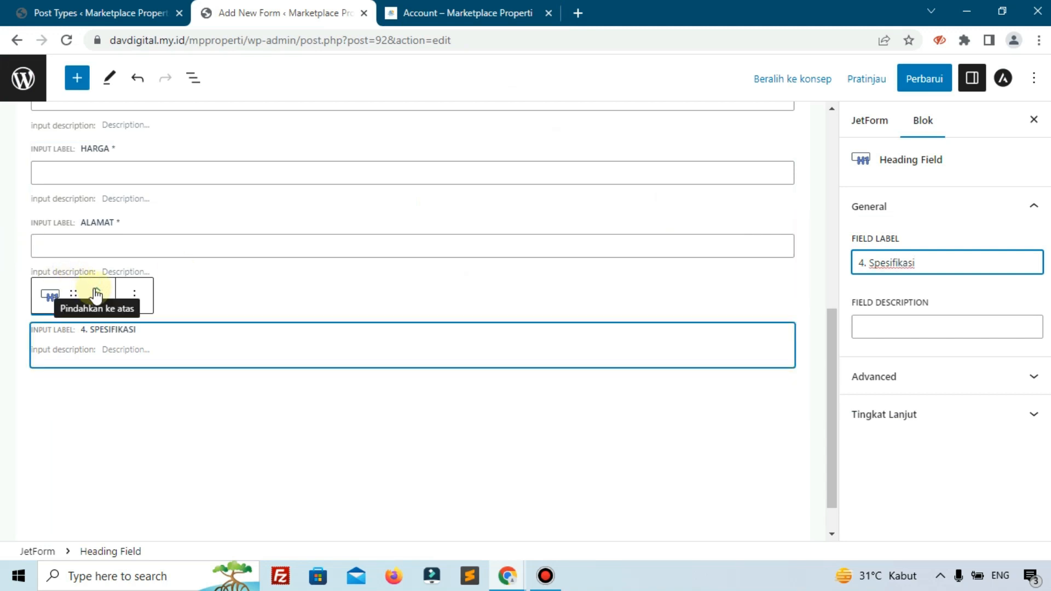
left_click(268, 482)
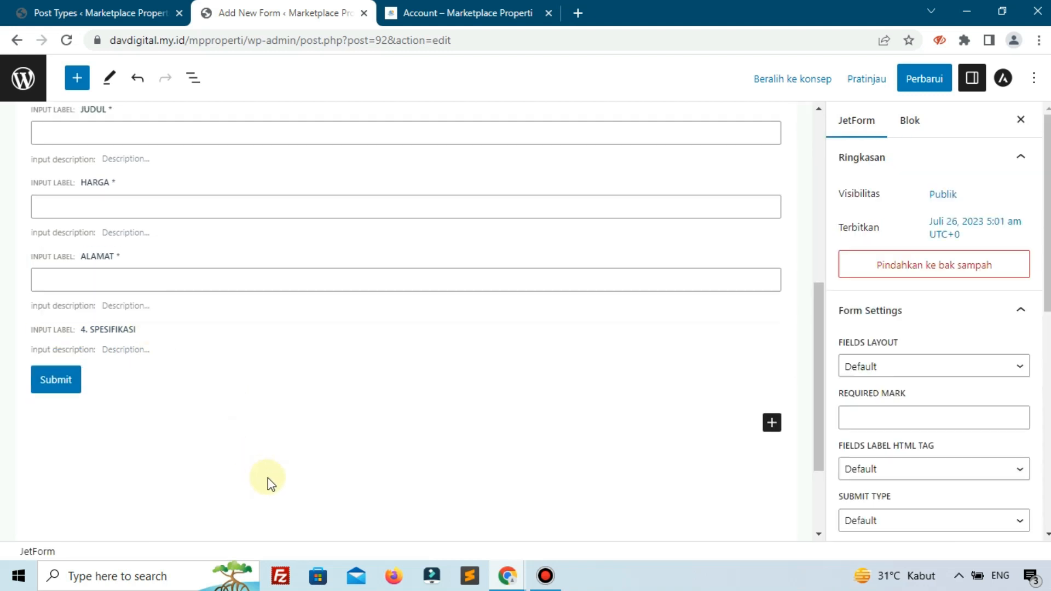
- Add a Kolom block with two equal columns below the Submit button, following the reference page's layout
left_click(770, 427)
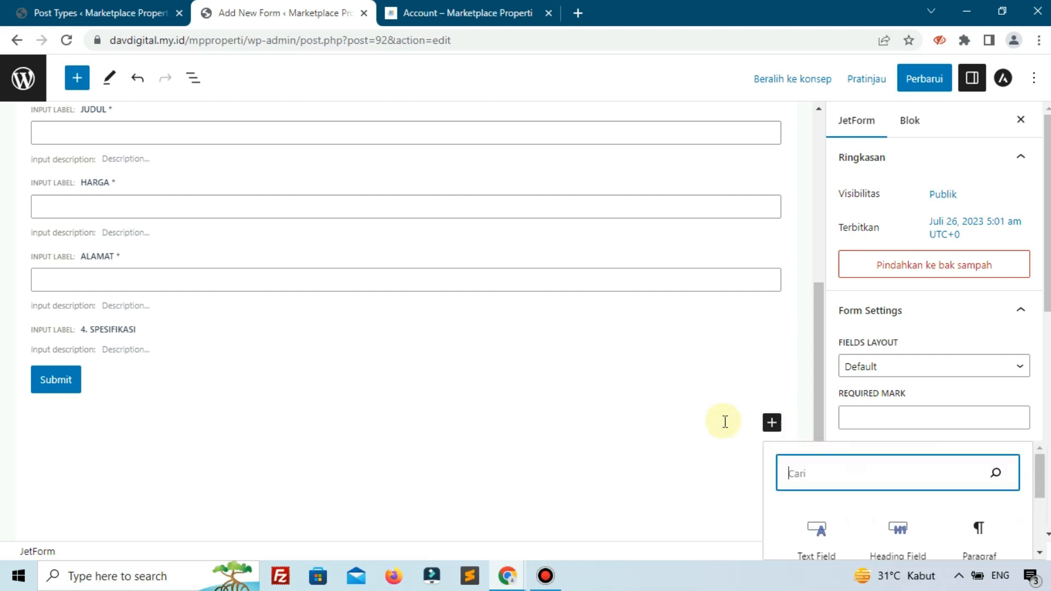
scroll(840, 474, "down", 1)
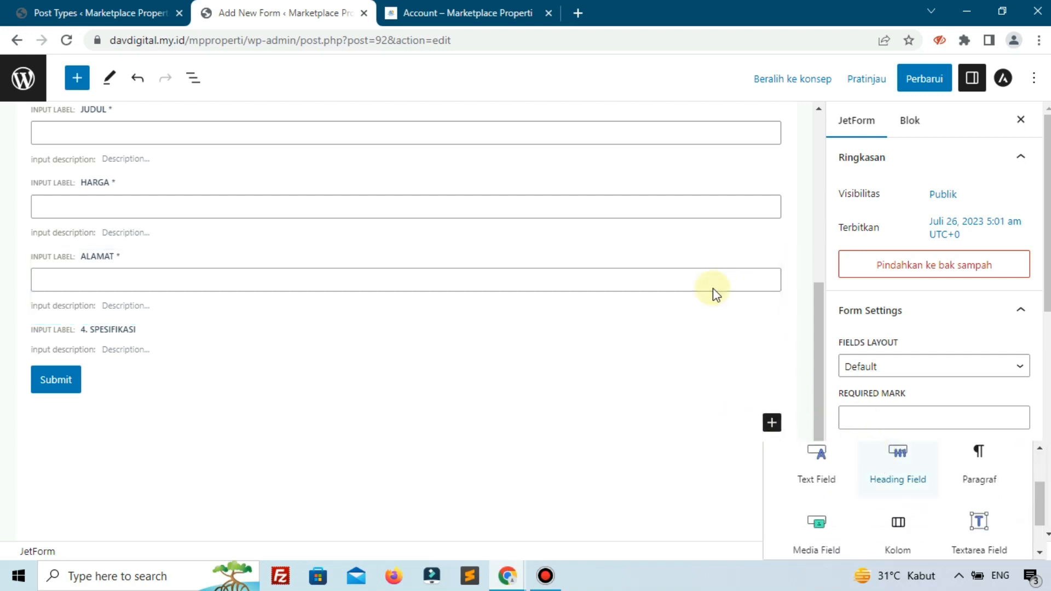
left_click(465, 13)
left_click(406, 377)
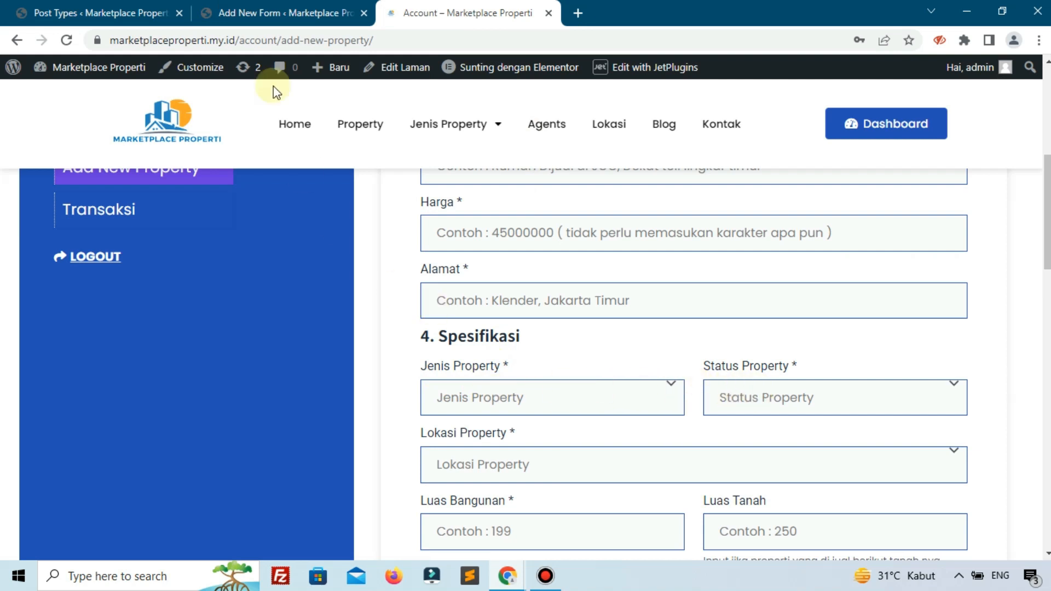
left_click(282, 13)
scroll(875, 422, "down", 3)
scroll(880, 450, "down", 1)
left_click(901, 481)
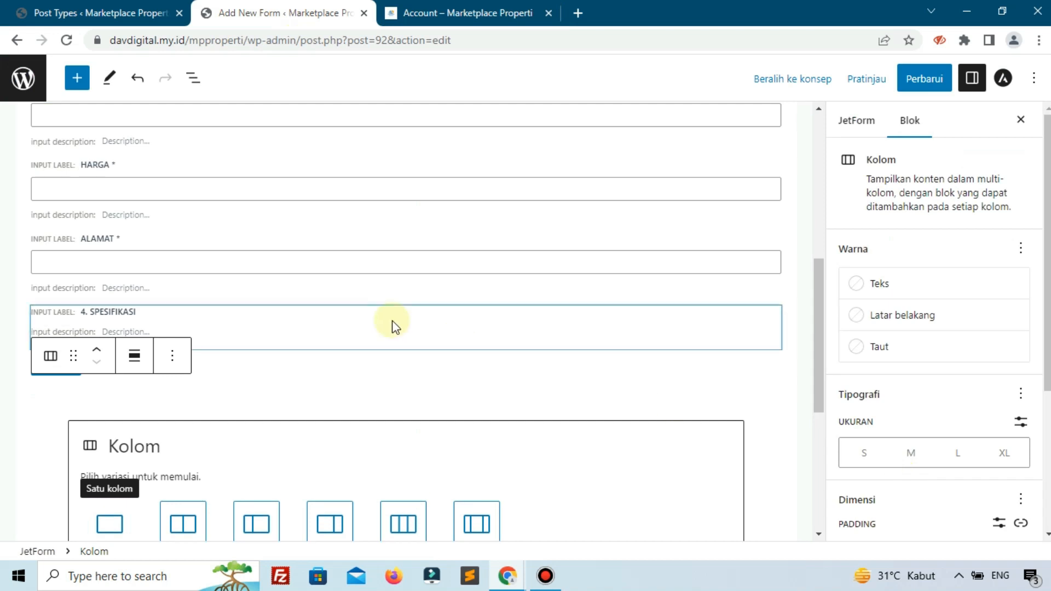
left_click(195, 451)
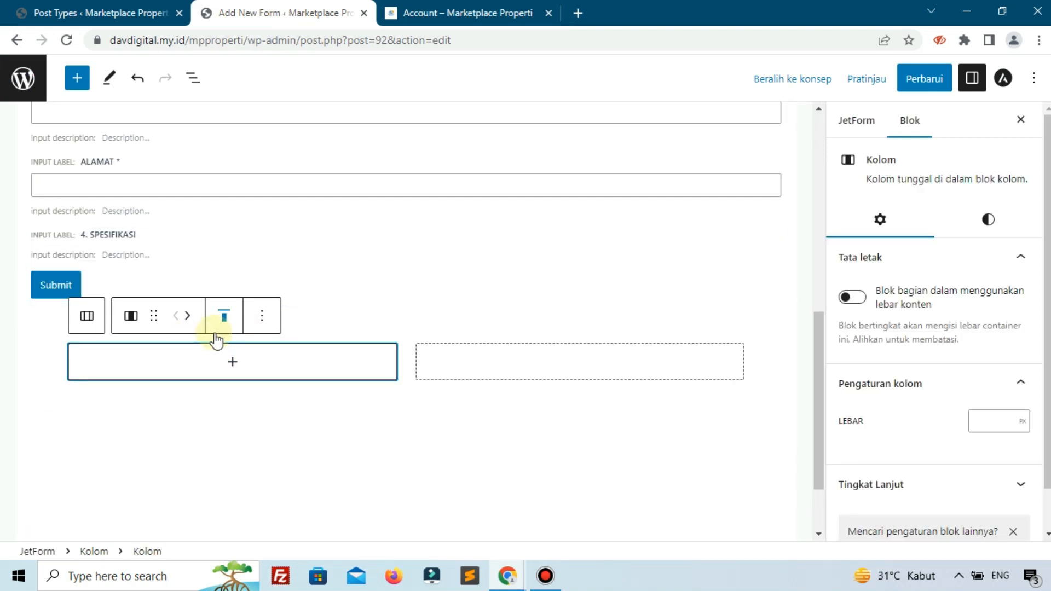
- Recheck the reference Spesifikasi fields and insert a Select Field in the first column of the new Kolom block
left_click(430, 11)
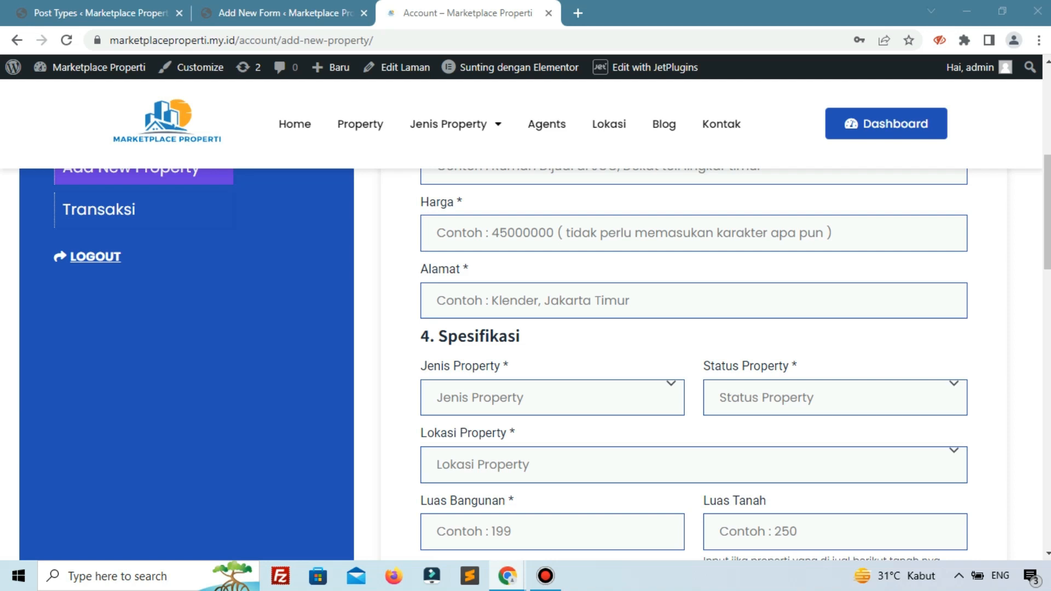
left_click(252, 12)
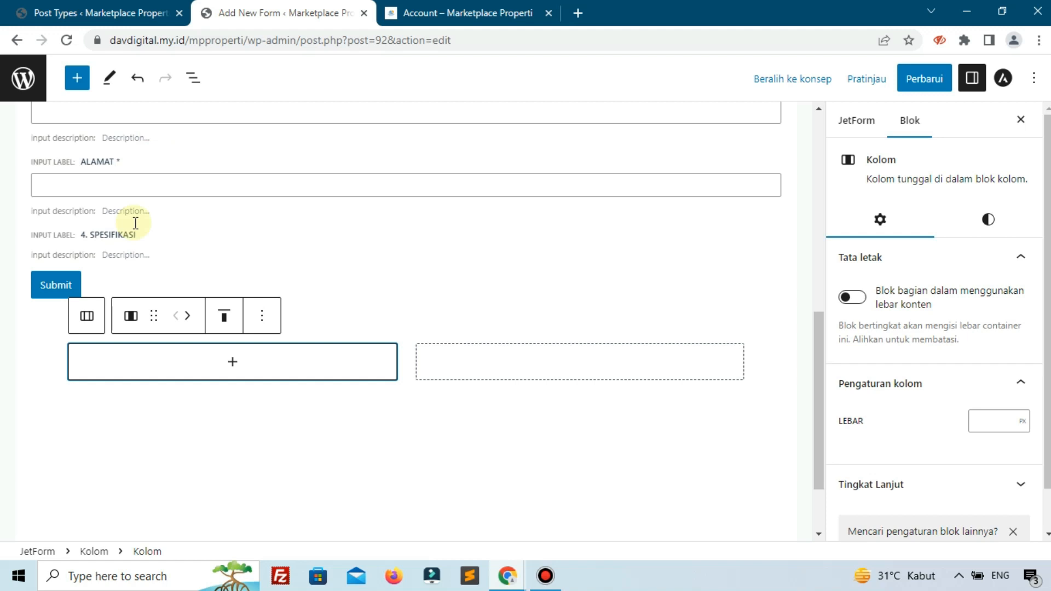
left_click(231, 365)
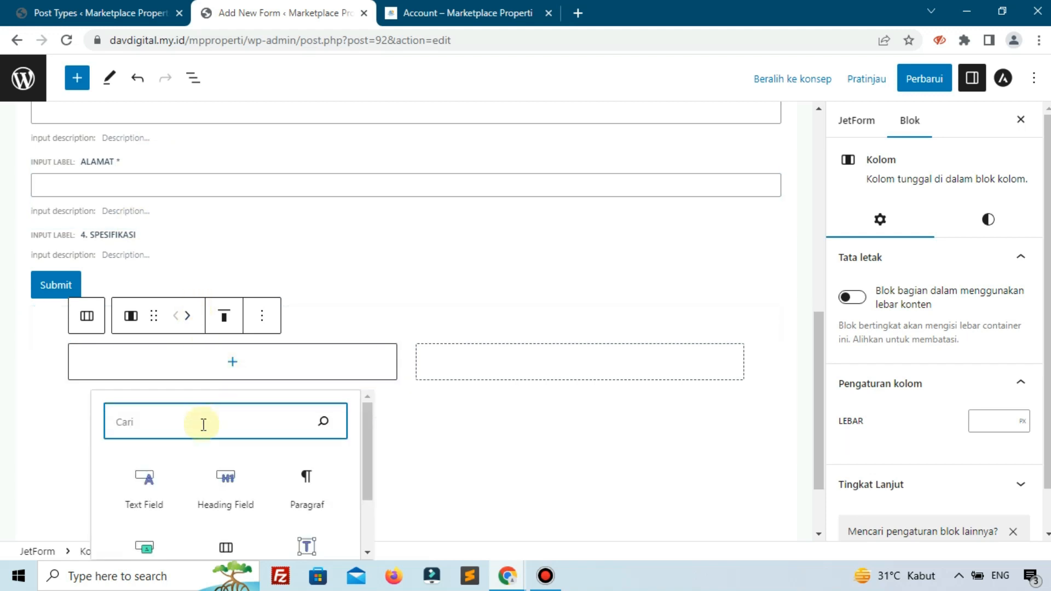
type("sel")
left_click(200, 485)
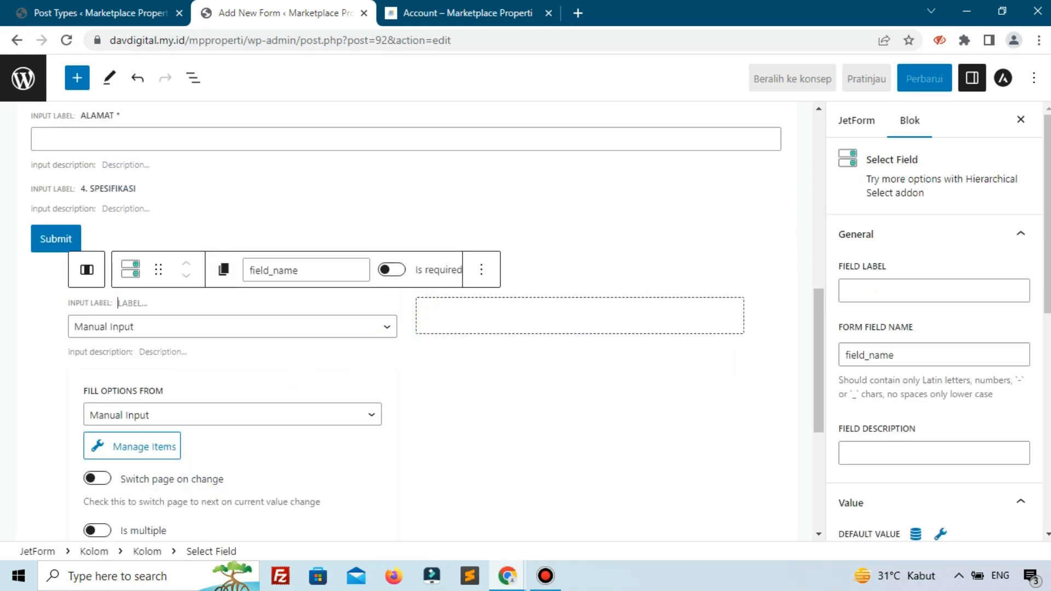
- Fill the first column's Select Field options from Terms, using the Jenis Property taxonomy
scroll(413, 483, "down", 1)
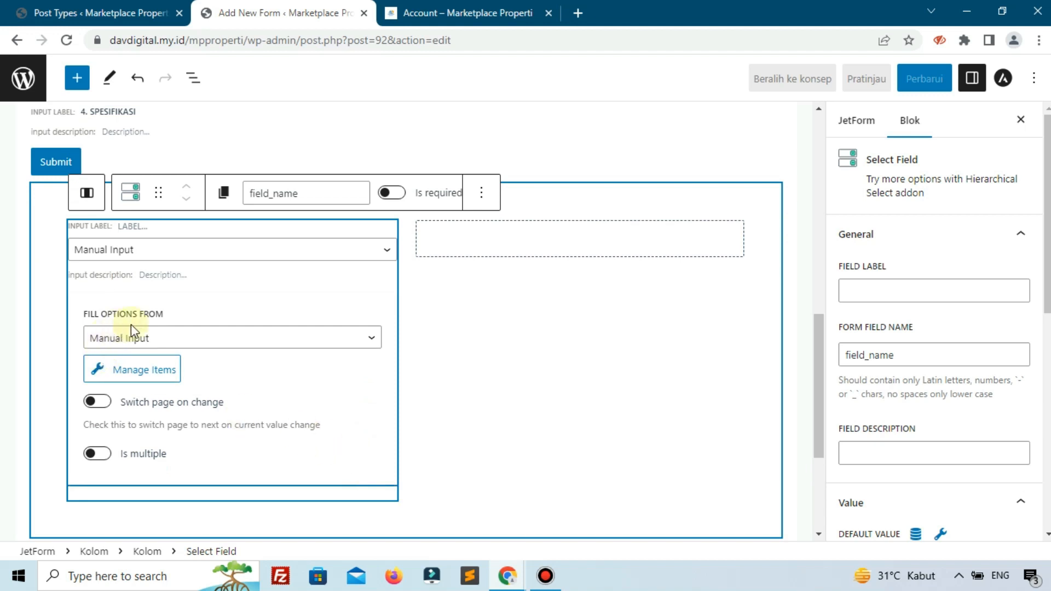
left_click(183, 253)
left_click(183, 253)
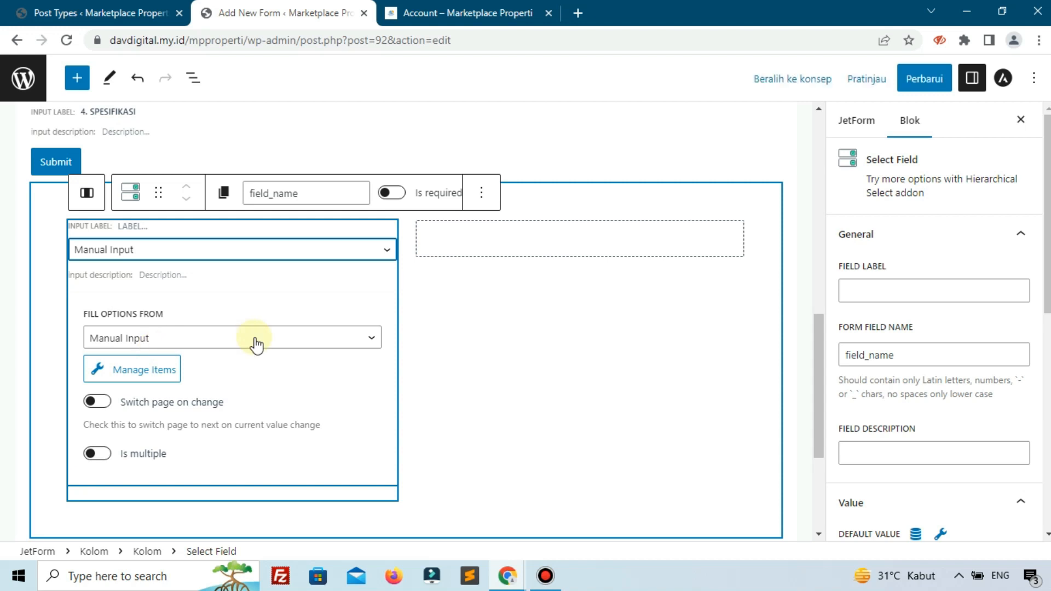
left_click(220, 343)
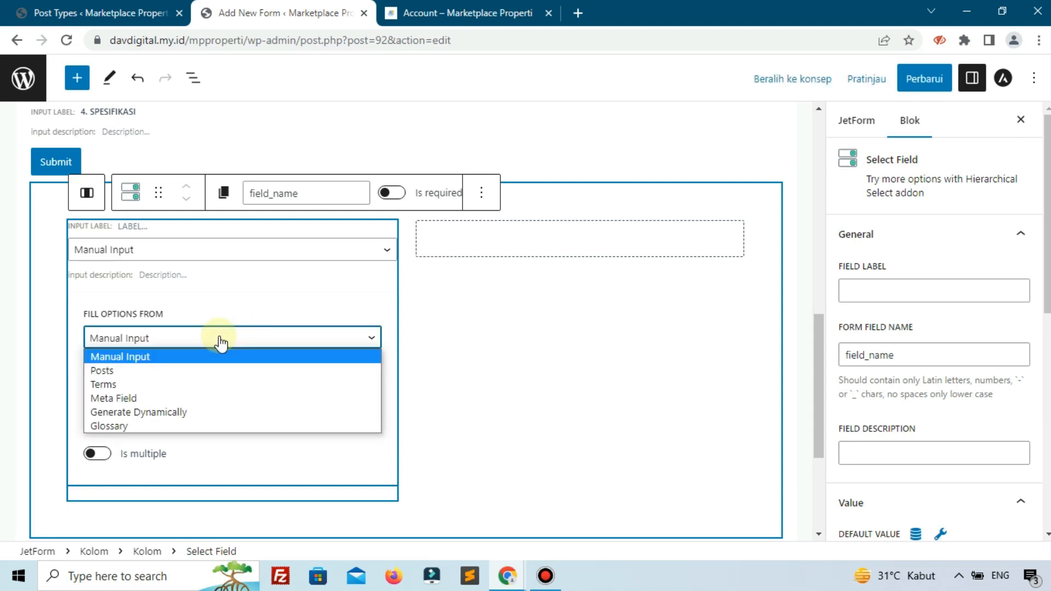
left_click(129, 385)
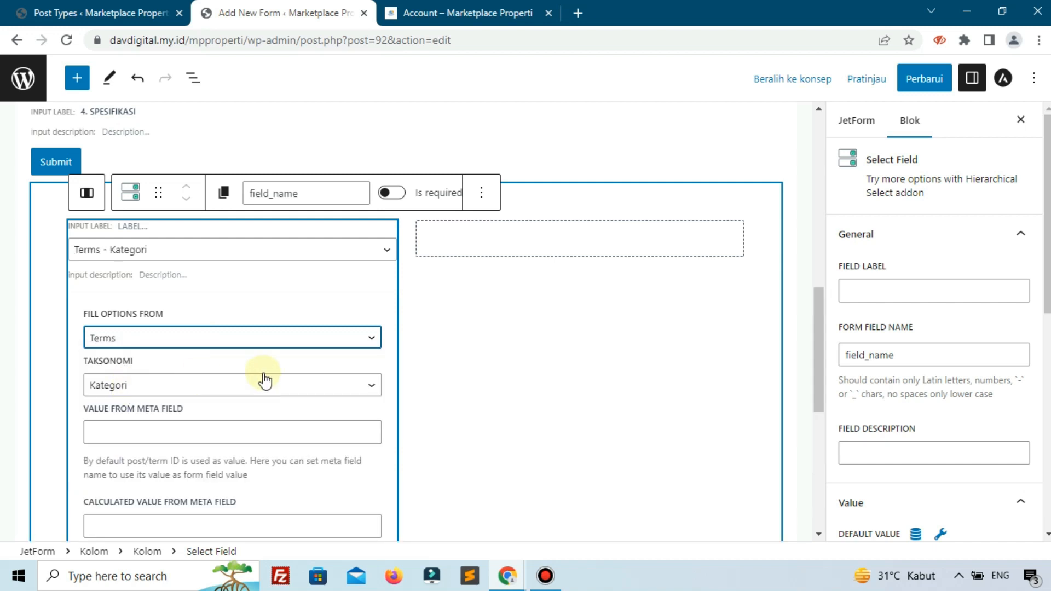
left_click(189, 385)
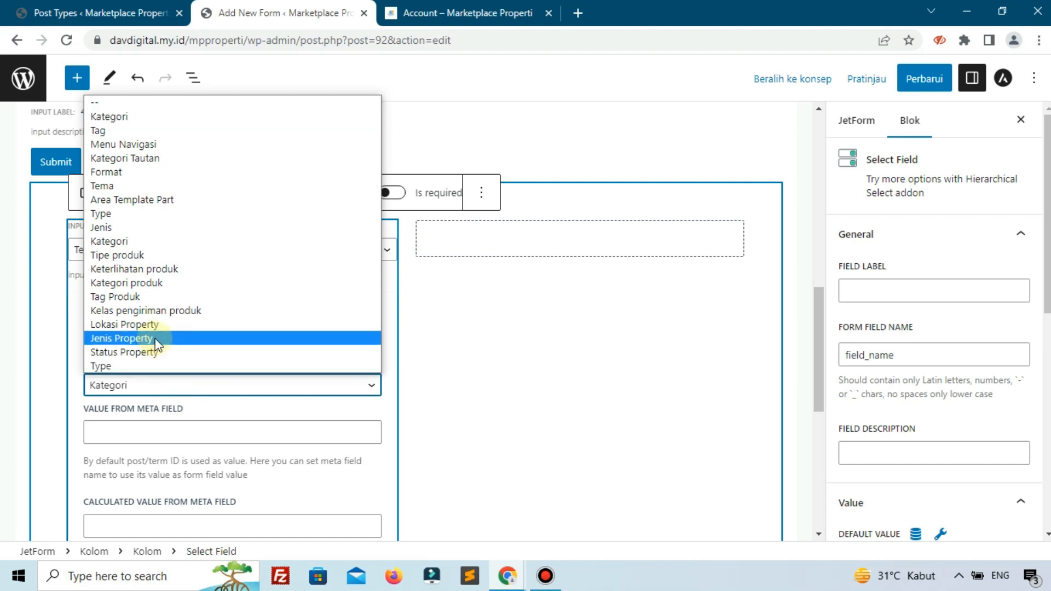
left_click(131, 338)
- Open the Jenis Property taxonomy page in the other WordPress admin tab to check its terms
left_click(90, 12)
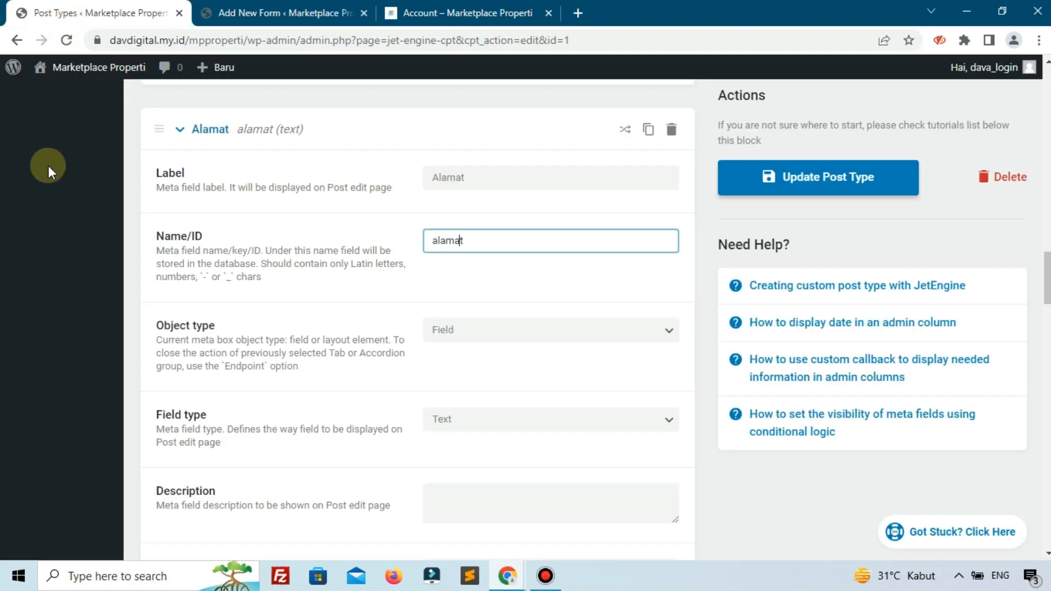
scroll(67, 287, "down", 10)
scroll(67, 288, "up", 10)
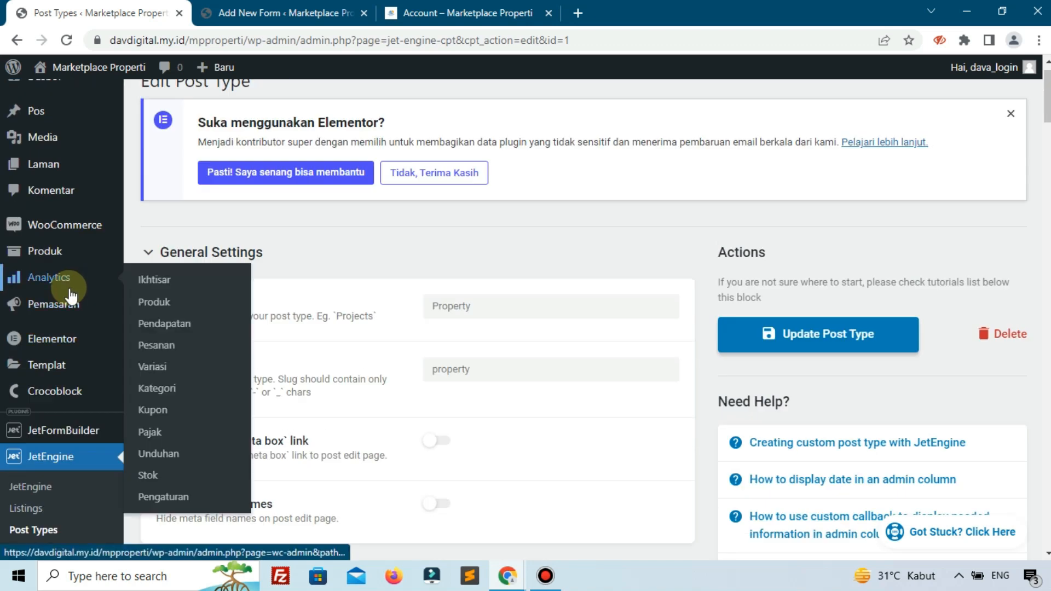
scroll(68, 328, "down", 3)
scroll(66, 352, "down", 1)
mouse_move(48, 498)
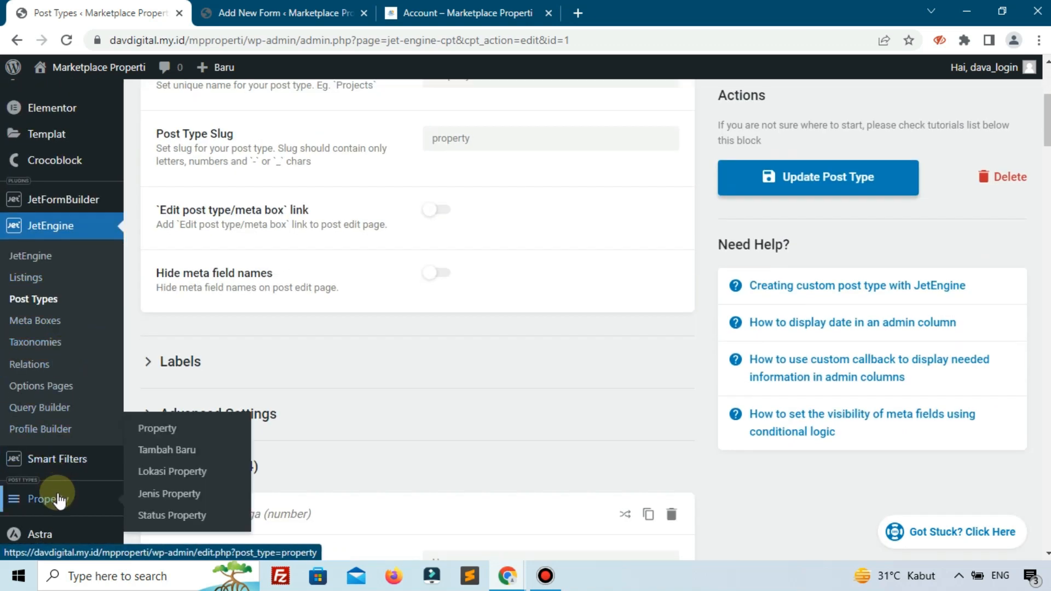
left_click(186, 504)
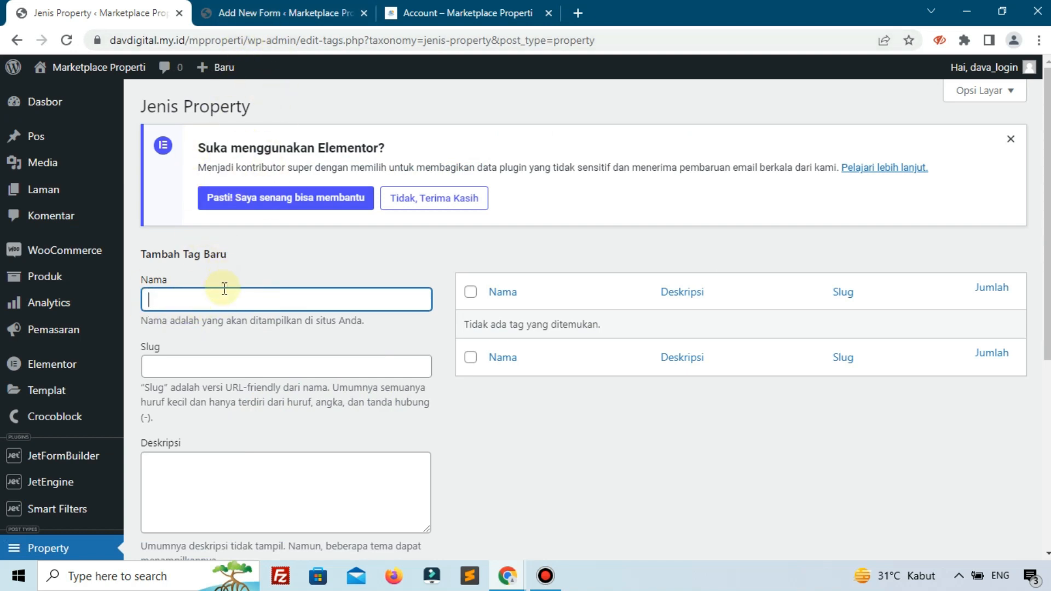
- Check the Jenis Property dropdown options on the reference page and return to the form editor
left_click(258, 10)
left_click(484, 7)
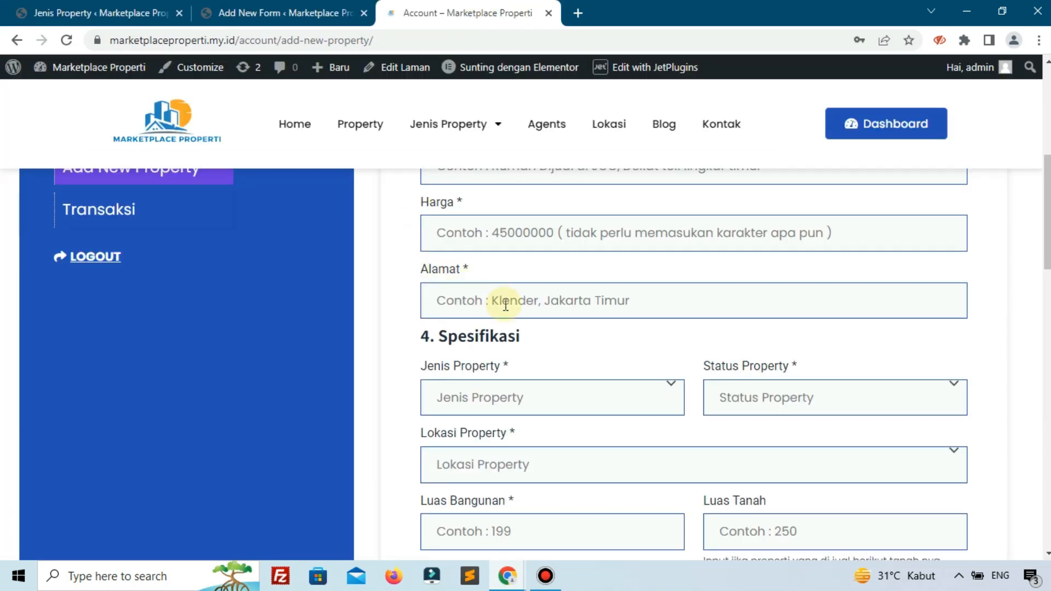
left_click(509, 405)
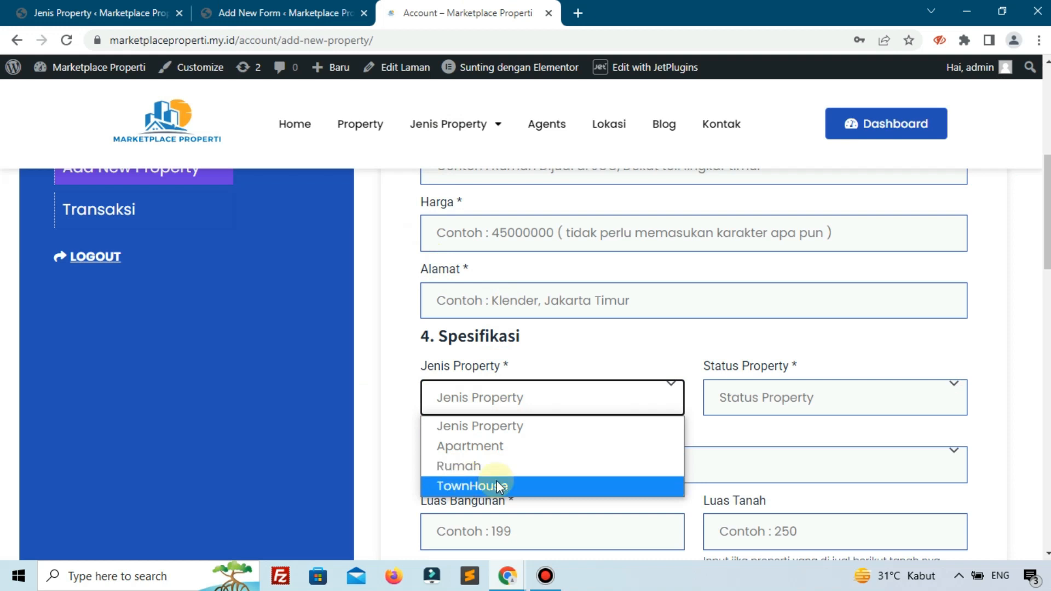
left_click(249, 12)
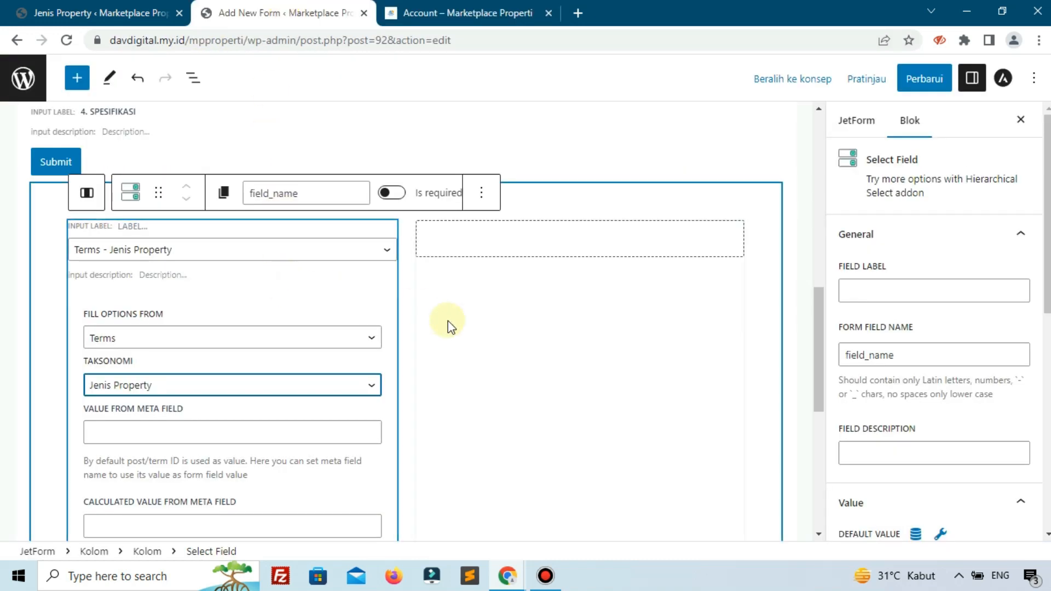
- Set the first Select Field's label to "Jenis Property"
scroll(447, 321, "down", 3)
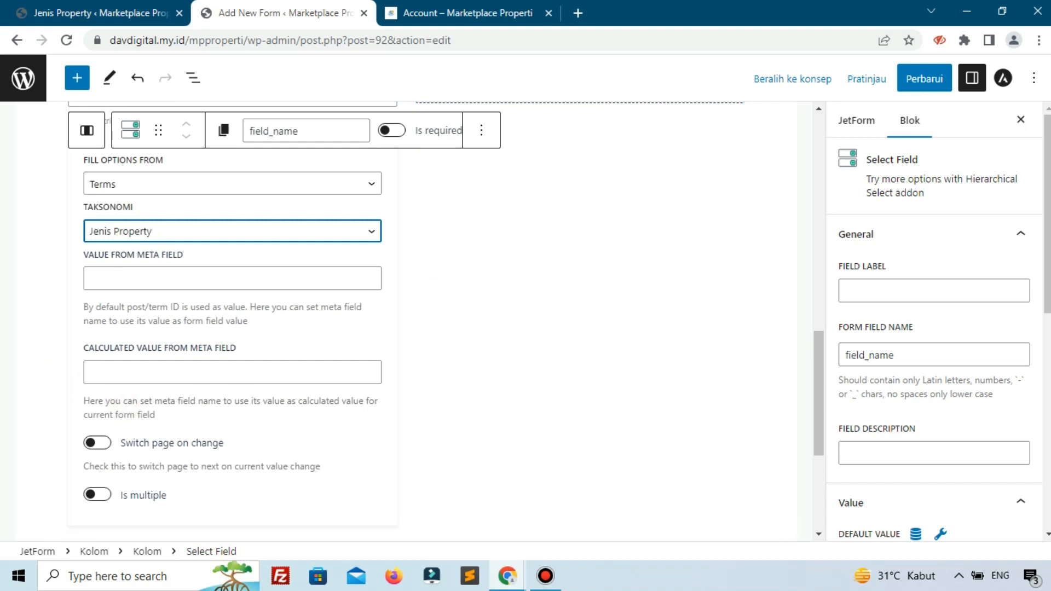
scroll(235, 246, "up", 5)
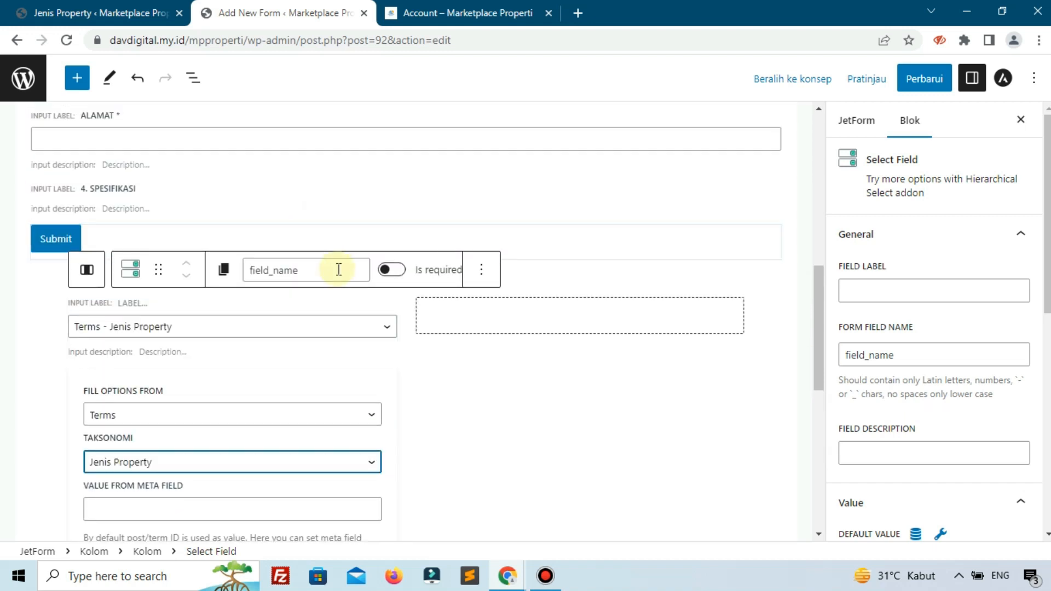
left_click(920, 289)
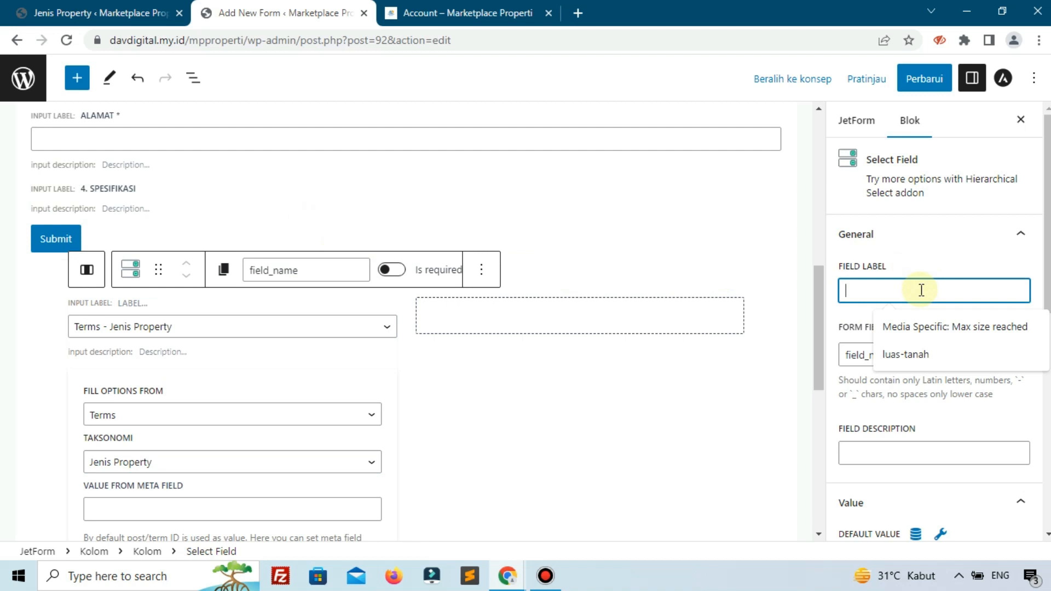
type("Je")
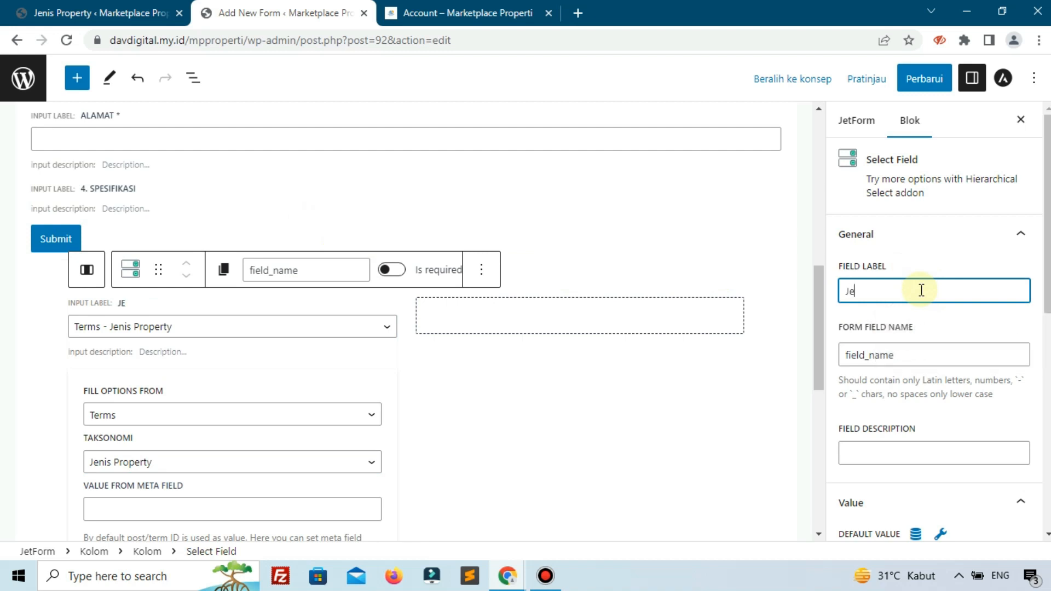
type("nis Property")
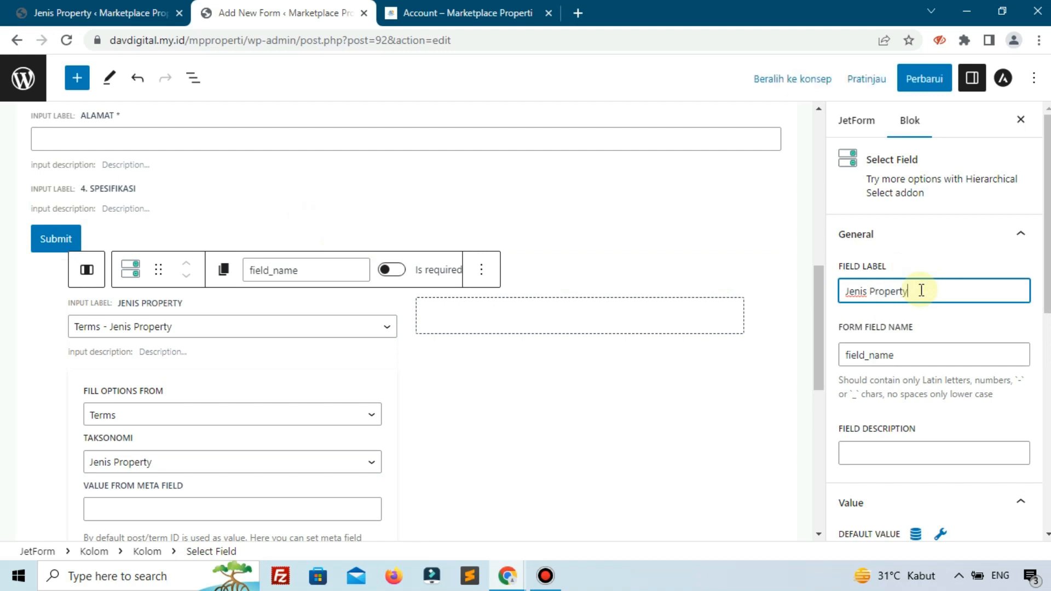
- Set the Jenis Property select's form field name to "jenis-property"
left_click(921, 354)
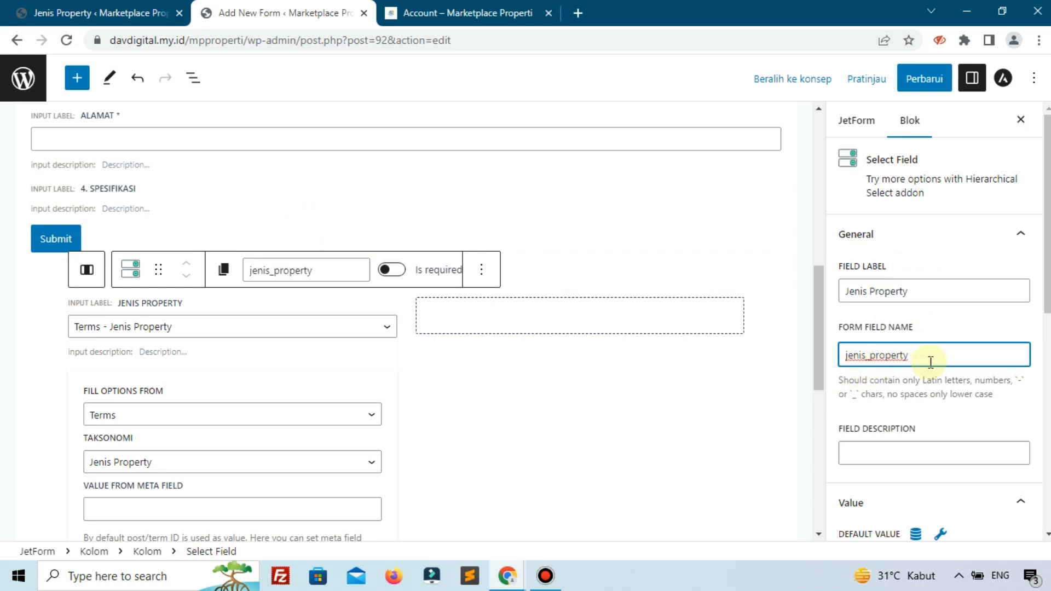
left_click_drag(935, 359, 818, 367)
type("d")
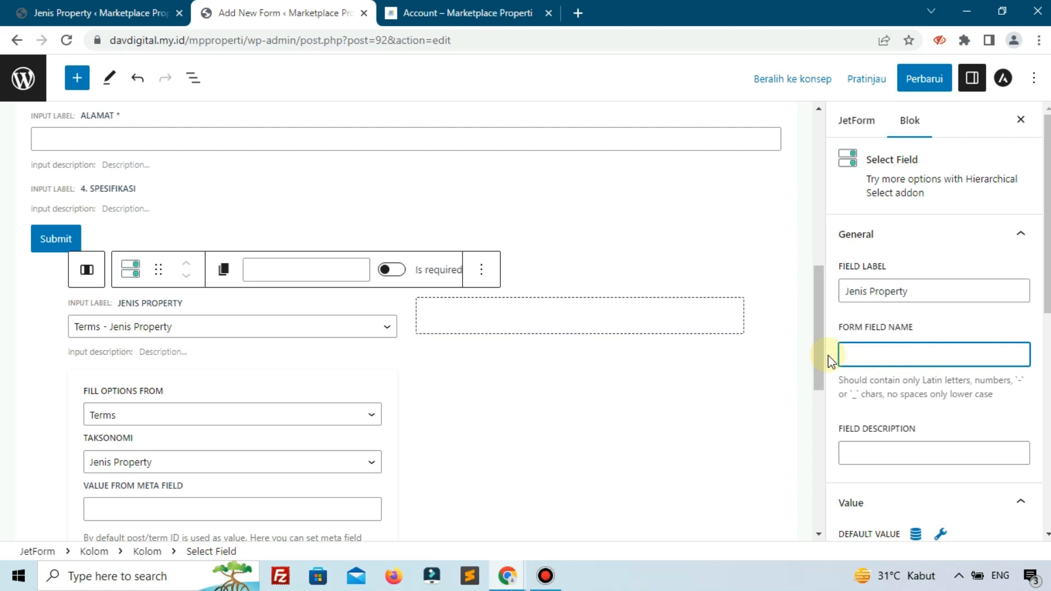
type("enis-property")
scroll(851, 347, "down", 3)
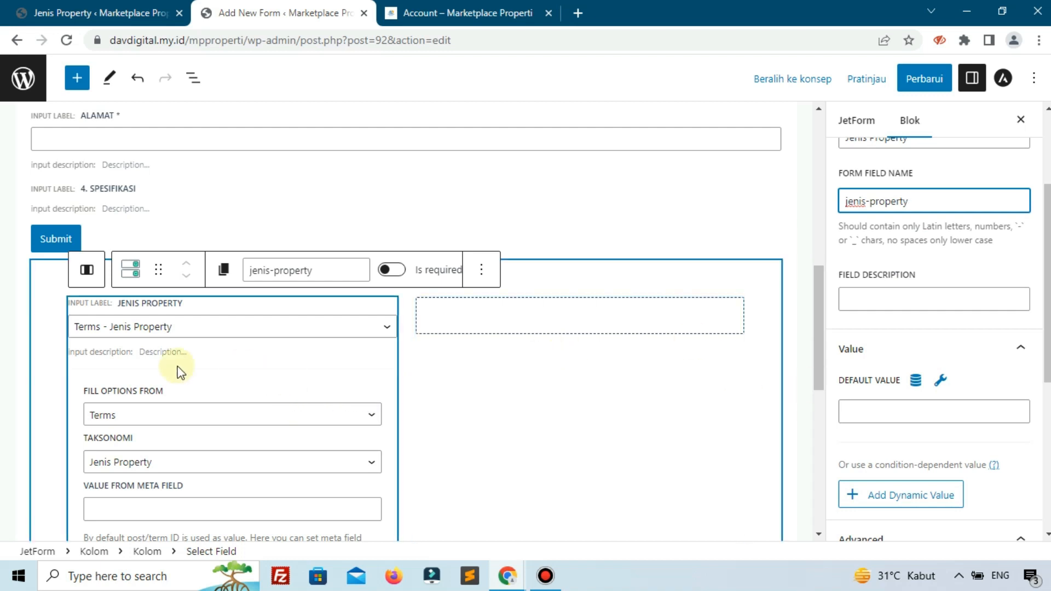
- Preview the Jenis Property dropdown in the form and review its remaining option settings
left_click(25, 379)
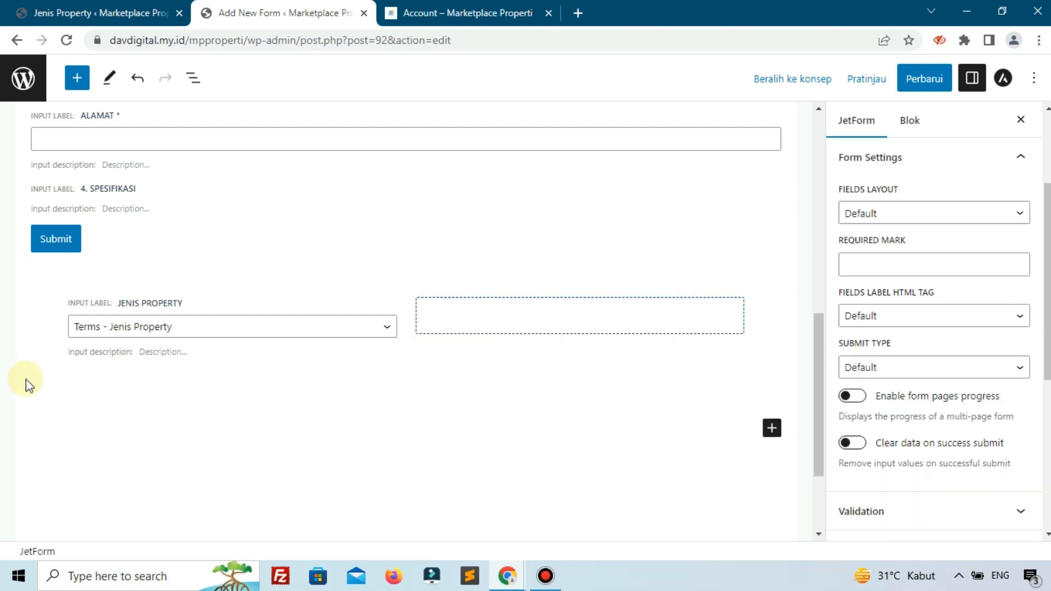
left_click(203, 335)
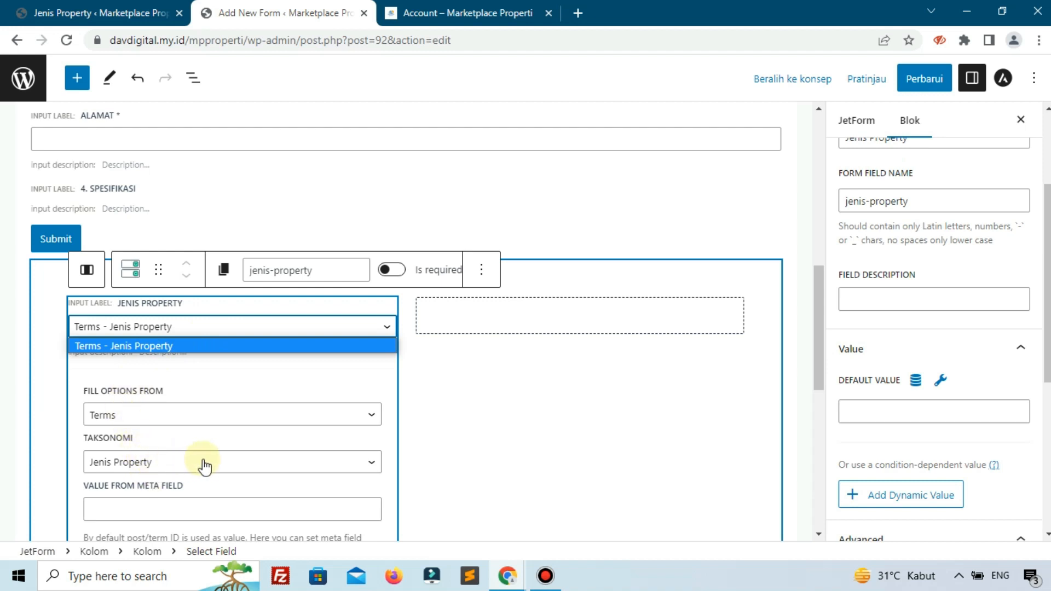
scroll(203, 464, "down", 5)
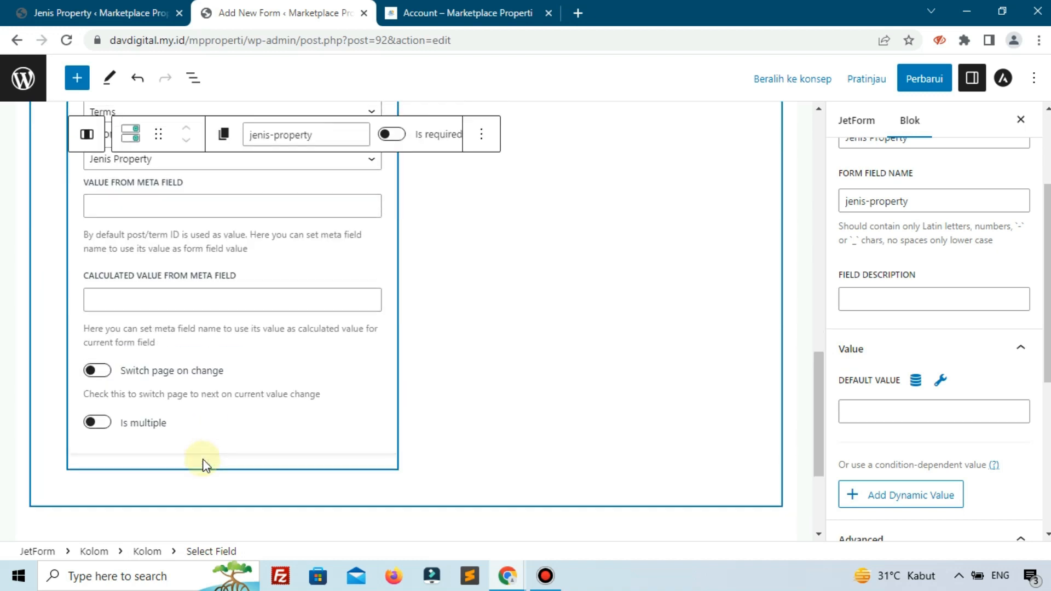
scroll(203, 464, "up", 1)
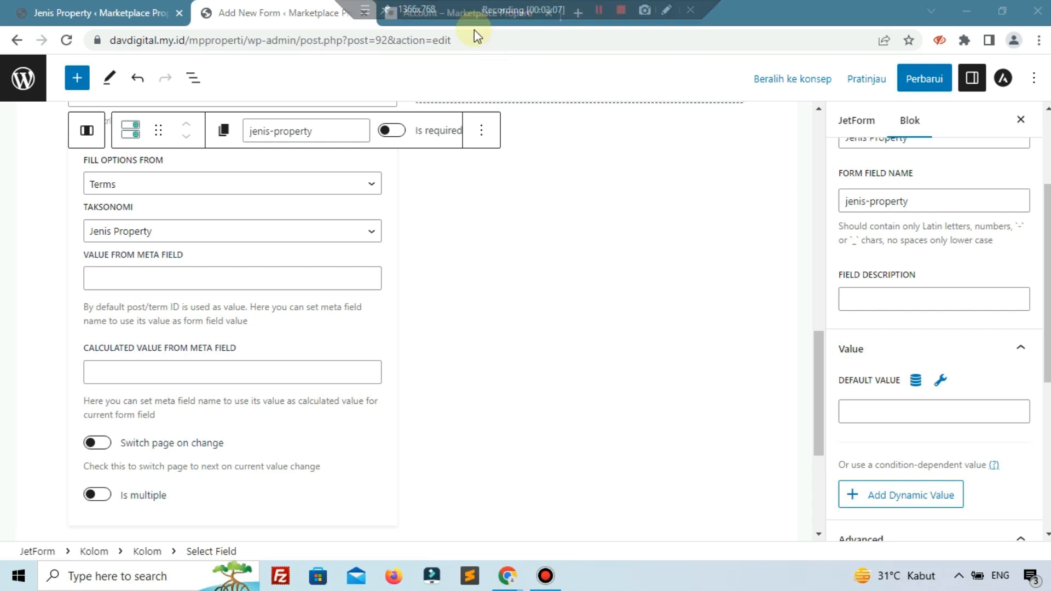
- Recheck the reference Spesifikasi fields and insert a Select Field in the second column of the Kolom block
left_click(469, 14)
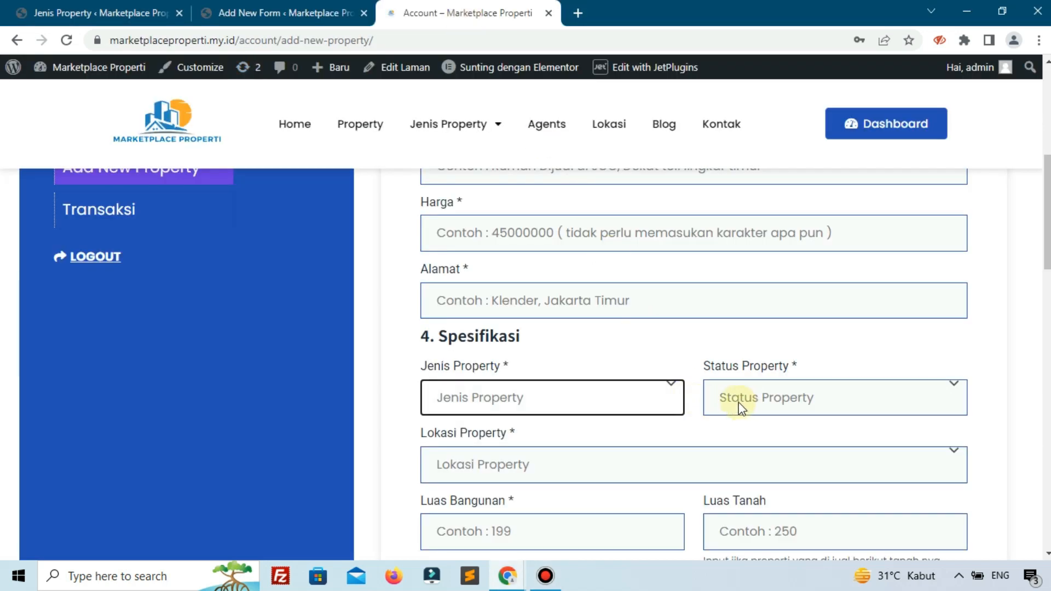
left_click(285, 13)
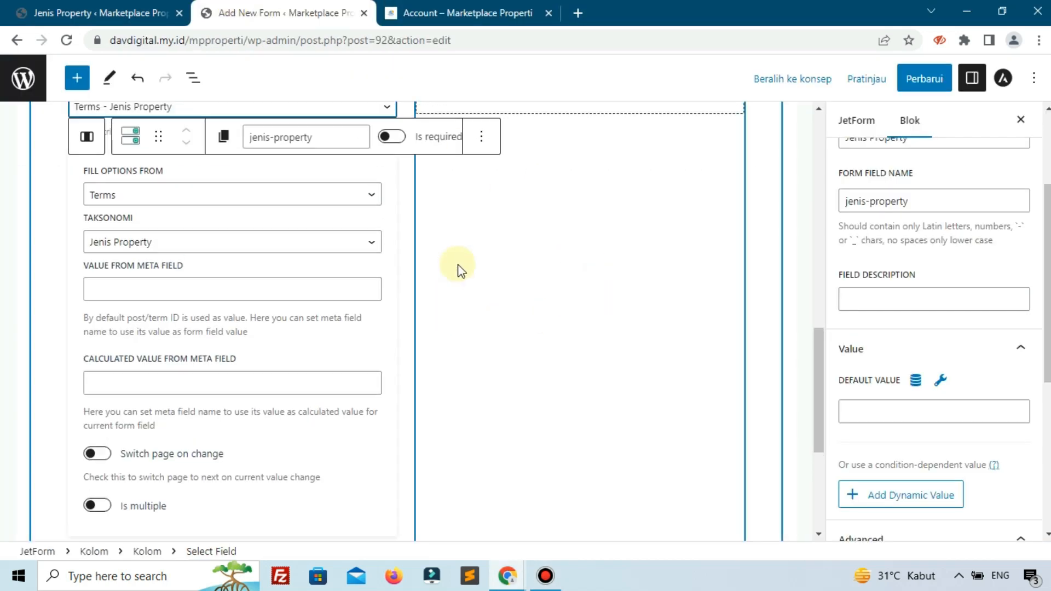
scroll(459, 269, "up", 3)
left_click(549, 254)
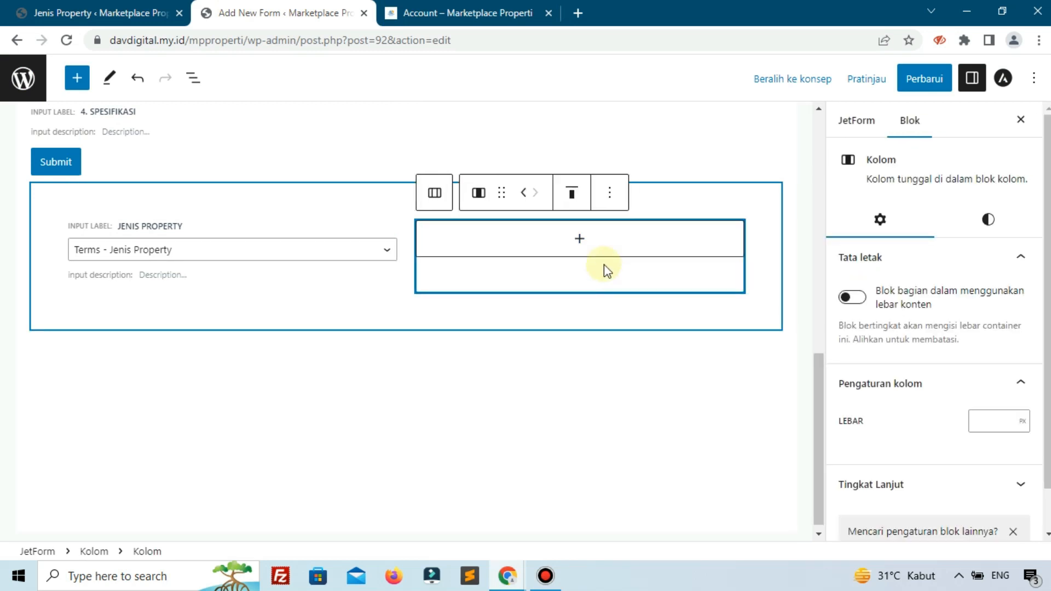
left_click(581, 240)
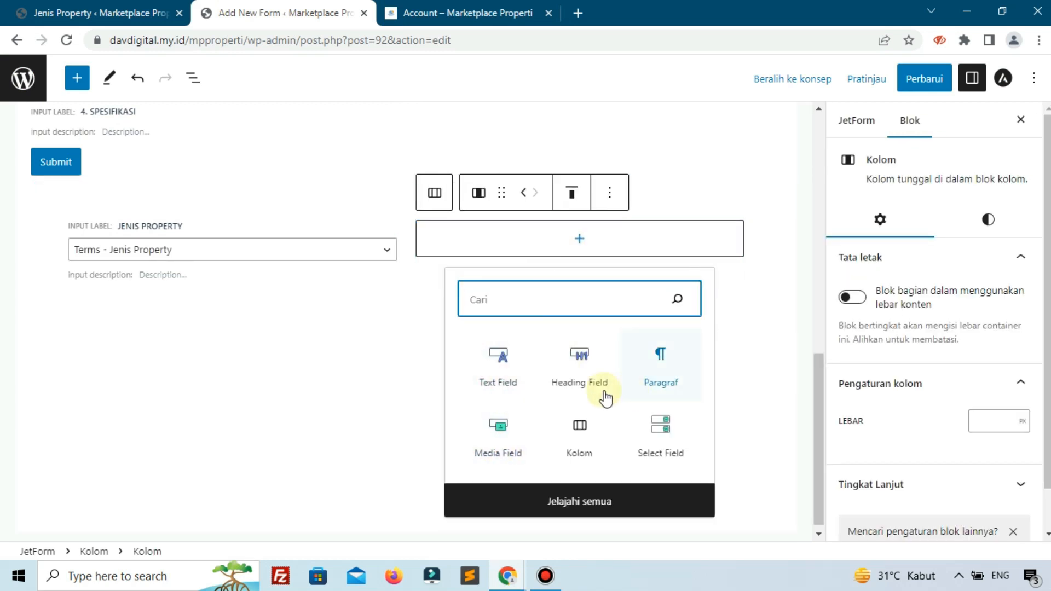
left_click(658, 433)
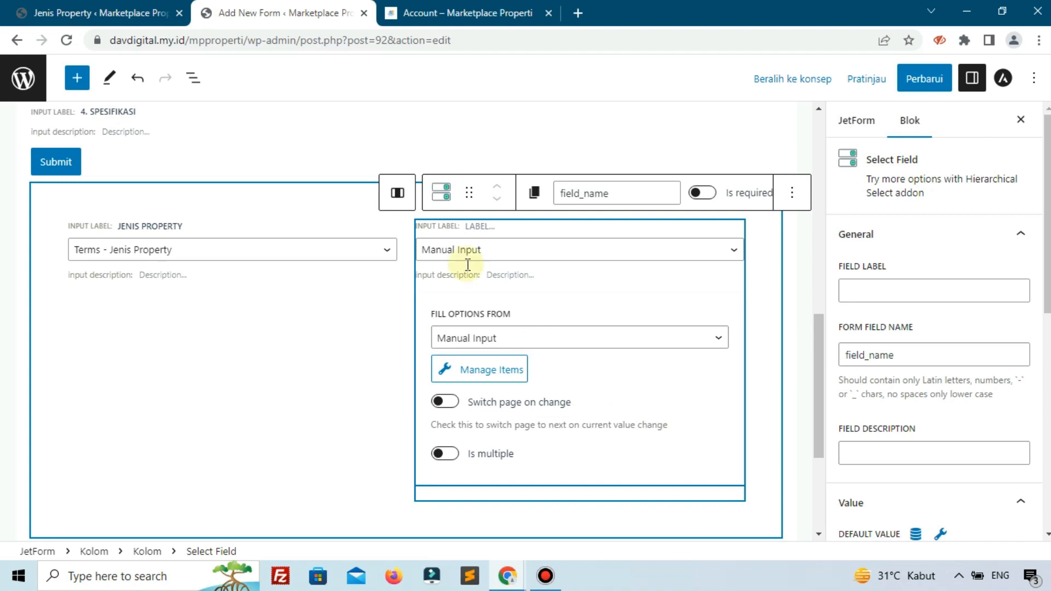
- Fill the second column's Select Field options from Terms, using the Status Property taxonomy as on the reference page
left_click(457, 255)
left_click(454, 265)
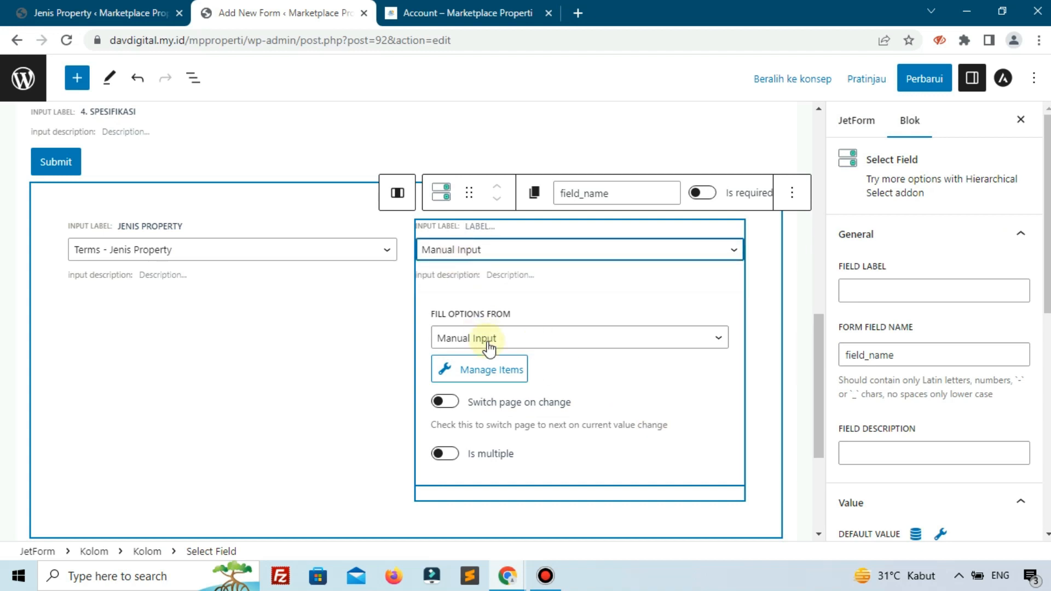
left_click(490, 343)
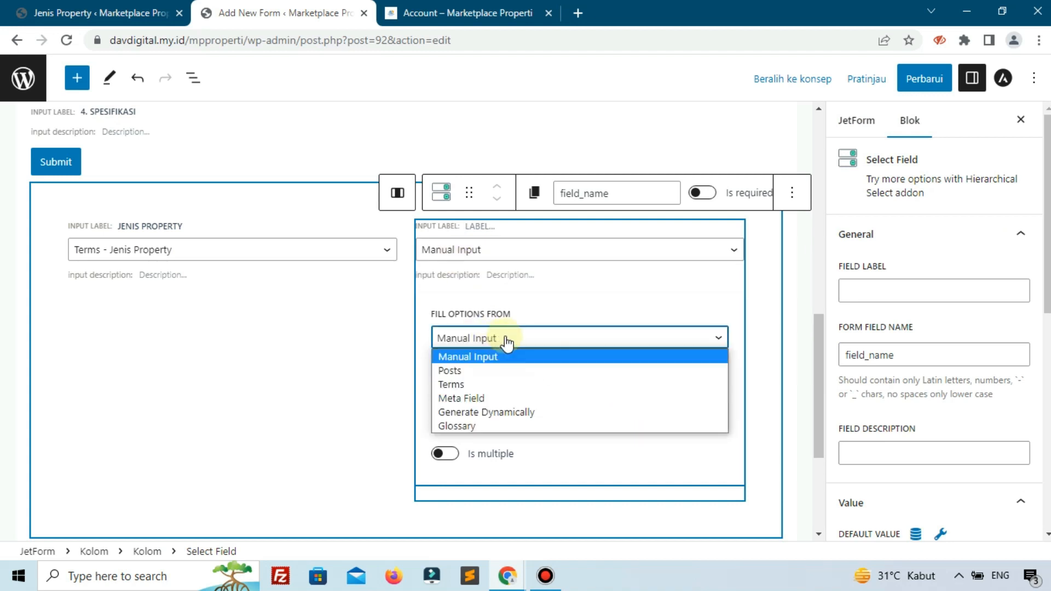
left_click(474, 385)
left_click(502, 388)
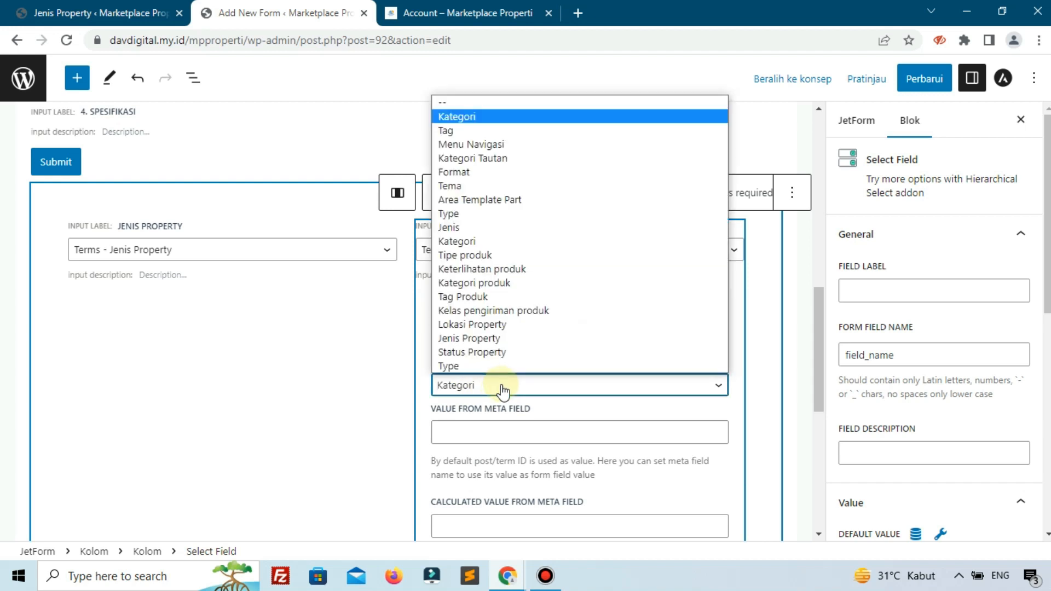
left_click(460, 12)
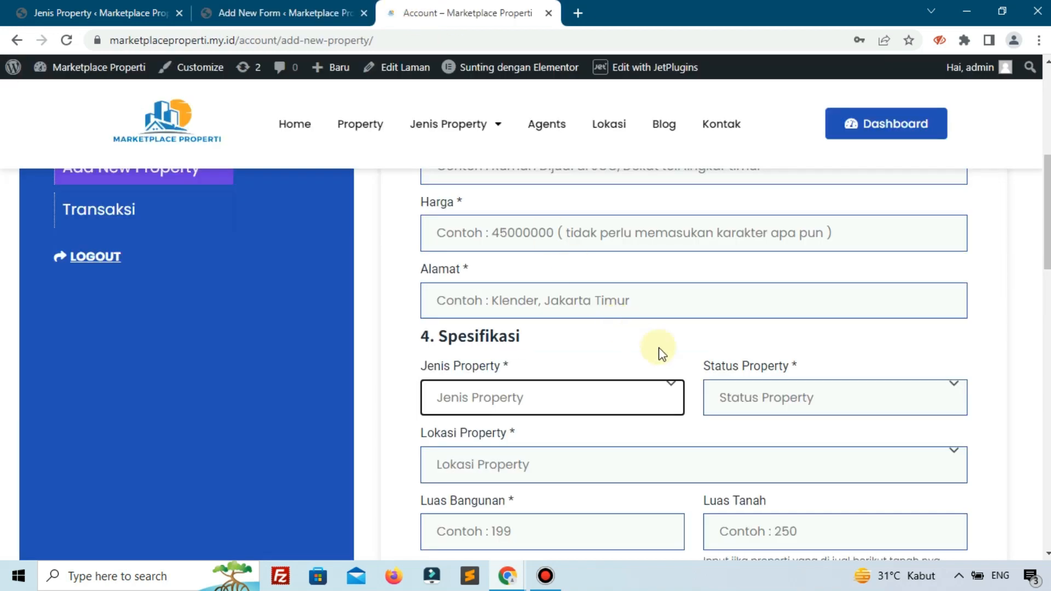
left_click(328, 12)
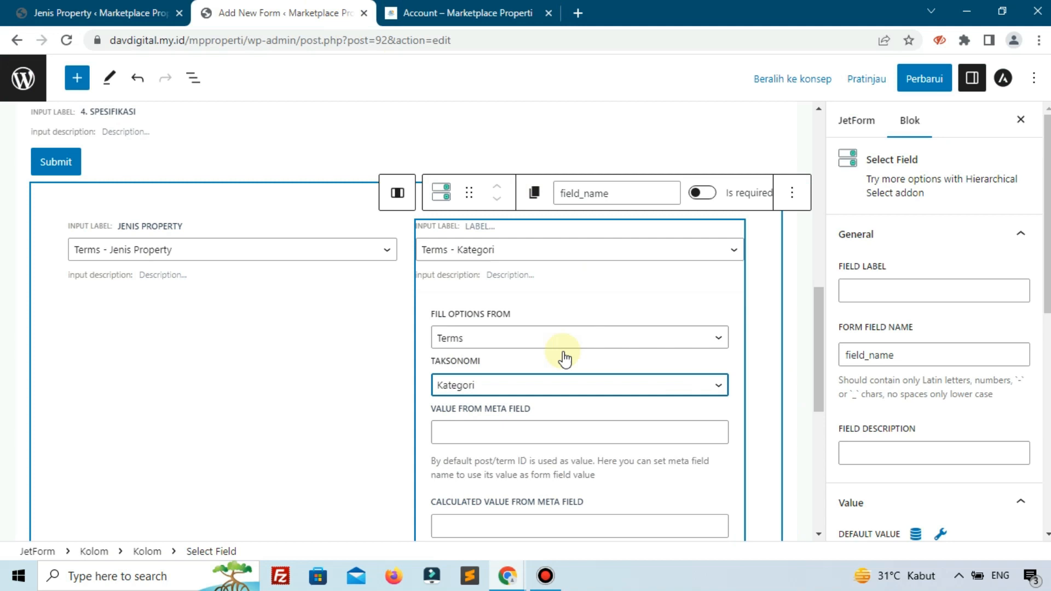
left_click(527, 388)
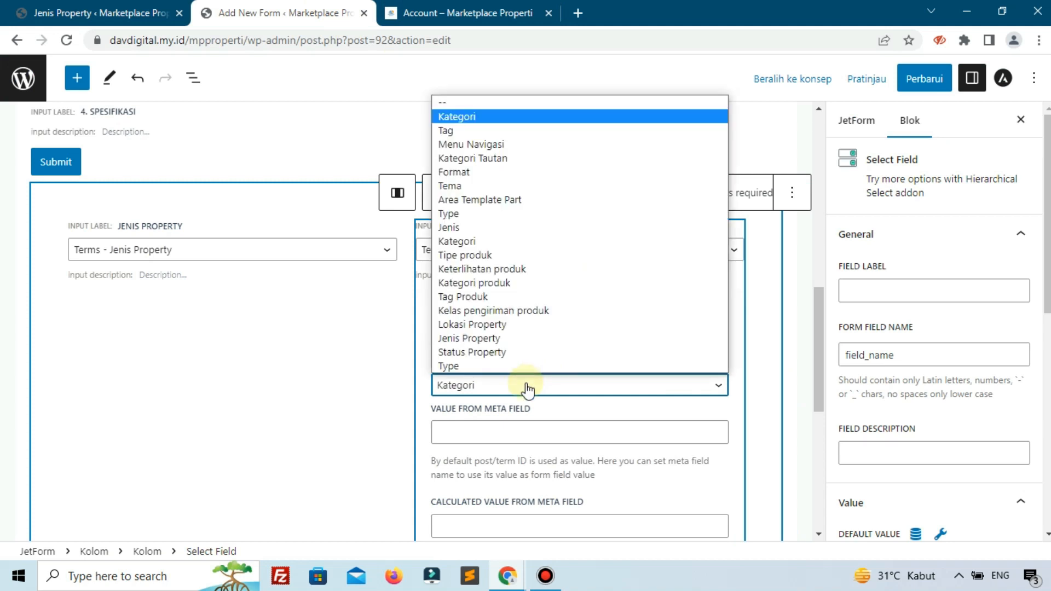
left_click(482, 353)
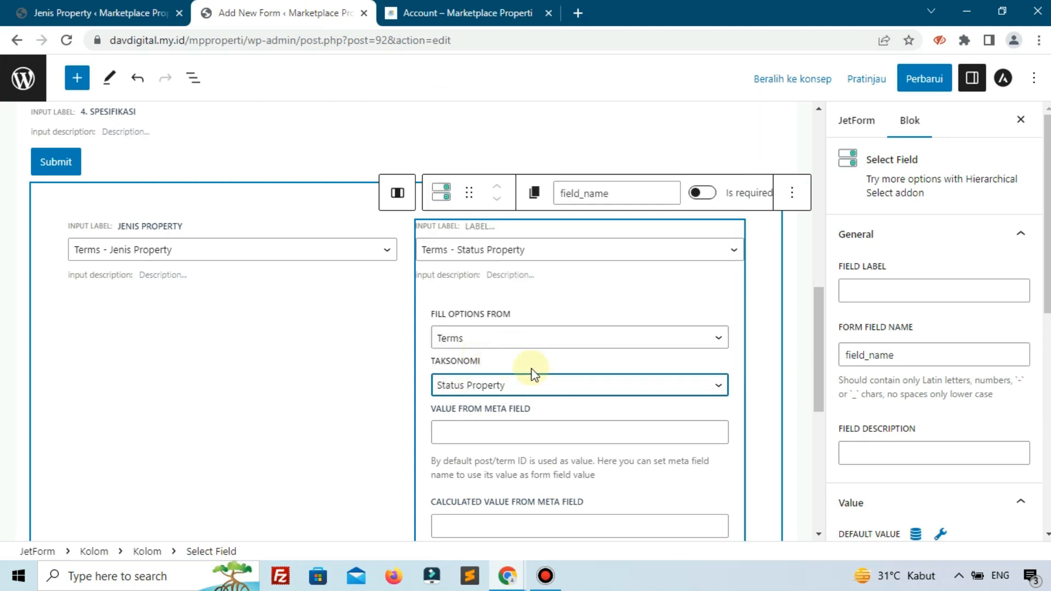
- Set the second Select Field's label to "Status Property", matching the reference form
left_click(875, 291)
type("S")
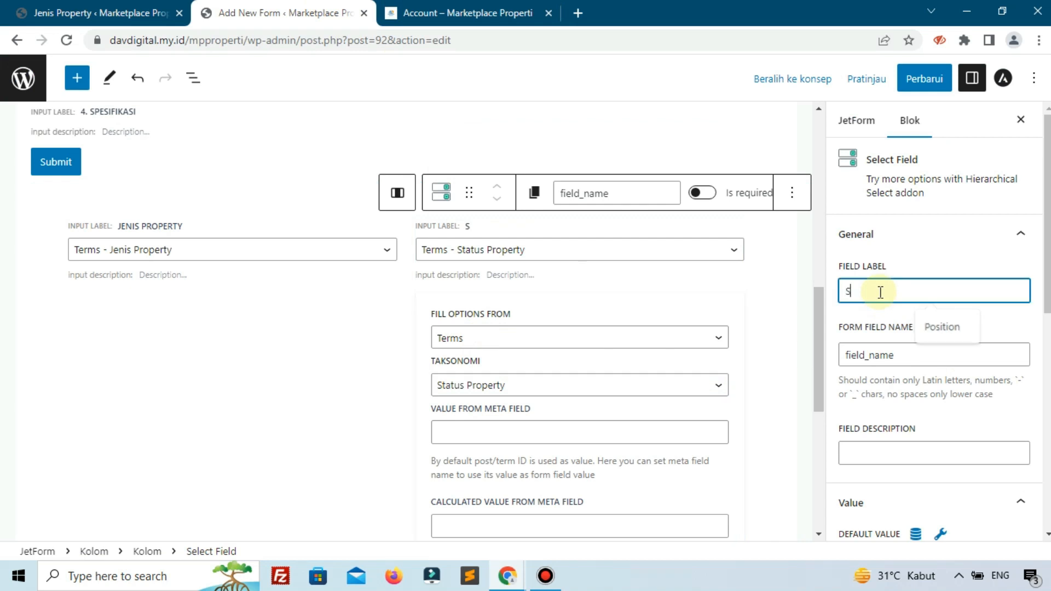
left_click(492, 12)
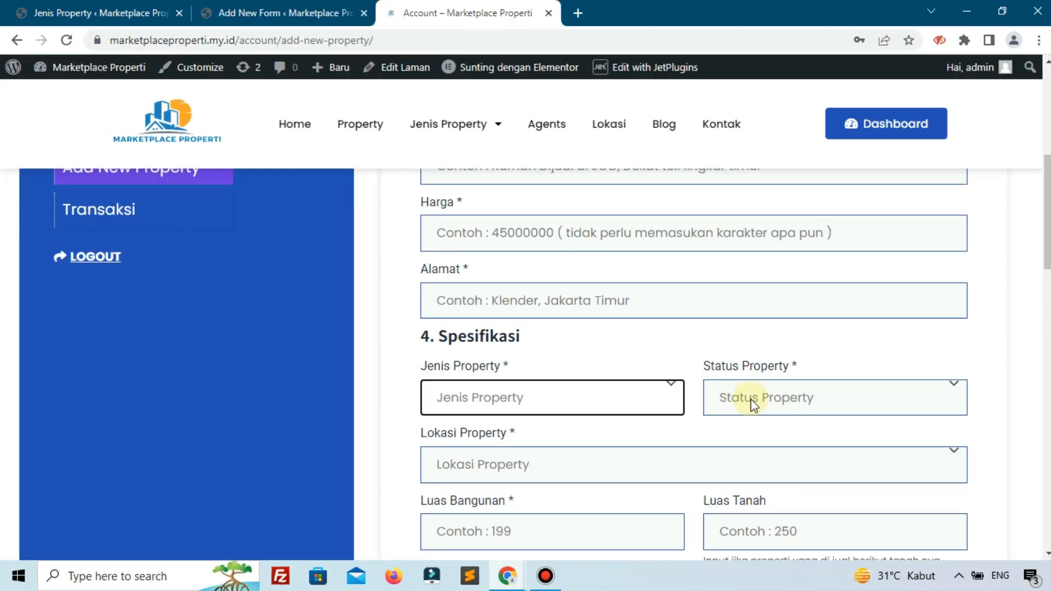
left_click(307, 12)
type("t")
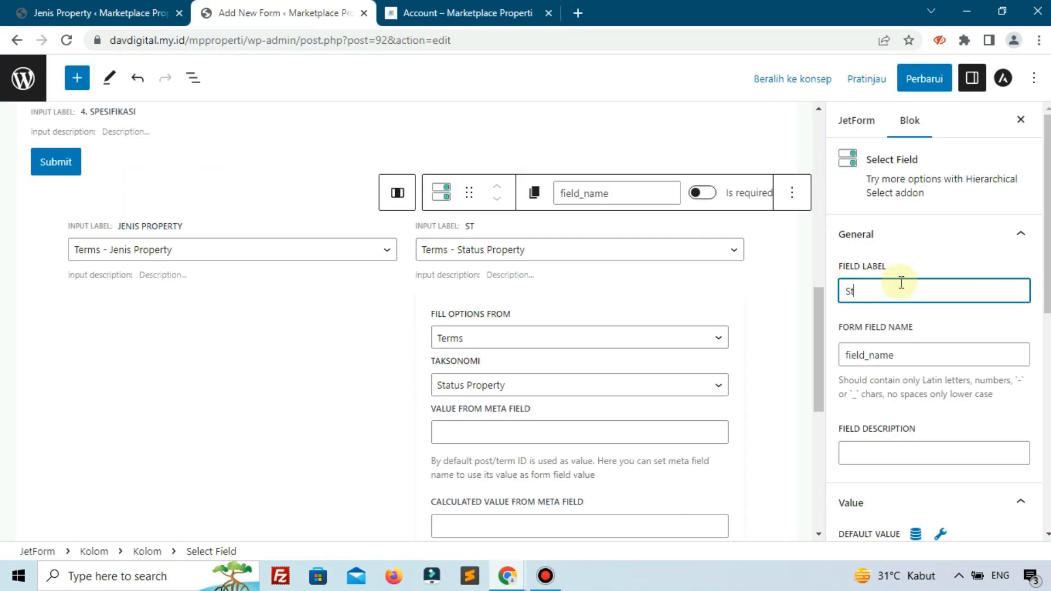
type("atus Property")
- Set the Status Property select's form field name to "status-property" and update the form
left_click(947, 354)
left_click_drag(947, 355, 842, 359)
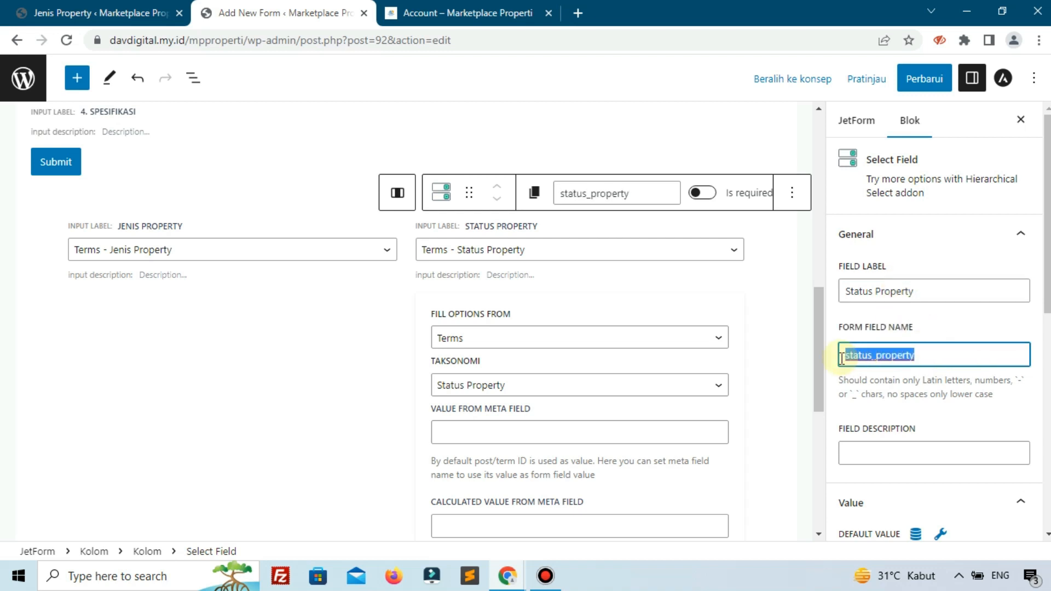
type("st")
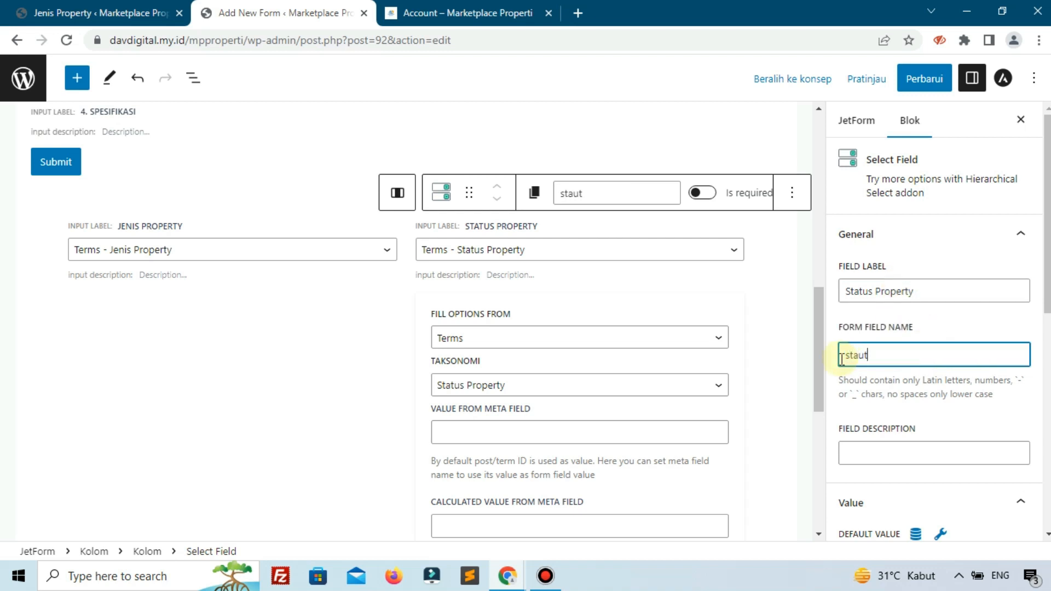
type("atus")
key("ctrl+plus")
key("ctrl+plus")
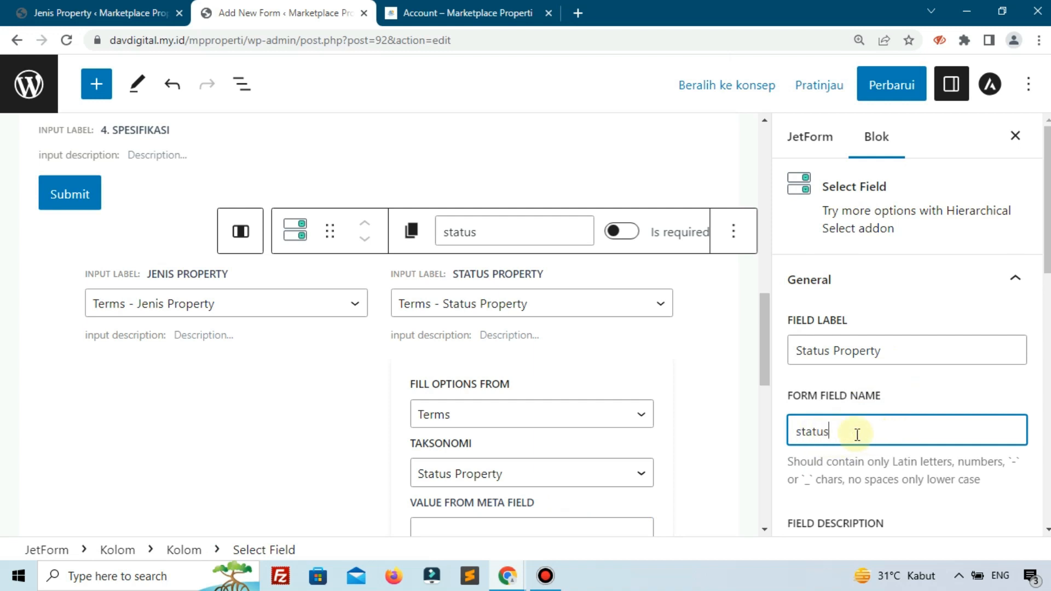
key("ctrl+minus")
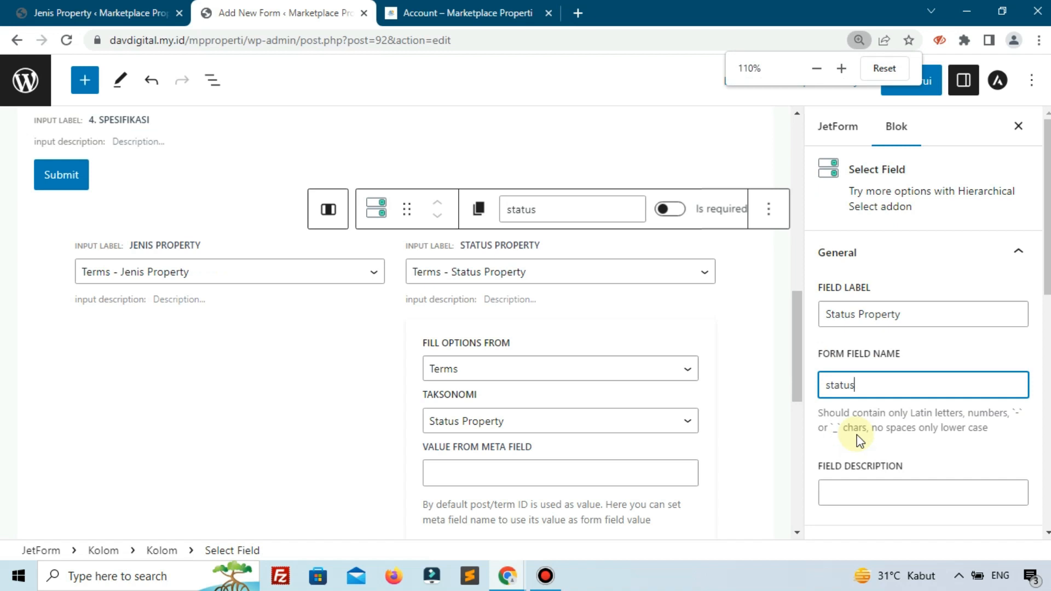
type("-")
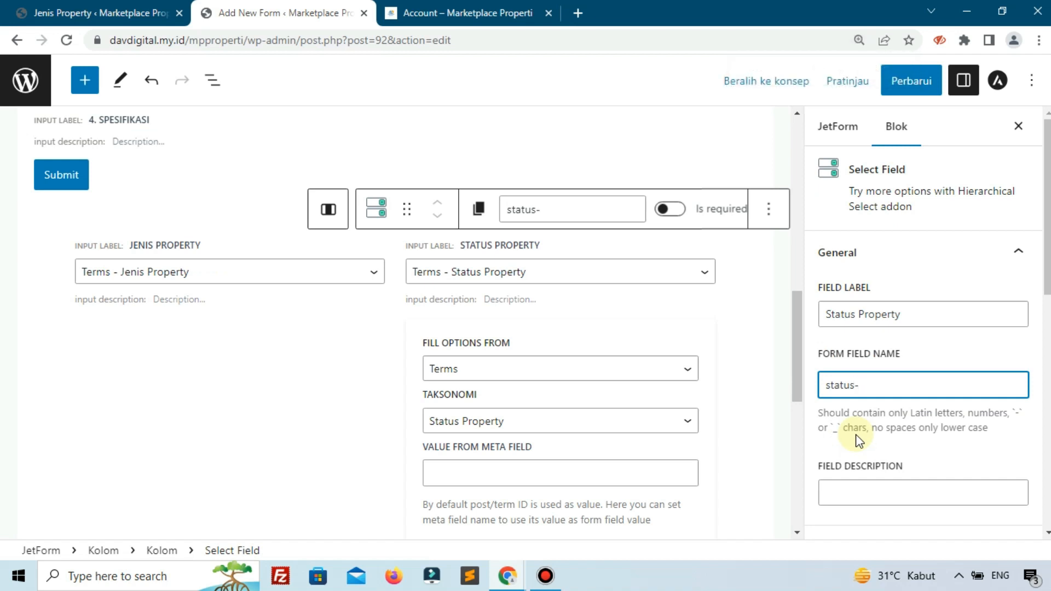
type("property")
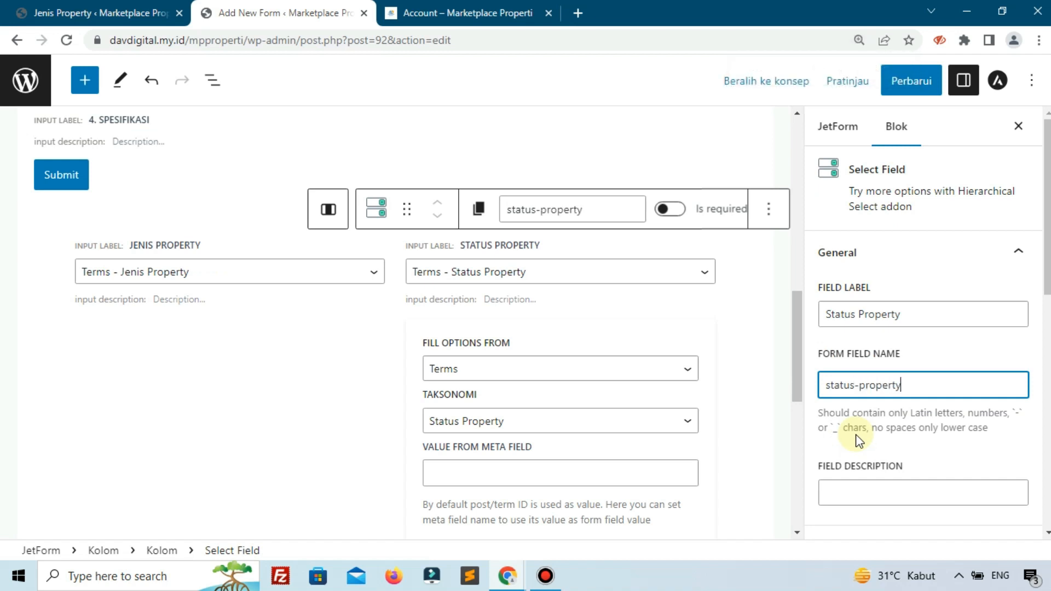
key("ctrl+minus")
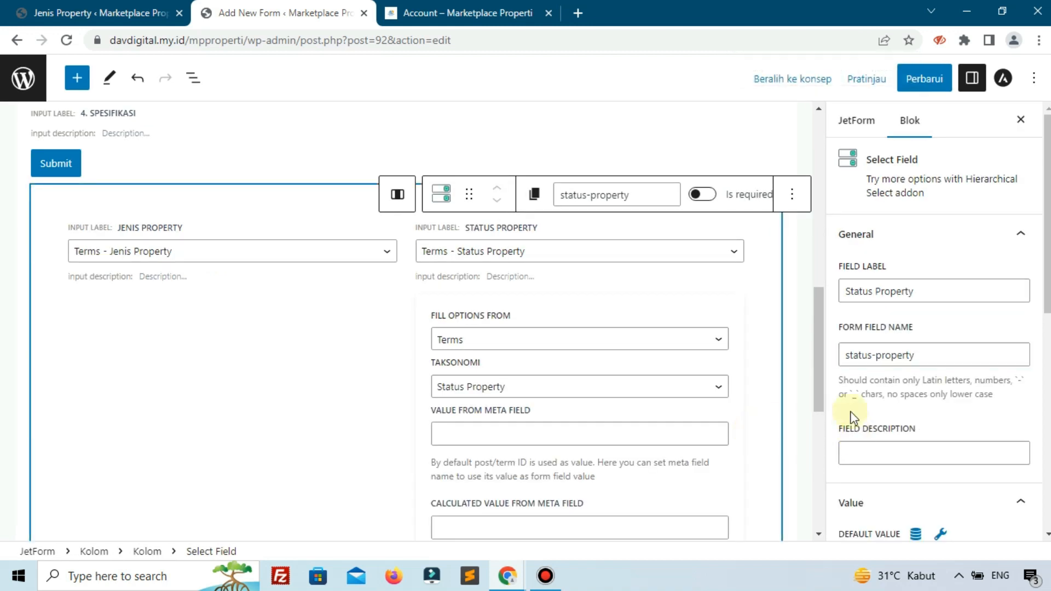
scroll(856, 418, "down", 4)
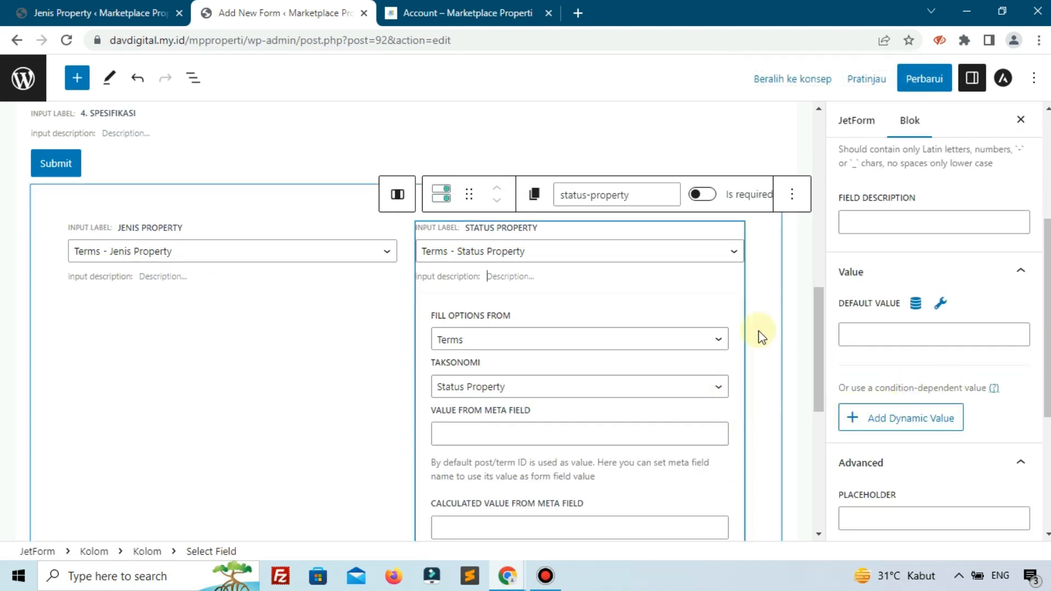
left_click(924, 80)
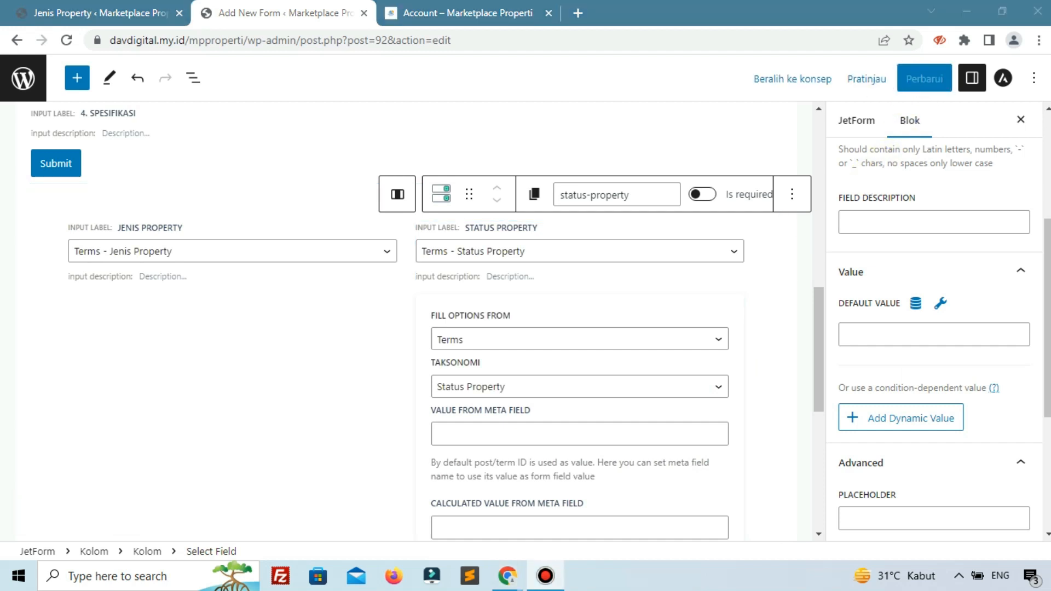
- Check the reference page's placeholder and set the Status Property select's placeholder to "Status Property"
scroll(771, 300, "down", 1)
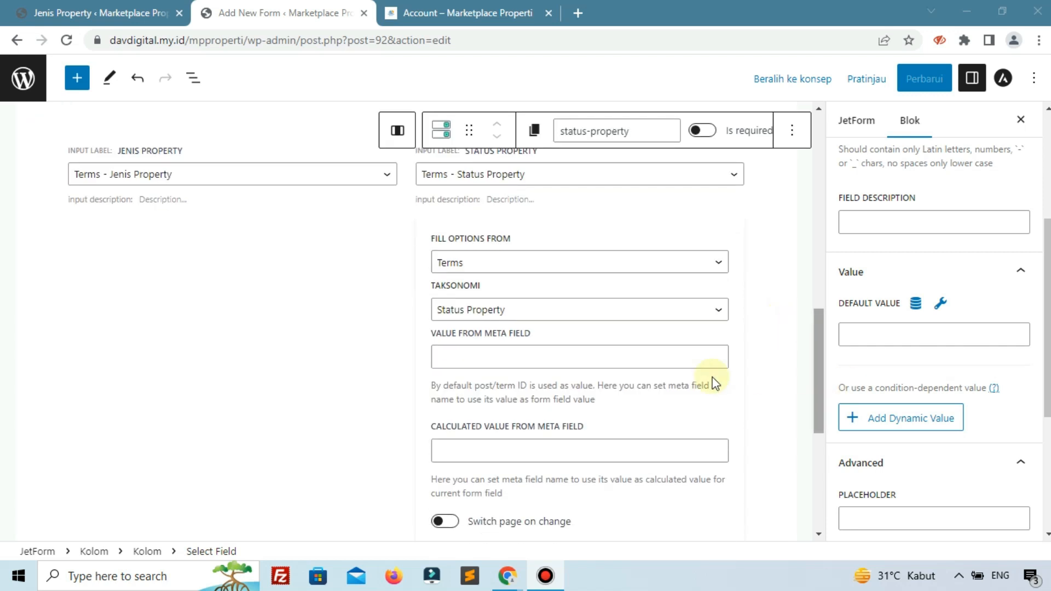
scroll(630, 350, "up", 1)
scroll(684, 443, "down", 2)
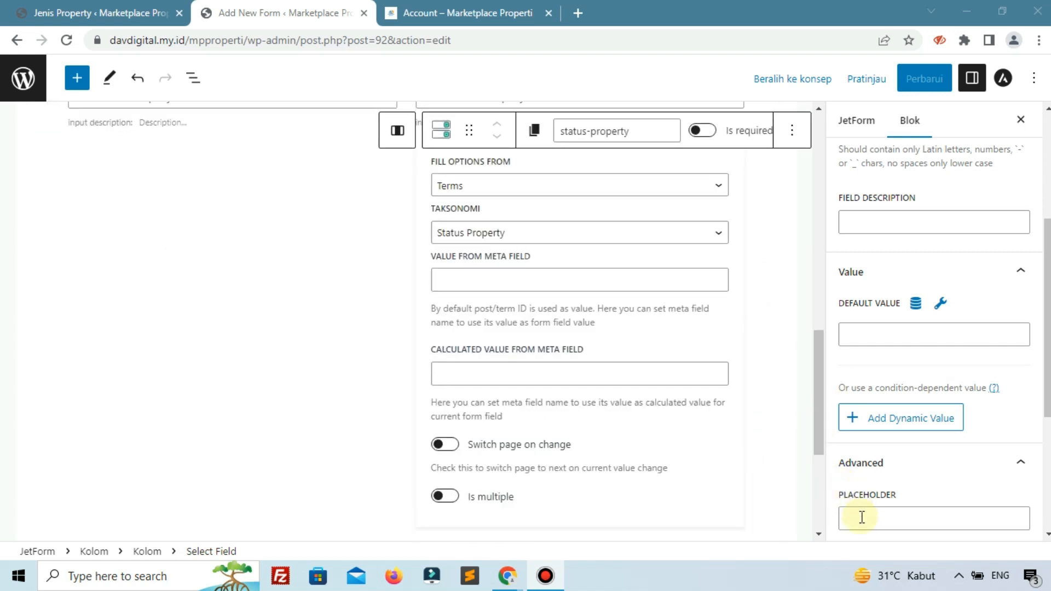
left_click(482, 12)
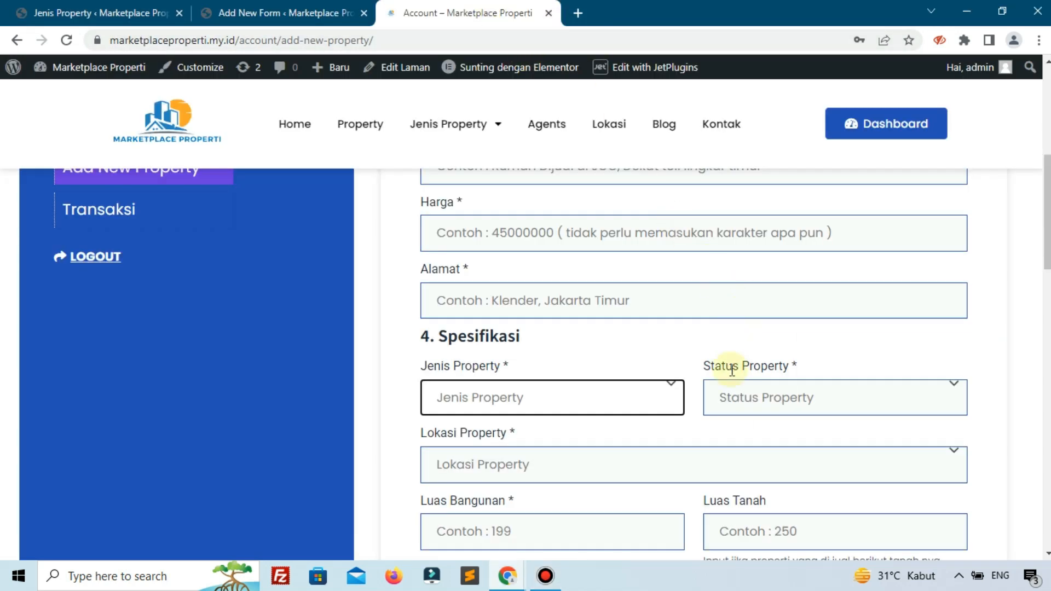
left_click(304, 12)
left_click(884, 517)
type("Stus")
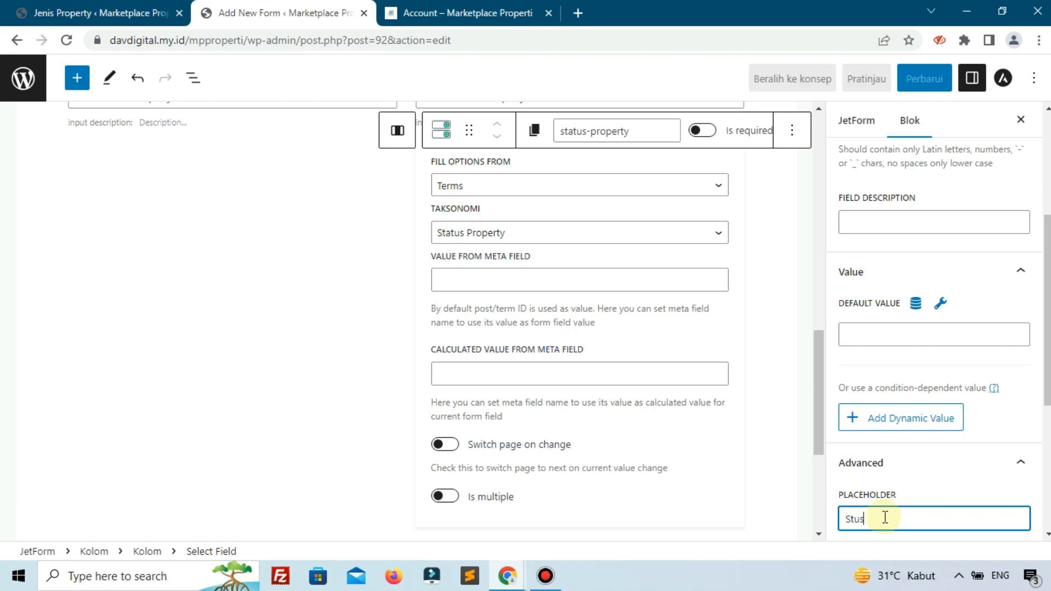
key("BackSpace")
key("BackSpace")
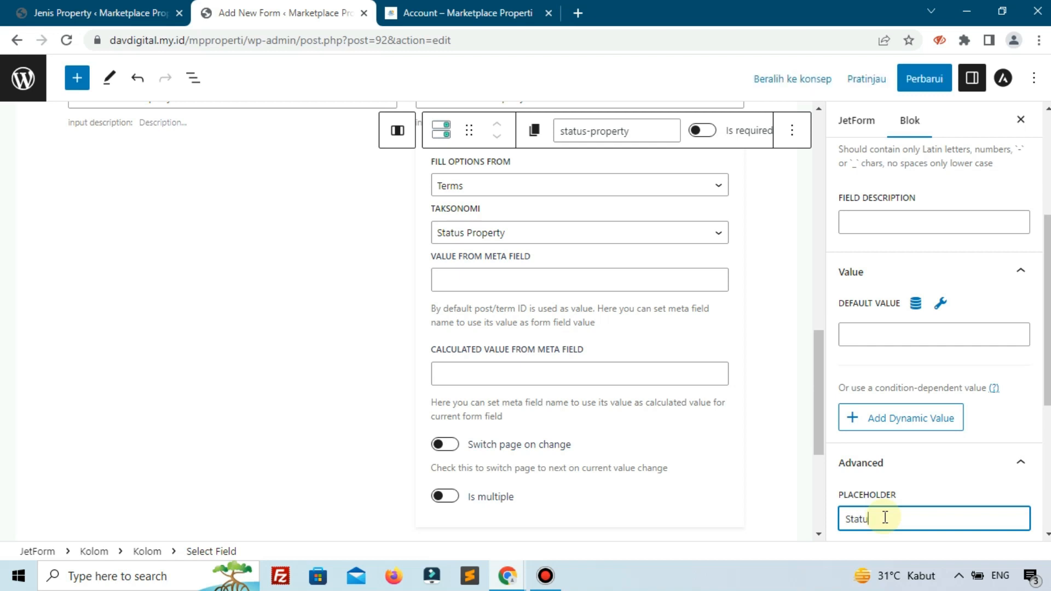
type("atus Property")
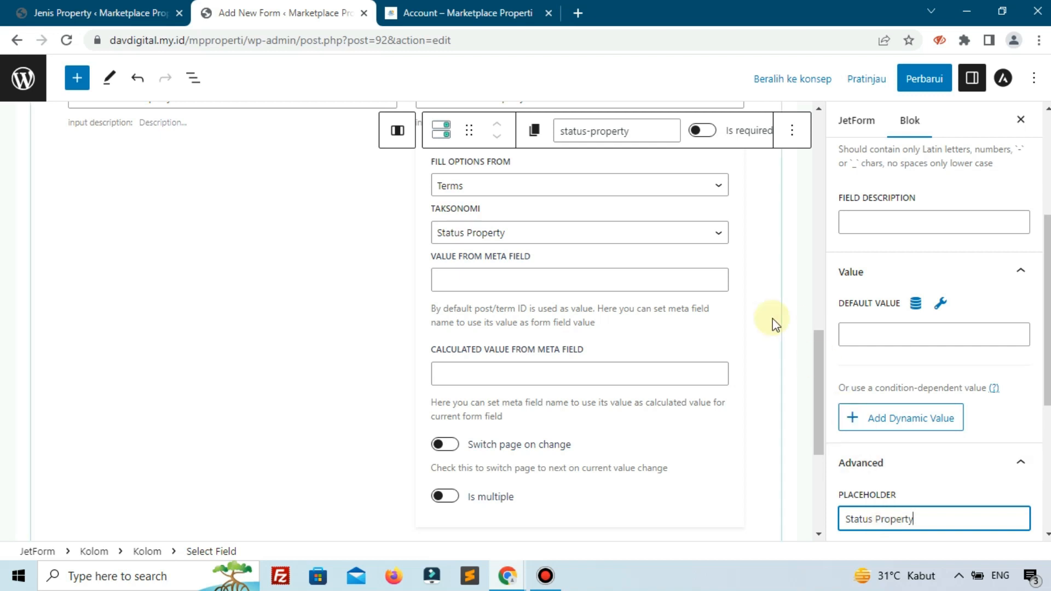
- Set the placeholder of the Jenis Property select in the first column to "Jenis Property"
scroll(772, 320, "up", 3)
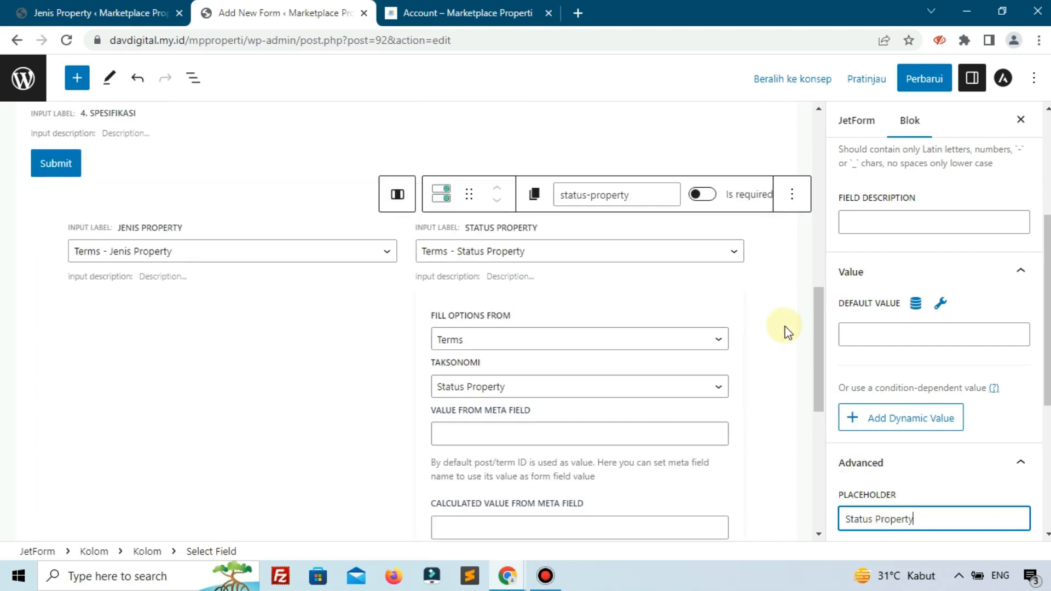
left_click(781, 327)
left_click(237, 252)
left_click(192, 273)
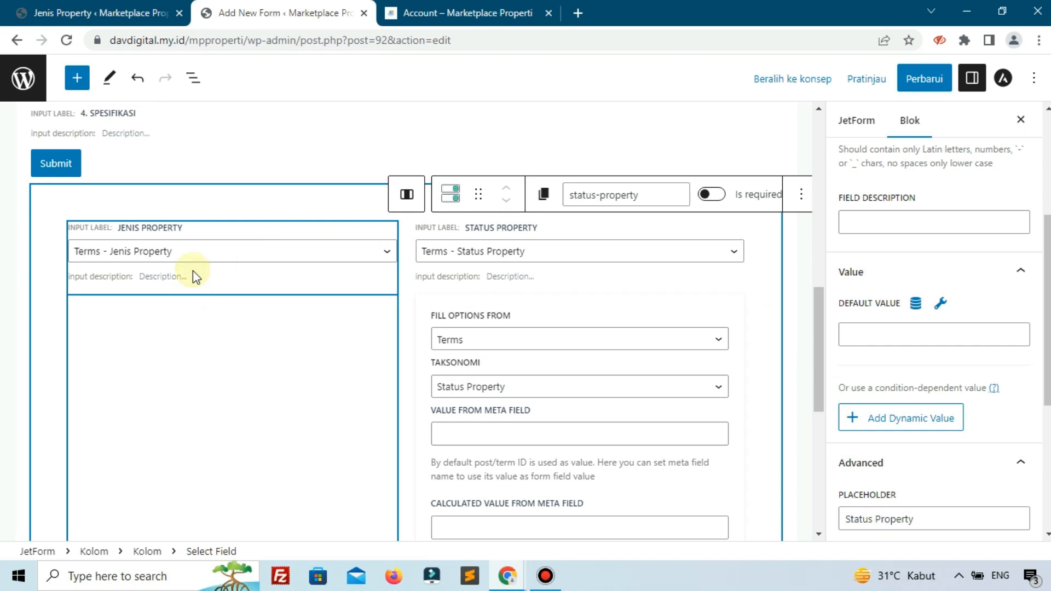
left_click(198, 259)
left_click(203, 273)
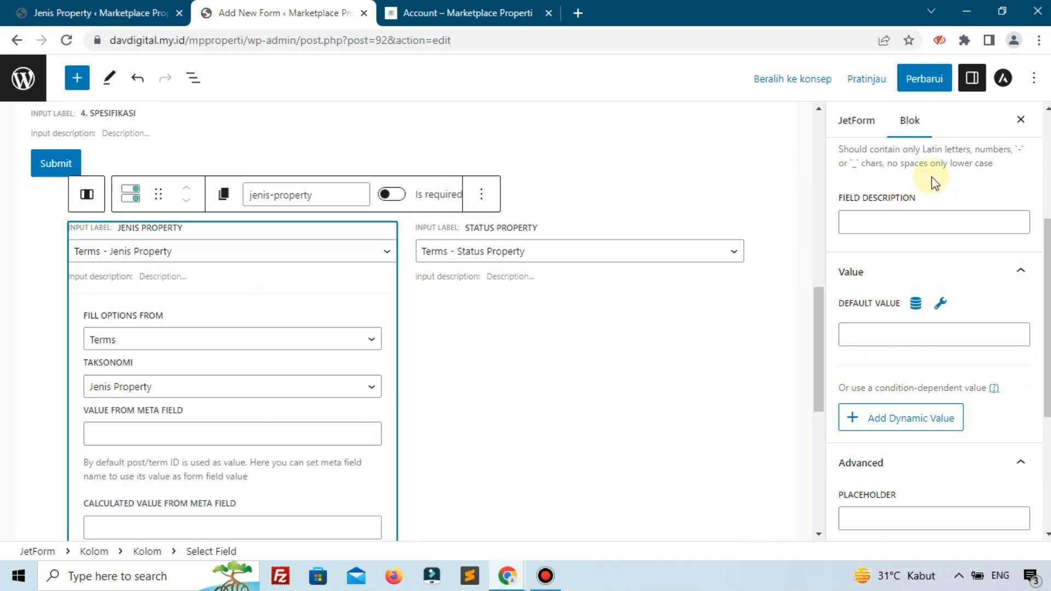
scroll(905, 287, "down", 4)
left_click(885, 280)
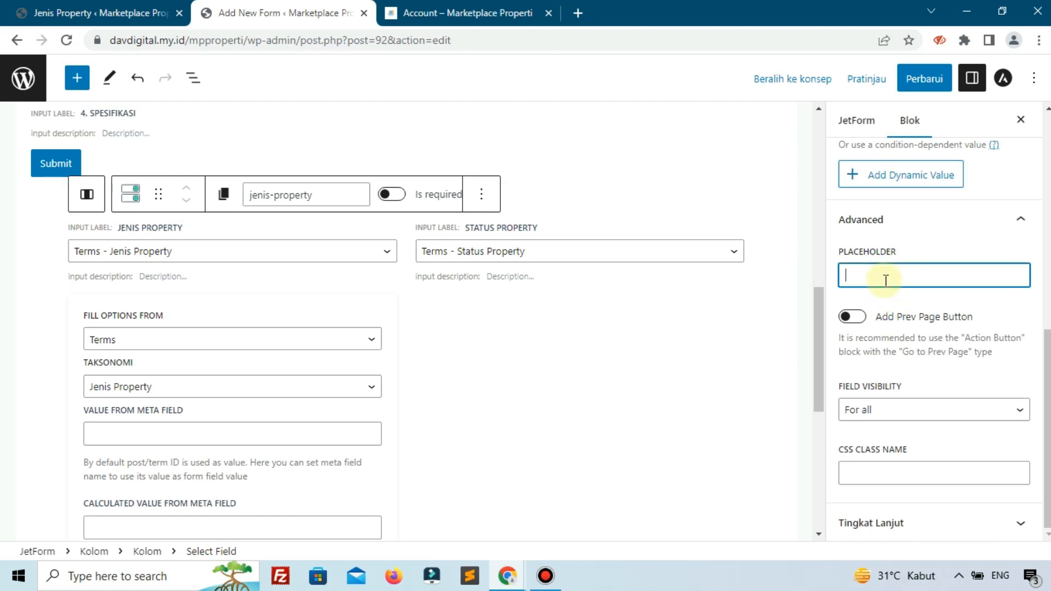
type("Je")
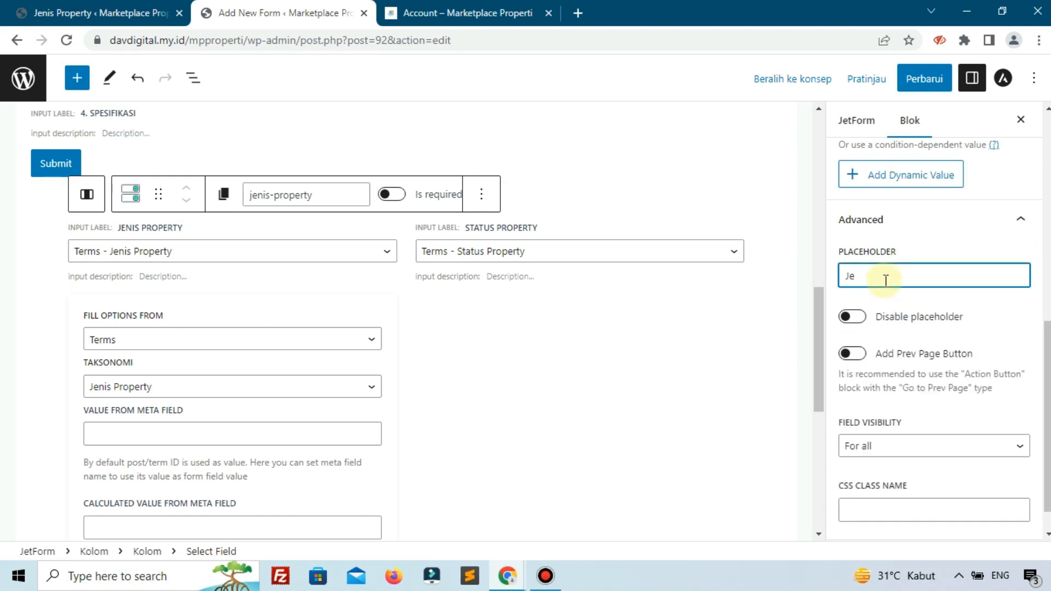
type("nis Property")
left_click(780, 335)
- Compare the form's "3. Informasi" fields with the placeholders of Judul, Harga and Alamat on the reference page
scroll(462, 266, "up", 5)
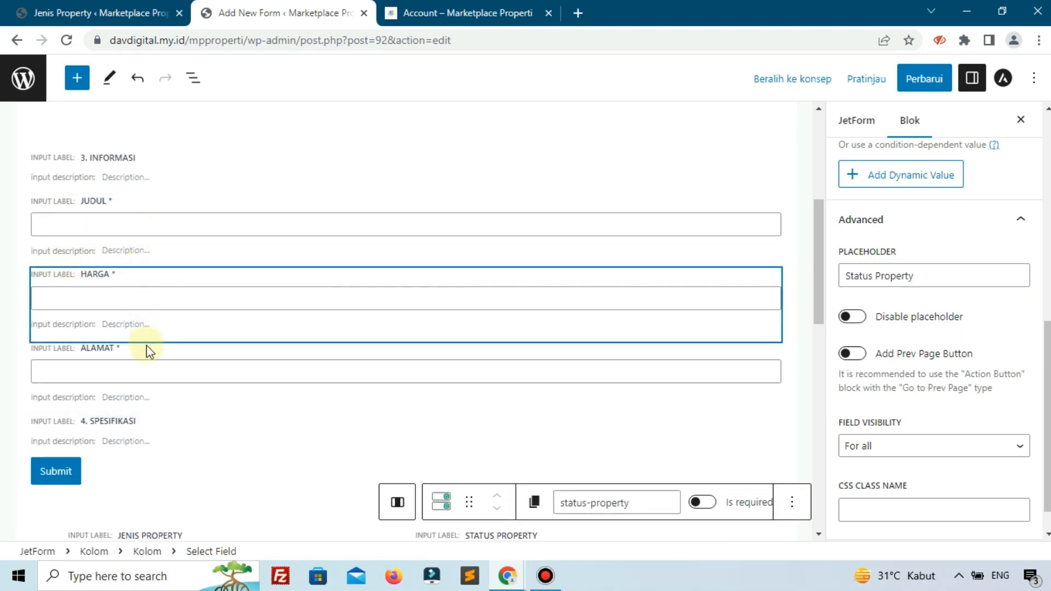
left_click(448, 15)
scroll(476, 235, "up", 5)
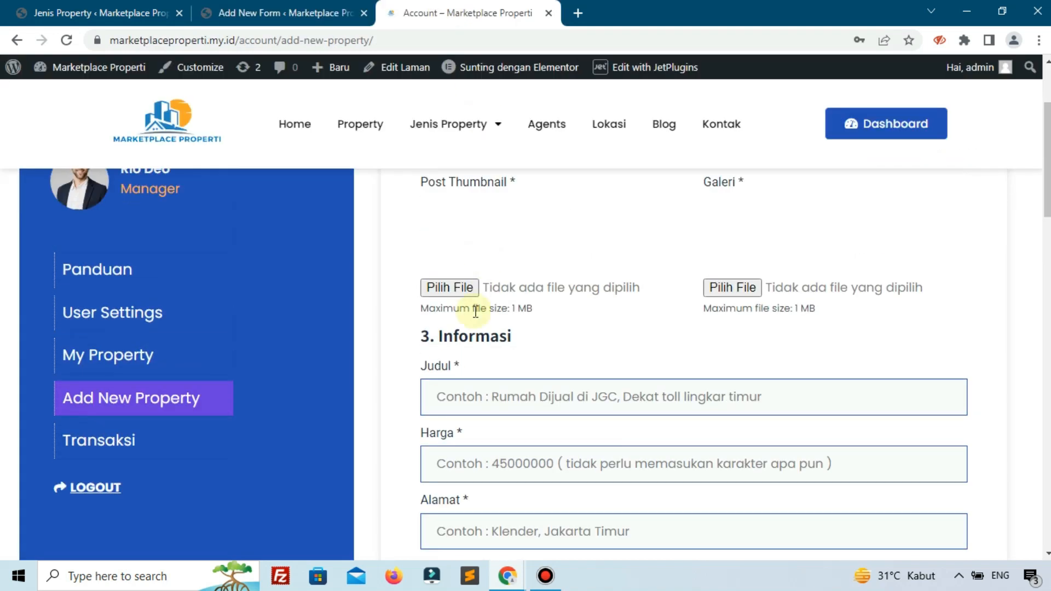
scroll(500, 369, "down", 3)
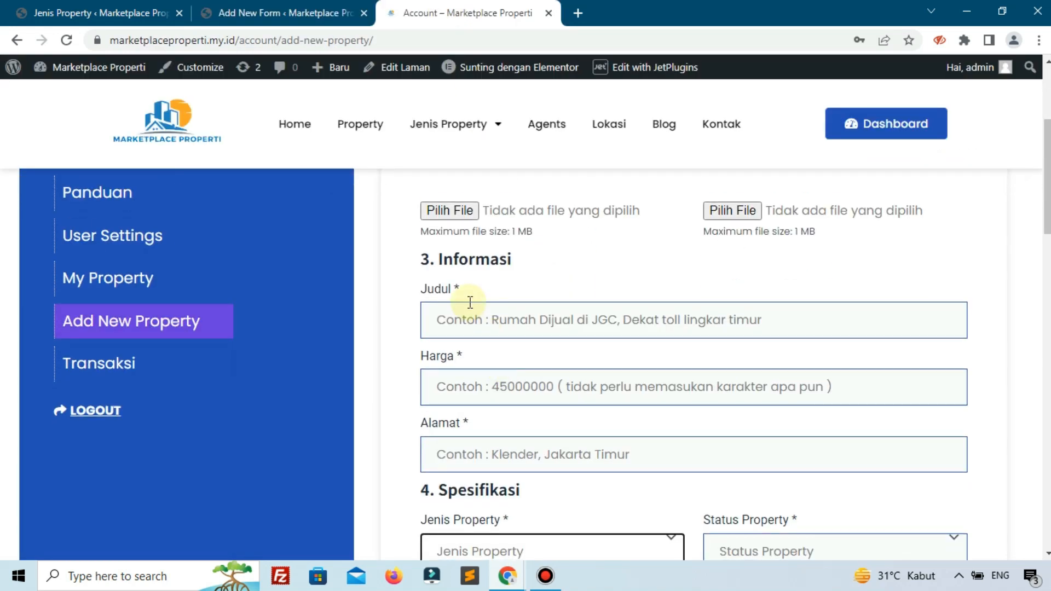
left_click(446, 324)
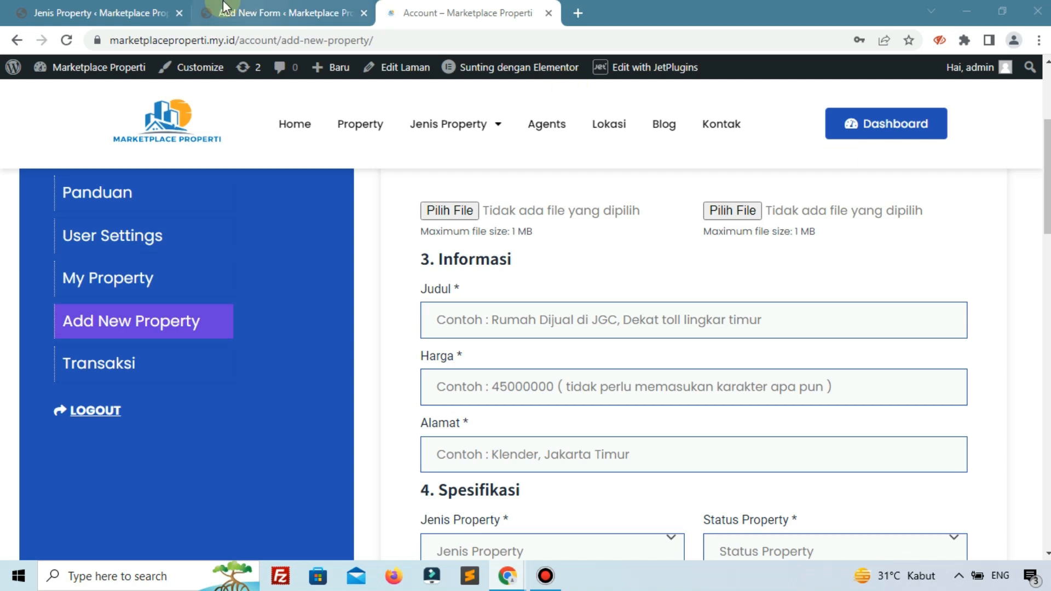
- Set the Judul field's placeholder to "Contoh : Rumah Dijual di JGC, Dekat toll lingkar timur", as on the reference page
left_click(82, 12)
left_click(230, 17)
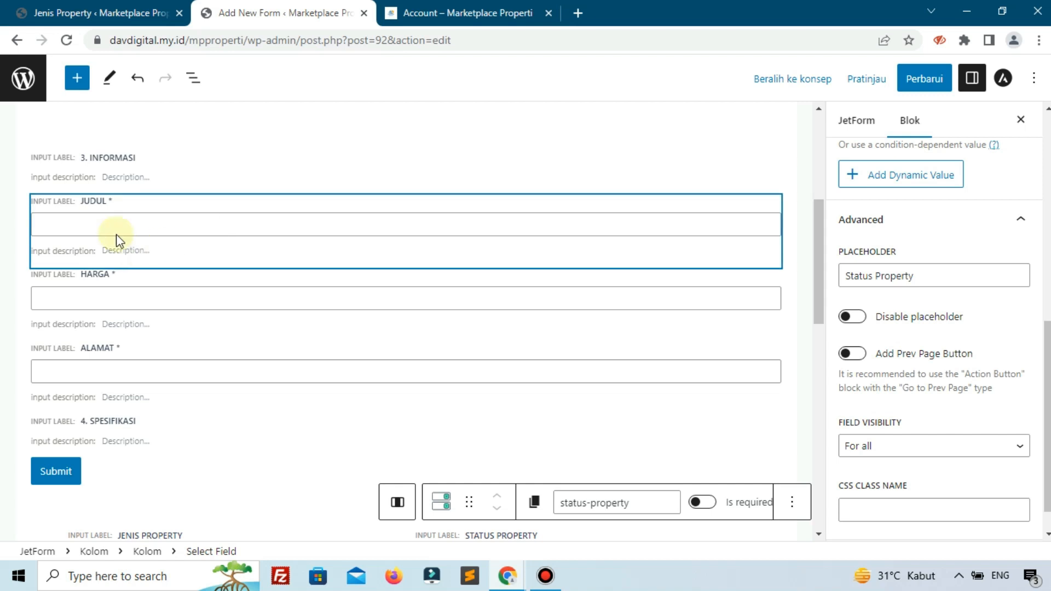
left_click(102, 222)
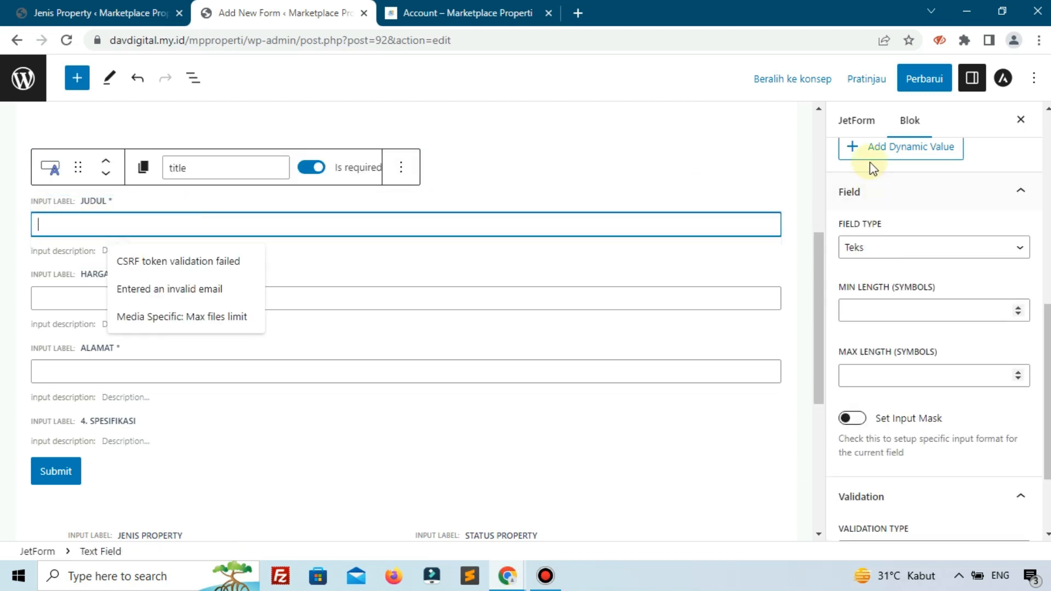
scroll(917, 246, "down", 2)
left_click(894, 475)
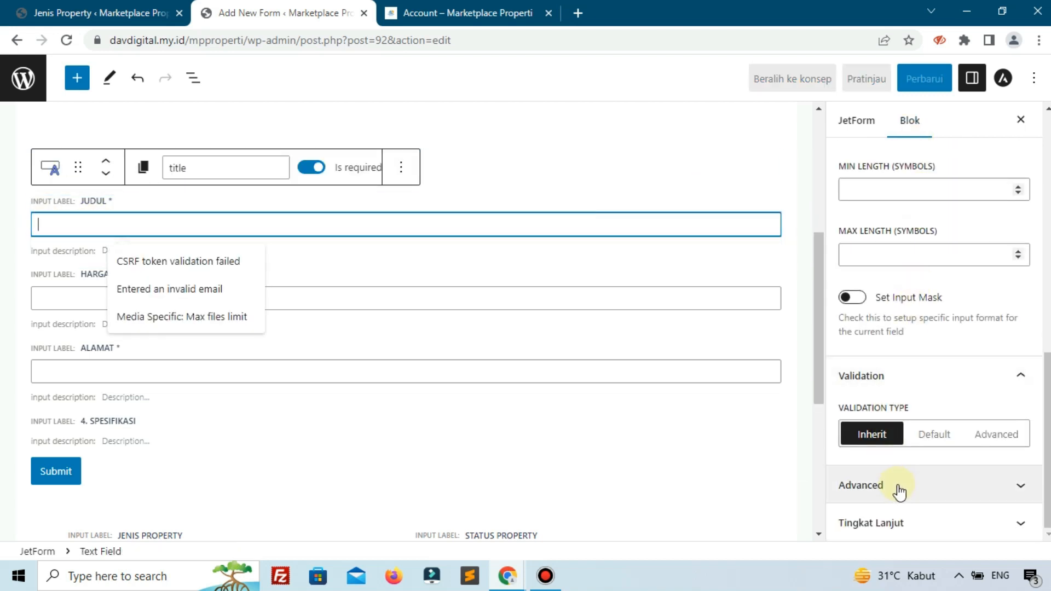
left_click(903, 312)
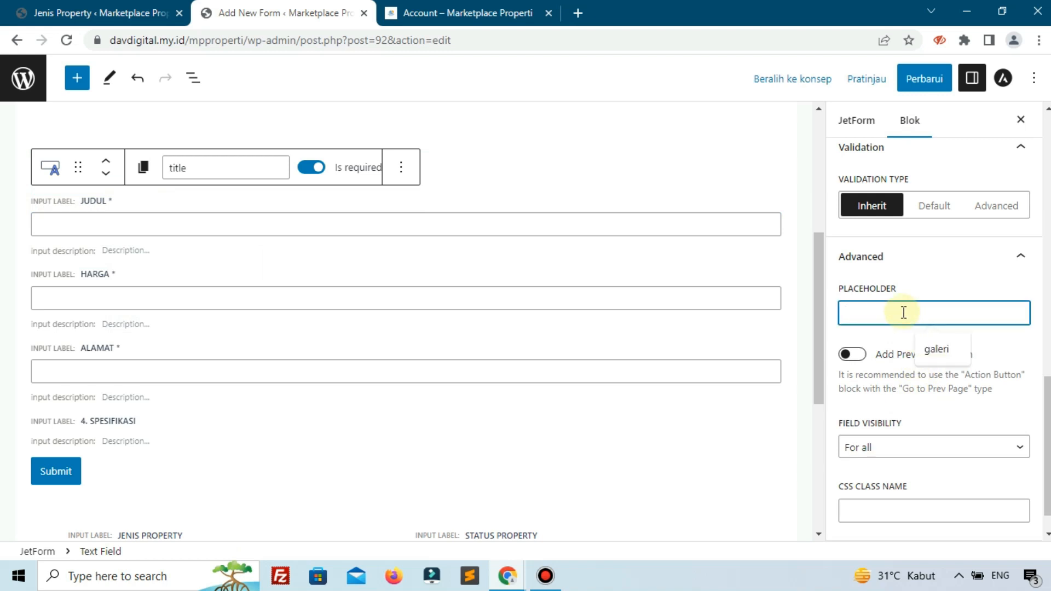
type("Contoh : Rumah Dijual di JGC, Dekat toll lingkar timur")
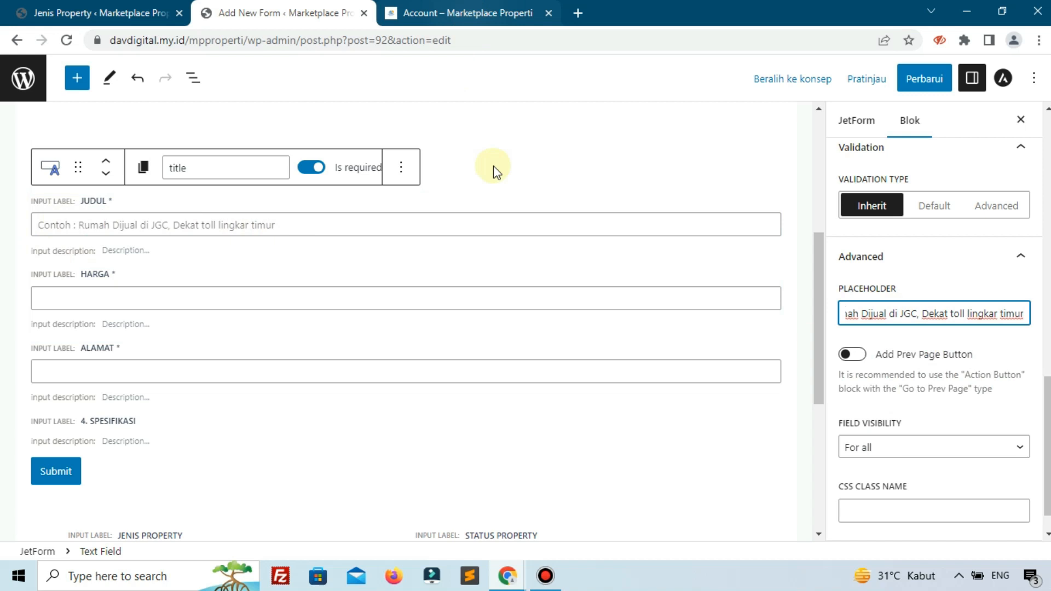
- Set the Harga field's placeholder to the reference page's "Contoh : 45000000 ( tidak perlu memasukan karakter apa pun )"
left_click(544, 574)
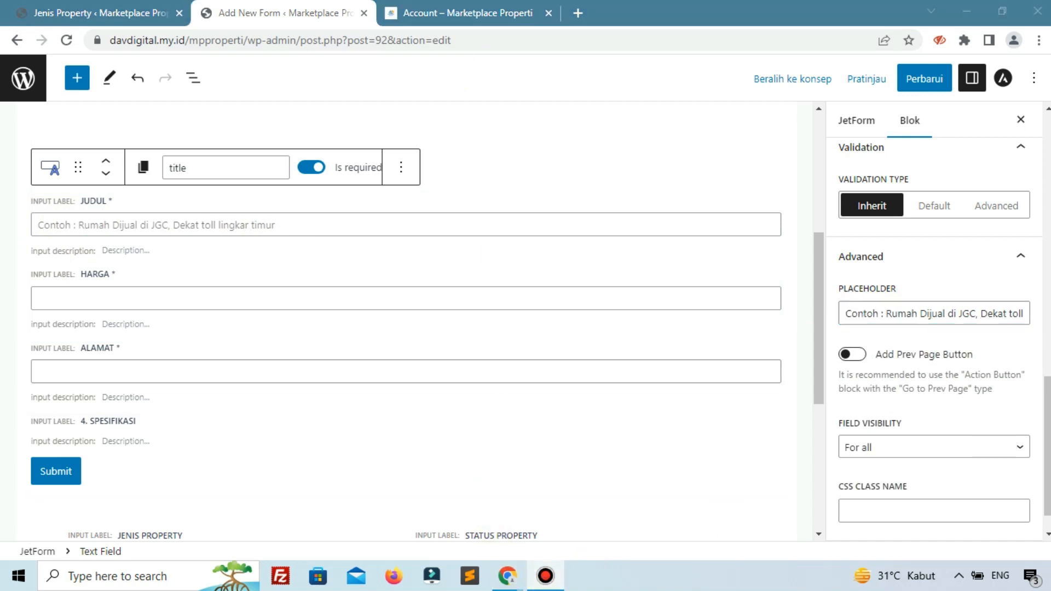
left_click(438, 13)
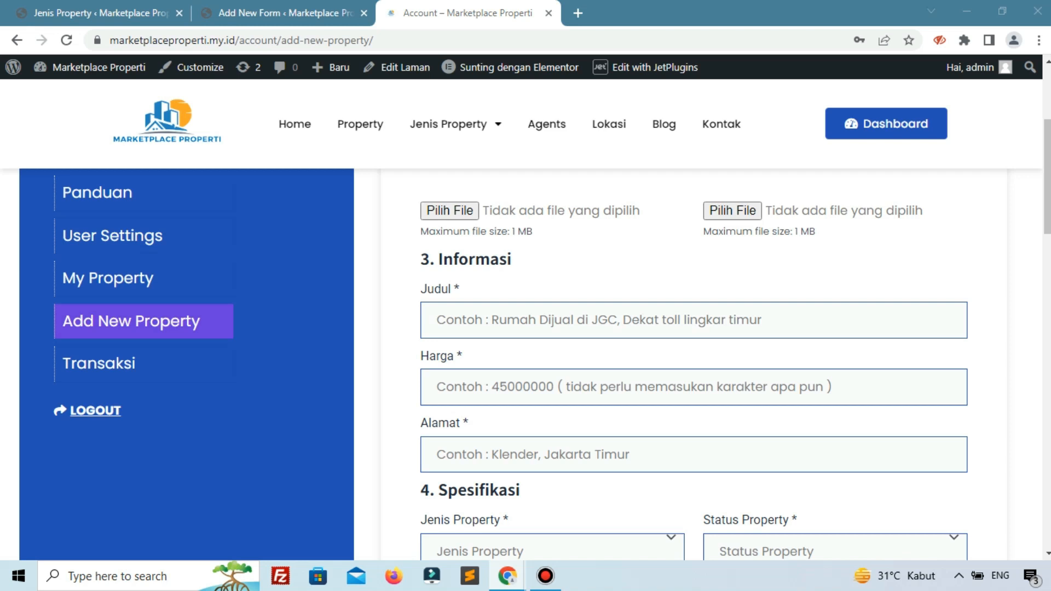
left_click(347, 12)
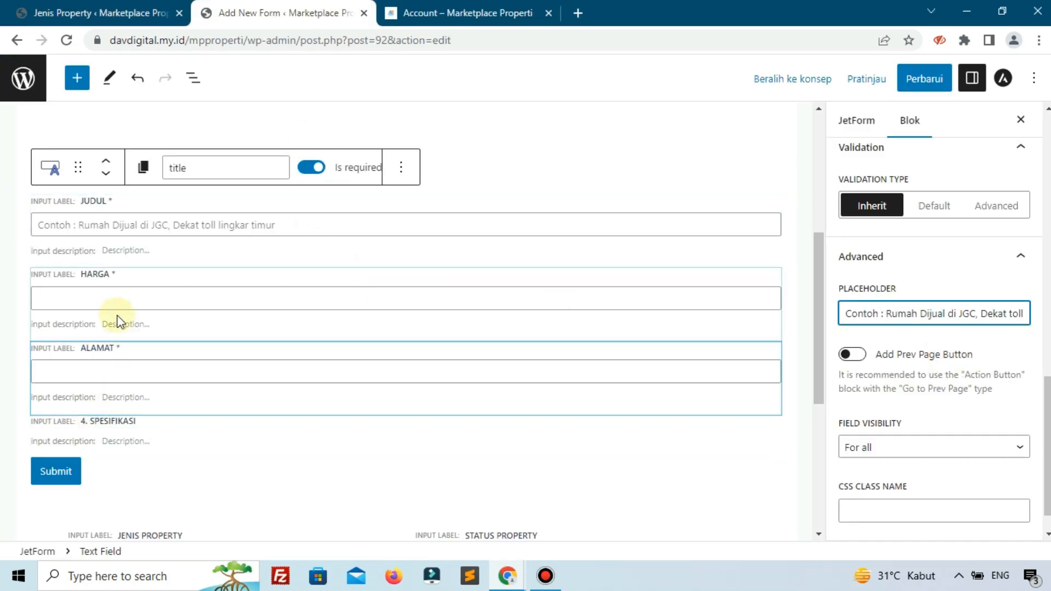
left_click(115, 296)
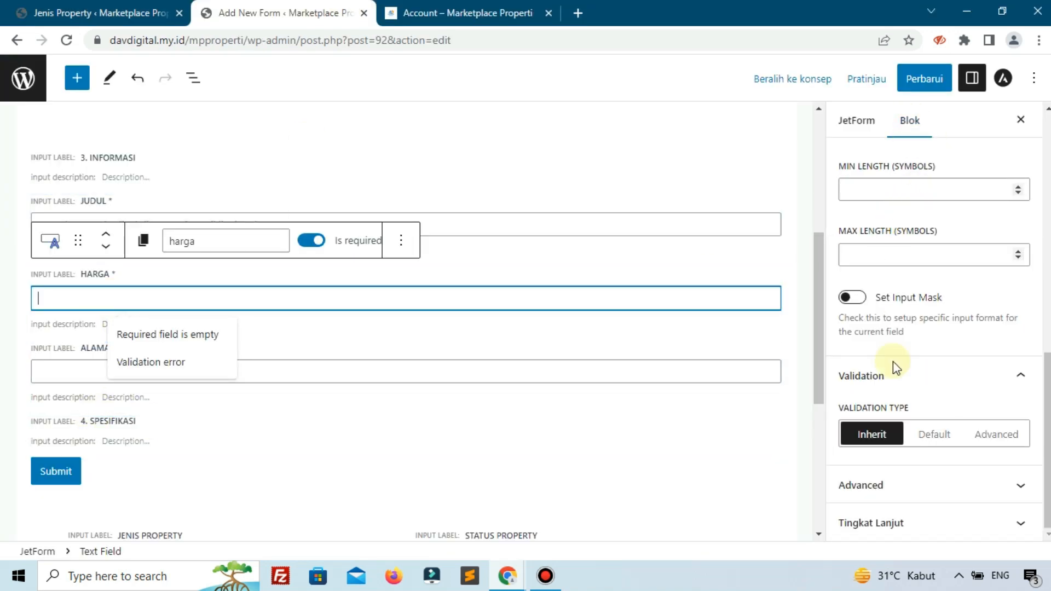
left_click(869, 483)
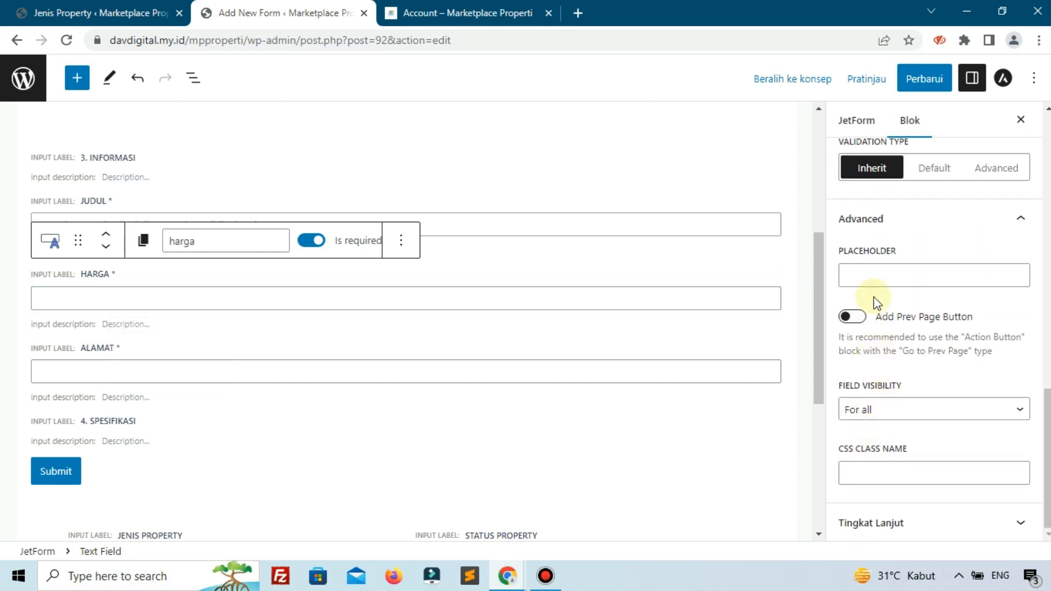
left_click(876, 273)
type("Contoh : 45000000 ( tidak perlu memasukan karakter apa pun )")
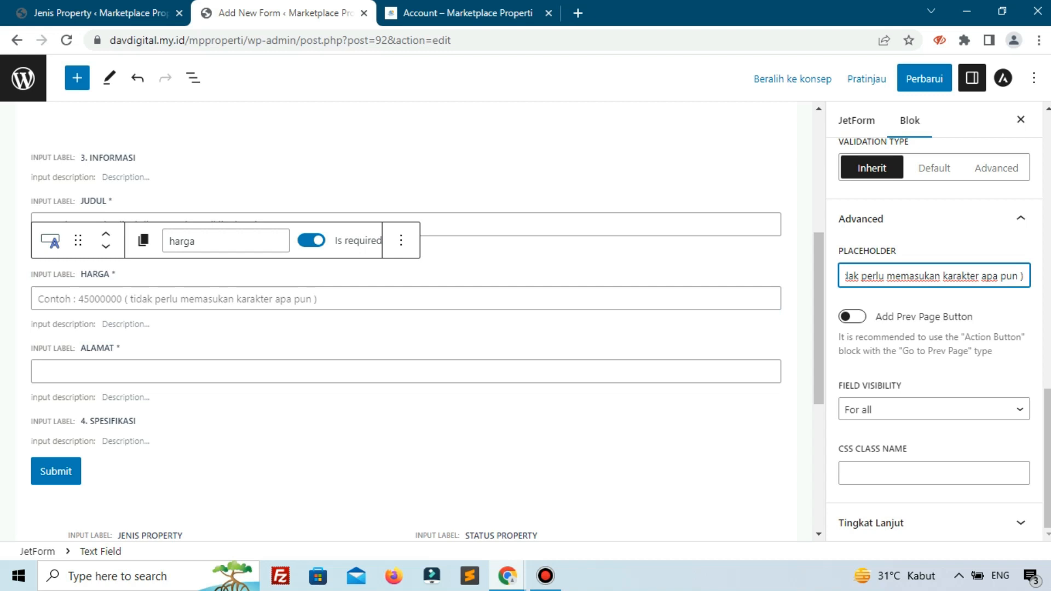
- Set the Alamat field's placeholder to "Contoh : Klender, Jakarta Timur" and update the form
key("alt+Tab")
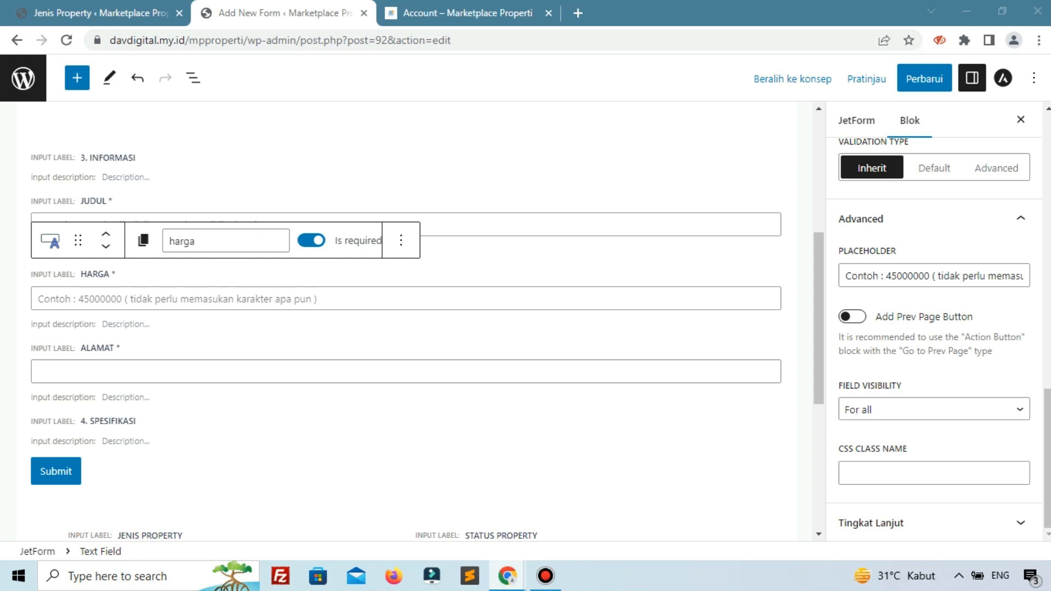
left_click(347, 366)
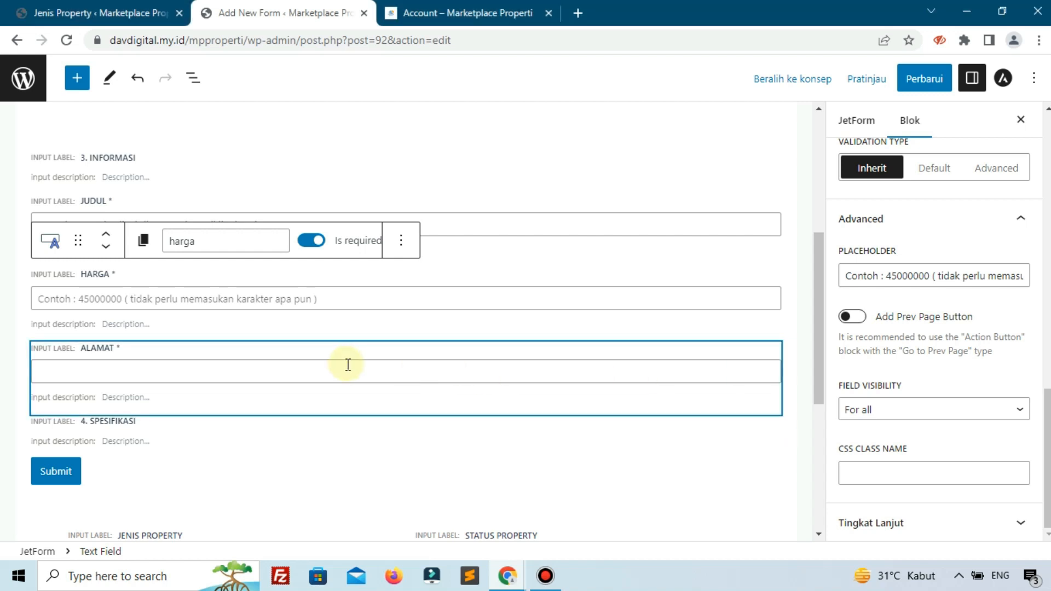
left_click(842, 482)
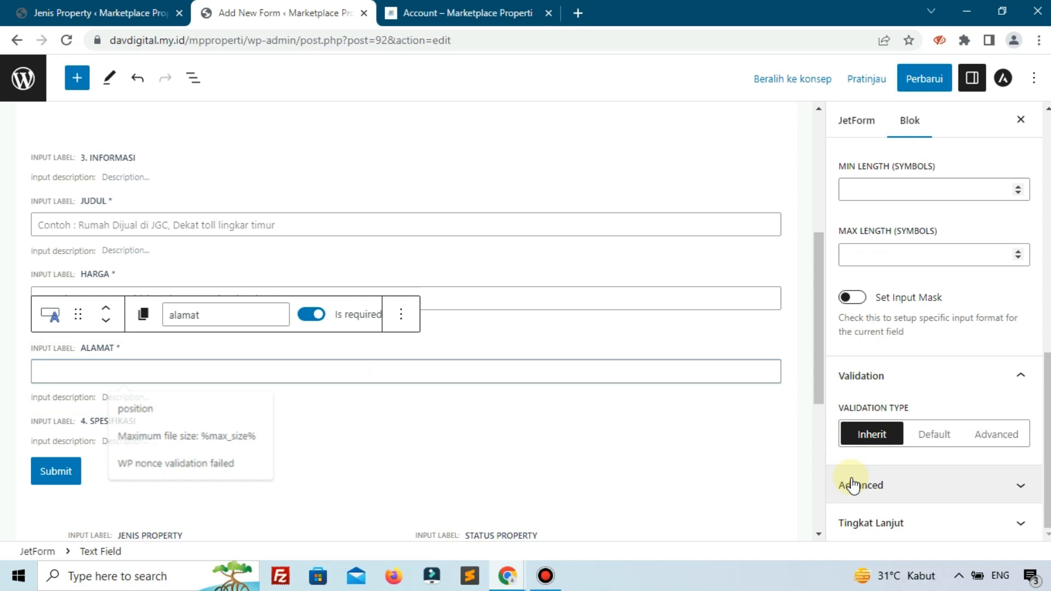
scroll(890, 469, "down", 1)
left_click(872, 275)
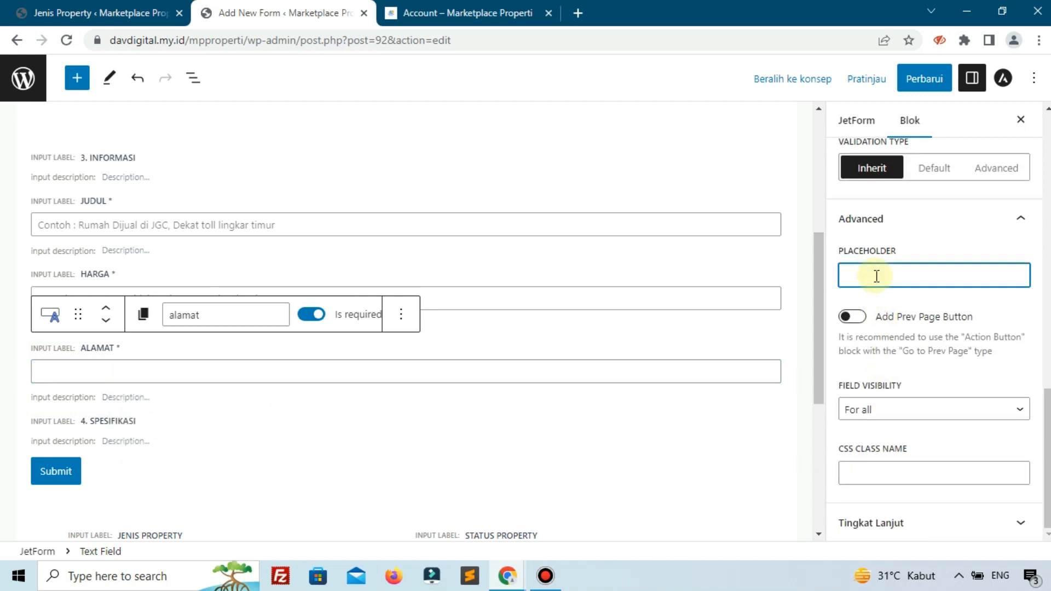
type("Contoh : Klender, Jakarta Timur")
scroll(143, 370, "down", 3)
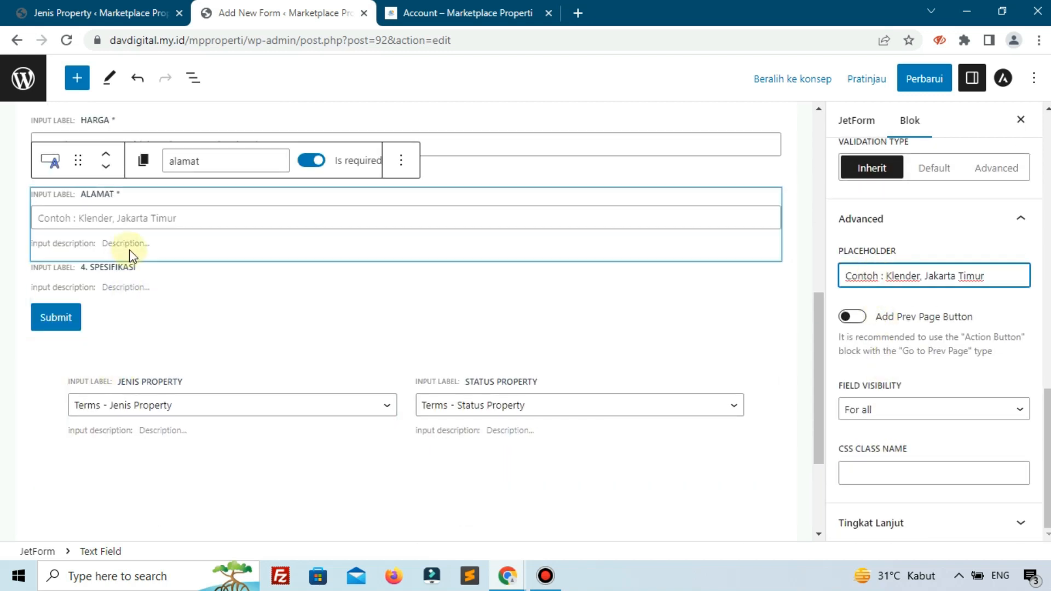
scroll(32, 235, "up", 4)
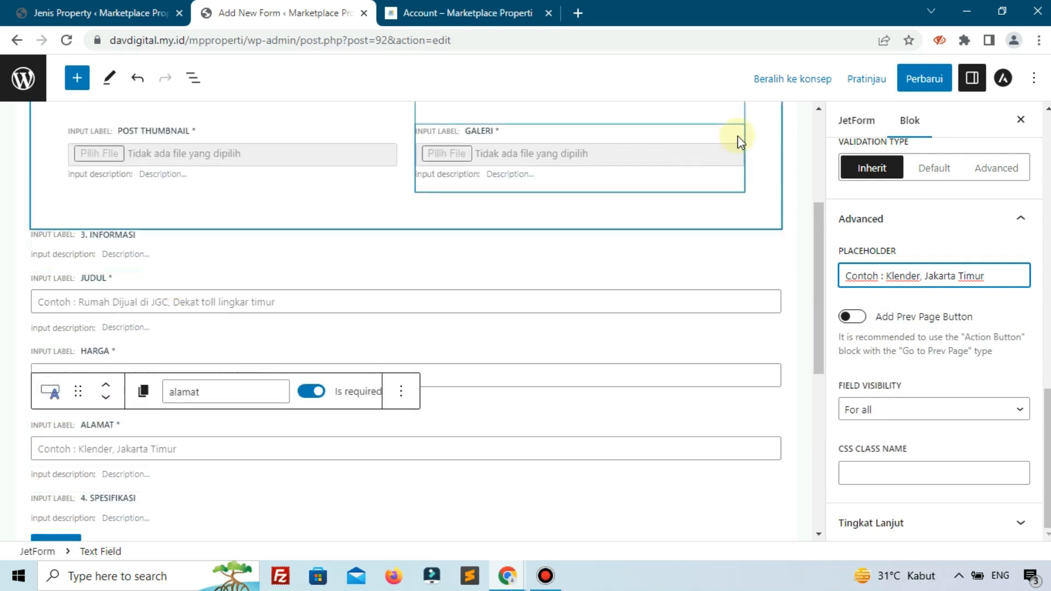
left_click(904, 82)
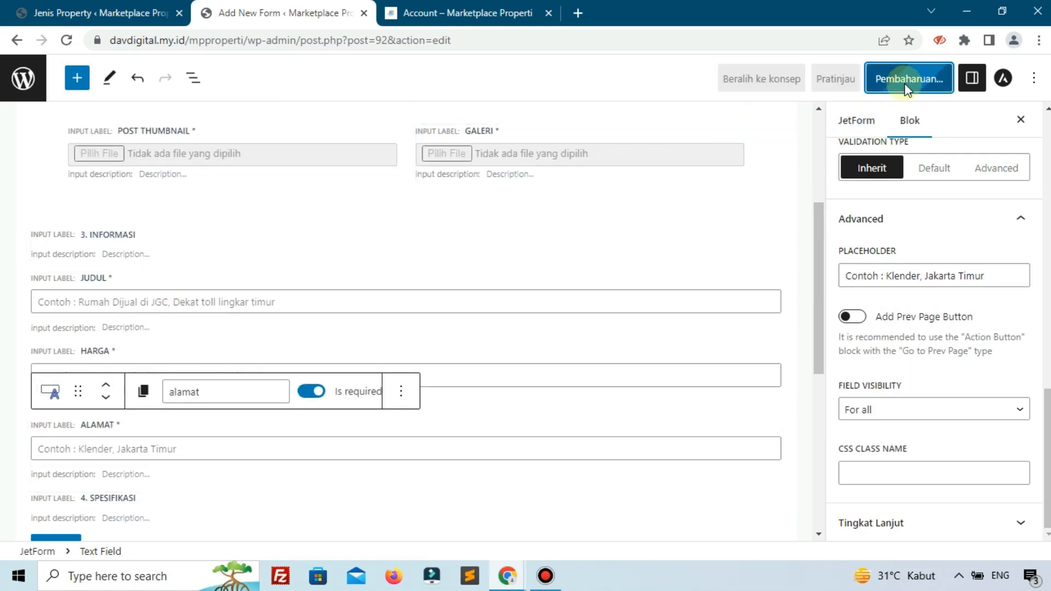
- Move the columns block with the Jenis Property and Status Property selects above the Submit button
scroll(416, 288, "down", 2)
scroll(416, 288, "down", 1)
left_click(60, 441)
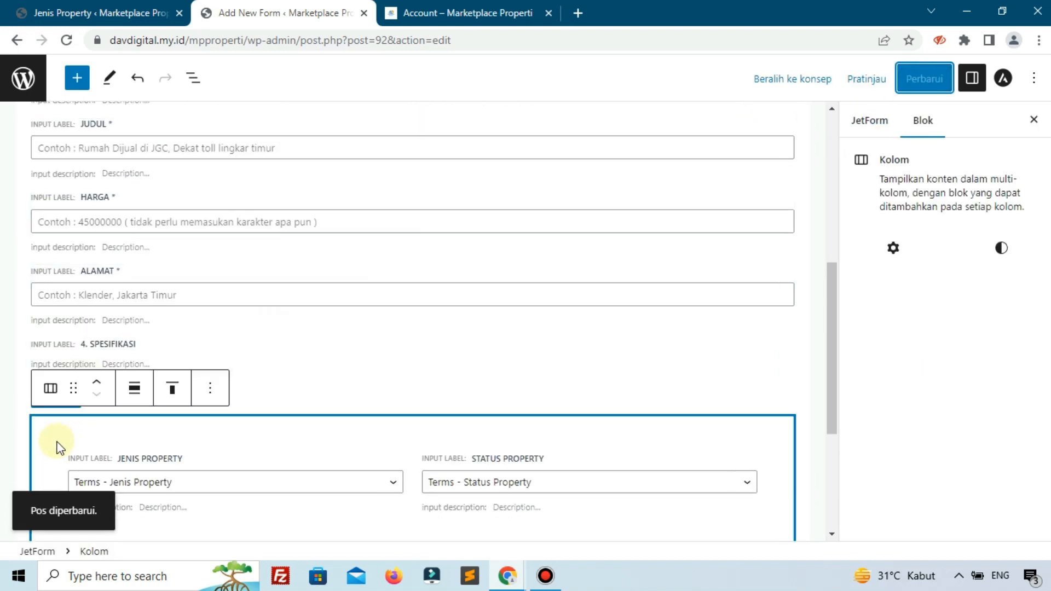
left_click(100, 388)
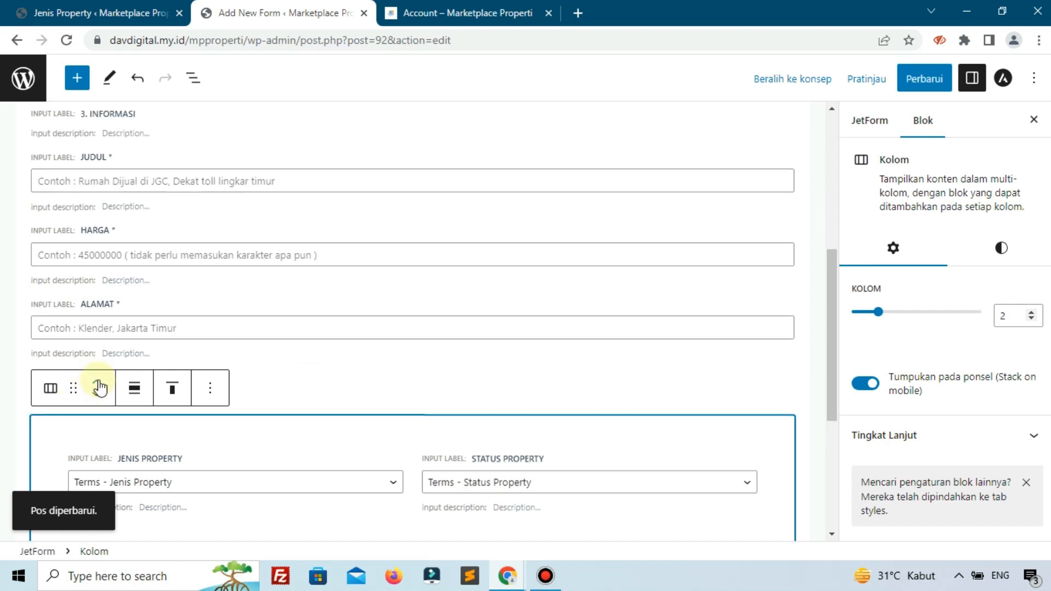
scroll(359, 361, "down", 2)
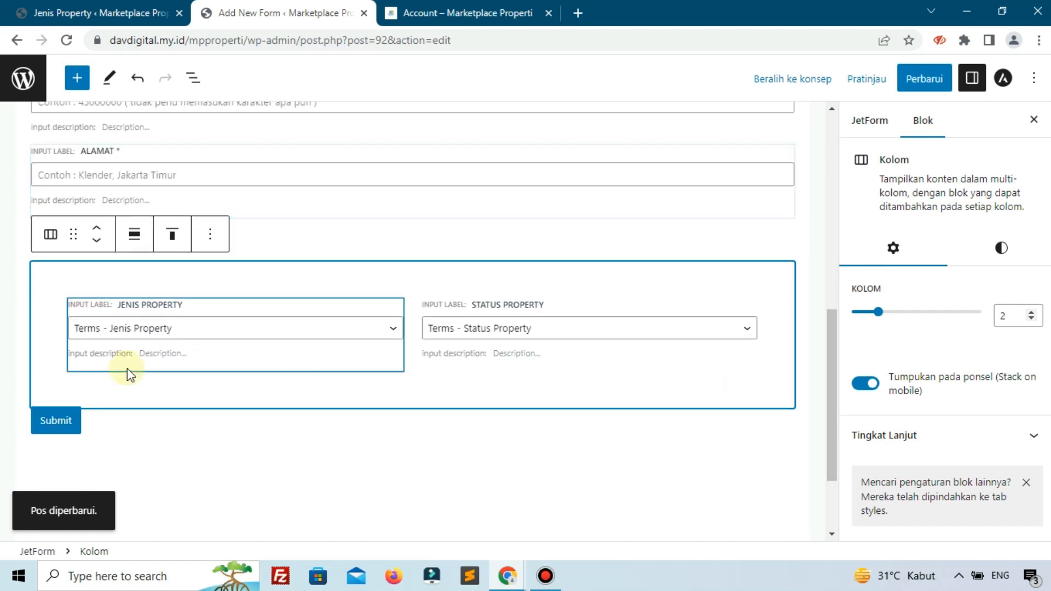
left_click(22, 353)
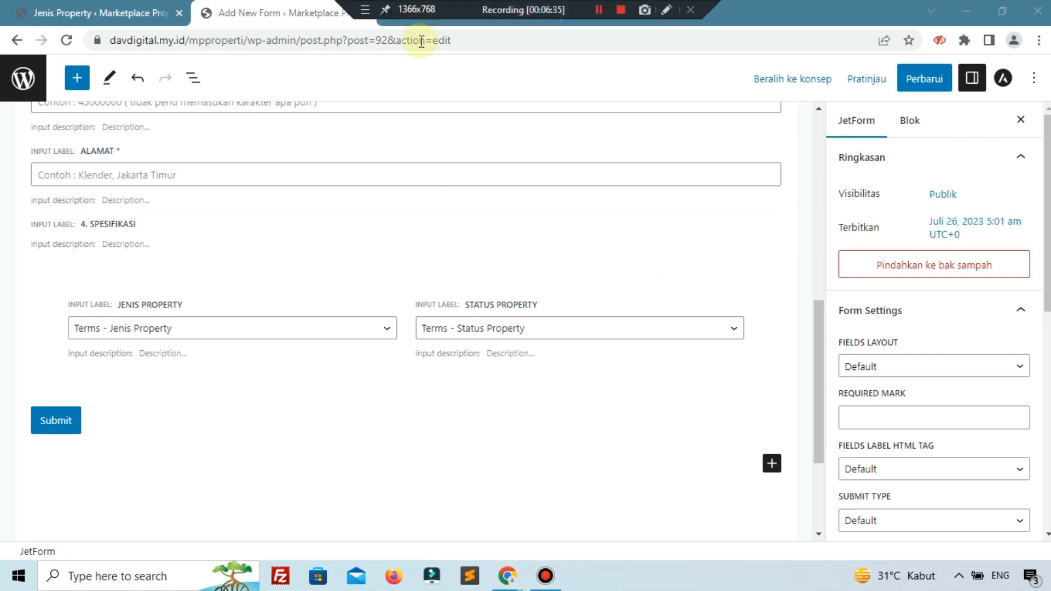
- Check the Lokasi Property field on the reference page and add a Select Field block at the end of the form
left_click(449, 13)
scroll(576, 369, "down", 2)
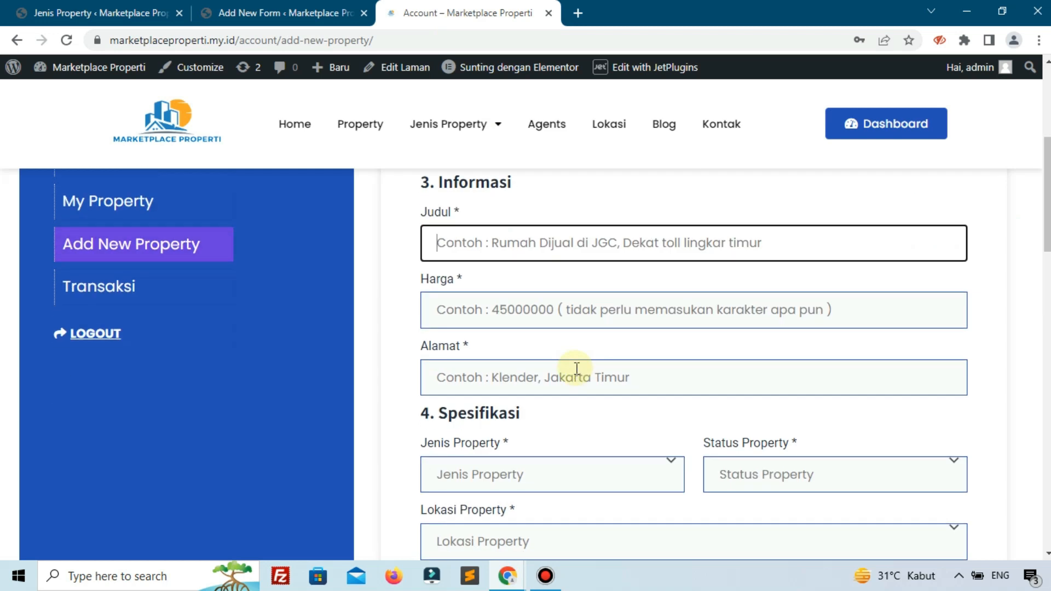
scroll(576, 368, "down", 4)
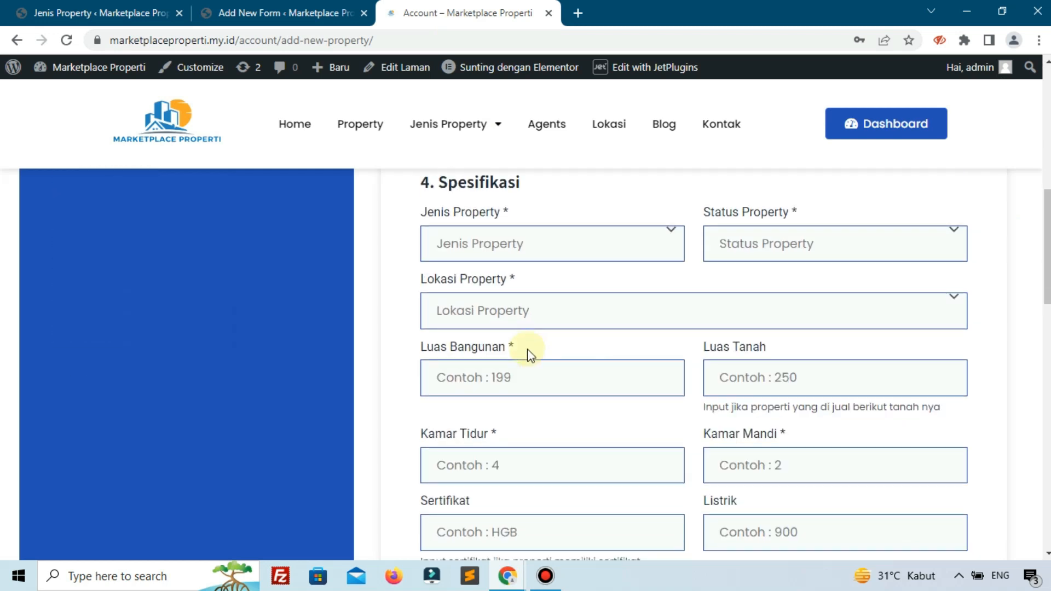
left_click(487, 319)
left_click(486, 315)
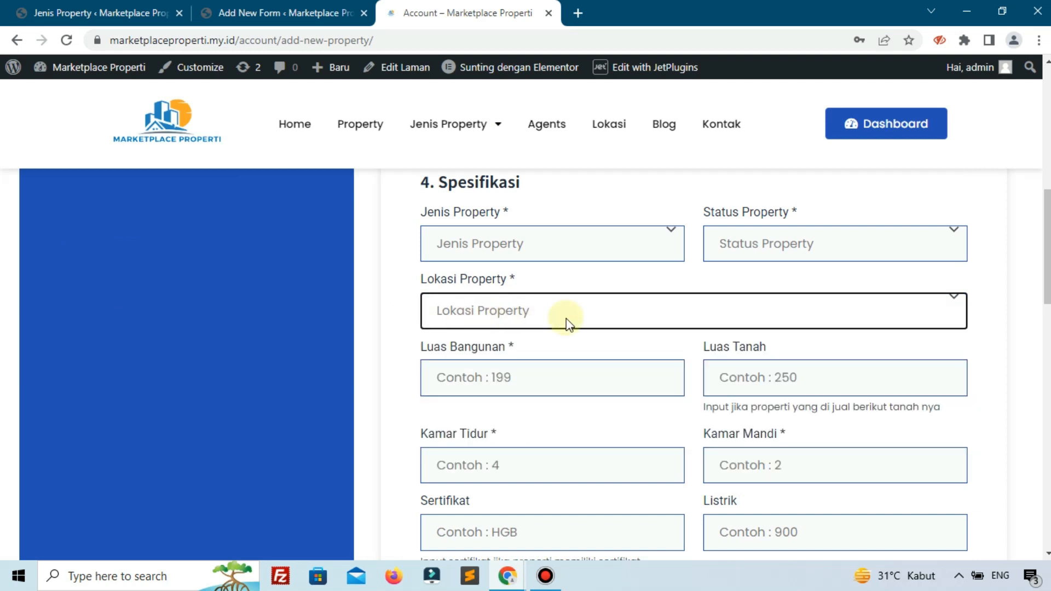
left_click(279, 12)
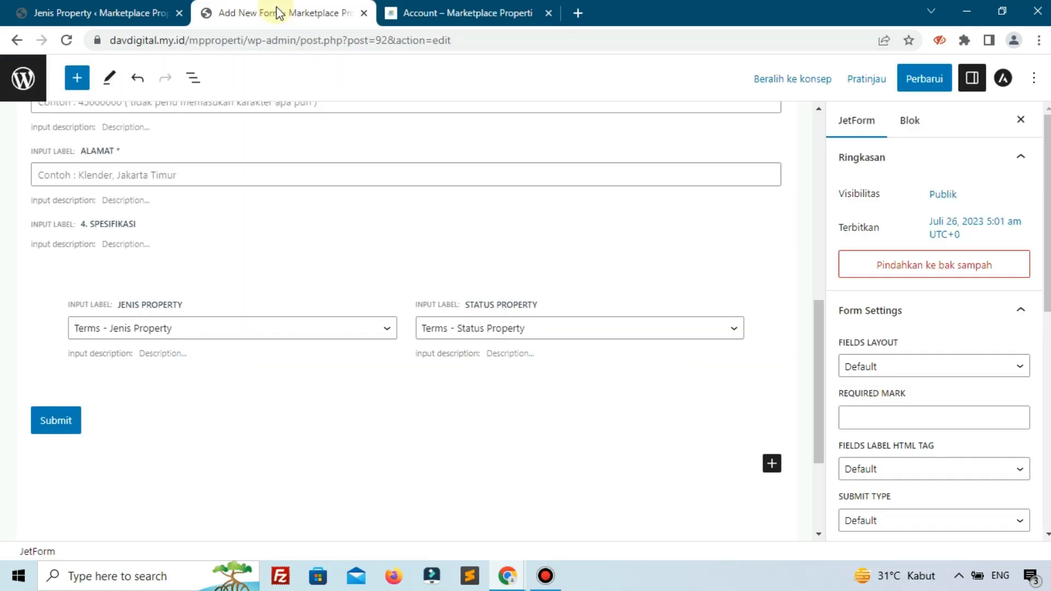
left_click(772, 464)
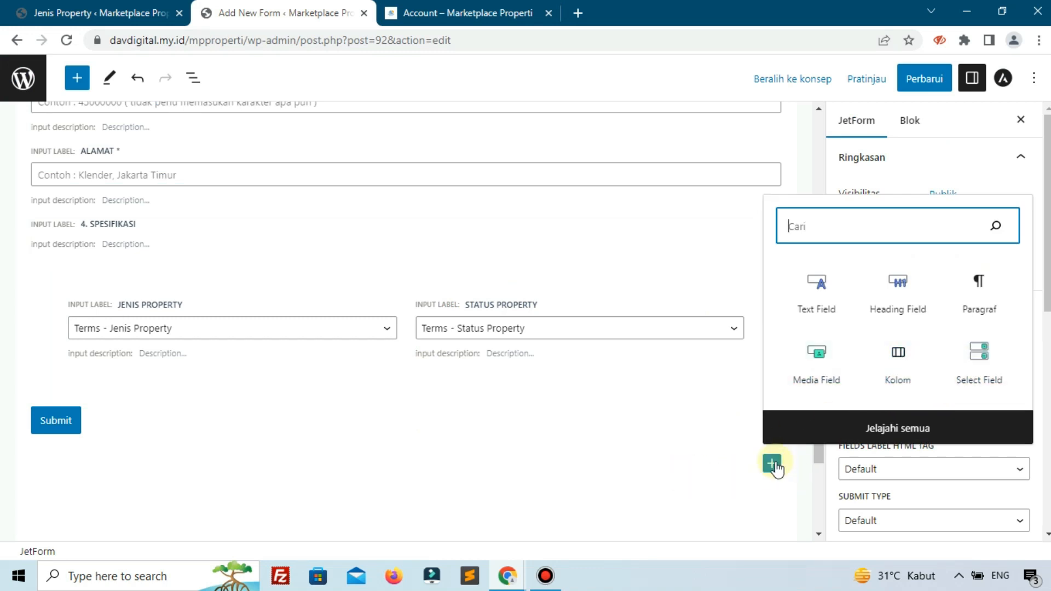
left_click(978, 373)
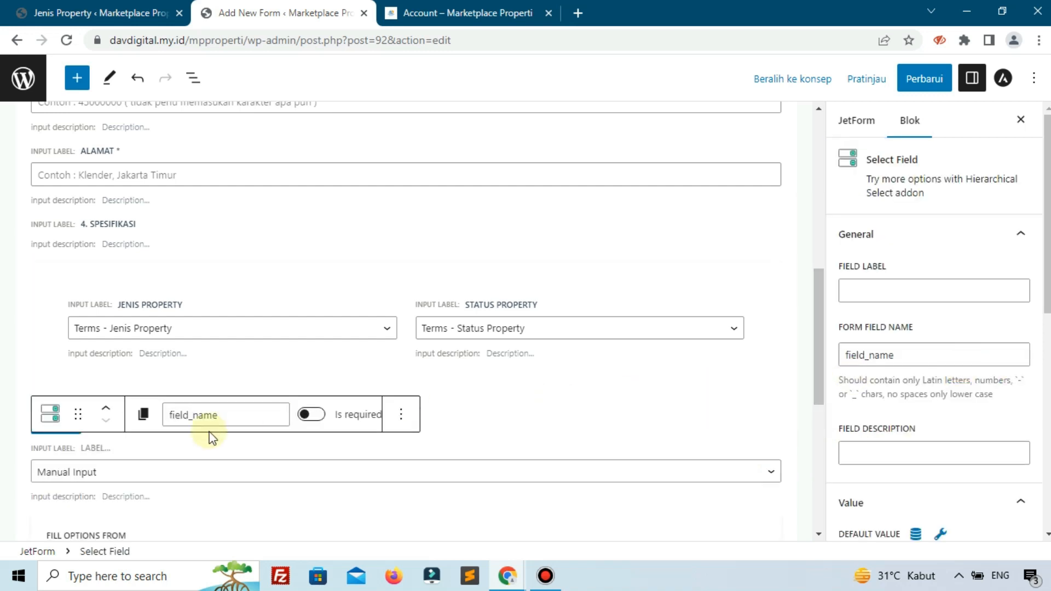
scroll(143, 471, "down", 1)
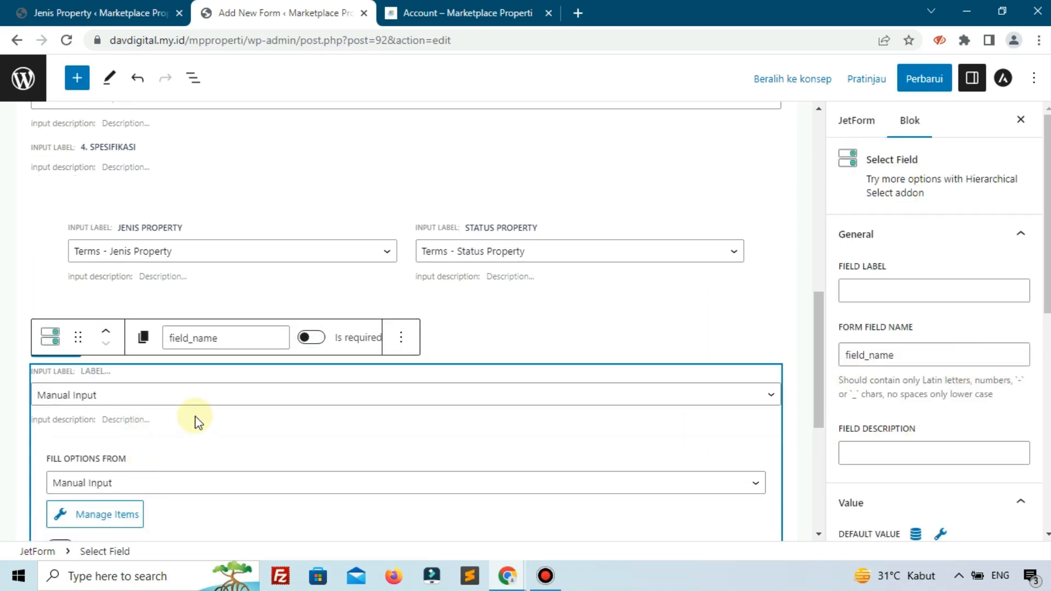
- Label the new select field "Lokasi Property" and set its form field name to "lokasi-property"
left_click(896, 292)
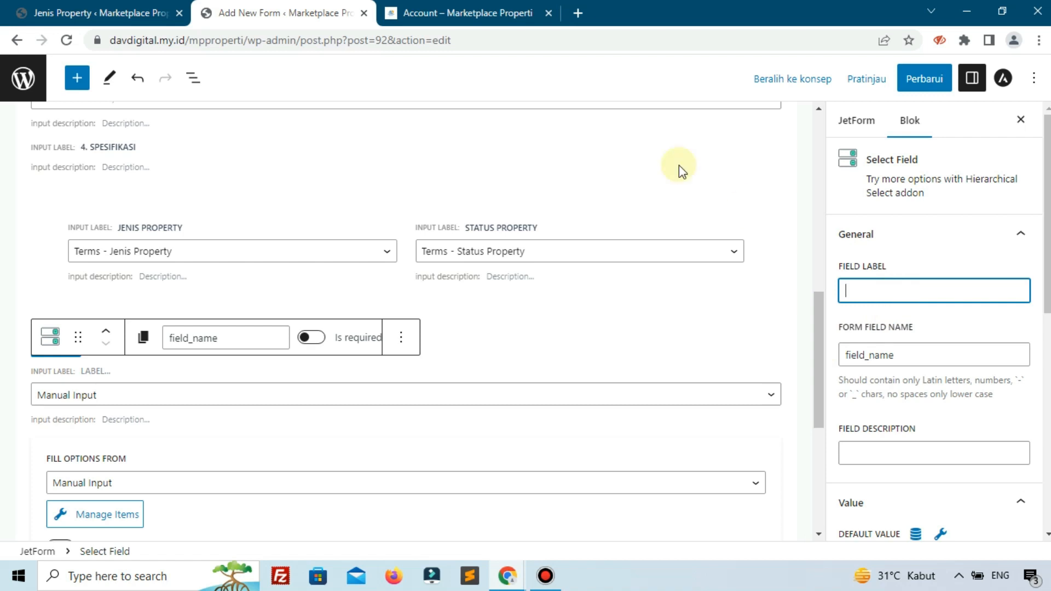
left_click(464, 10)
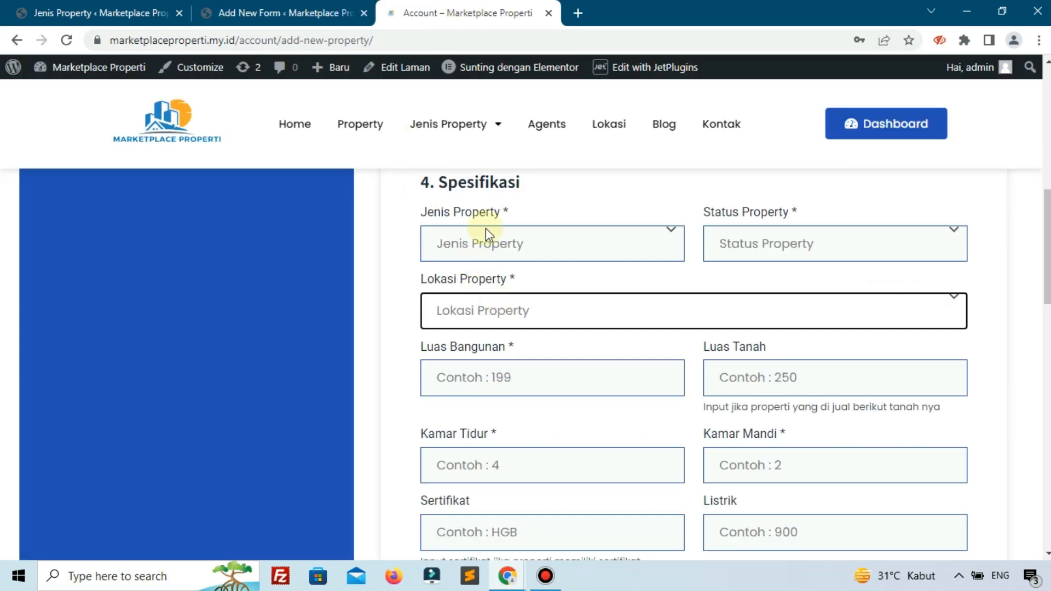
left_click(282, 12)
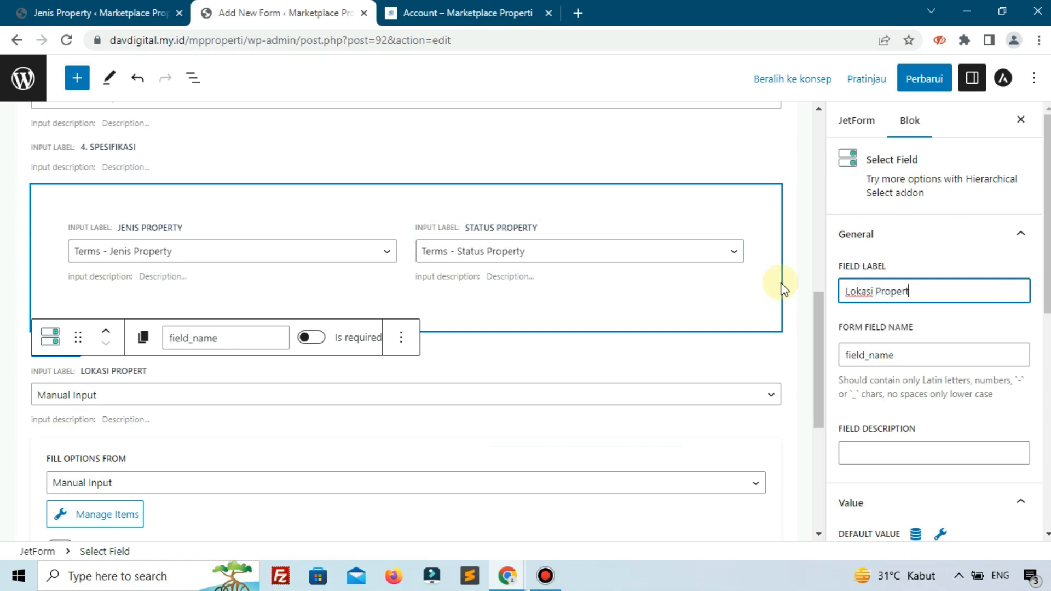
left_click(892, 351)
double_click(902, 353)
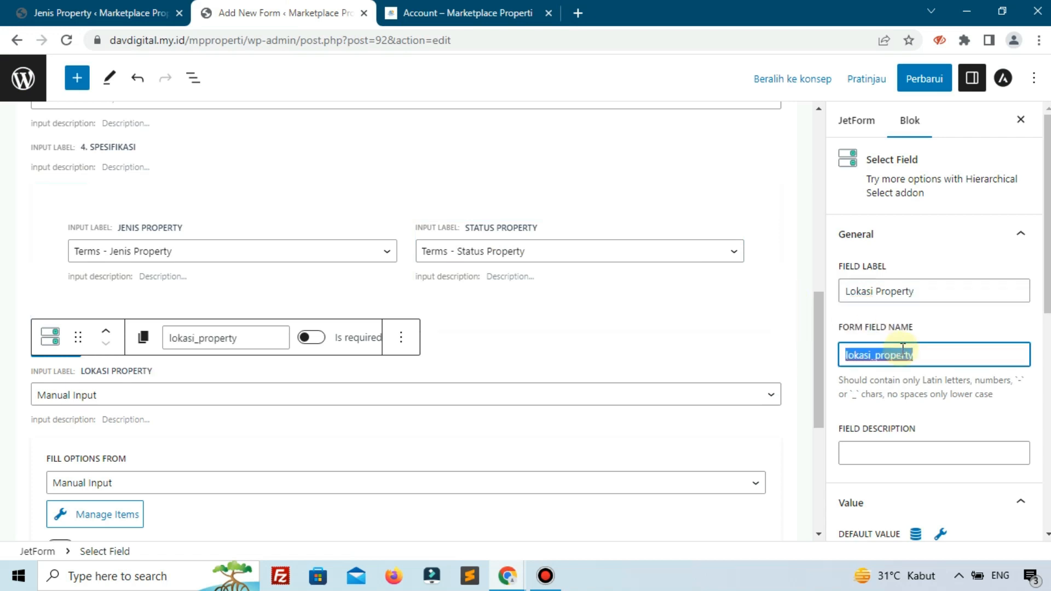
type("lok")
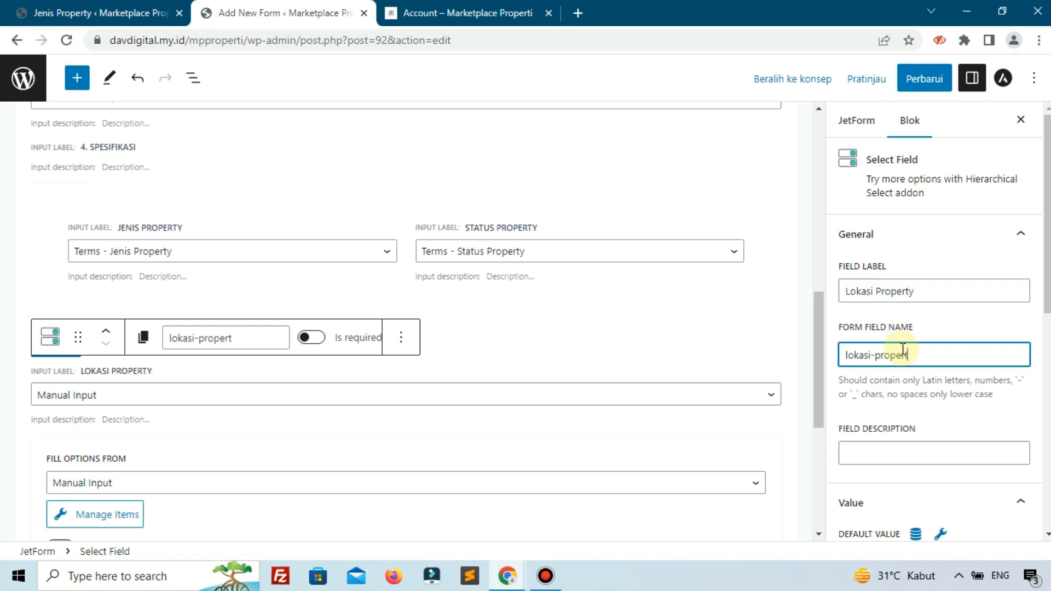
- Fill the Lokasi Property select's options from Terms, using the Lokasi Property taxonomy
left_click(403, 480)
scroll(446, 480, "down", 2)
scroll(214, 423, "down", 1)
left_click(180, 330)
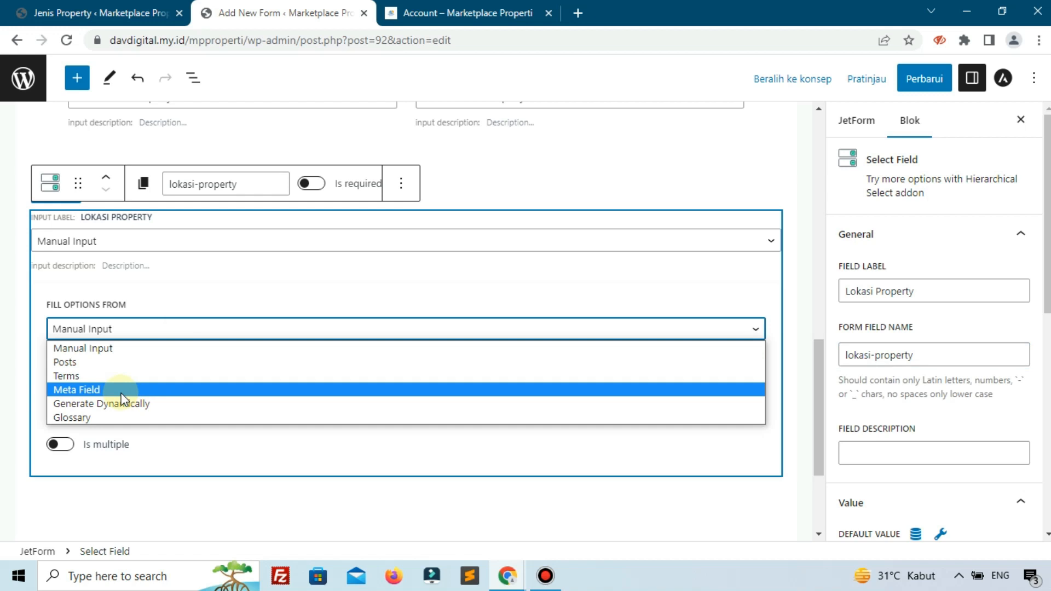
left_click(94, 376)
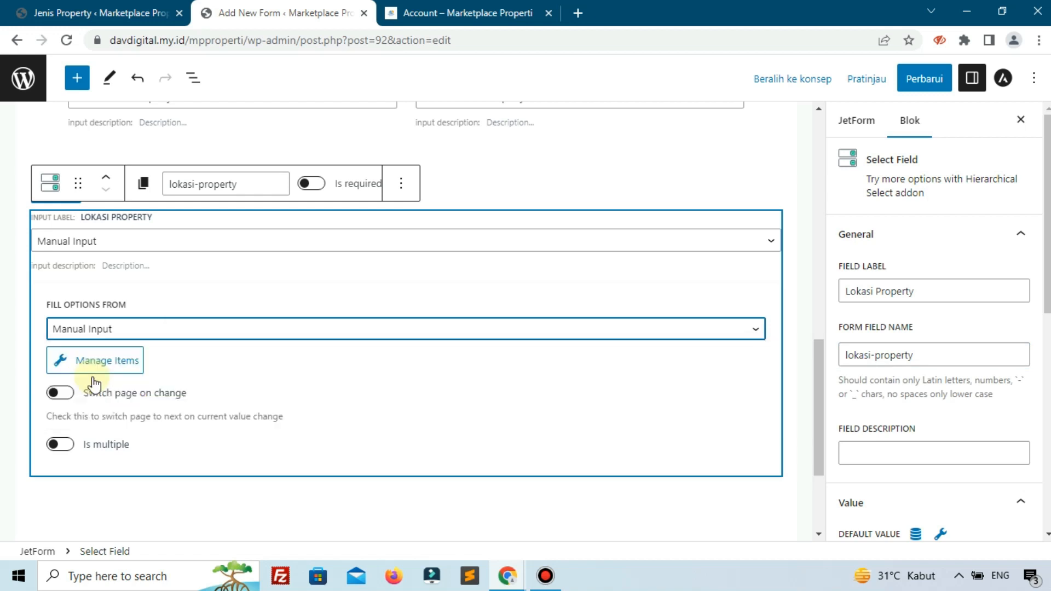
left_click(108, 378)
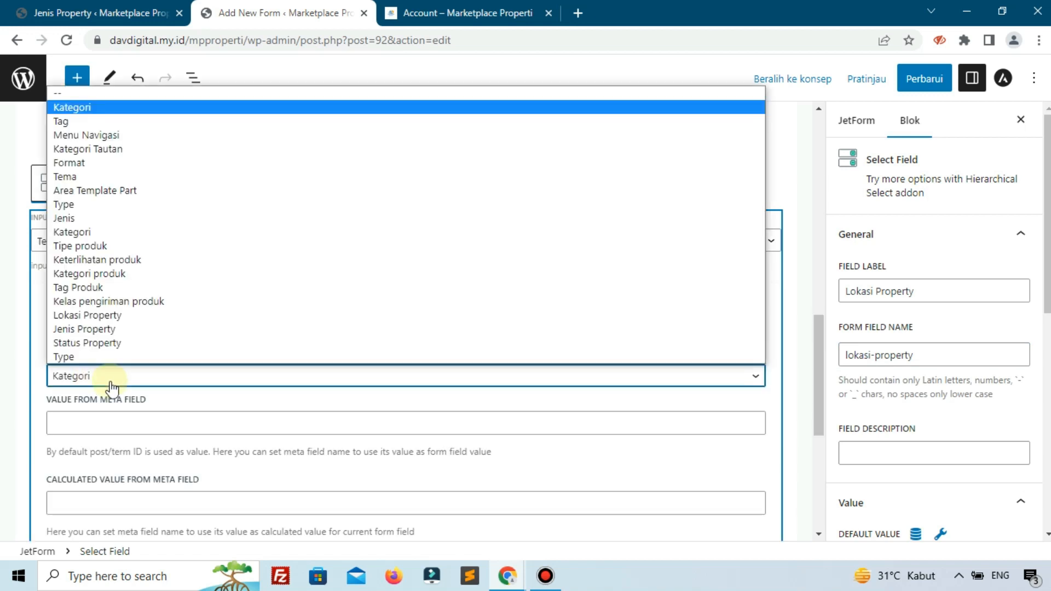
left_click(109, 316)
scroll(222, 377, "up", 2)
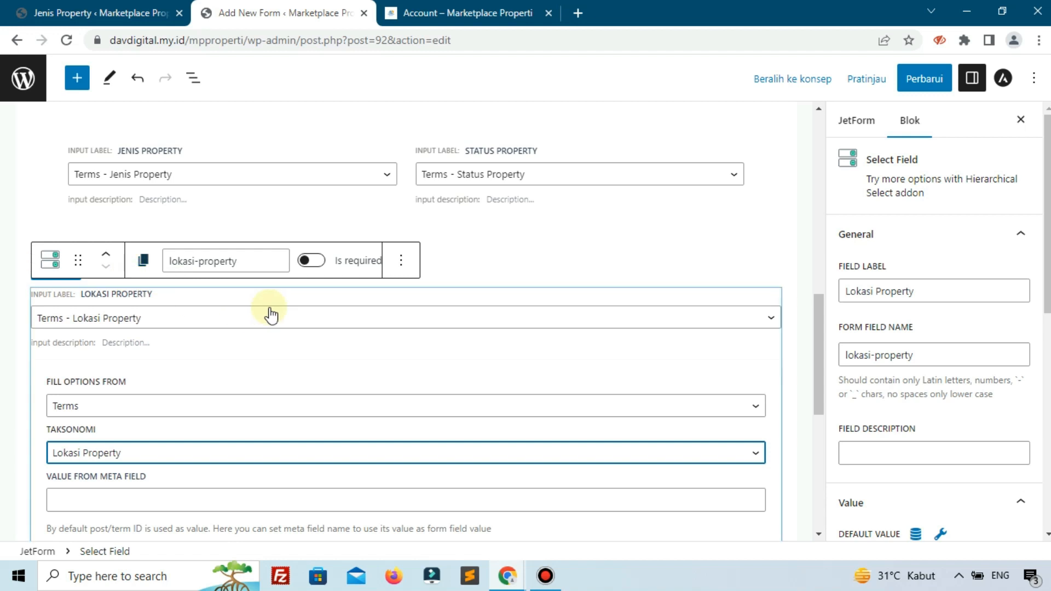
- Check the required mark on Lokasi Property on the reference page and make that select required in the form
left_click(438, 14)
scroll(558, 410, "down", 3)
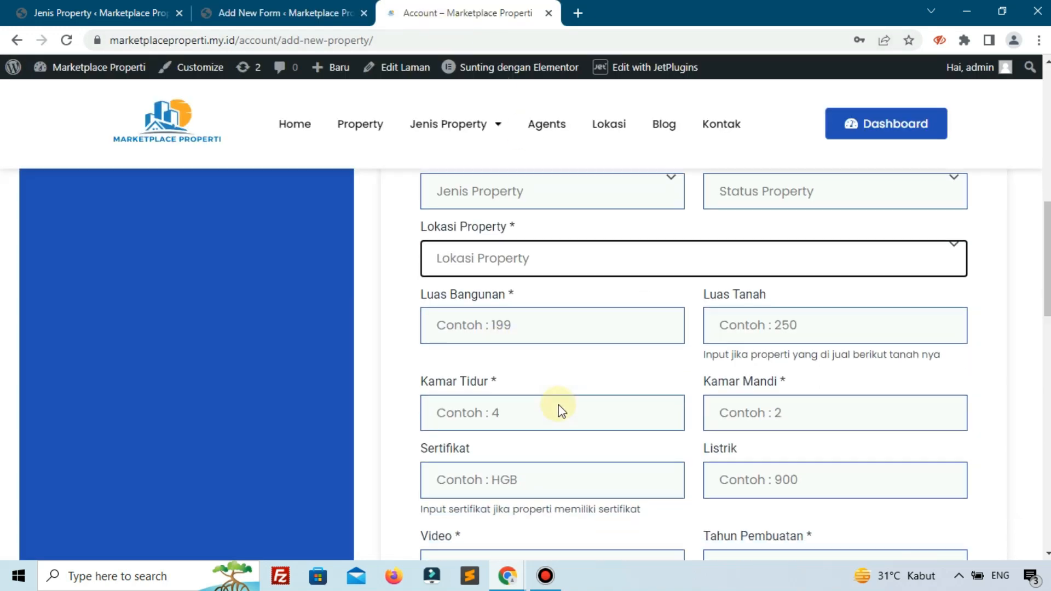
scroll(664, 403, "up", 4)
scroll(662, 405, "up", 1)
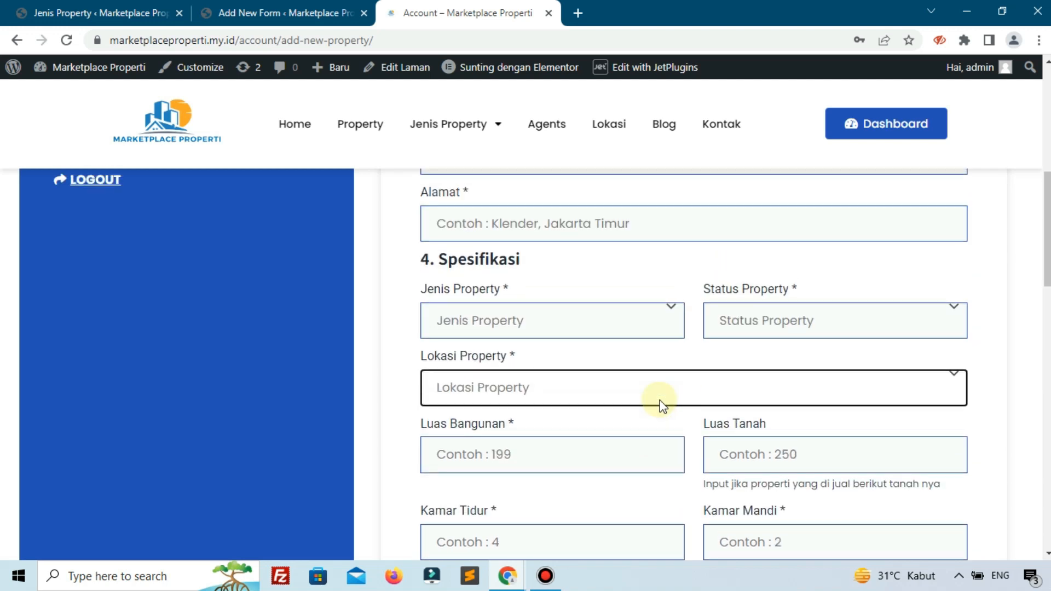
left_click_drag(495, 353, 540, 356)
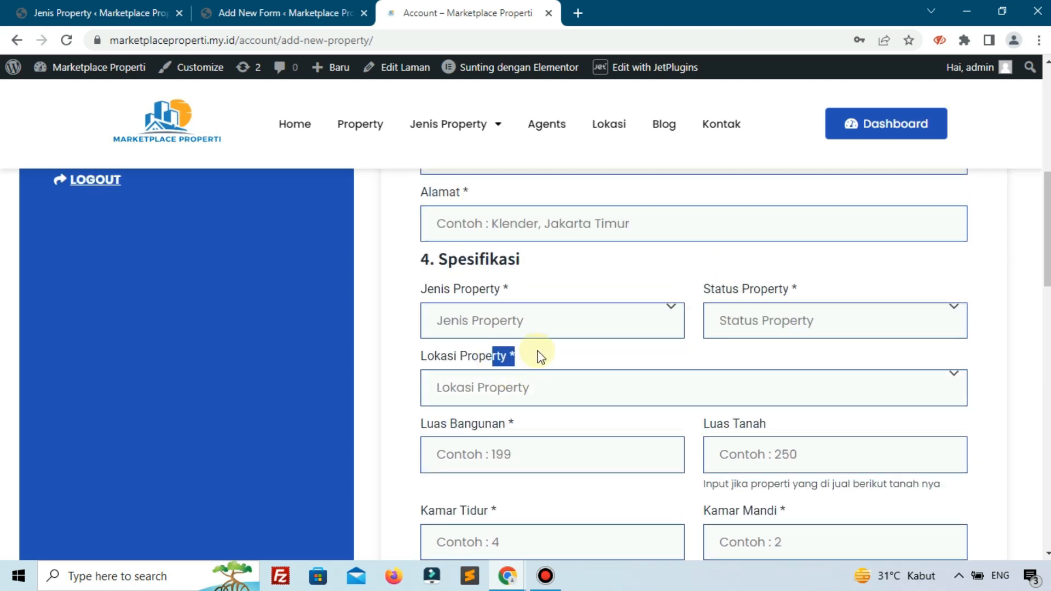
left_click(326, 12)
left_click(312, 261)
- Make the Jenis Property and Status Property selects required and update the form
scroll(82, 255, "up", 1)
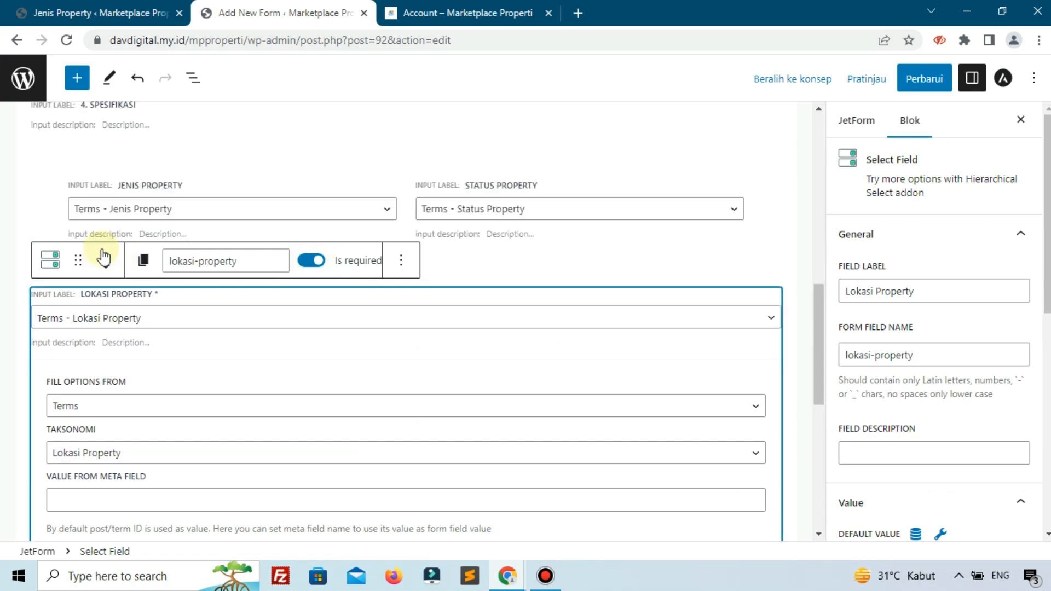
left_click(207, 200)
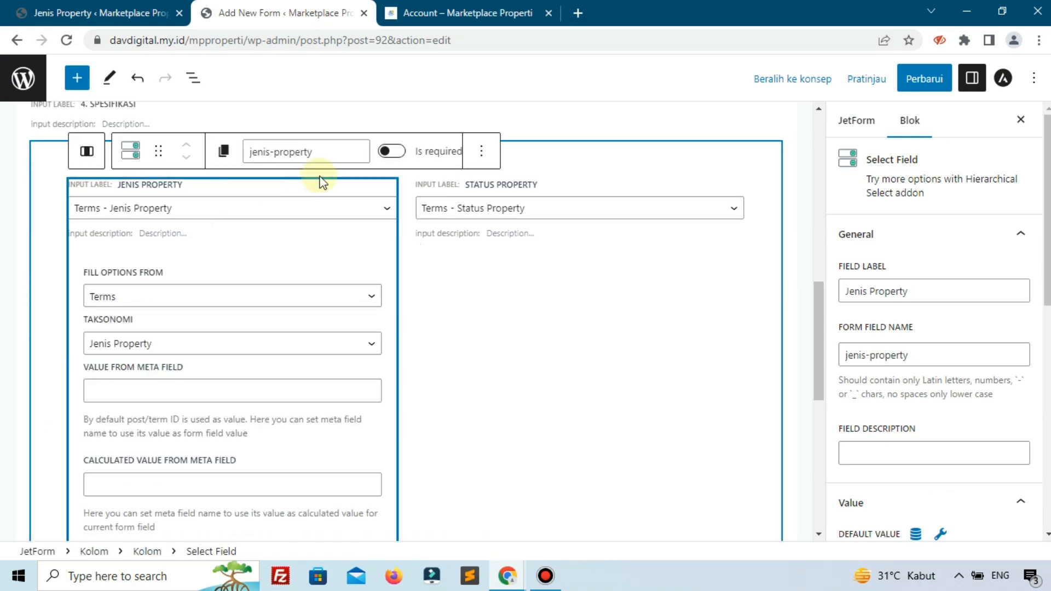
left_click(388, 152)
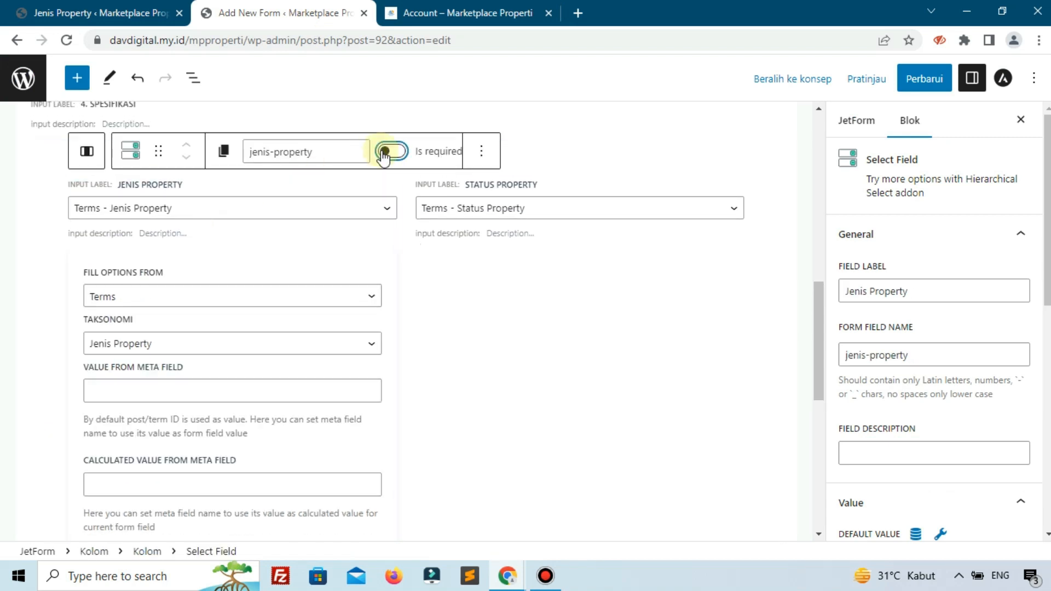
left_click(553, 228)
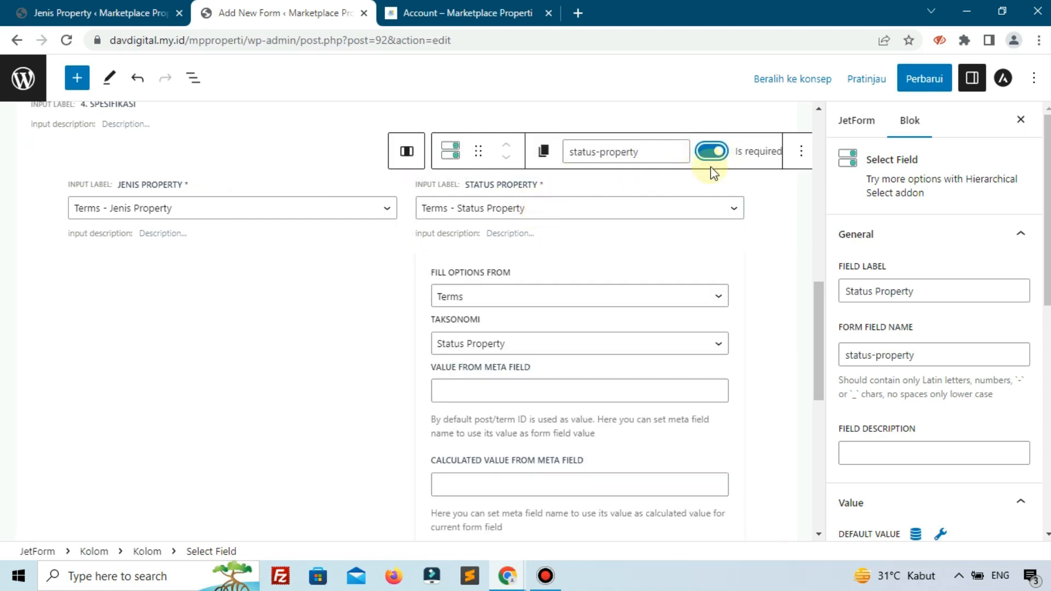
left_click(905, 87)
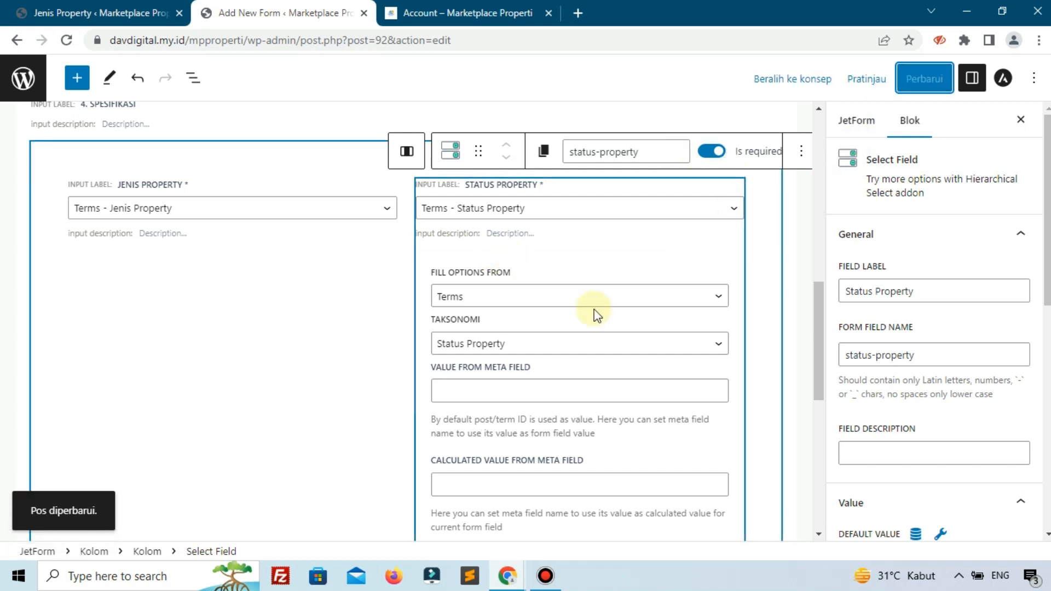
- Reload the form editor page
scroll(448, 327, "down", 8)
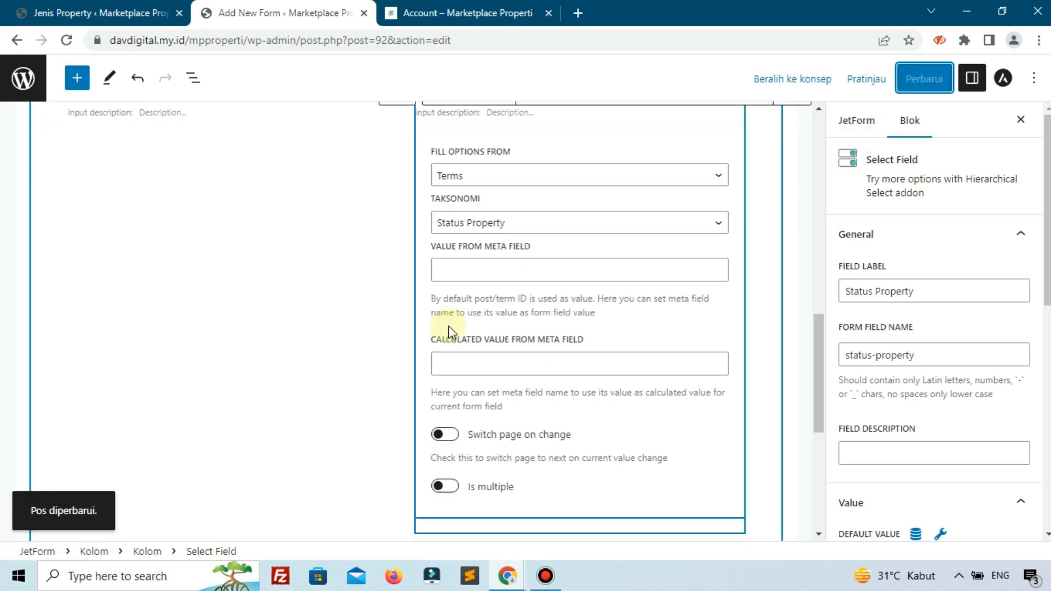
left_click(66, 40)
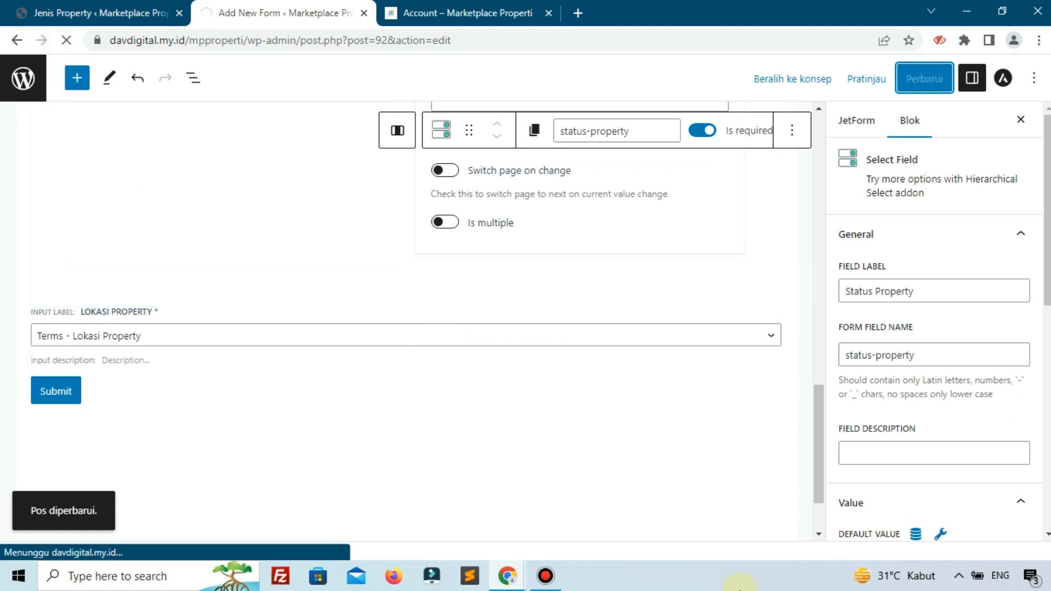
left_click(569, 587)
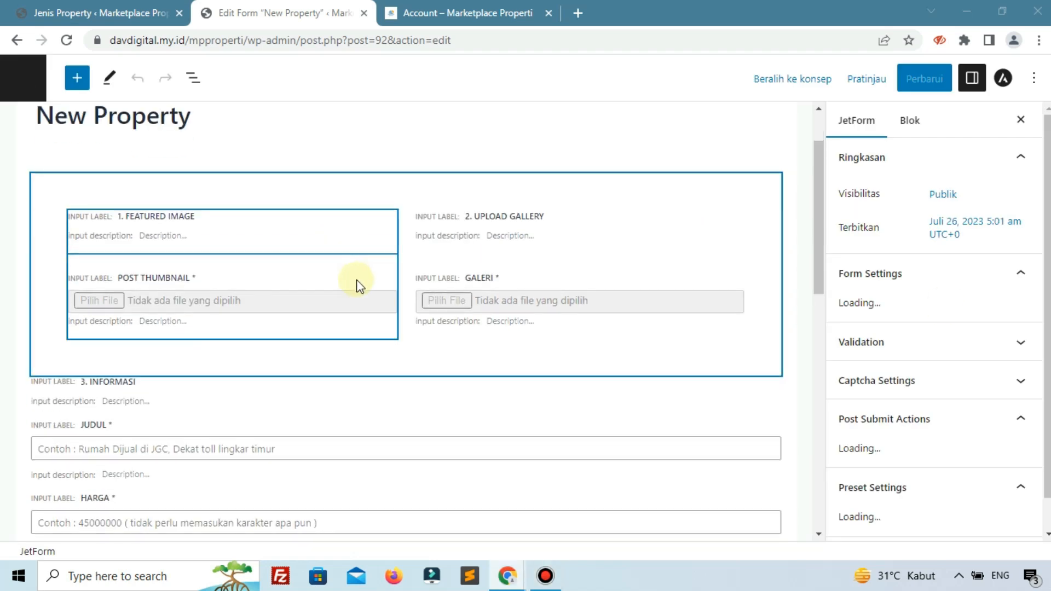
- Add a 50/50 columns block at the end of the form and move it above the Submit button
scroll(386, 260, "down", 3)
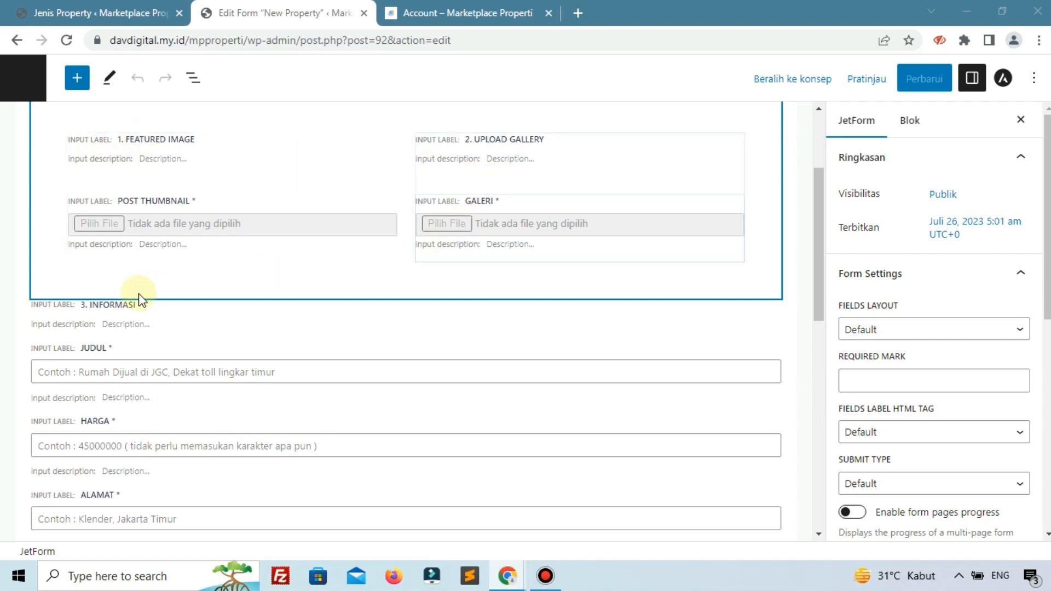
scroll(139, 294, "down", 4)
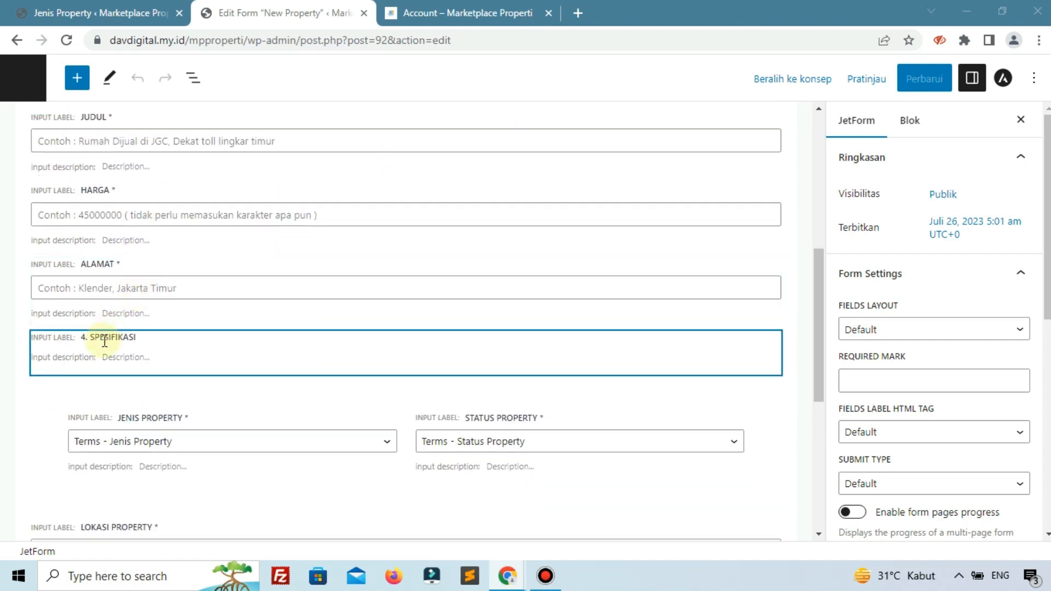
scroll(129, 364, "down", 3)
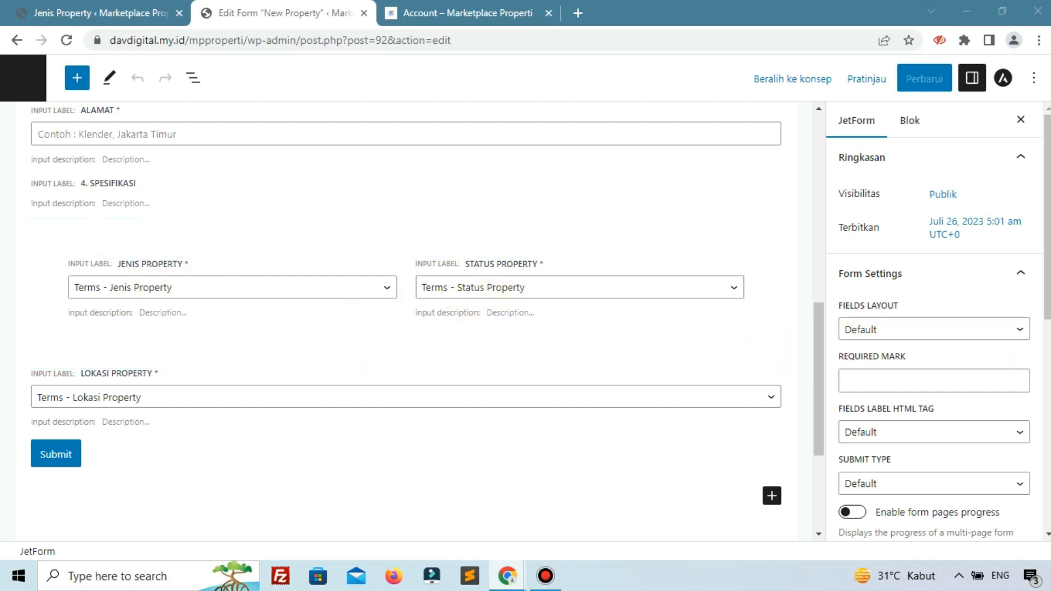
left_click(772, 495)
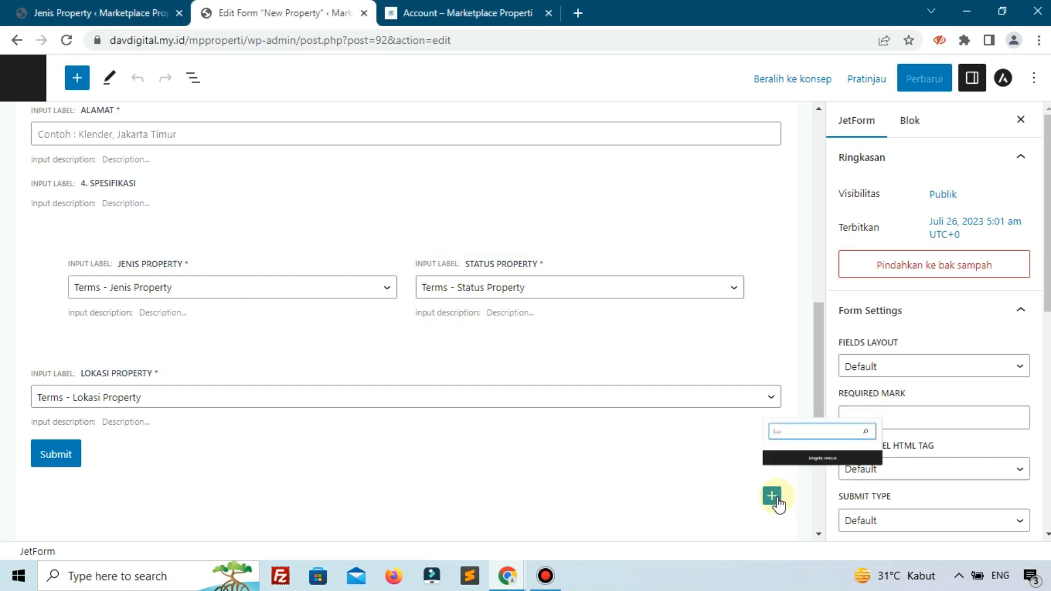
left_click(969, 395)
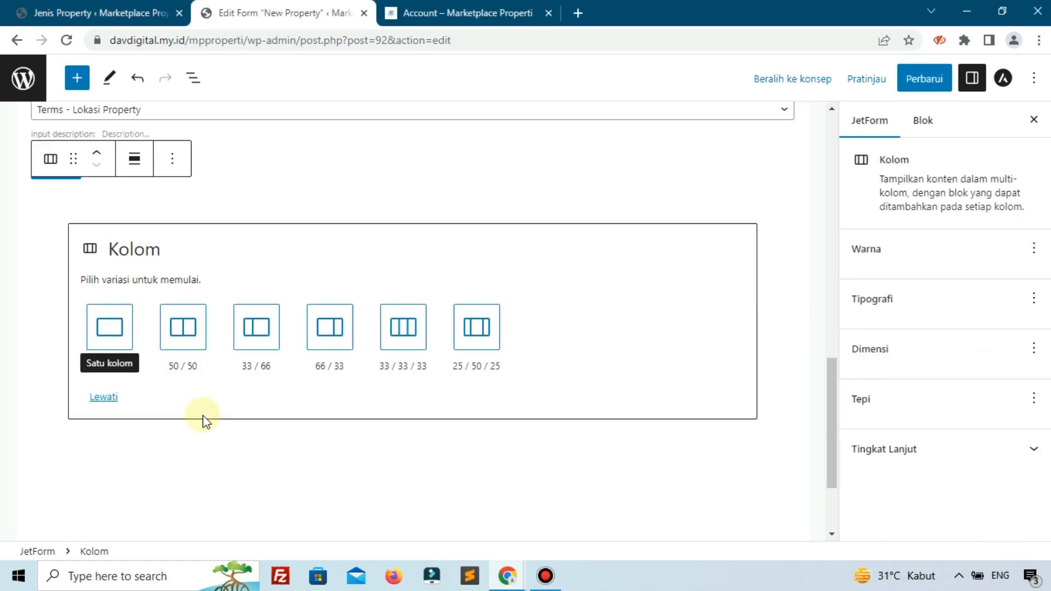
left_click(191, 337)
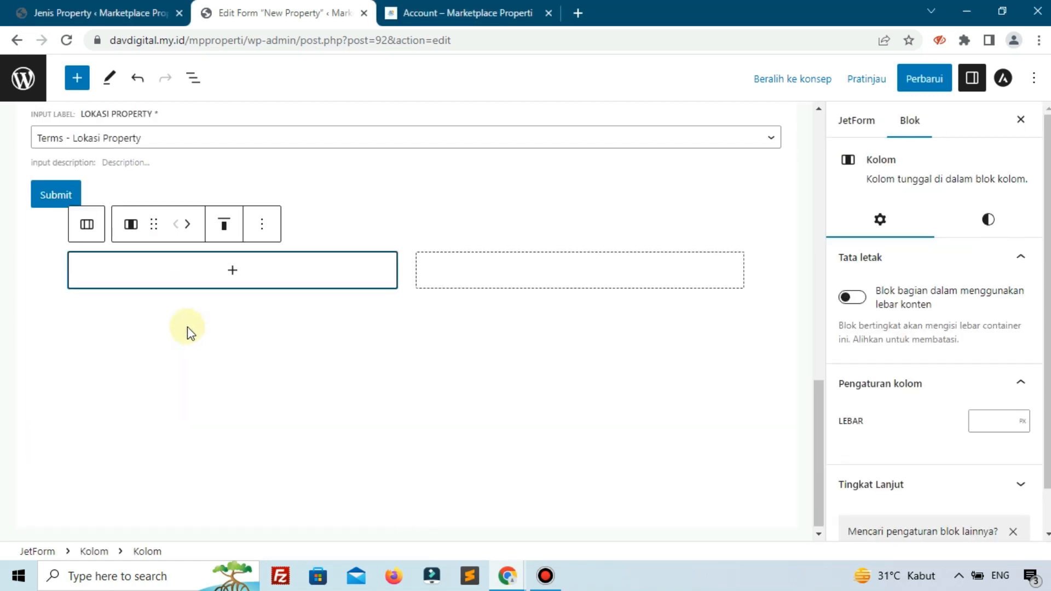
left_click(38, 227)
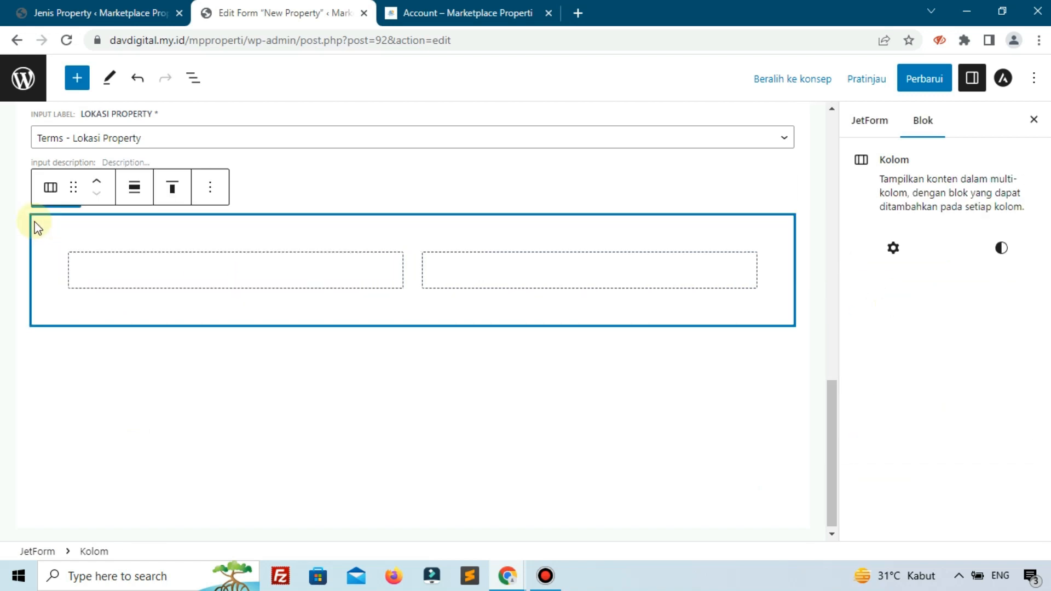
left_click(96, 182)
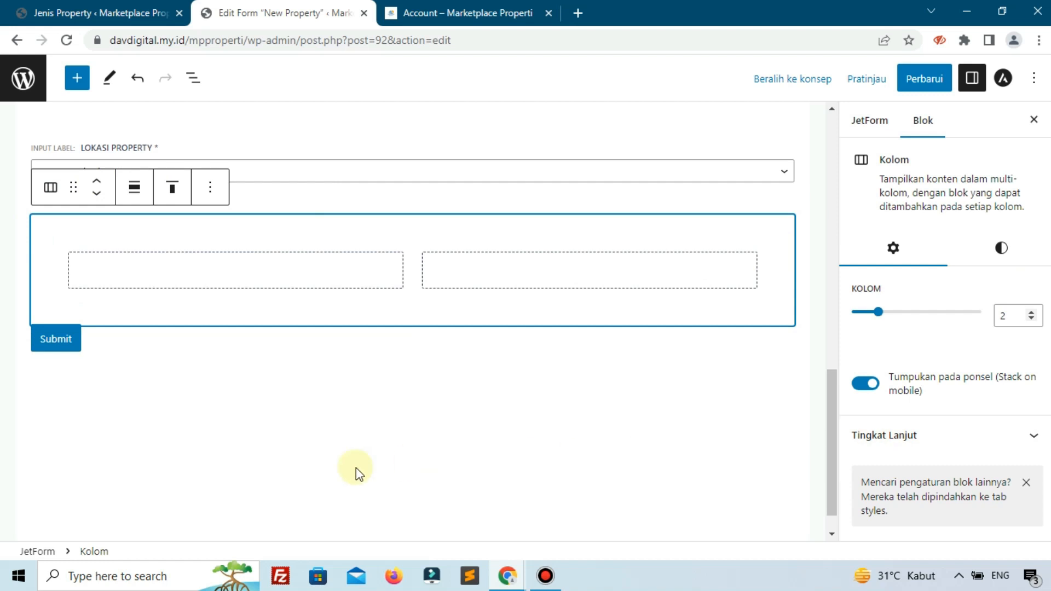
- Insert a Text Field block in the first column of the new columns block
left_click(225, 274)
left_click(229, 272)
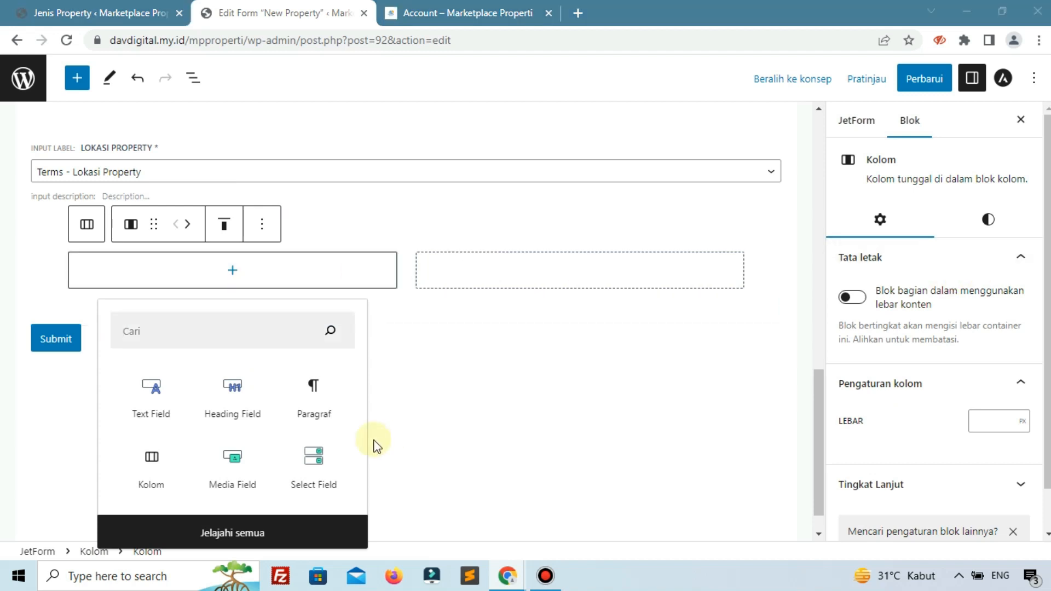
left_click(152, 394)
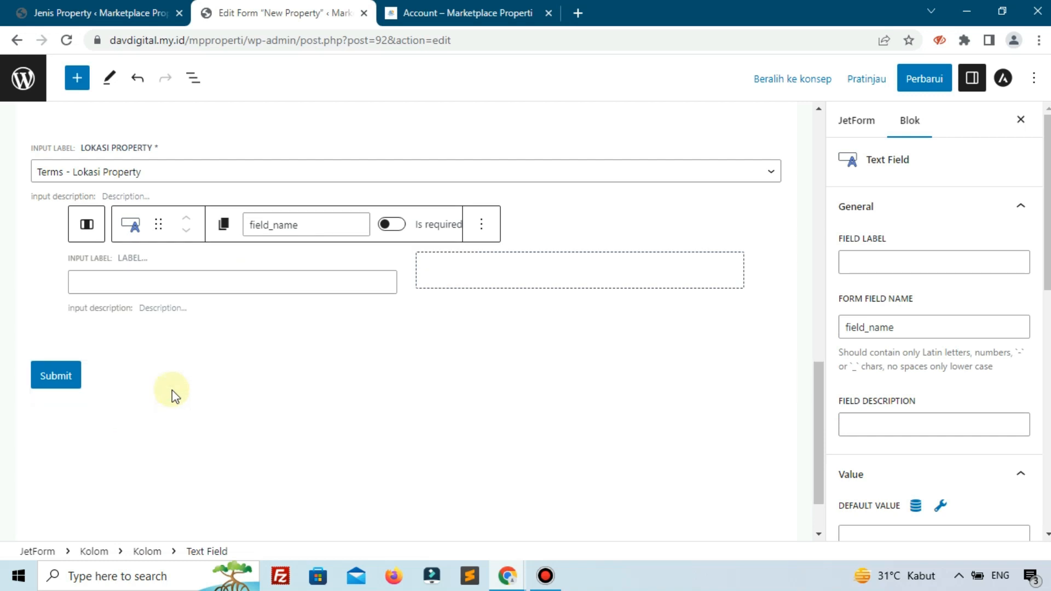
- Label the new text field "Luas Bangunan" and set its form field name to "luas-bangunan"
left_click(859, 255)
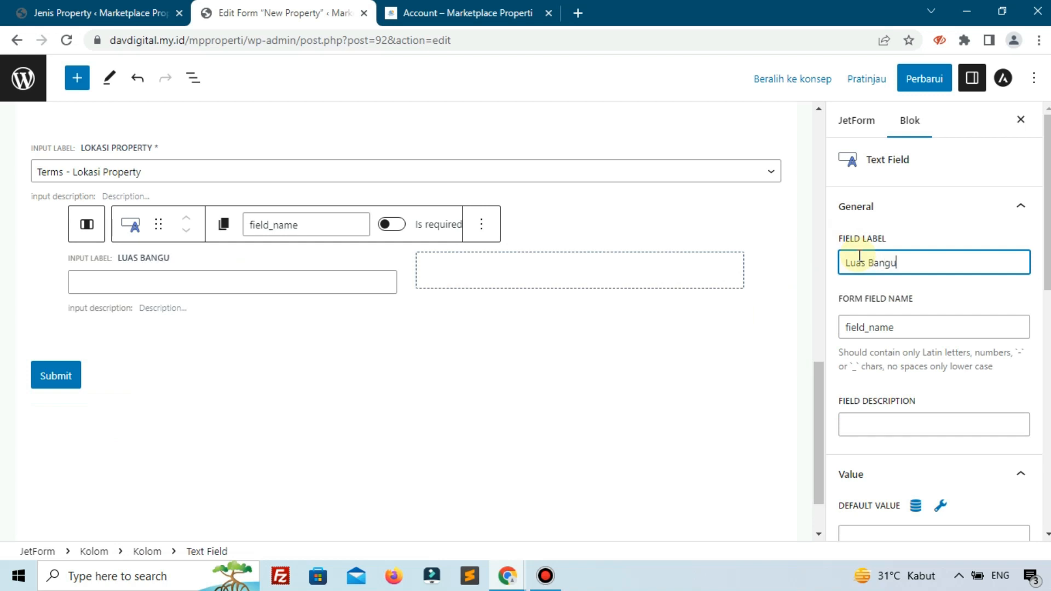
type("nan")
left_click(921, 327)
left_click_drag(938, 325, 836, 330)
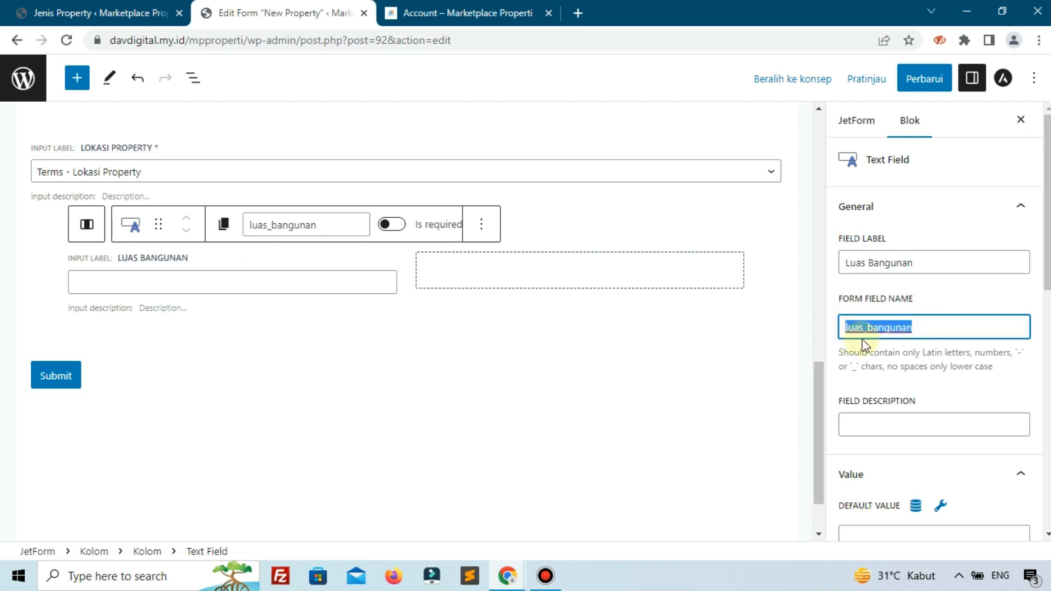
type("luas-bang")
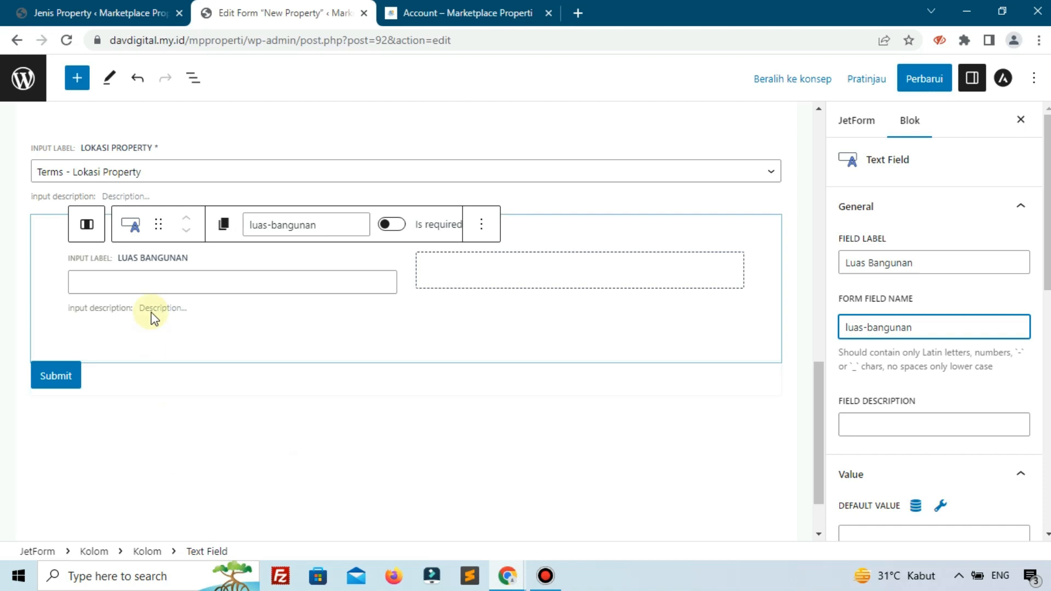
- Set the Luas Bangunan field's placeholder to "Contoh : 199"
left_click(158, 284)
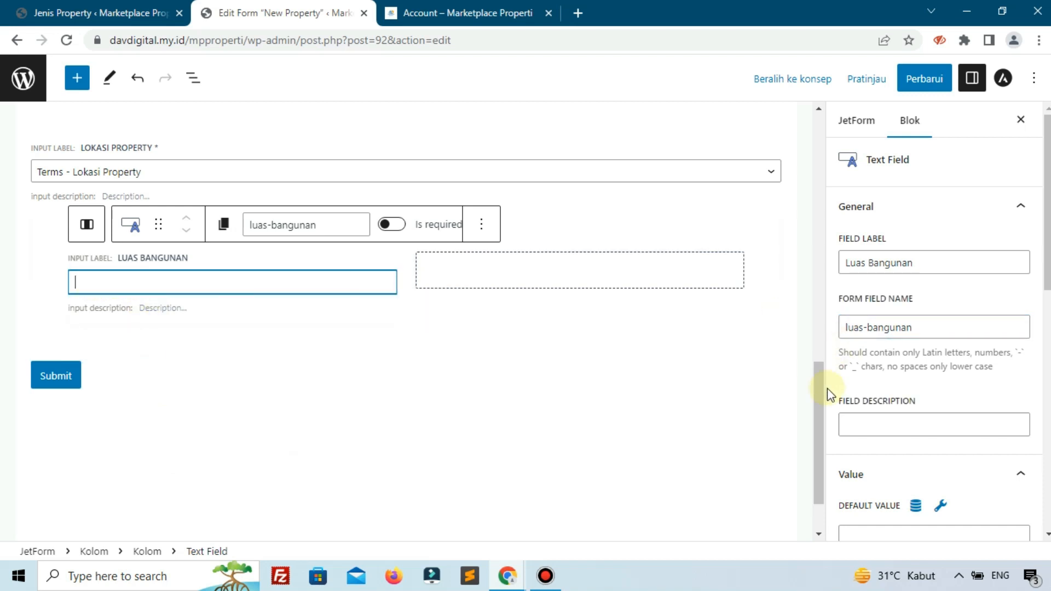
scroll(938, 394, "down", 7)
scroll(940, 399, "down", 5)
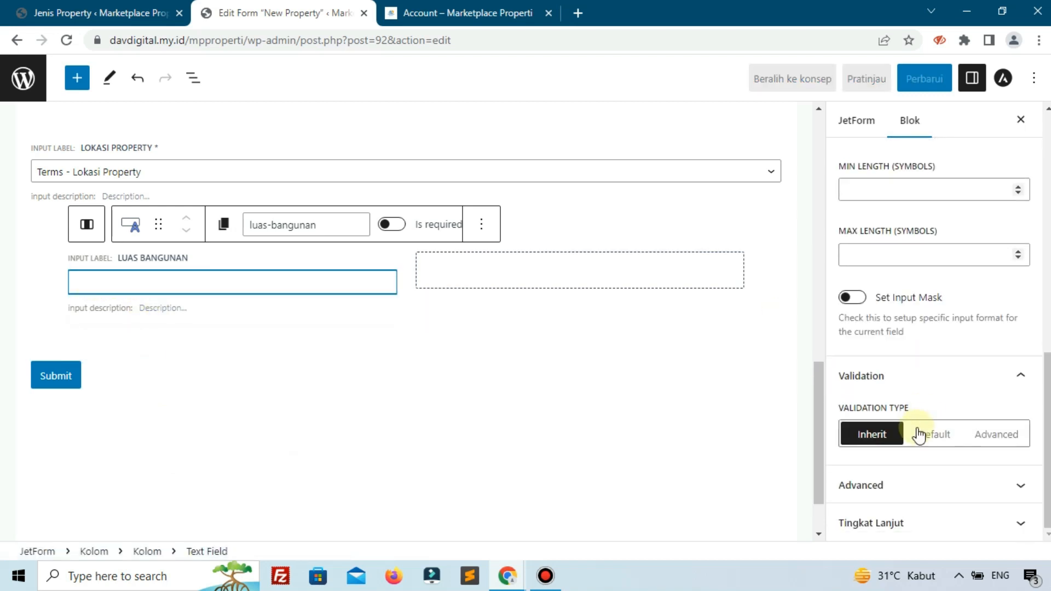
left_click(902, 499)
left_click(888, 311)
type("c")
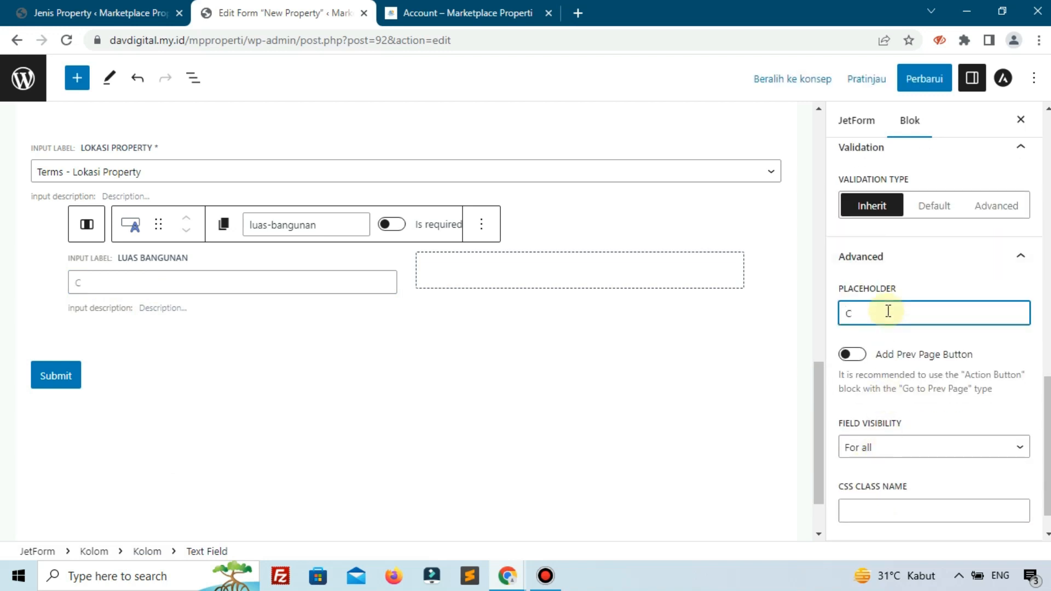
type("ontoh : 199")
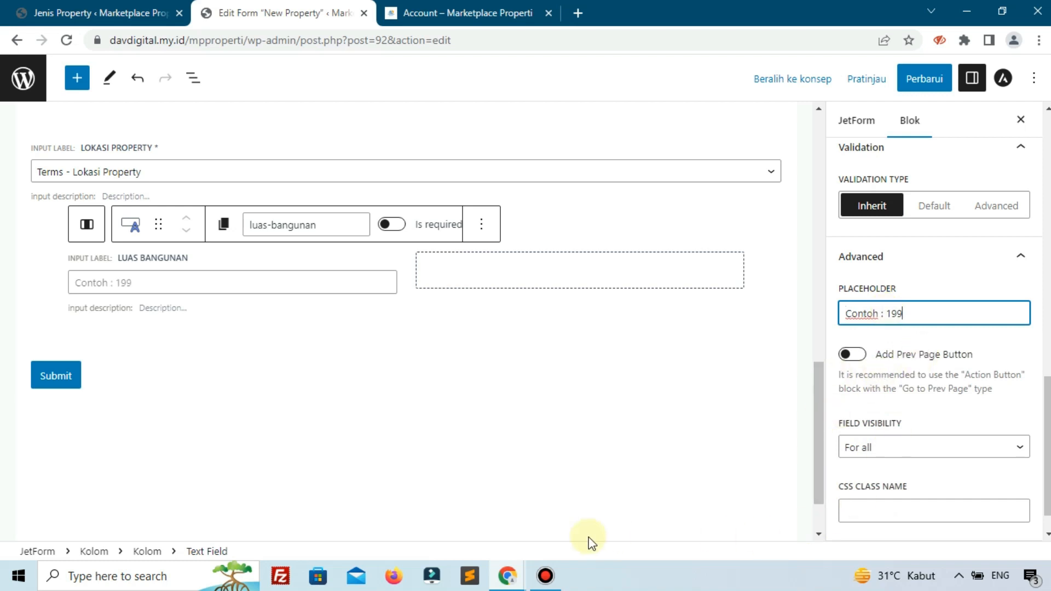
left_click(556, 570)
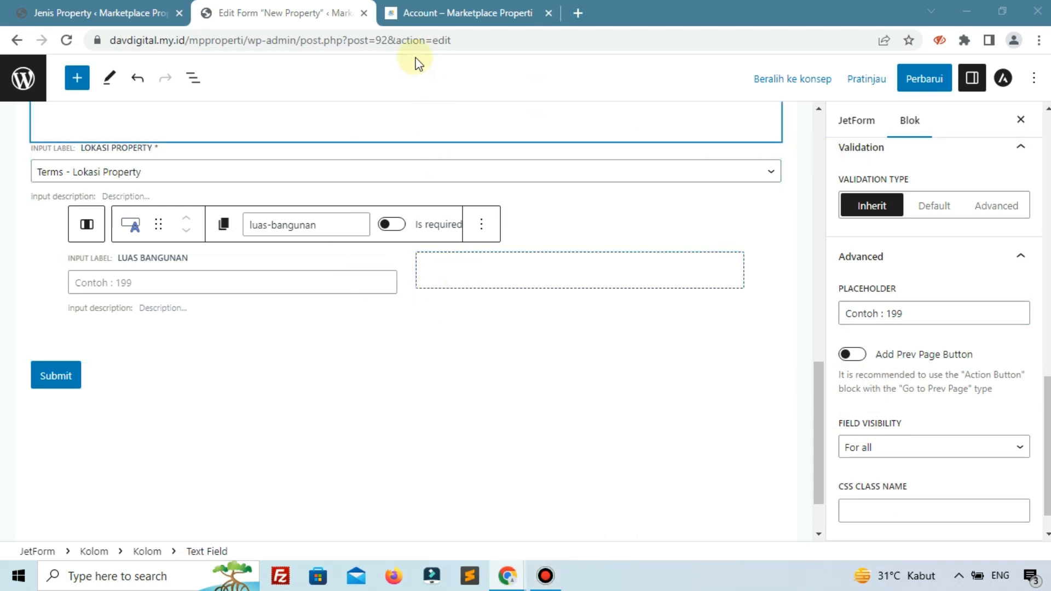
- Check the Luas Bangunan and Luas Tanah fields on the reference page and return to the form editor
left_click(466, 12)
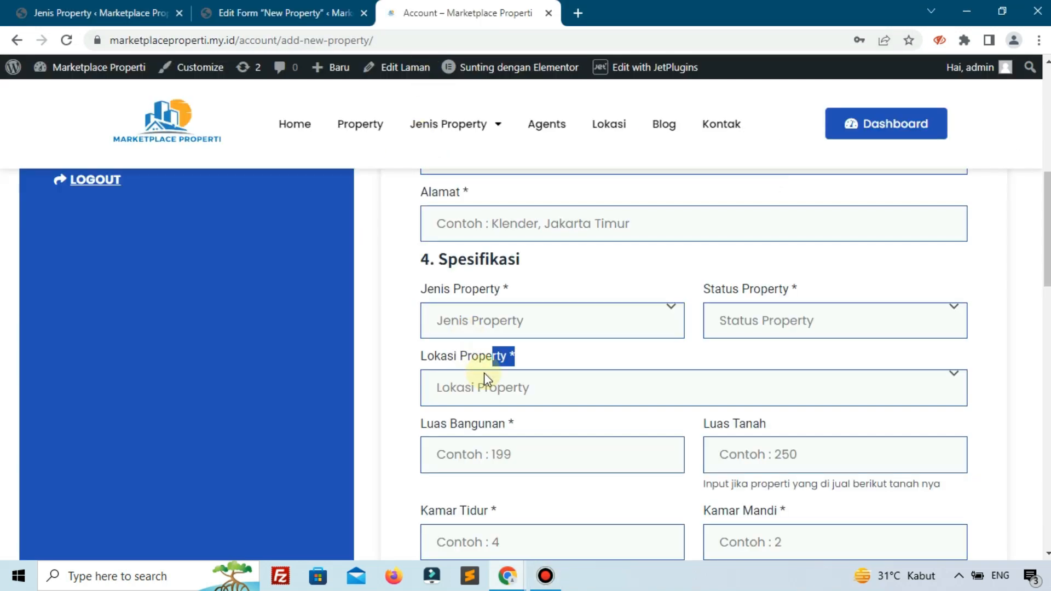
scroll(484, 373, "down", 1)
left_click(278, 4)
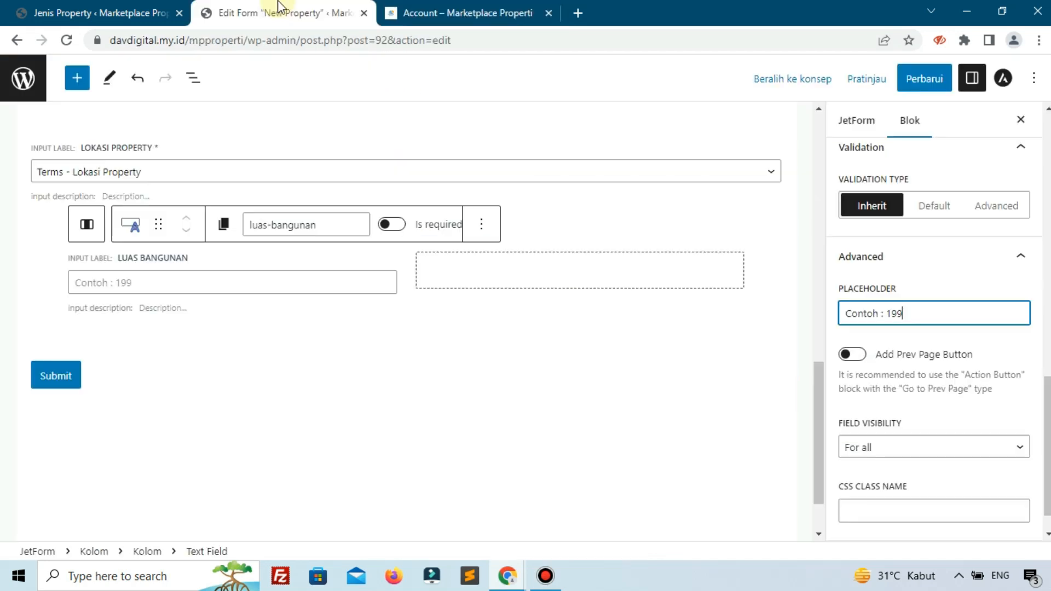
- Insert a Text Field block in the empty second column beside the Luas Bangunan field
left_click(597, 284)
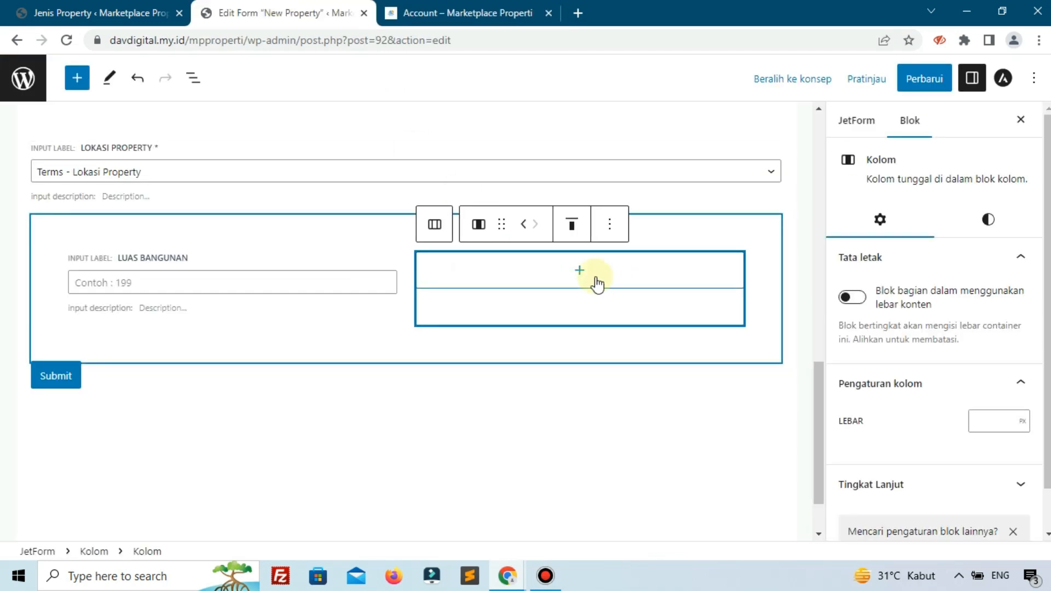
left_click(581, 270)
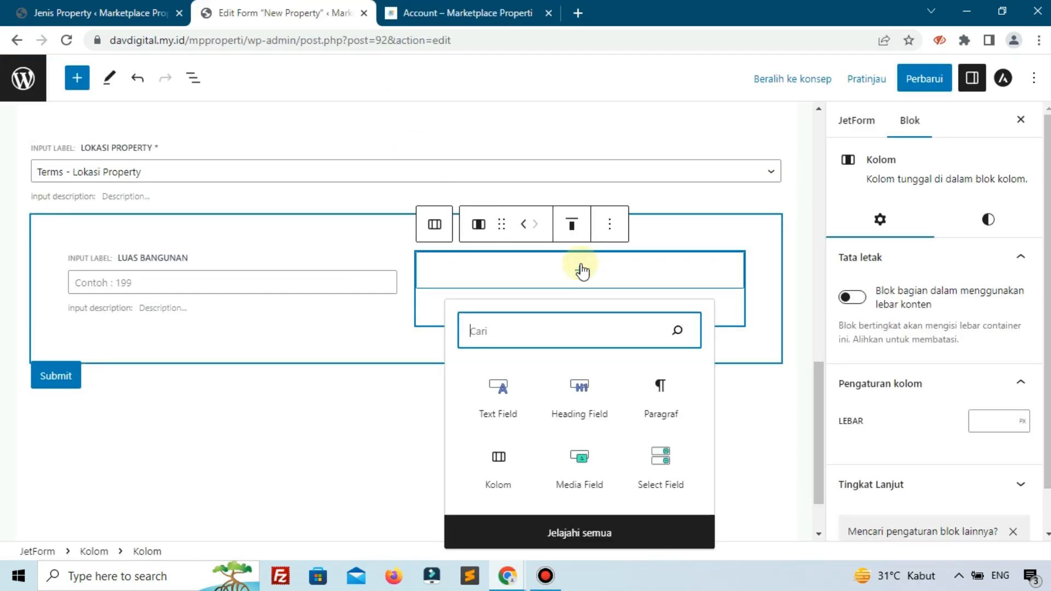
left_click(502, 403)
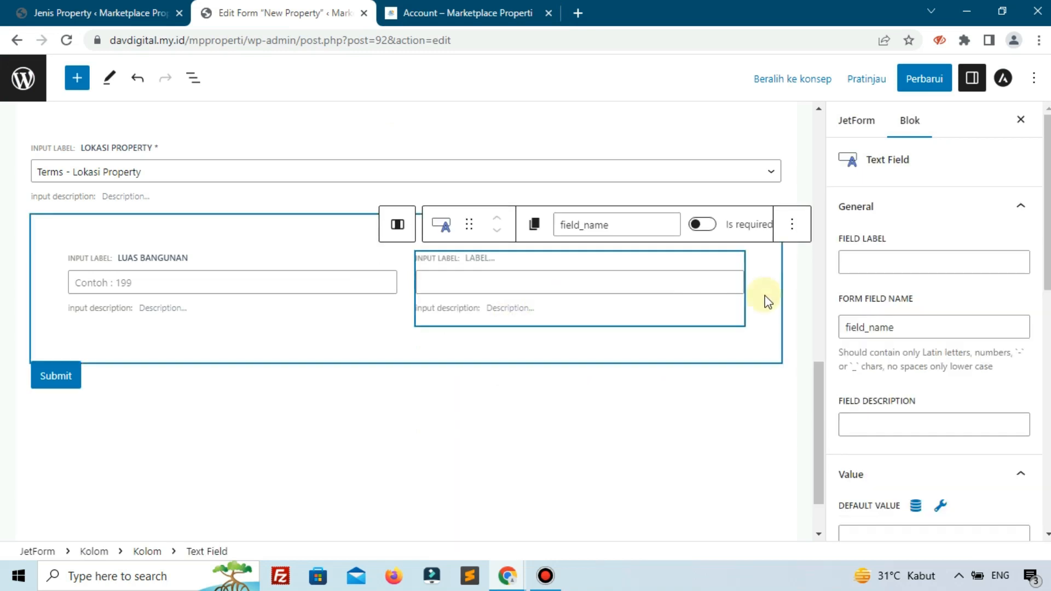
- Label the new text field "Luas Tanah" and set its form field name to "luas-tanah"
left_click(861, 264)
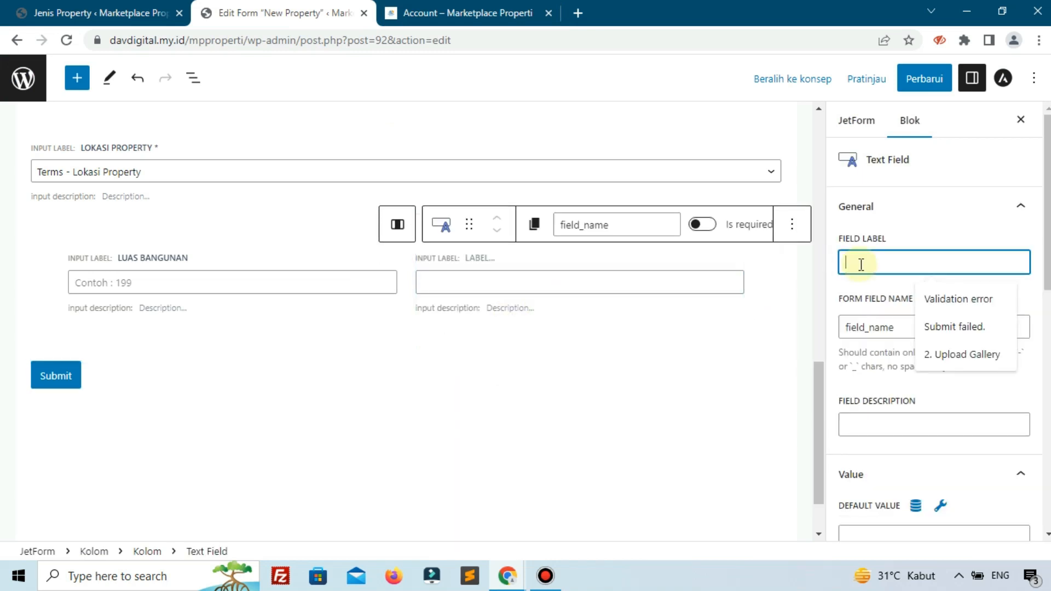
type("Luas Tanah")
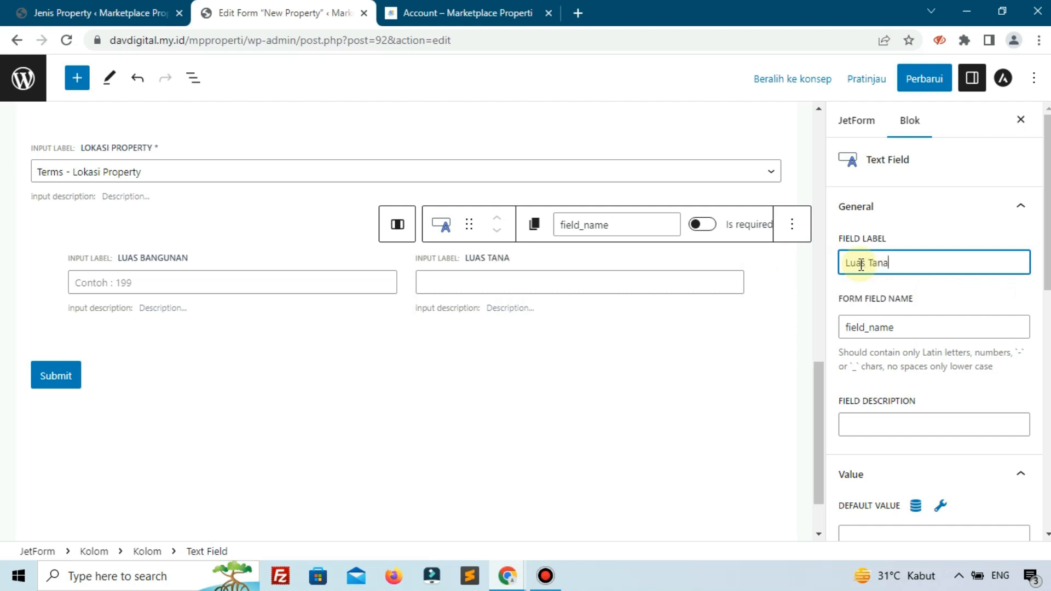
left_click(910, 324)
left_click_drag(938, 326, 787, 331)
type("lu")
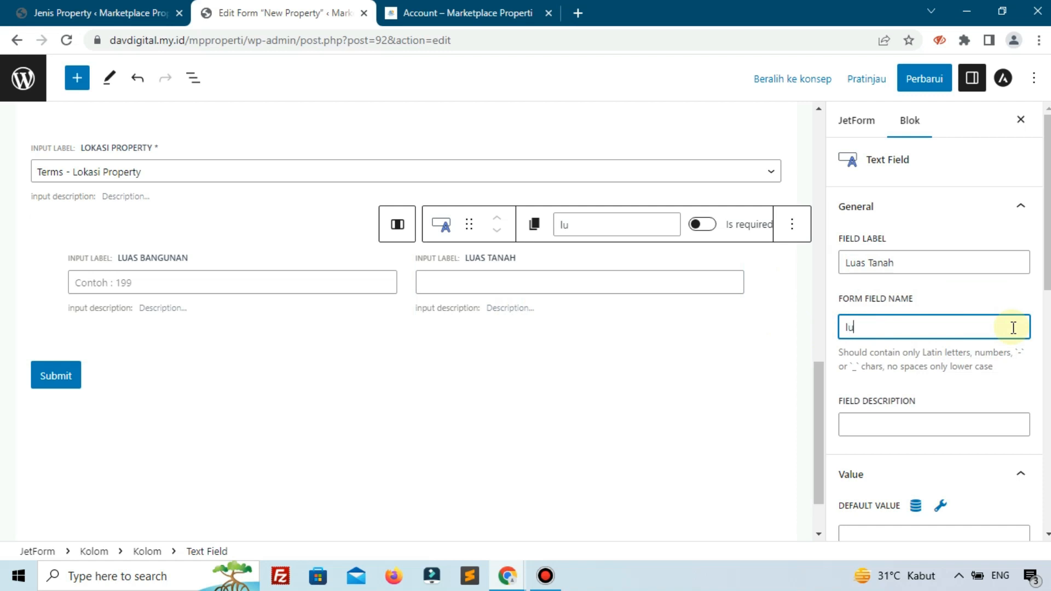
type("as-tanah")
- Make the Luas Tanah field required and set its placeholder to "Contoh : 250"
scroll(969, 408, "down", 4)
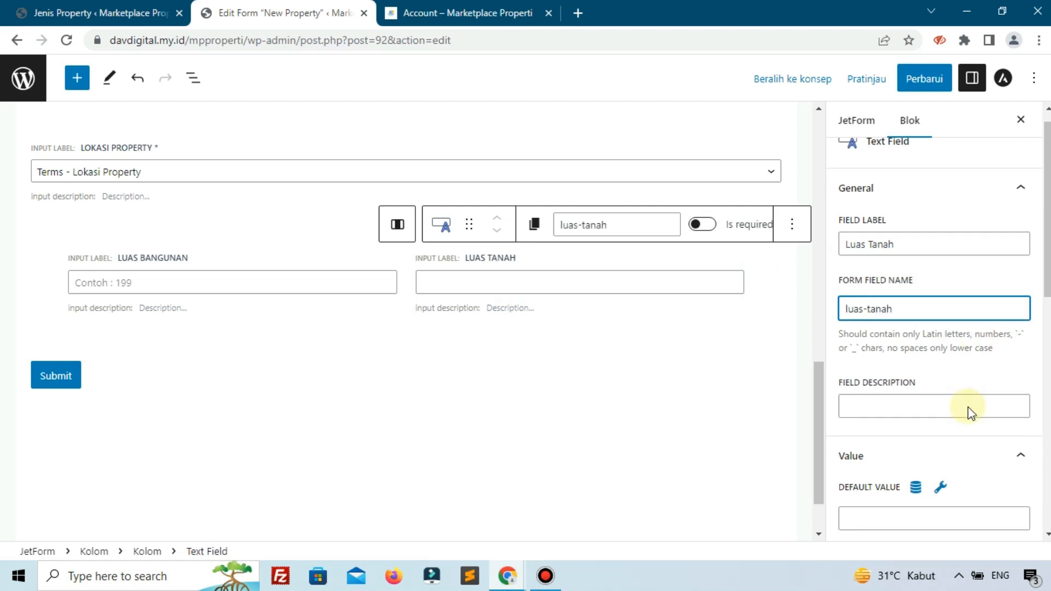
left_click(703, 225)
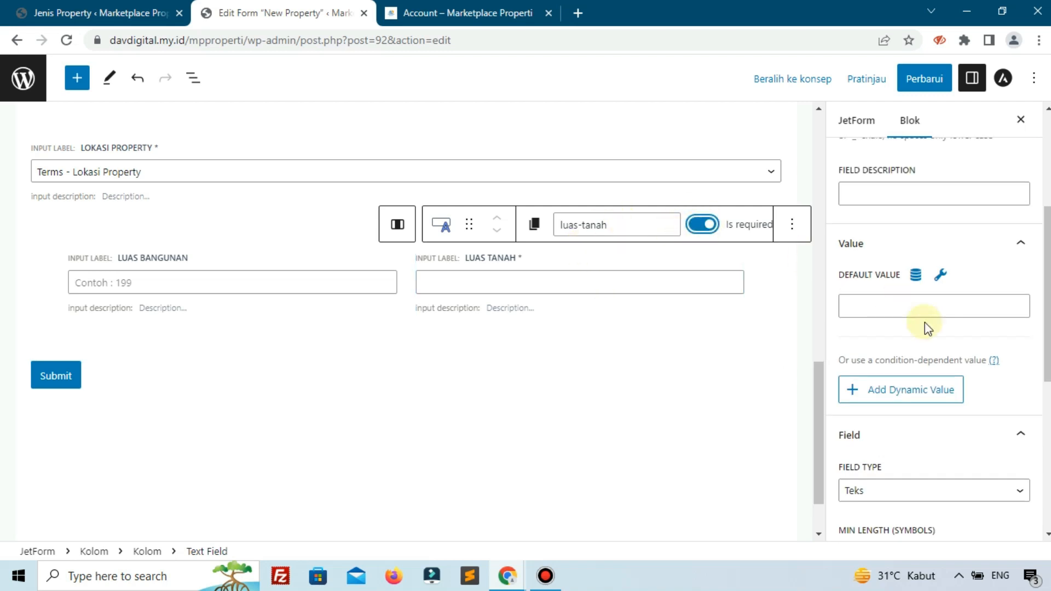
scroll(928, 345, "down", 4)
scroll(931, 358, "down", 3)
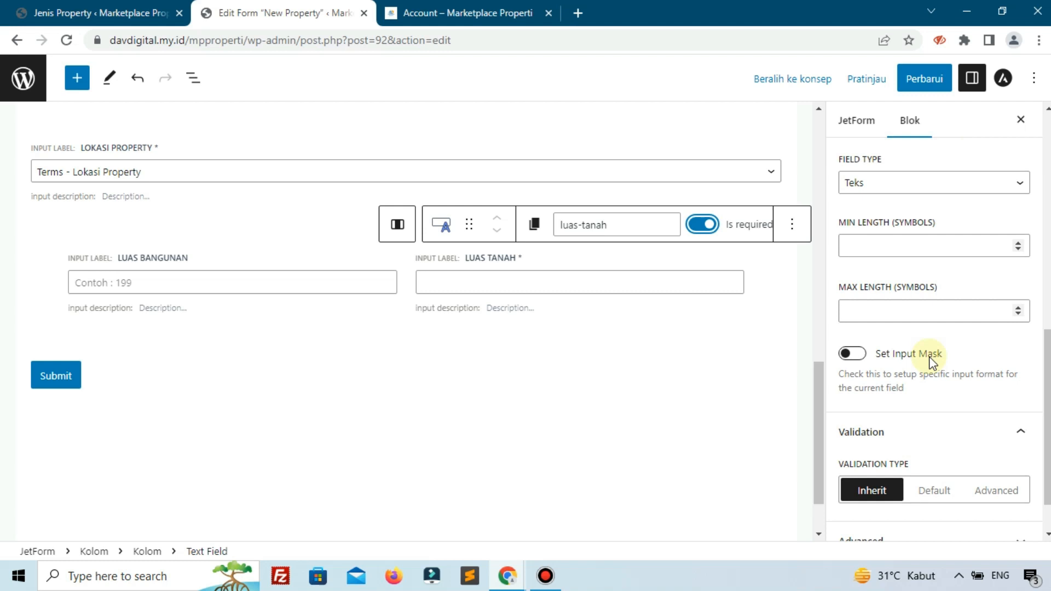
left_click(894, 488)
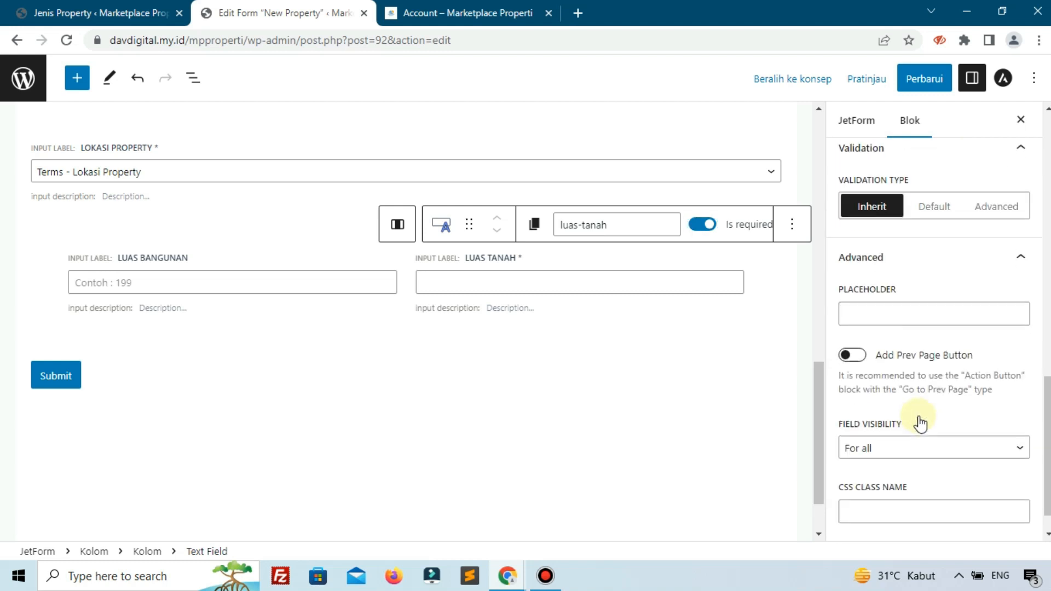
left_click(925, 322)
type("Contoh")
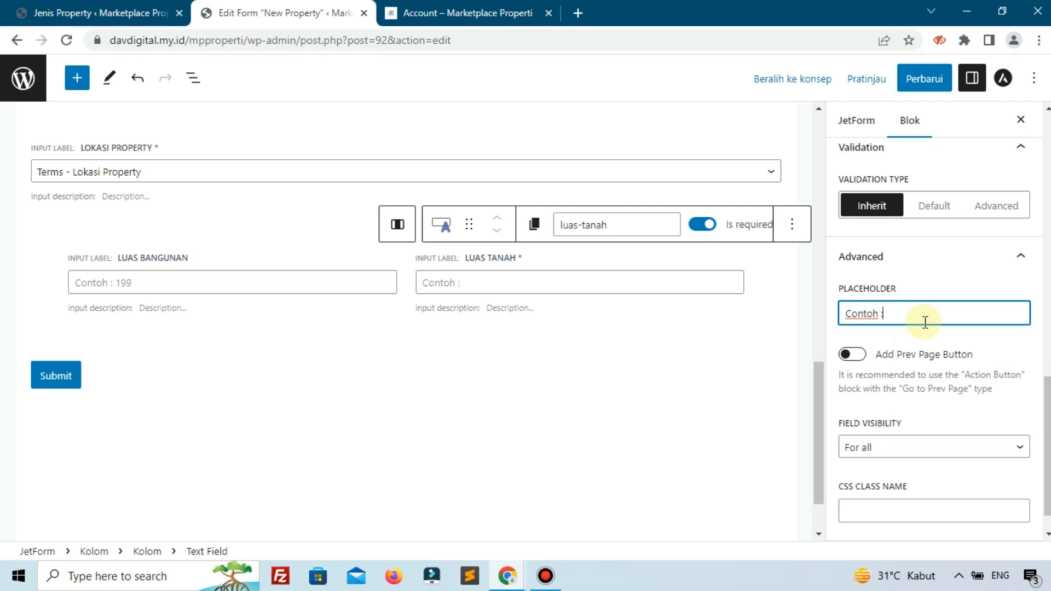
type(" : 250")
scroll(919, 366, "down", 1)
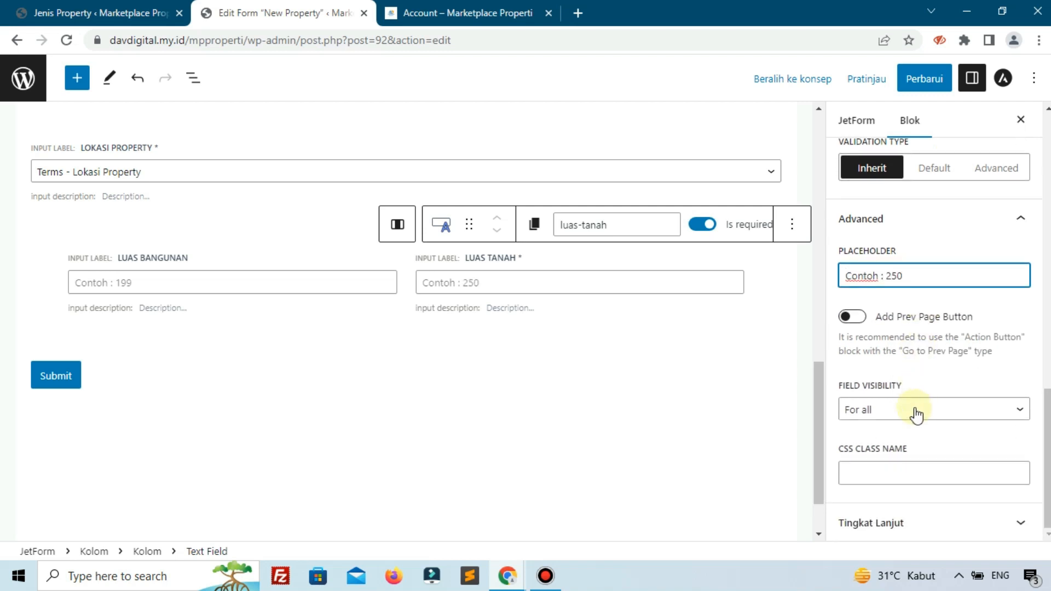
scroll(913, 421, "up", 7)
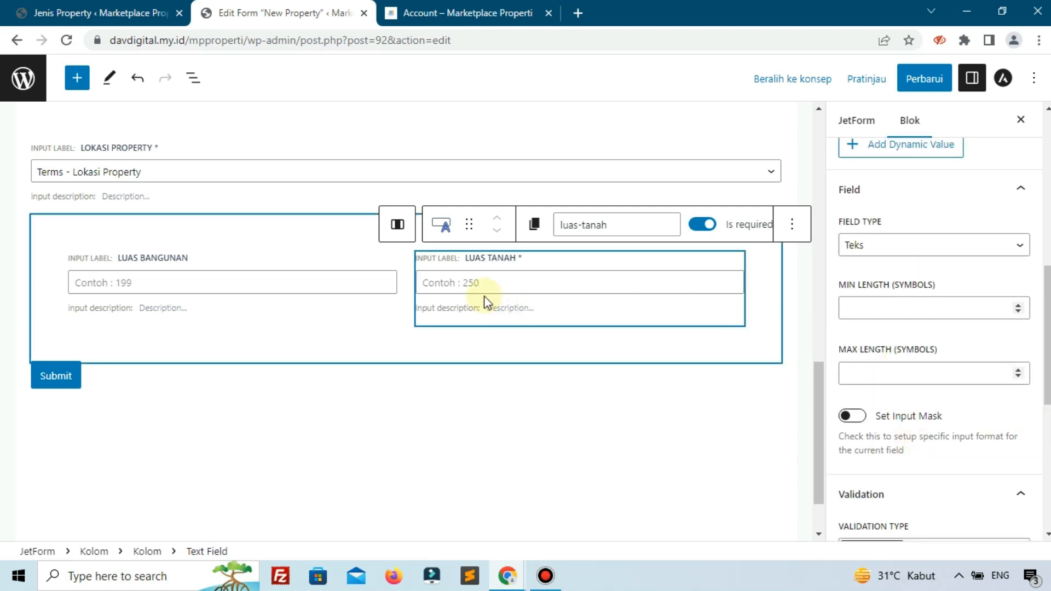
- Enter "Input jika properti yang di jual berikut tanah nya" as the Luas Tanah field's description
left_click(545, 575)
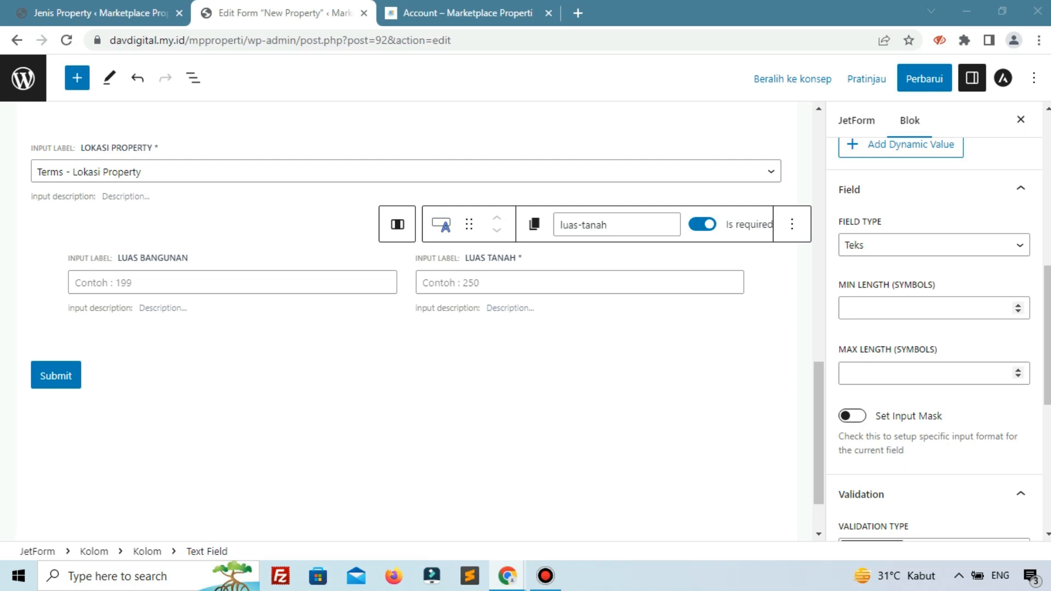
left_click(481, 307)
left_click(524, 310)
type("d")
key("BackSpace")
type("Input")
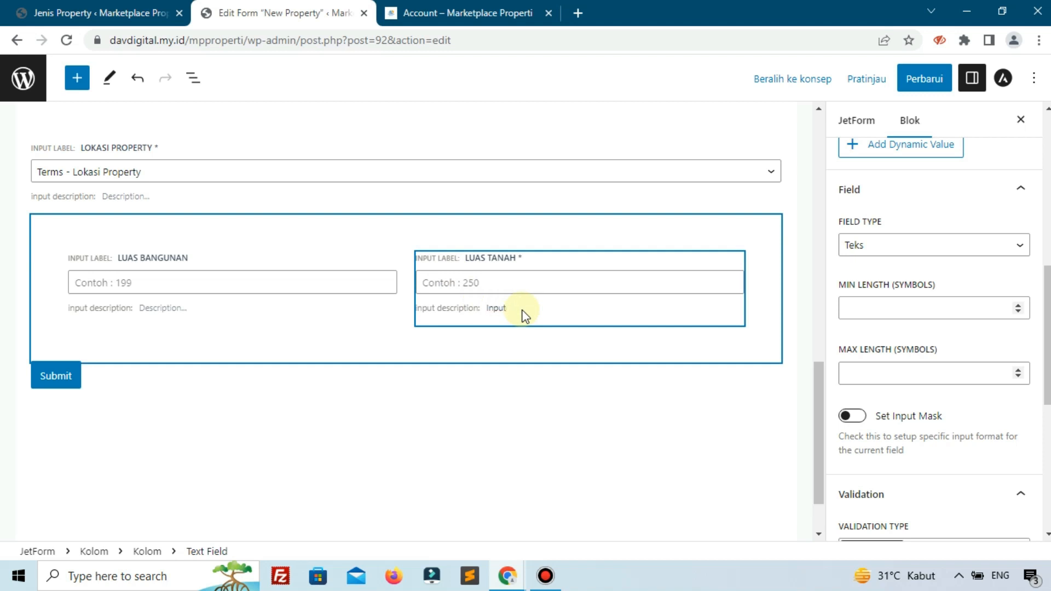
type(" jika b")
type("roperti me")
type("mem")
type(" tanah nya")
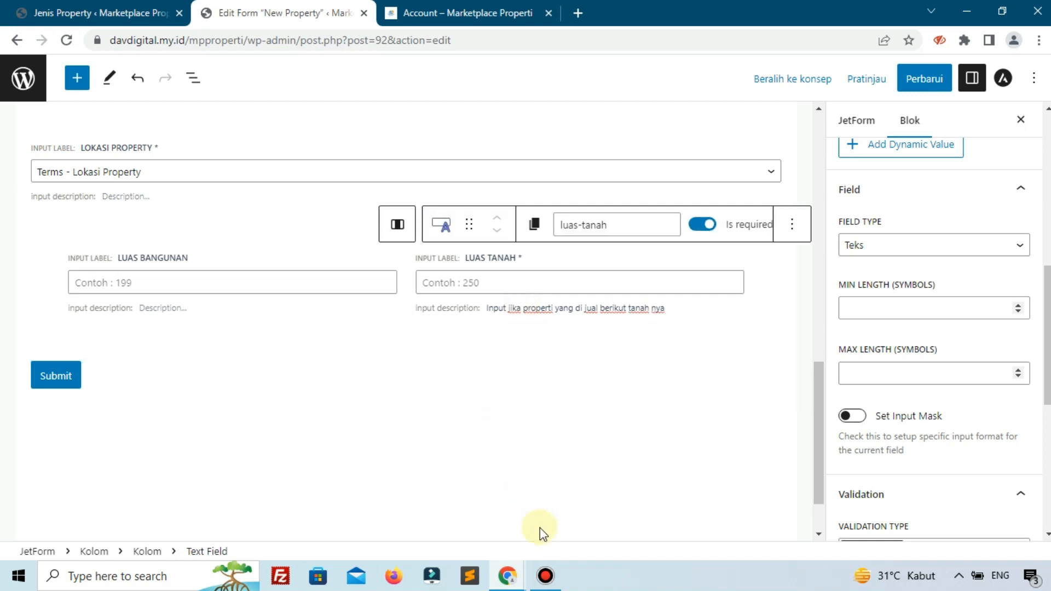
left_click(547, 576)
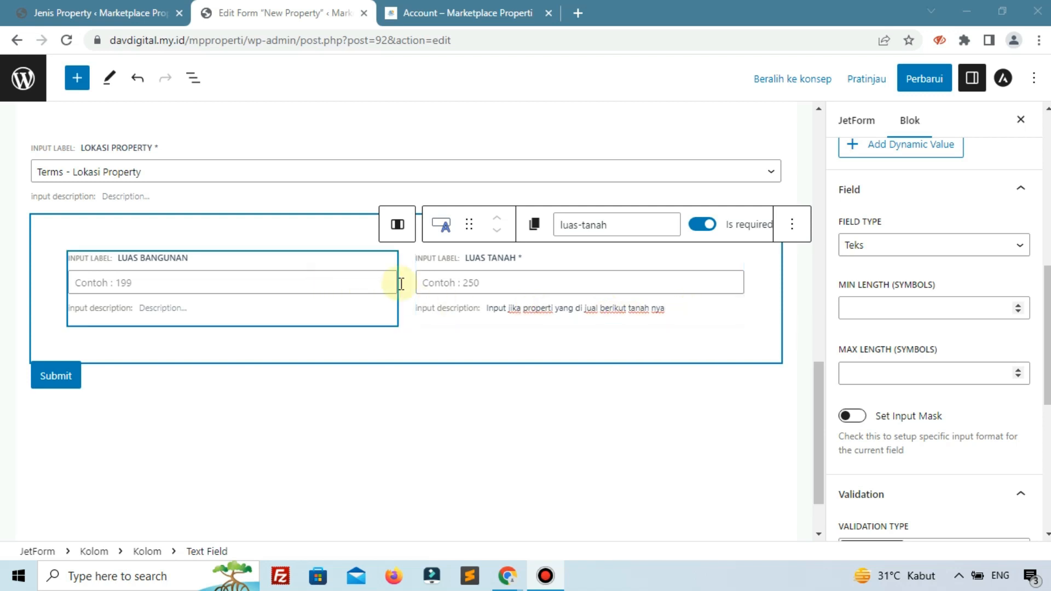
- Review the Luas Tanah field's block settings, including its form field name, description and field type
scroll(907, 431, "down", 4)
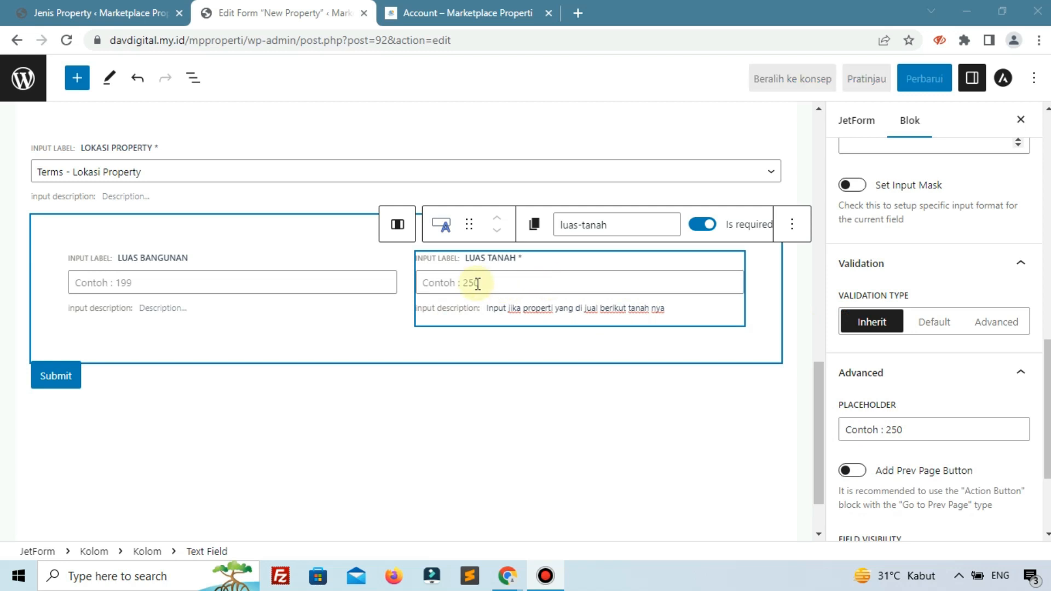
left_click(501, 283)
scroll(932, 266, "up", 6)
scroll(932, 266, "up", 5)
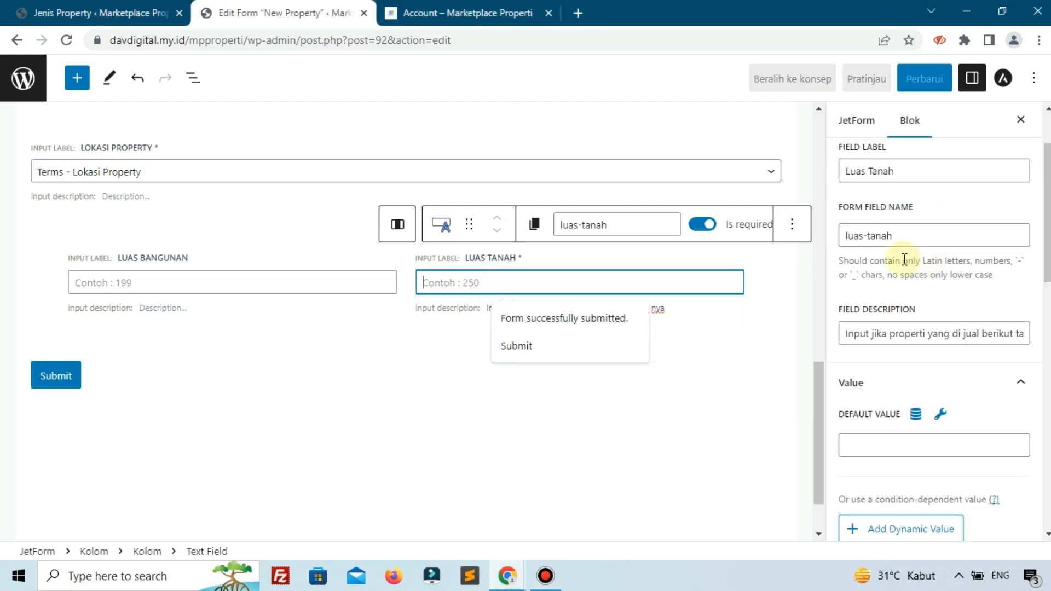
left_click_drag(891, 235, 865, 231)
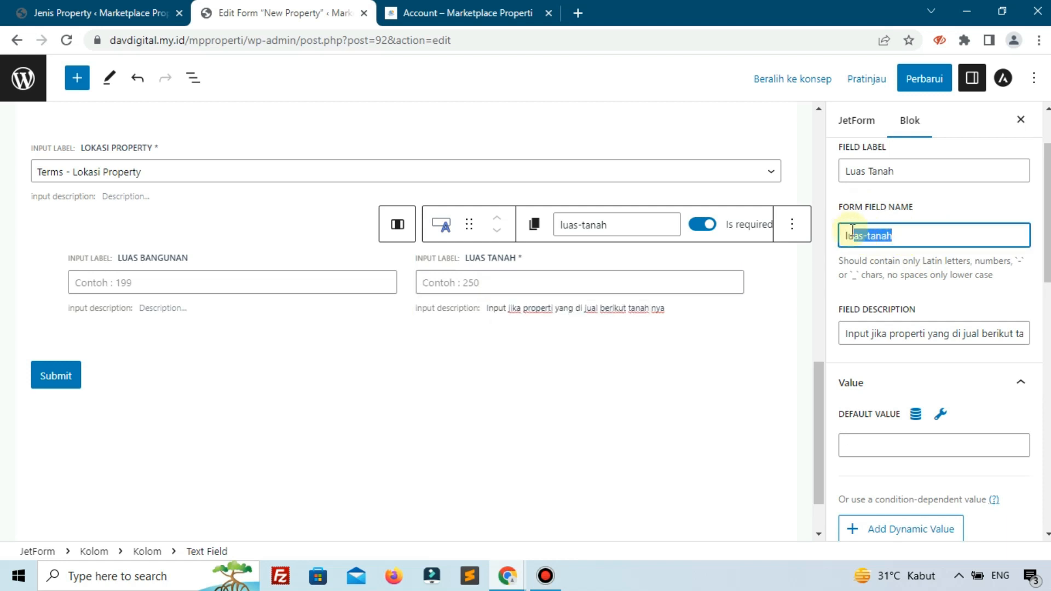
scroll(881, 359, "down", 4)
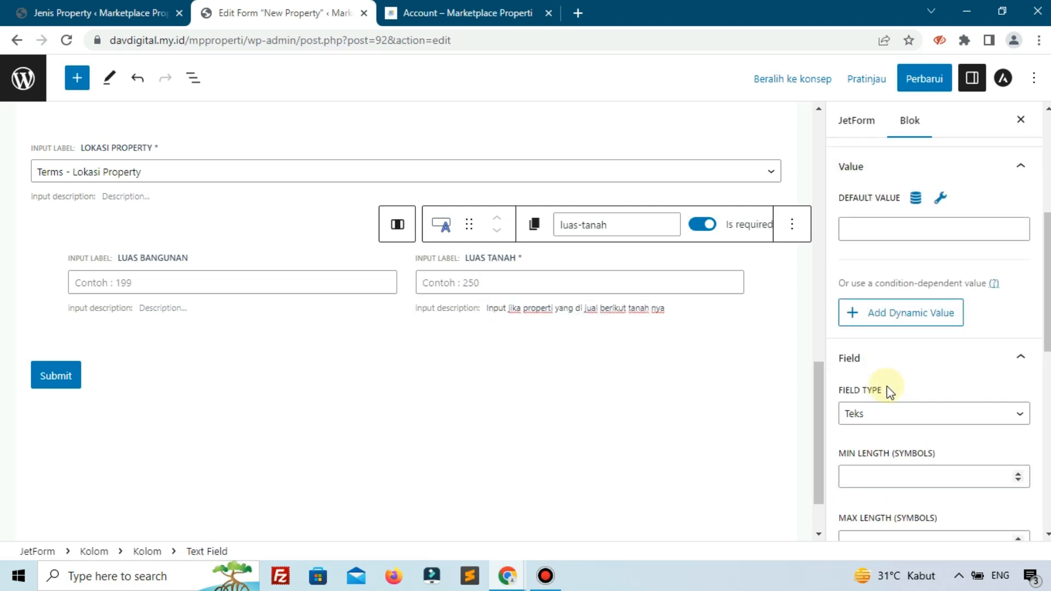
scroll(889, 356, "up", 5)
left_click(929, 312)
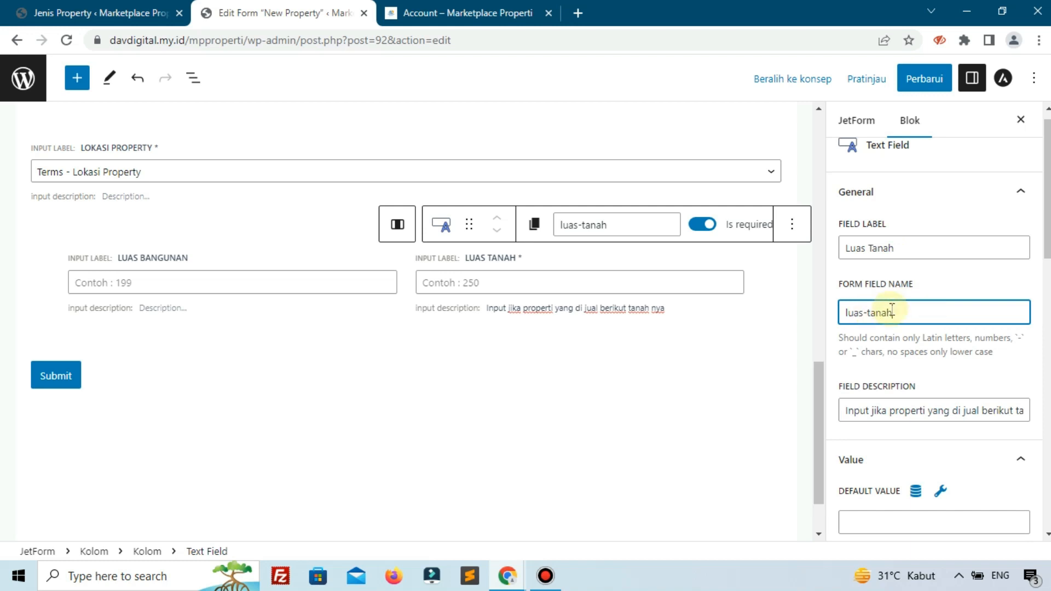
- Make the Luas Bangunan field required and save the form update
left_click(182, 258)
left_click(387, 228)
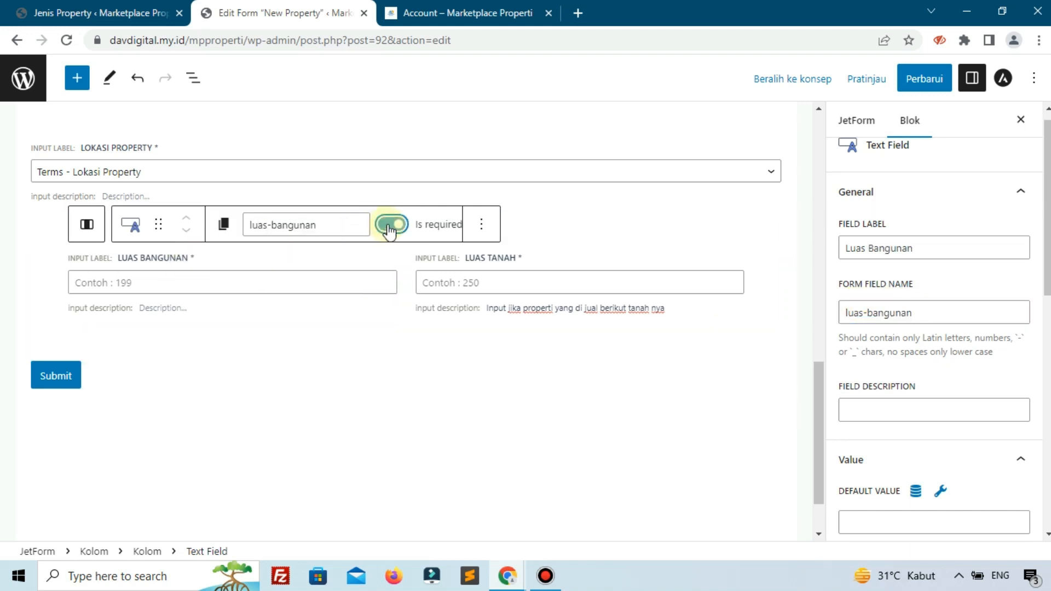
left_click(905, 77)
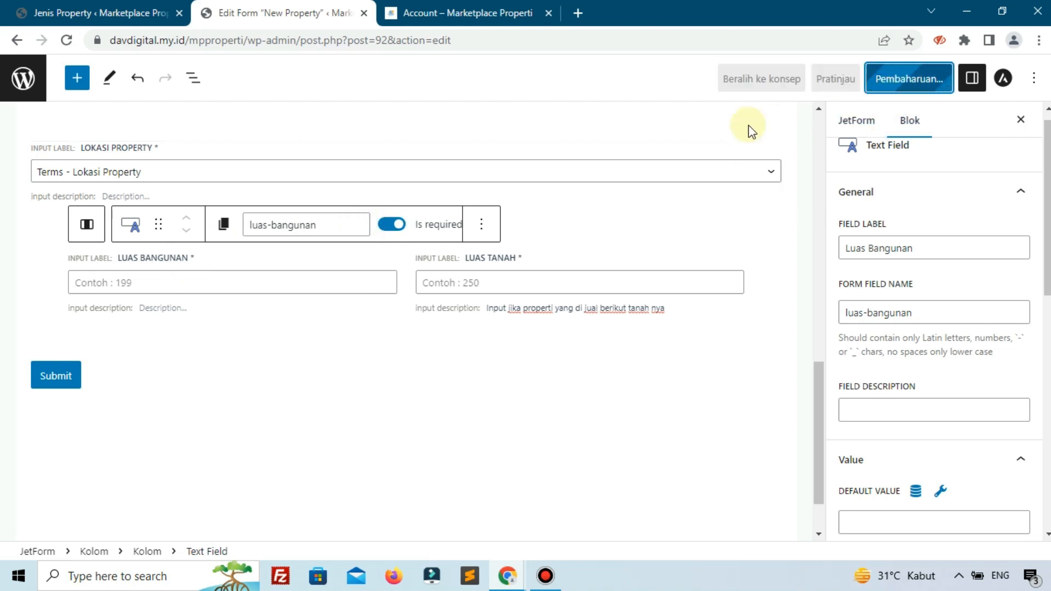
- Check the remaining specification fields below Luas Tanah on the reference page and return to the form editor
left_click(471, 13)
scroll(499, 209, "down", 3)
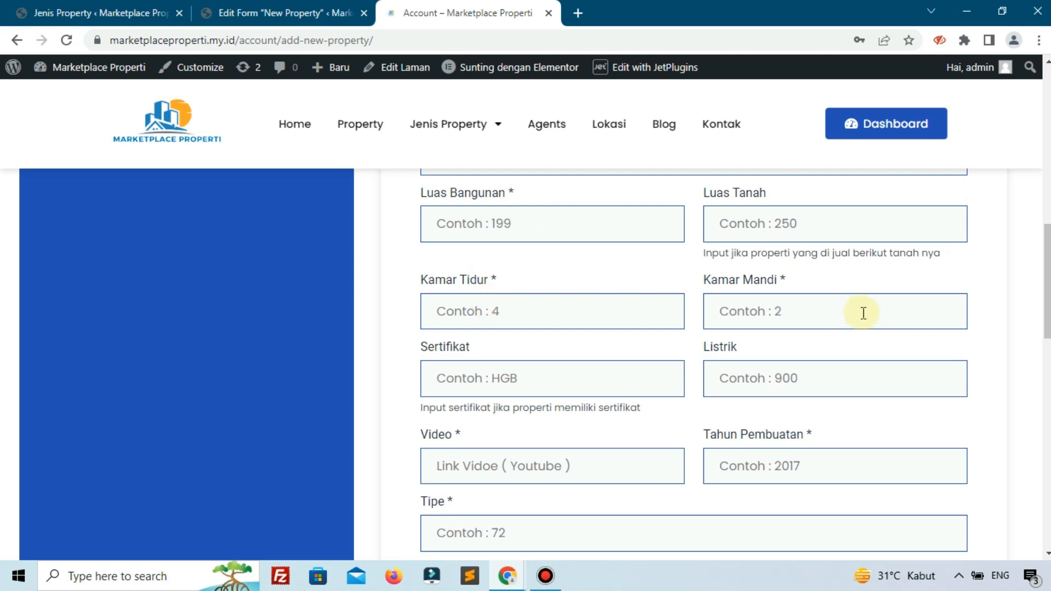
scroll(863, 313, "down", 9)
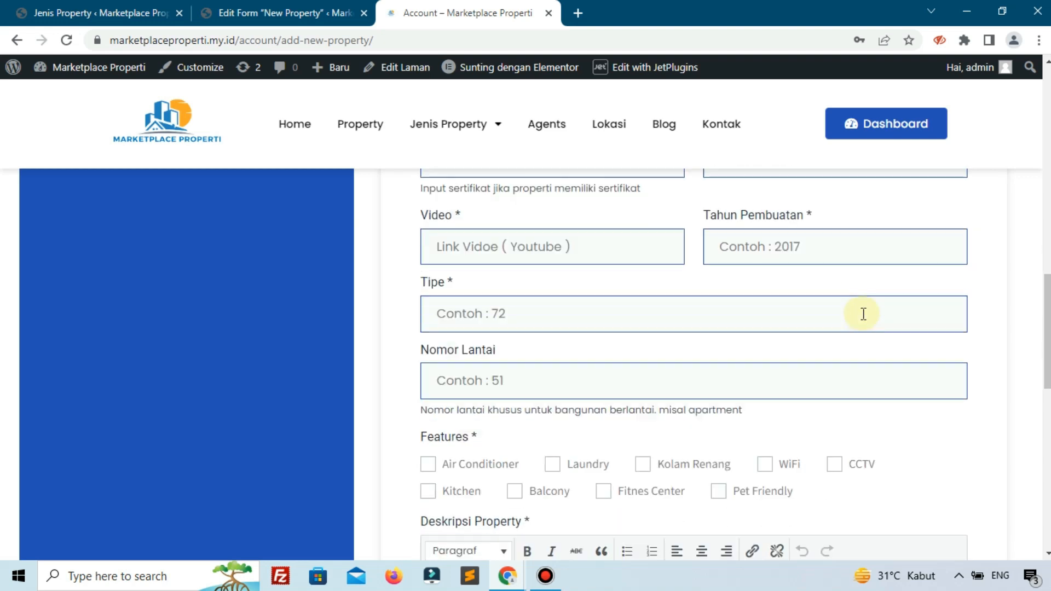
scroll(484, 456, "up", 9)
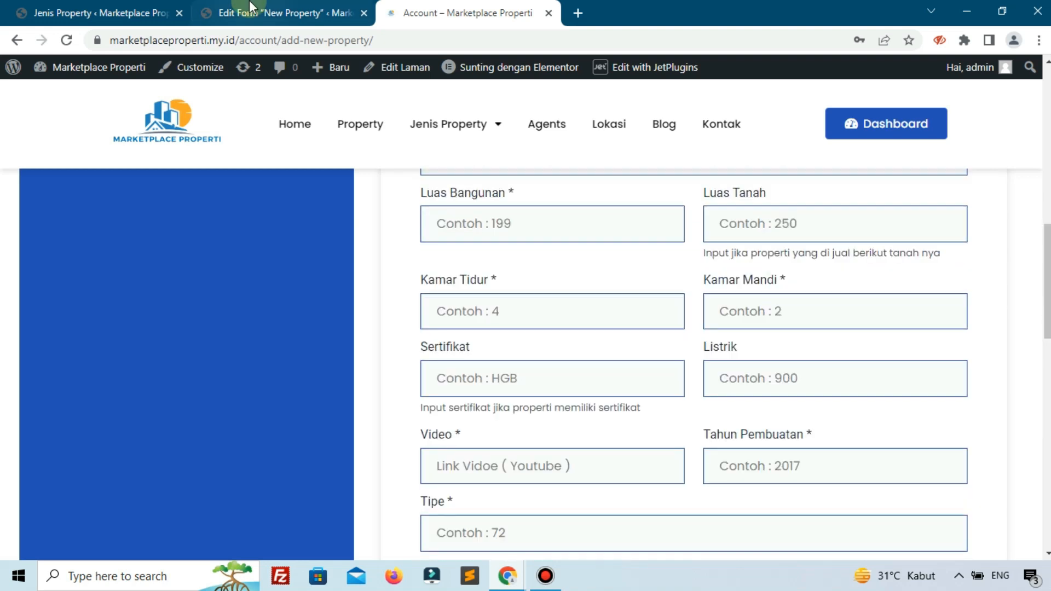
left_click(277, 12)
- Insert a 50/50 columns block at the end of the form and move it above the Submit button
scroll(544, 402, "down", 1)
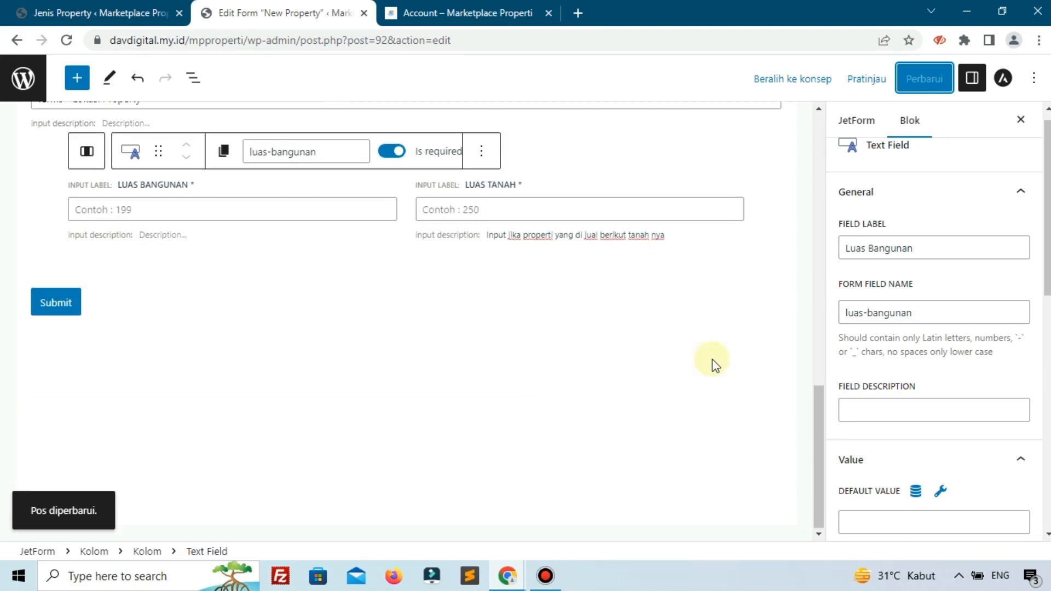
left_click(763, 350)
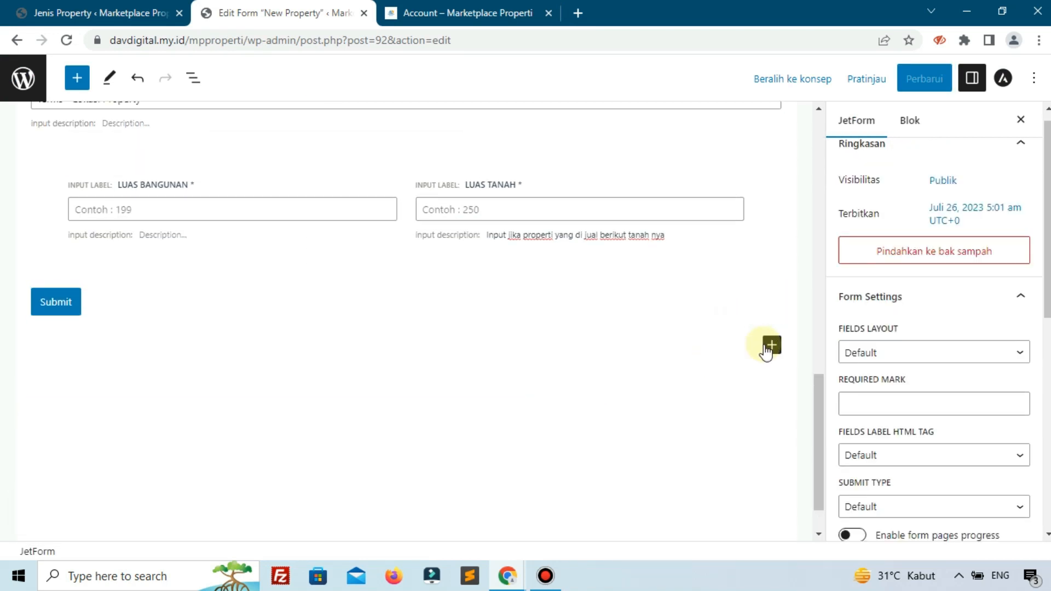
left_click(771, 345)
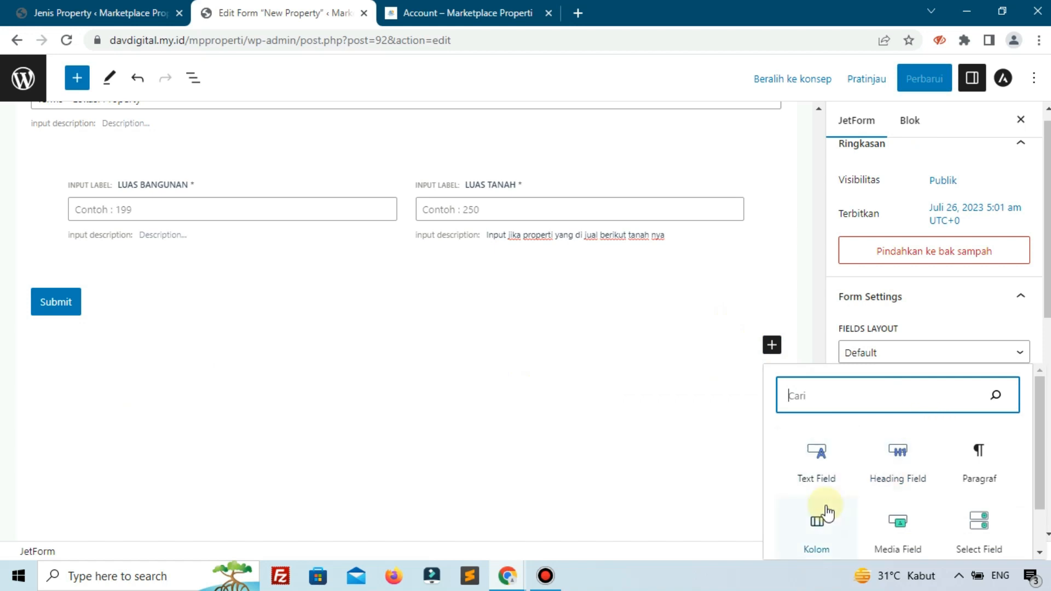
left_click(816, 526)
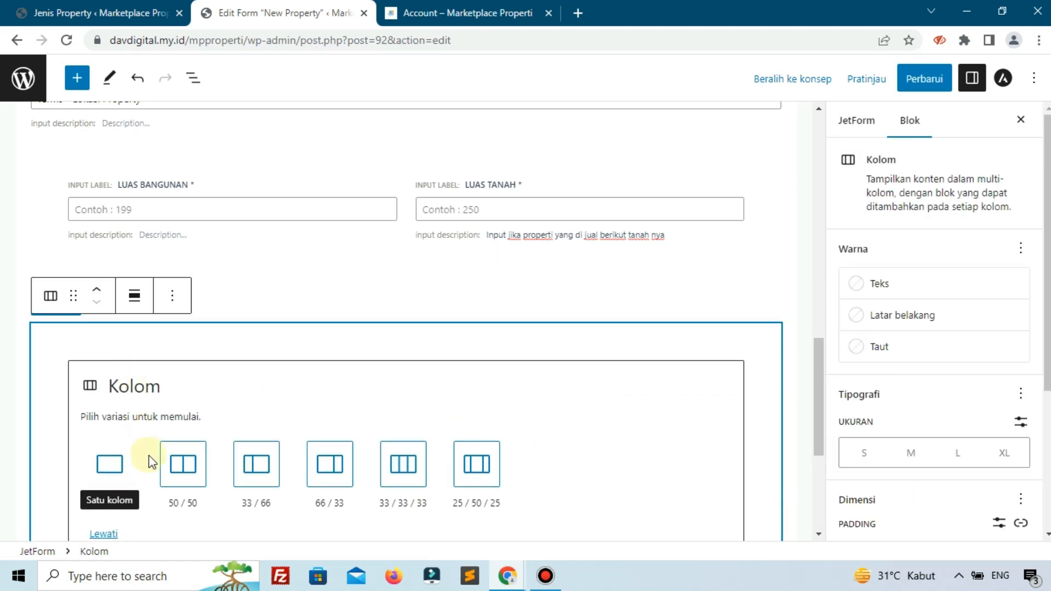
left_click(179, 466)
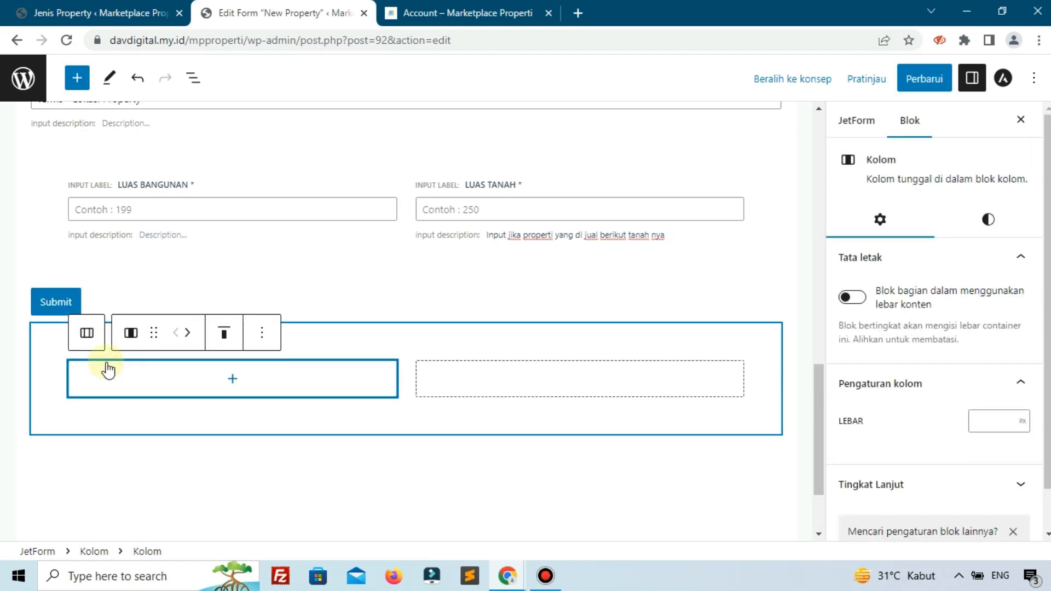
left_click(47, 332)
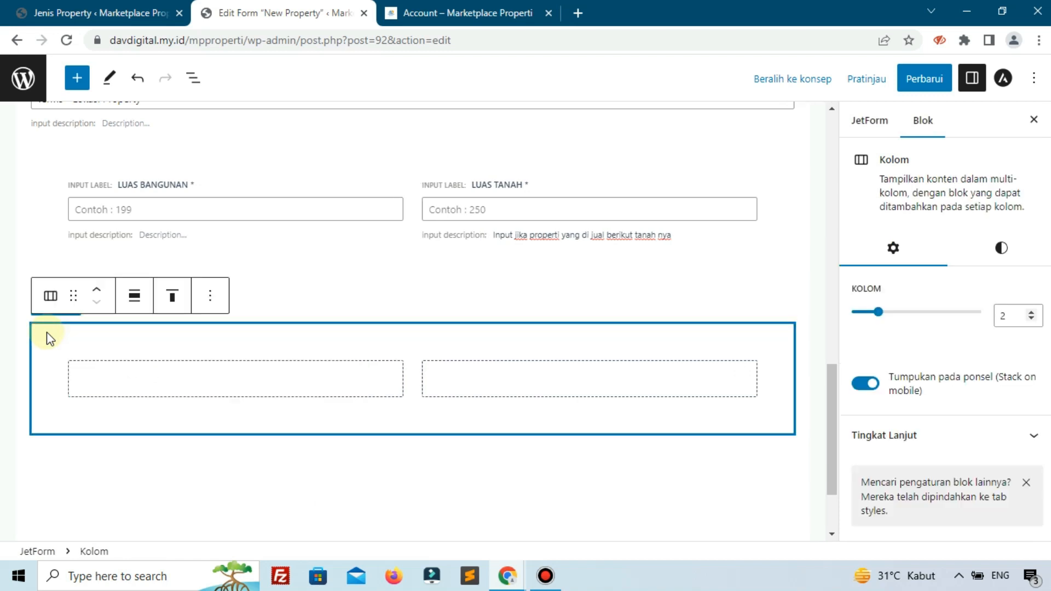
left_click(100, 296)
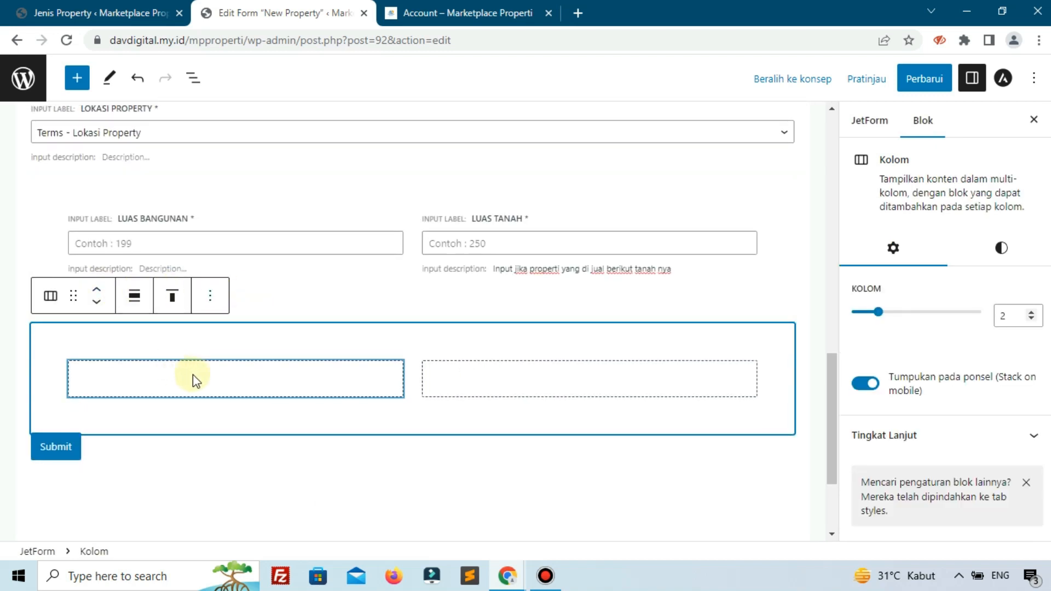
- Add a text field to the first column of the new columns block and label it "Kamar Tidur" as on the reference page
left_click(221, 379)
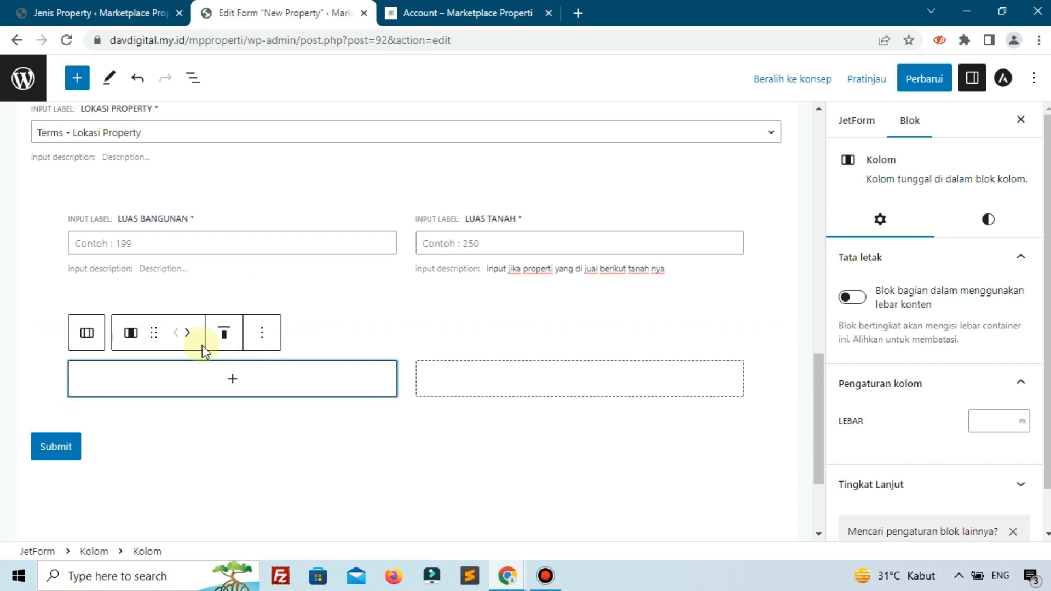
left_click(232, 381)
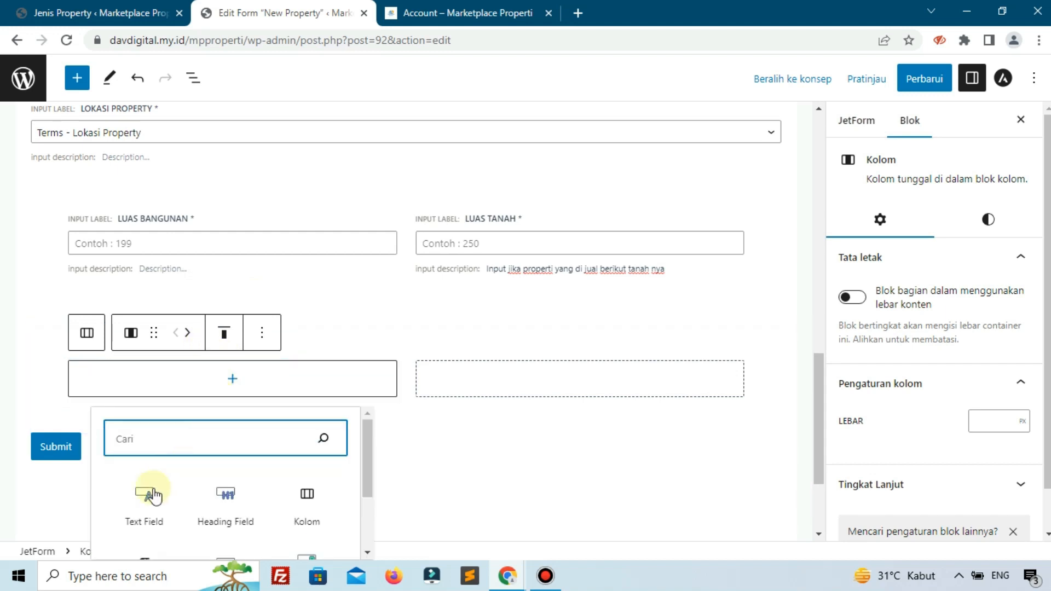
left_click(144, 503)
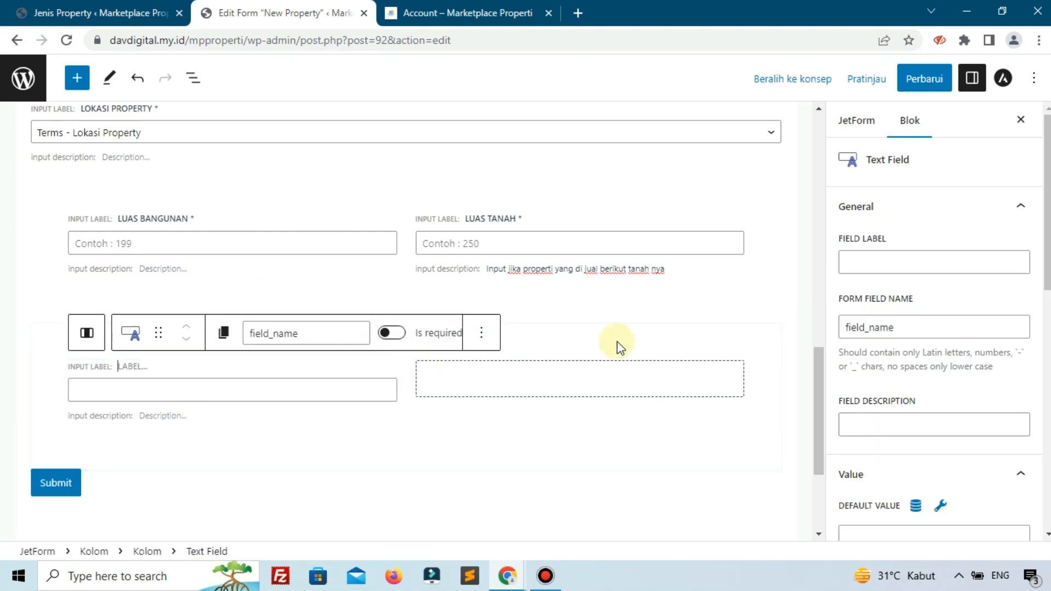
left_click(872, 255)
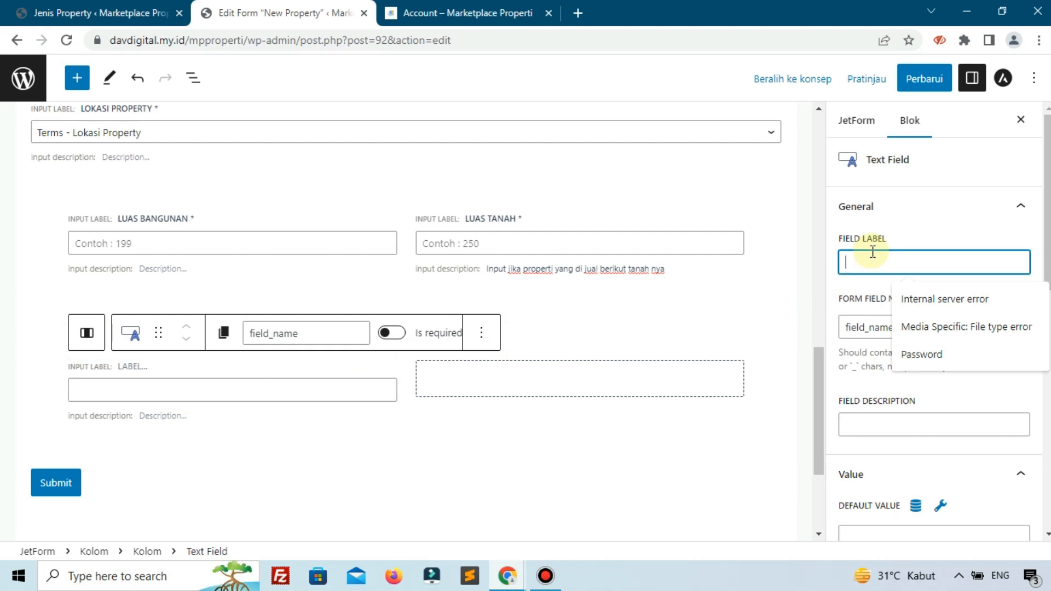
left_click(484, 11)
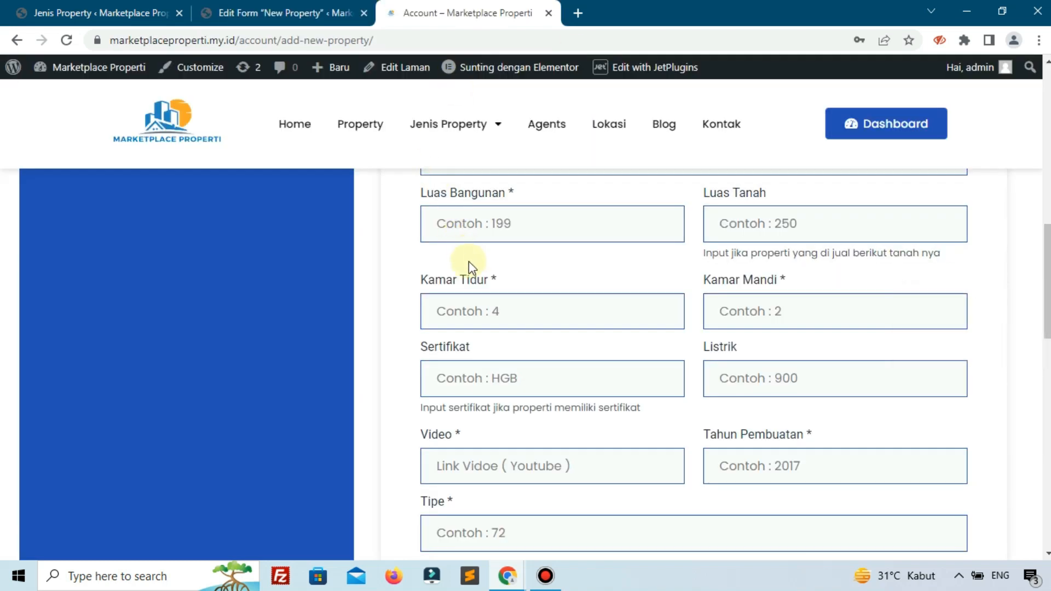
left_click(285, 12)
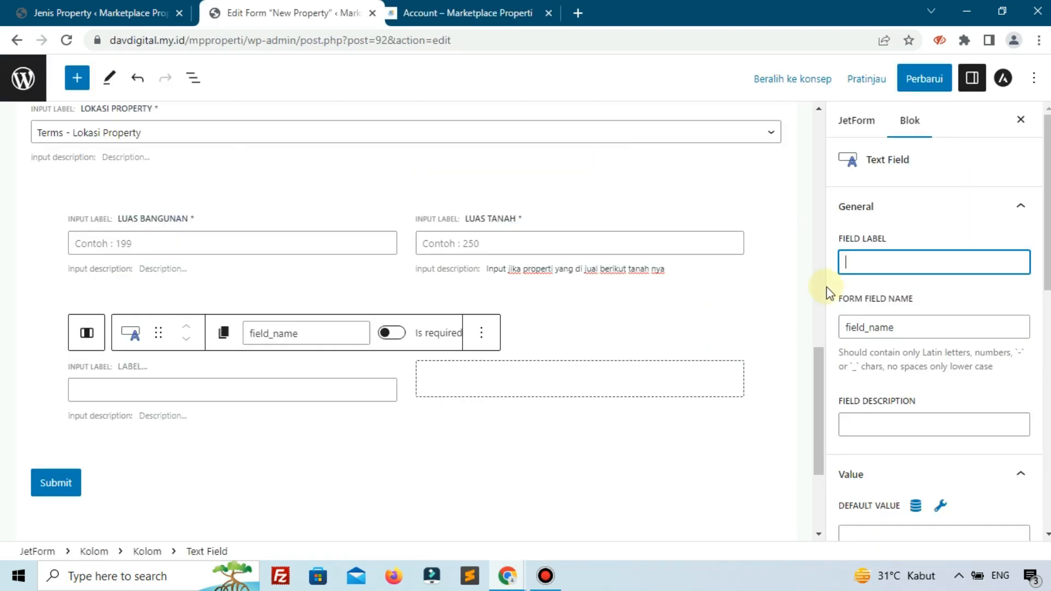
type("Kamar Tidur")
- Set the Kamar Tidur field's form field name to kamar-tidur
left_click(956, 324)
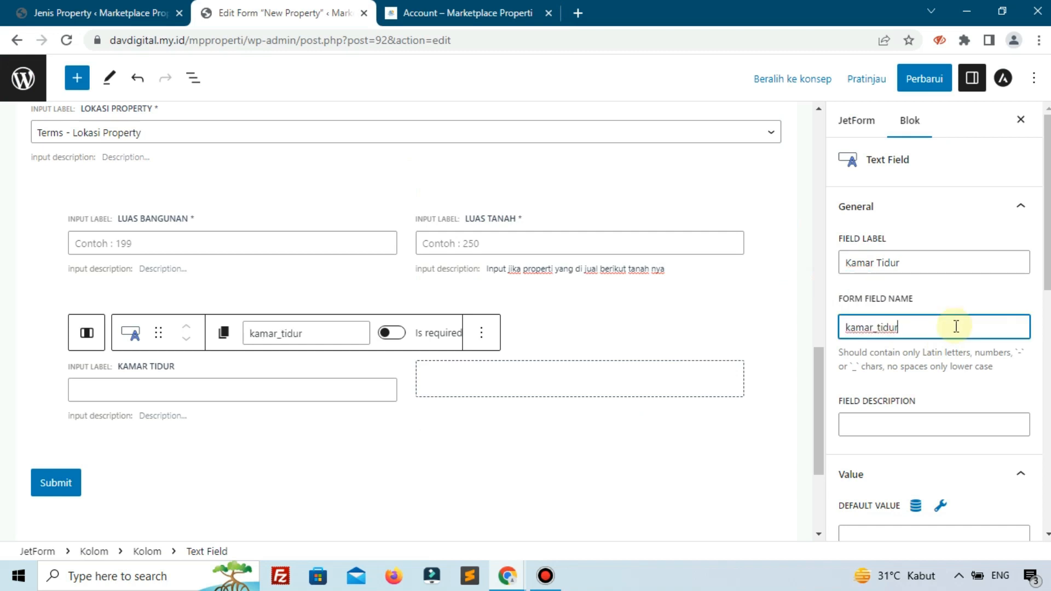
left_click_drag(897, 327, 843, 327)
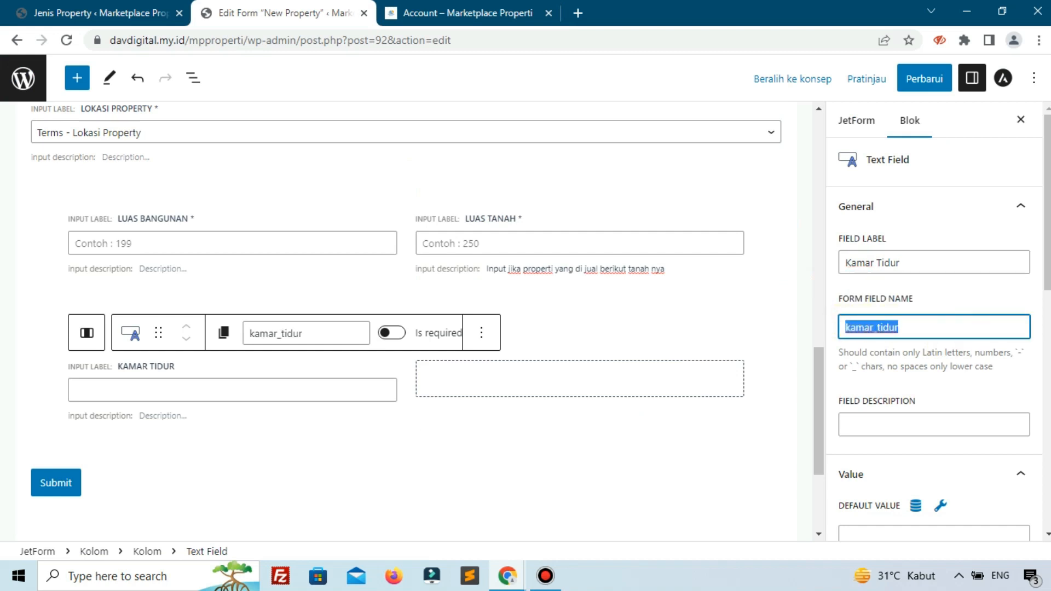
key("alt+Tab")
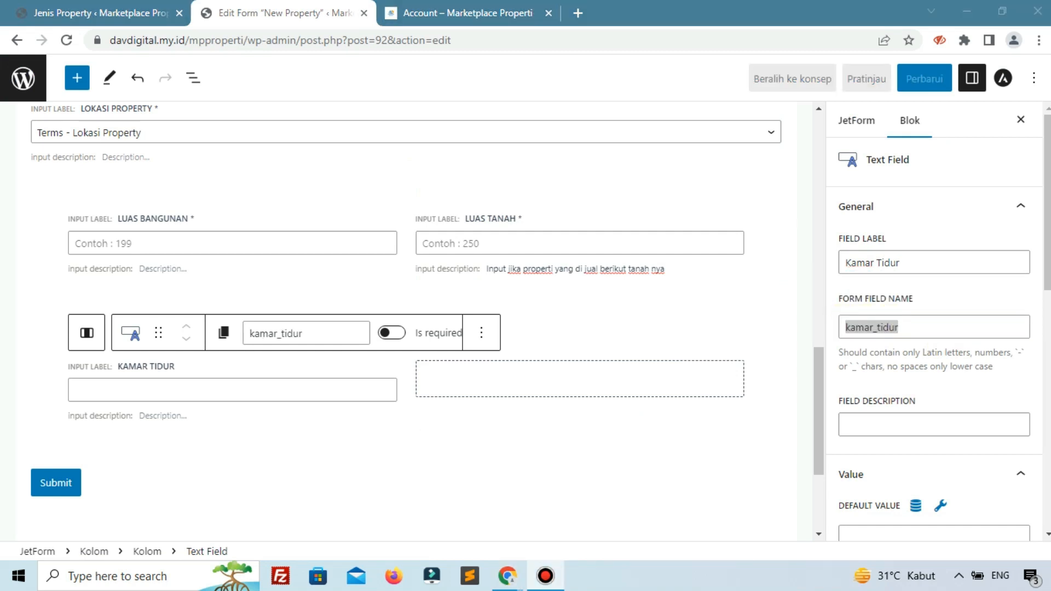
key("alt+Tab")
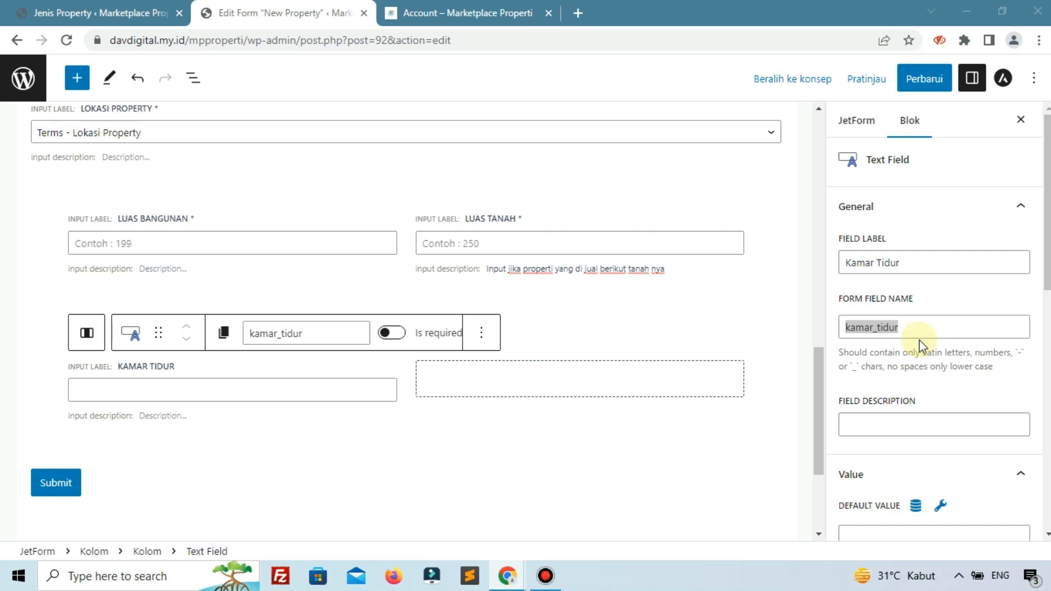
double_click(896, 329)
type("k")
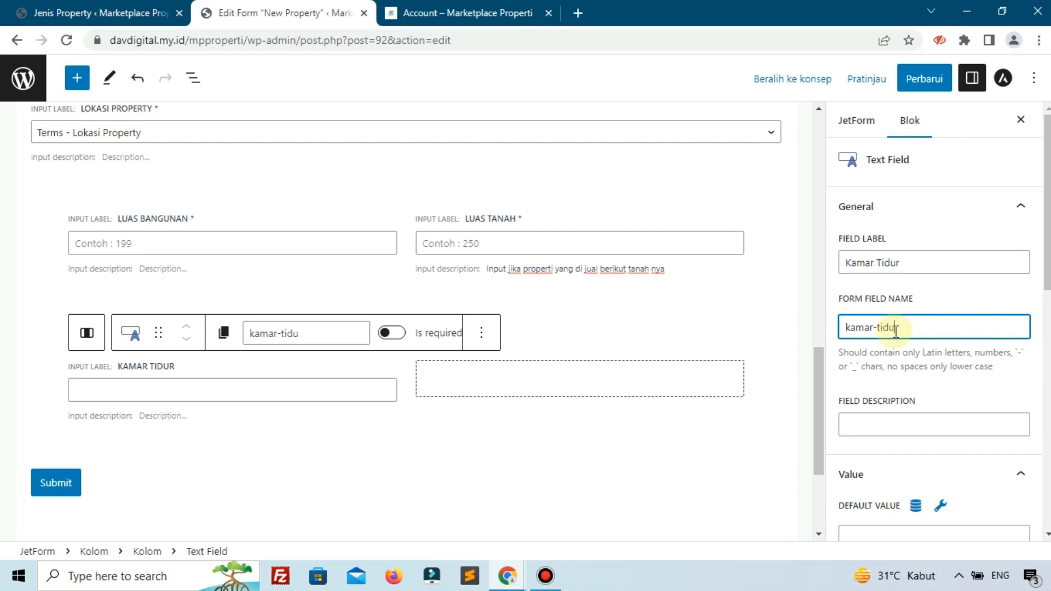
- Open the Property post type's settings in JetEngine to look up its meta fields
left_click(38, 10)
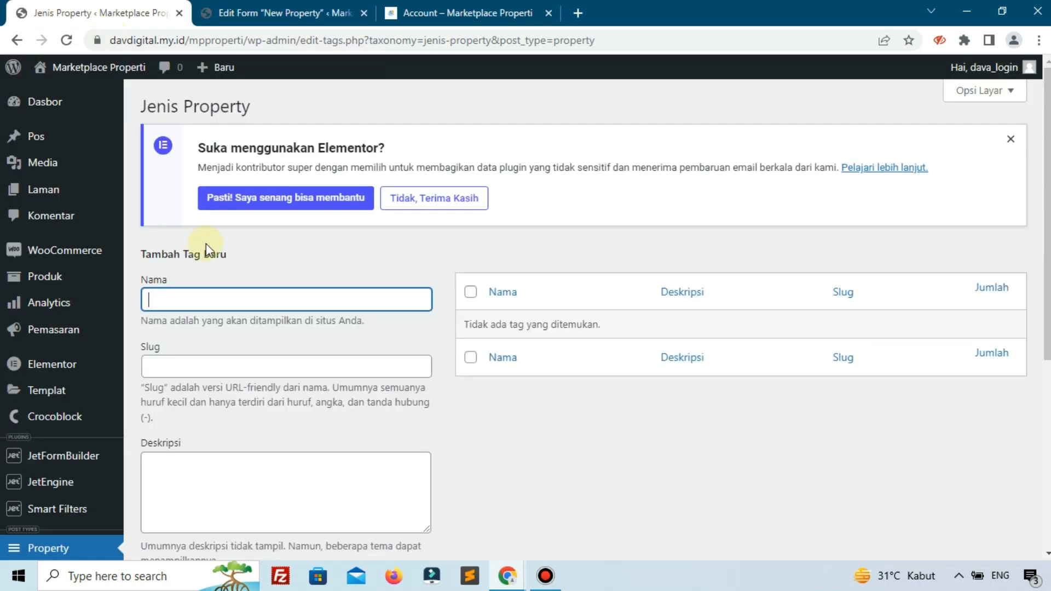
scroll(230, 322, "down", 1)
scroll(230, 322, "down", 5)
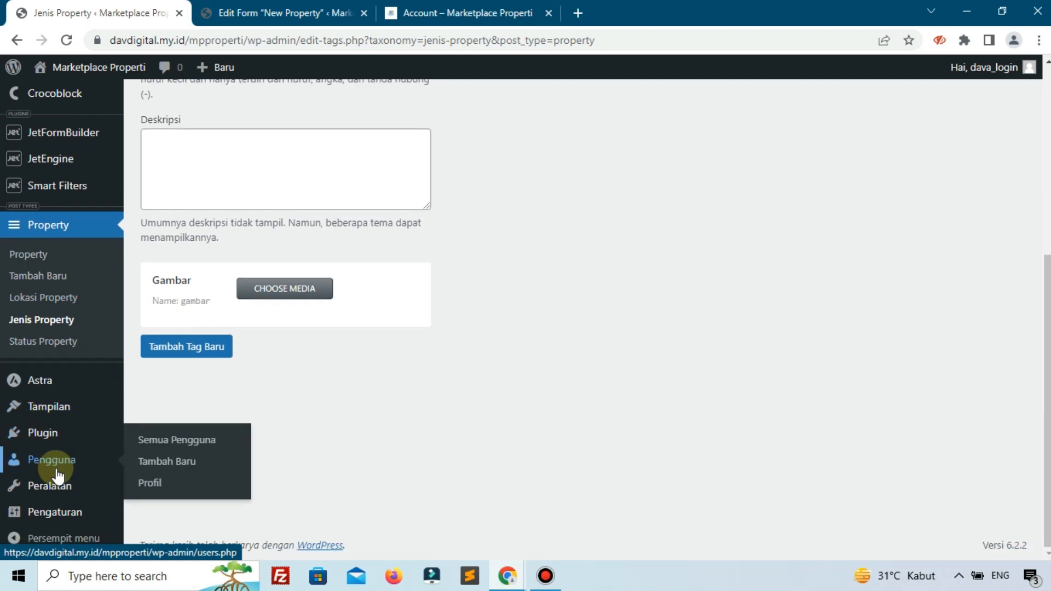
scroll(99, 317, "up", 1)
mouse_move(82, 236)
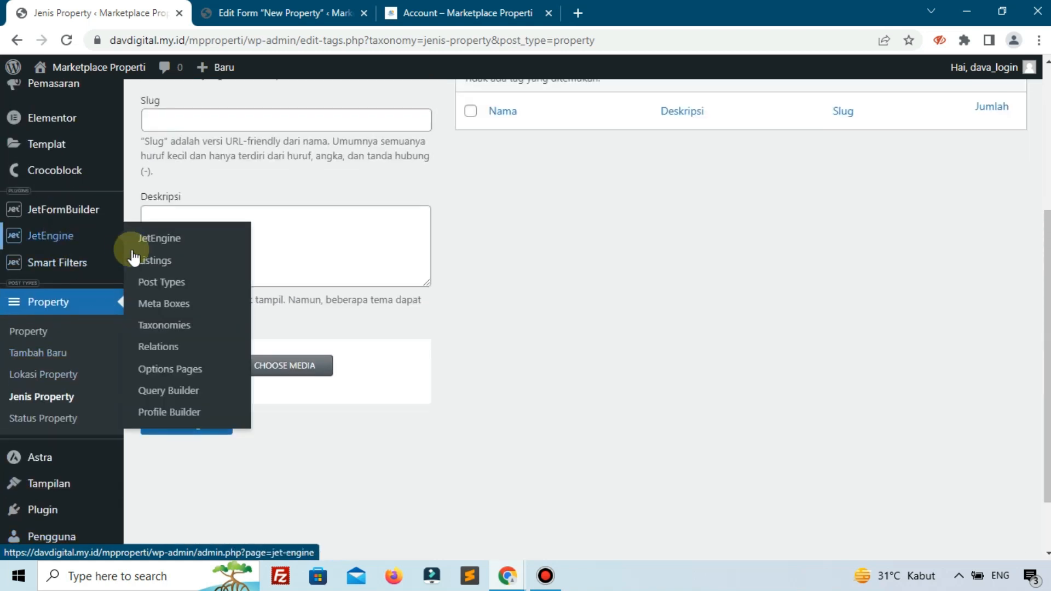
left_click(161, 280)
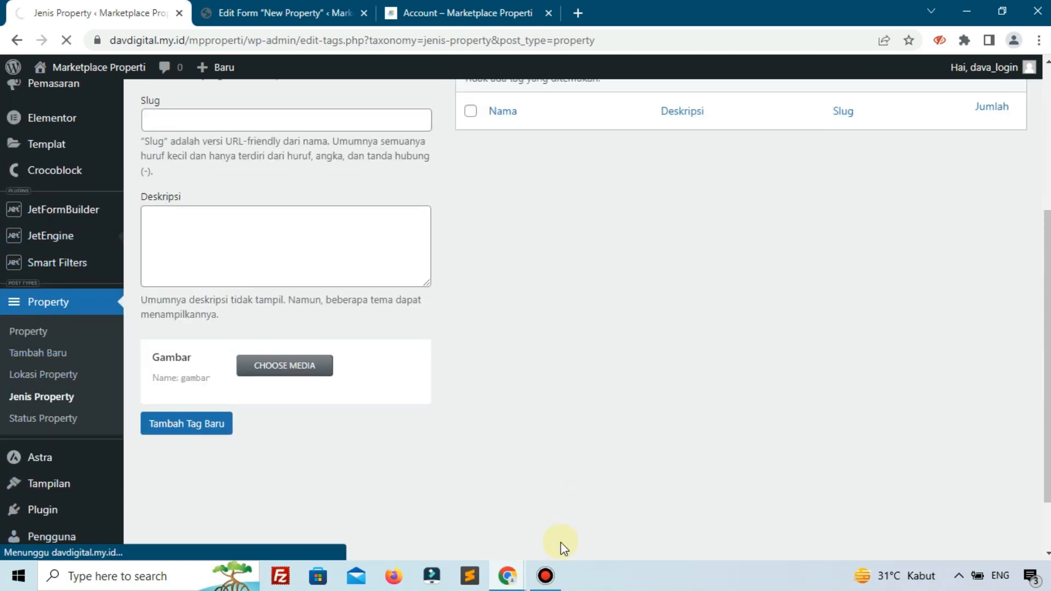
left_click(557, 575)
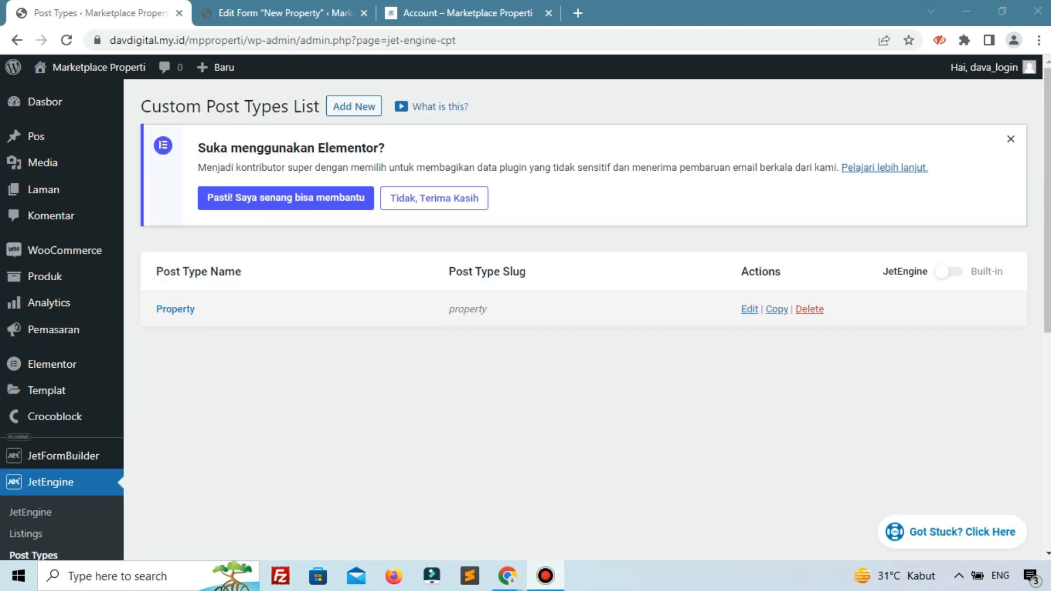
left_click(175, 310)
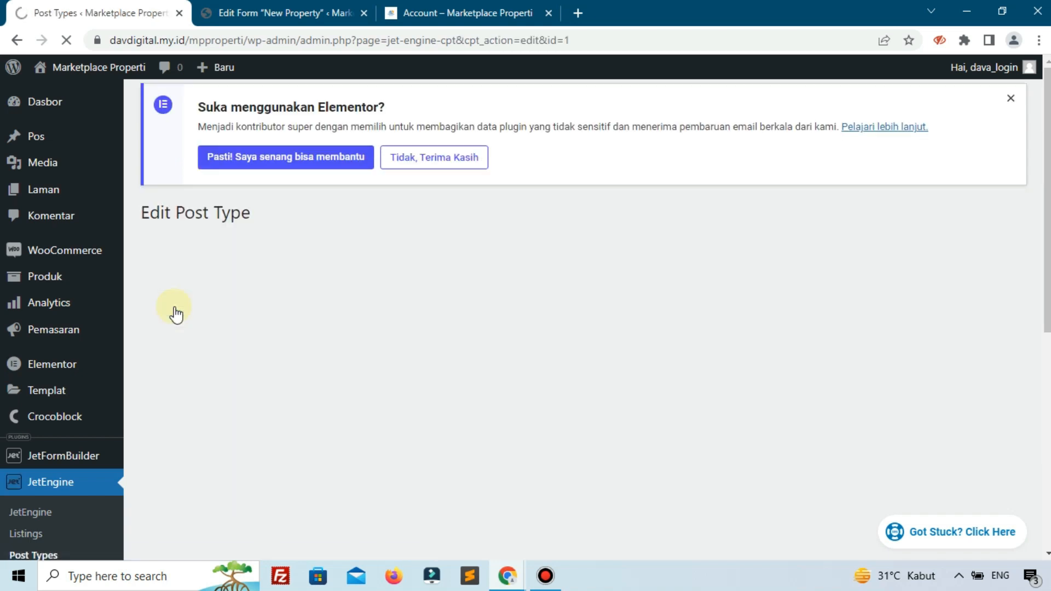
- Check the Name/ID of the Kamar Tidur meta field in the Property post type and return to the form editor
scroll(413, 314, "down", 7)
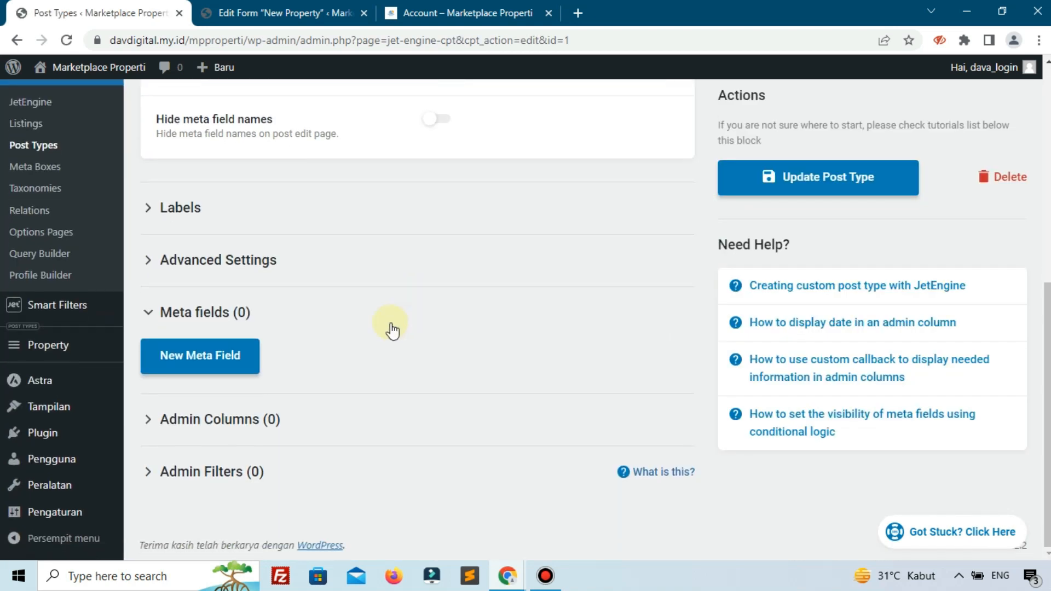
scroll(408, 312, "down", 7)
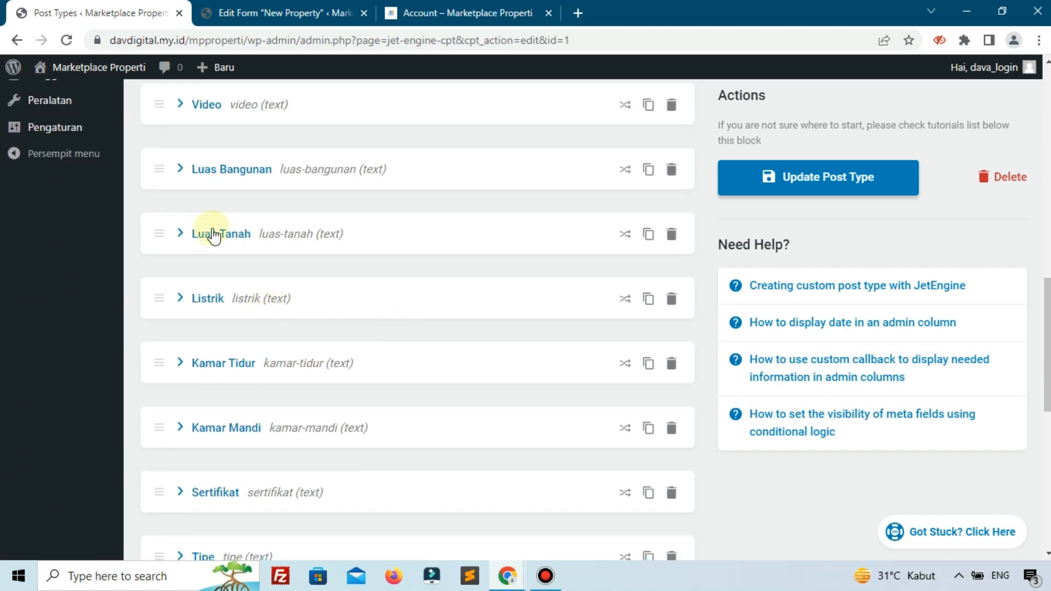
scroll(208, 235, "down", 4)
scroll(285, 241, "down", 1)
left_click(230, 197)
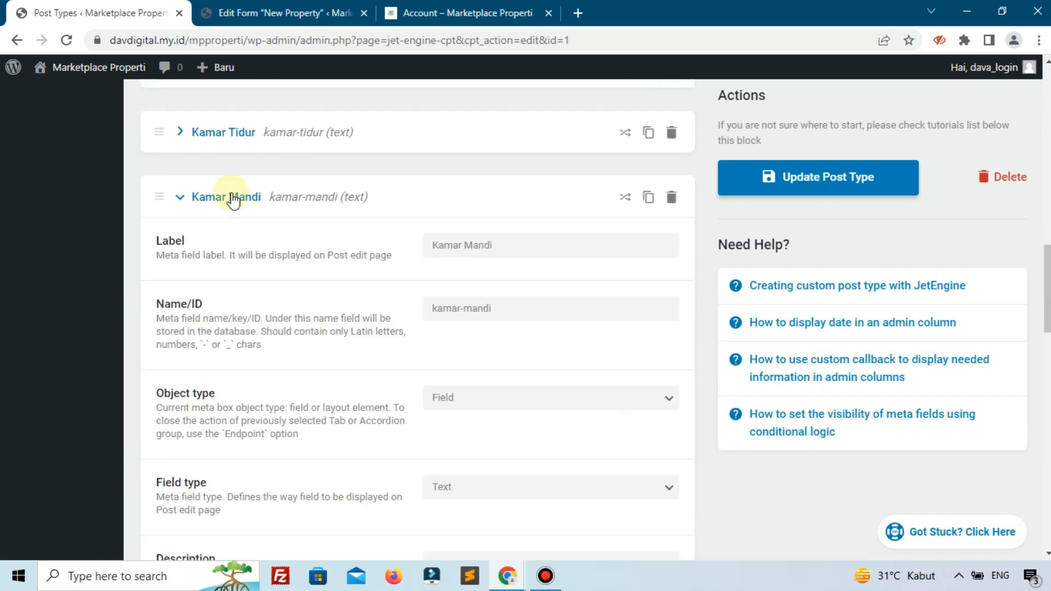
left_click(233, 134)
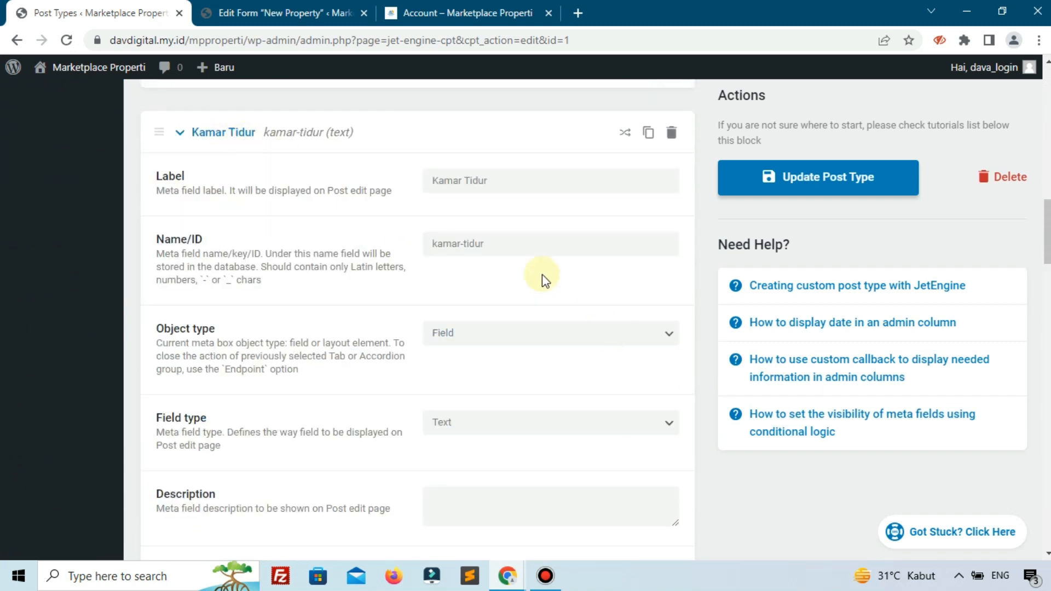
left_click_drag(541, 245, 399, 246)
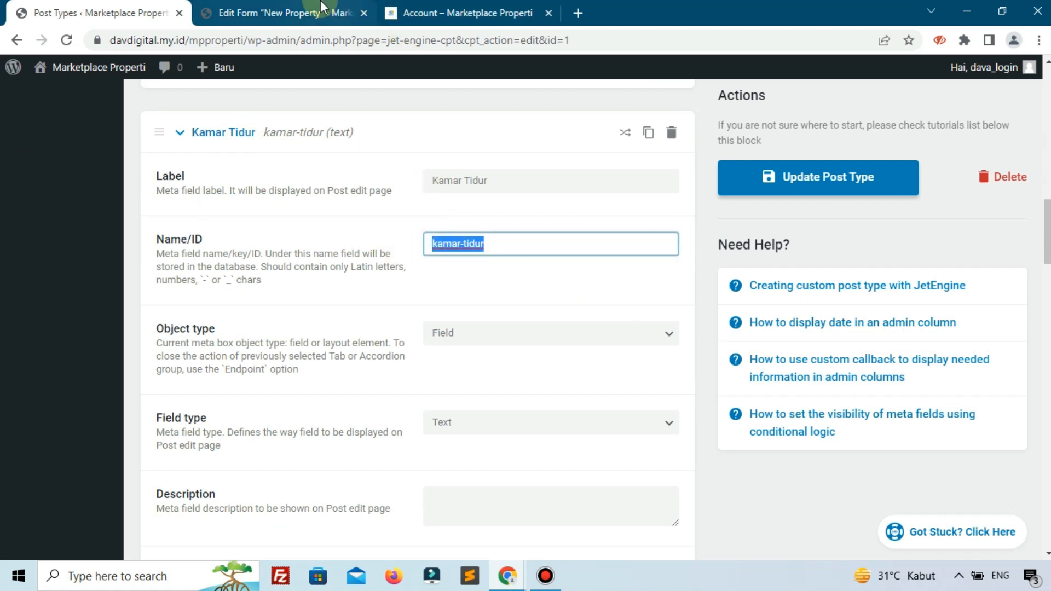
left_click(285, 13)
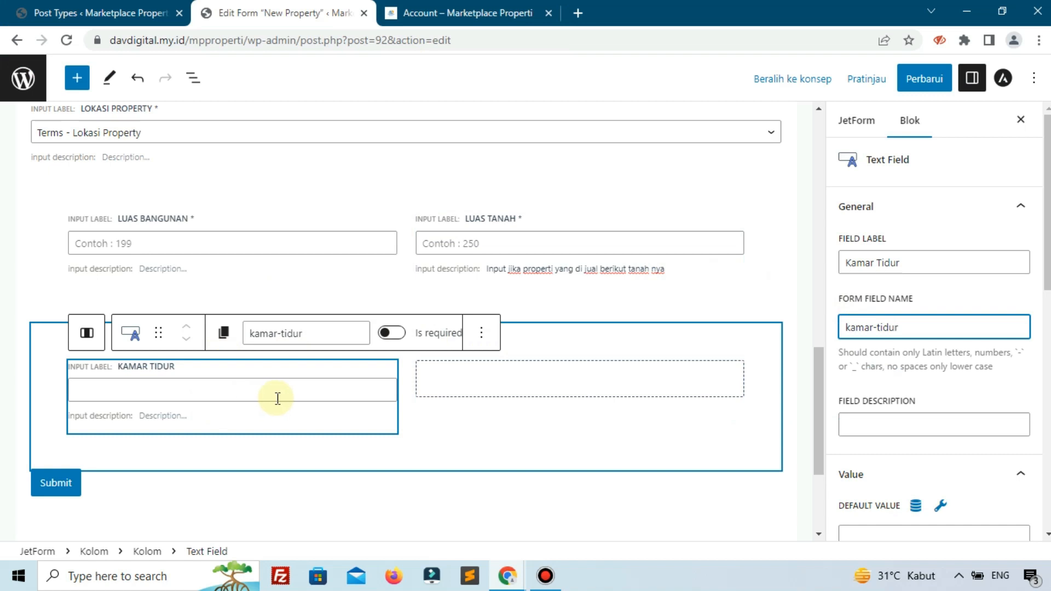
- Make the Kamar Tidur field required and set its placeholder to "Contoh : 4", following the reference page
left_click(386, 335)
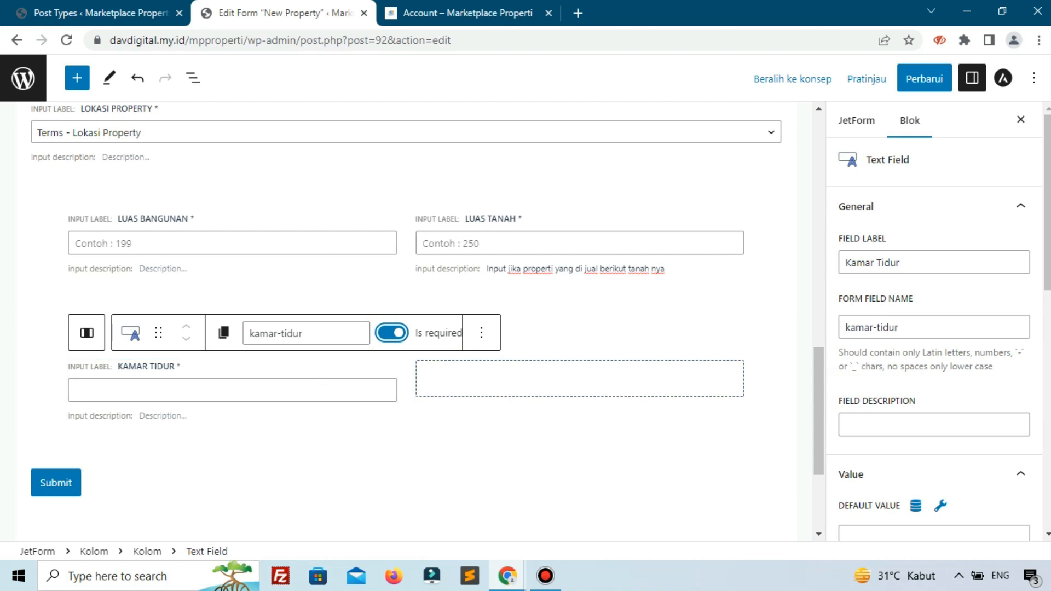
left_click(457, 13)
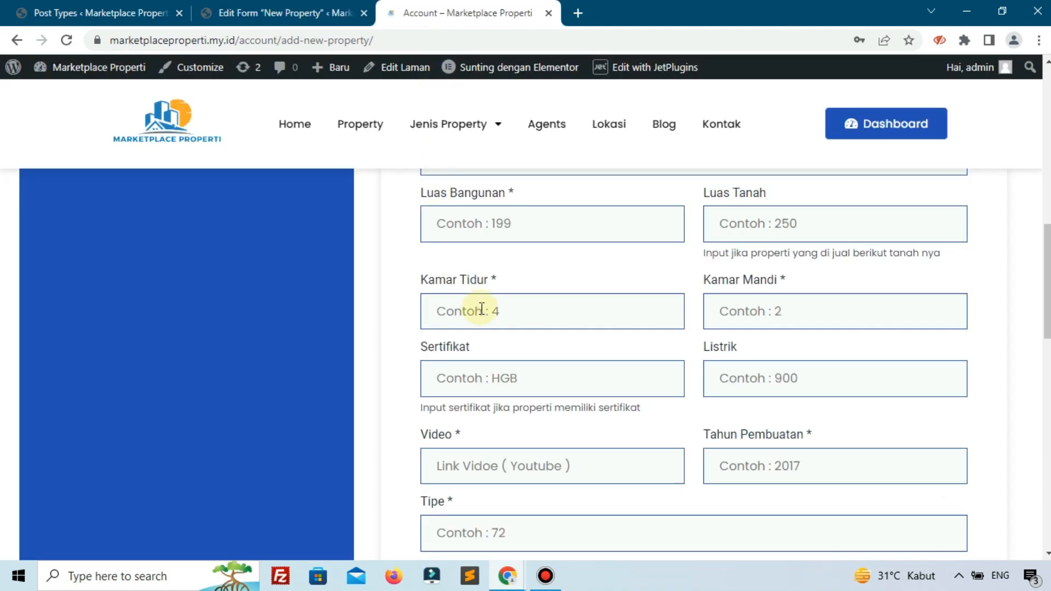
left_click(293, 14)
scroll(926, 473, "down", 5)
scroll(926, 486, "down", 4)
scroll(868, 340, "up", 11)
scroll(901, 348, "down", 11)
left_click(904, 500)
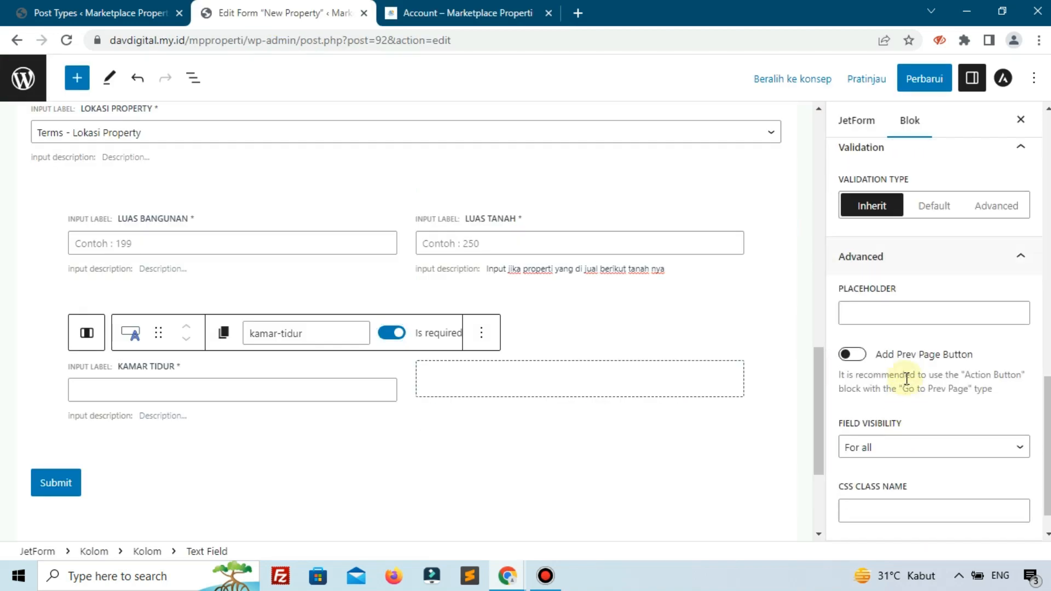
left_click(886, 315)
type("Contoh : 4")
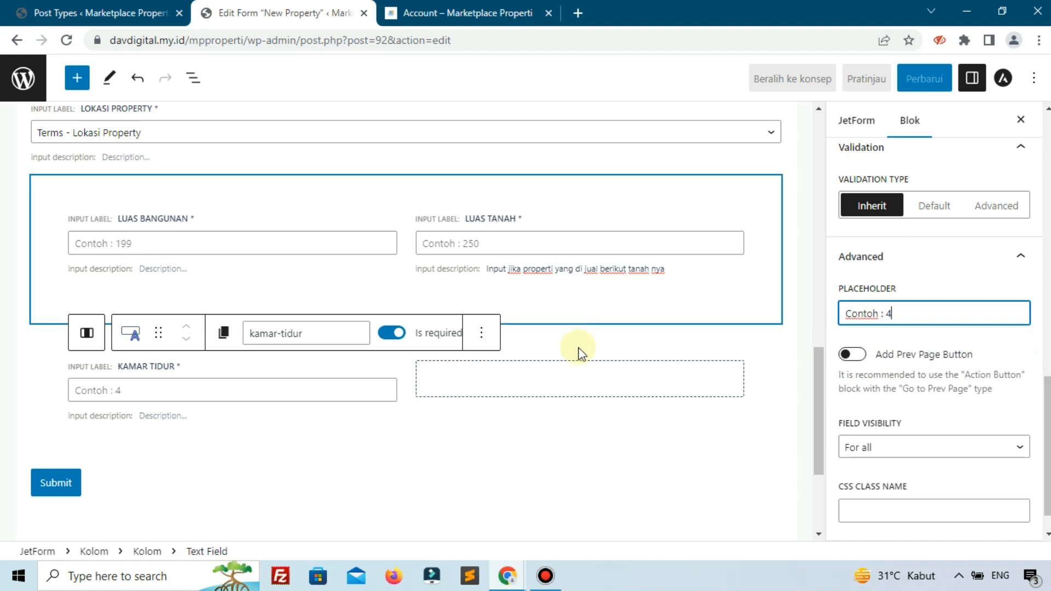
- Add a text field to the empty second column beside Kamar Tidur and label it "Kamar Mandi"
left_click(545, 376)
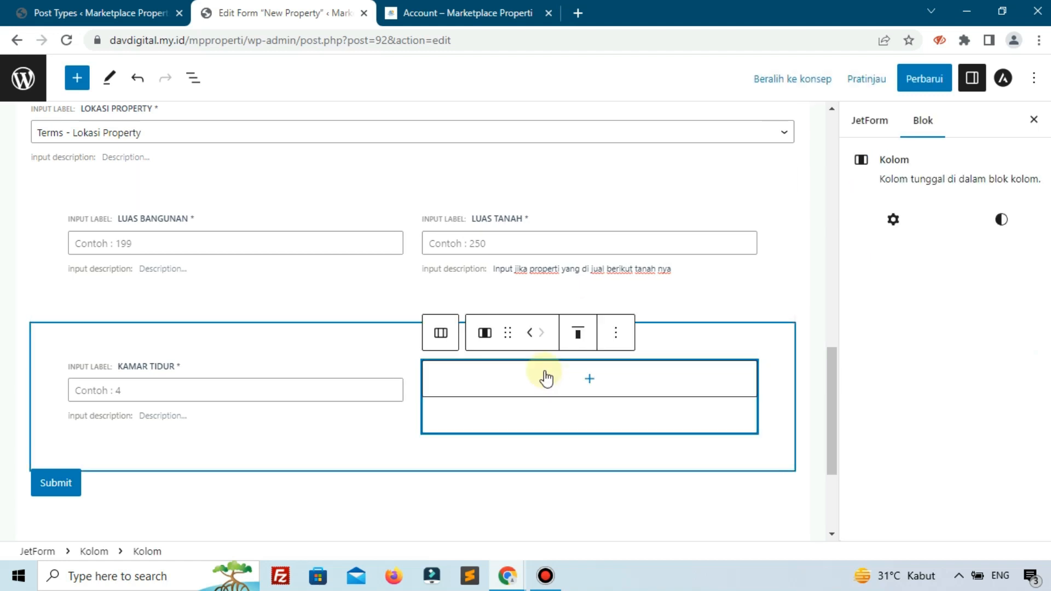
left_click(578, 382)
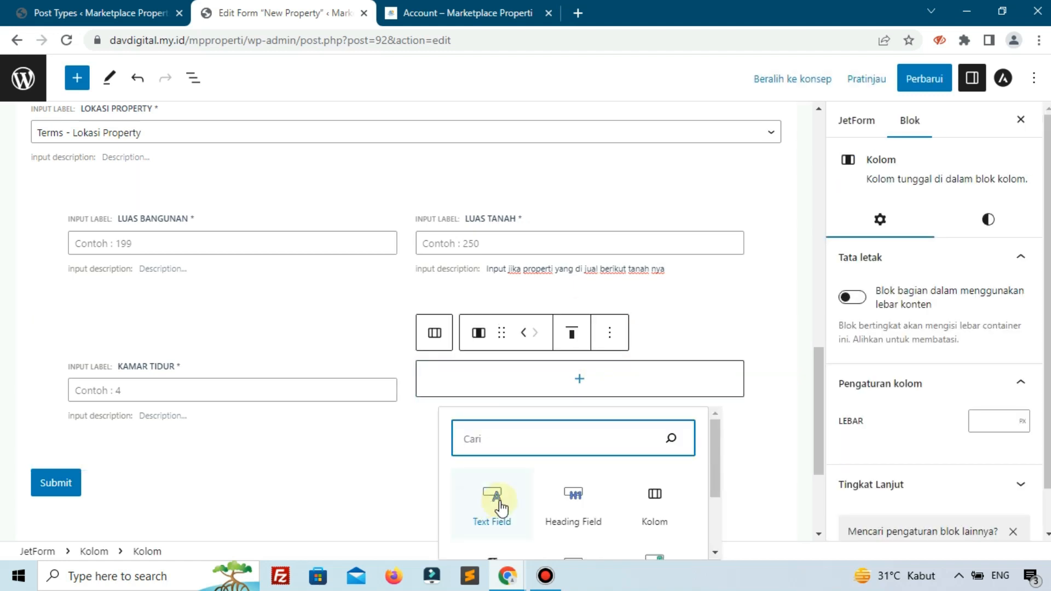
left_click(503, 498)
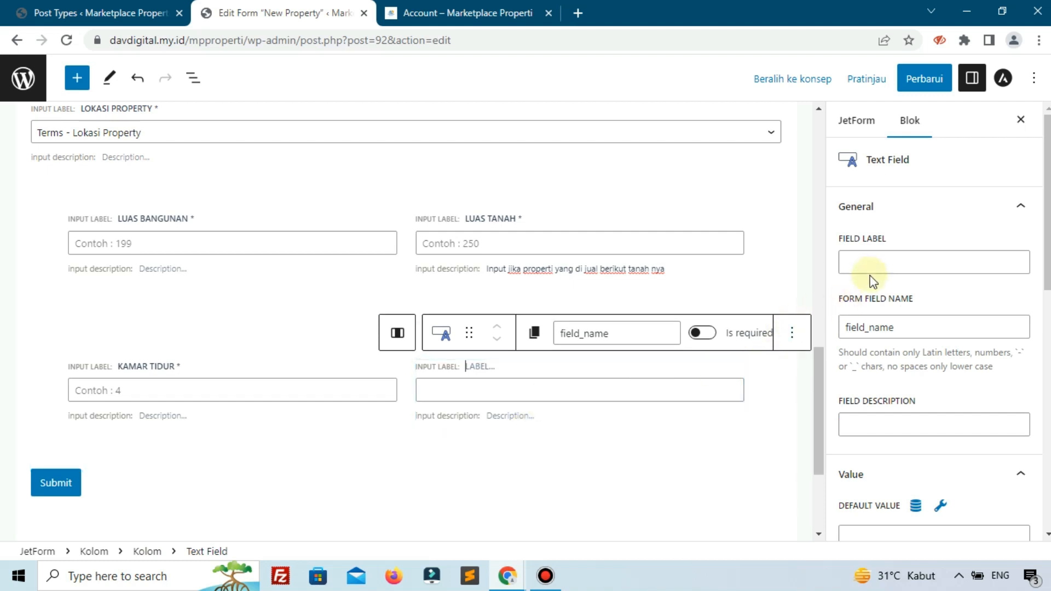
left_click(877, 259)
type("Kamar Mandi")
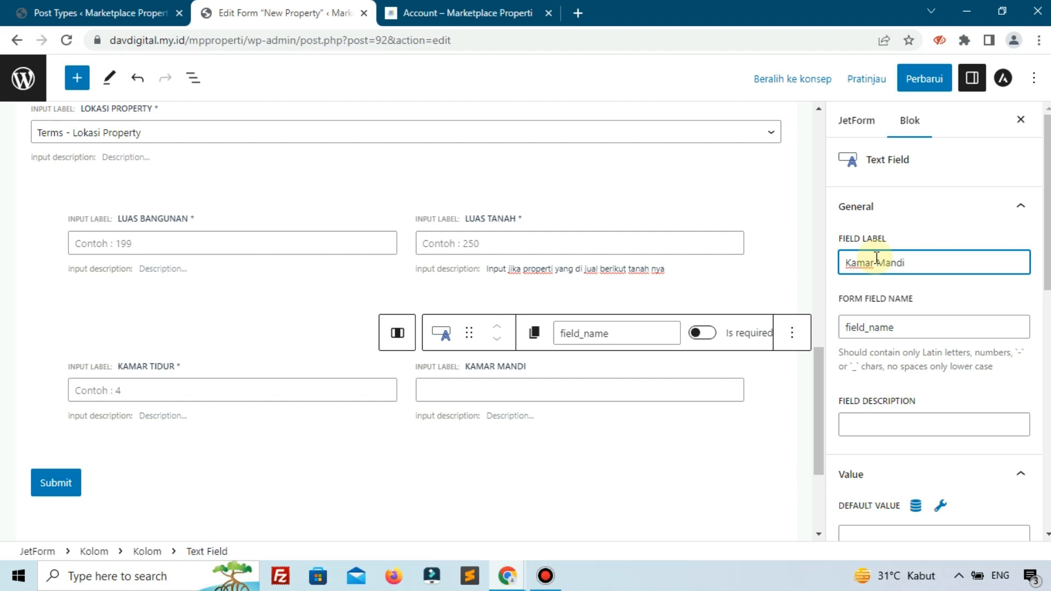
- Set the Kamar Mandi field's form field name to kamar-mandi and make the field required
left_click(909, 328)
double_click(909, 329)
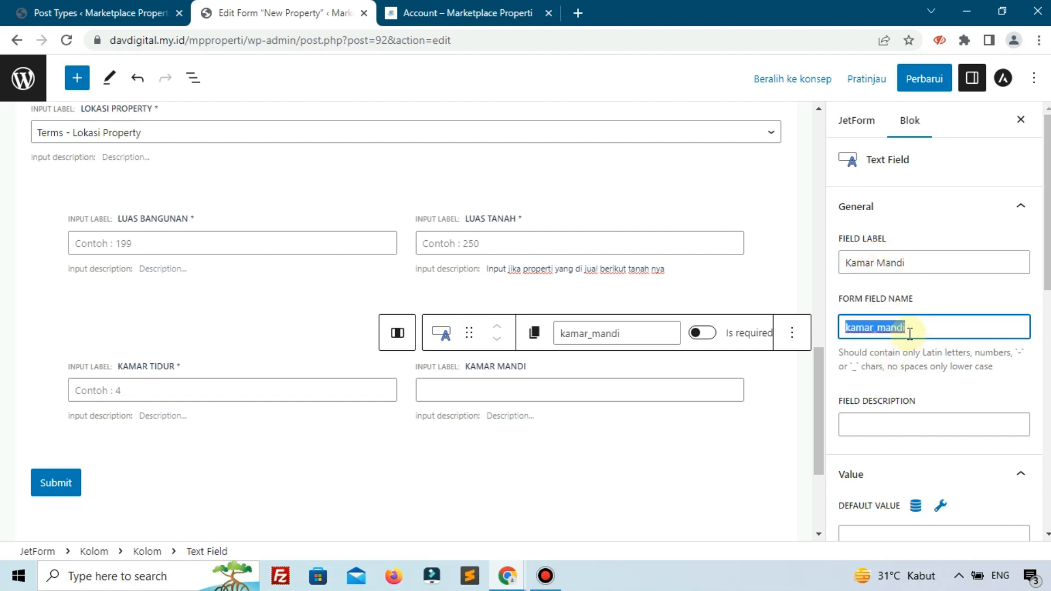
type("kam")
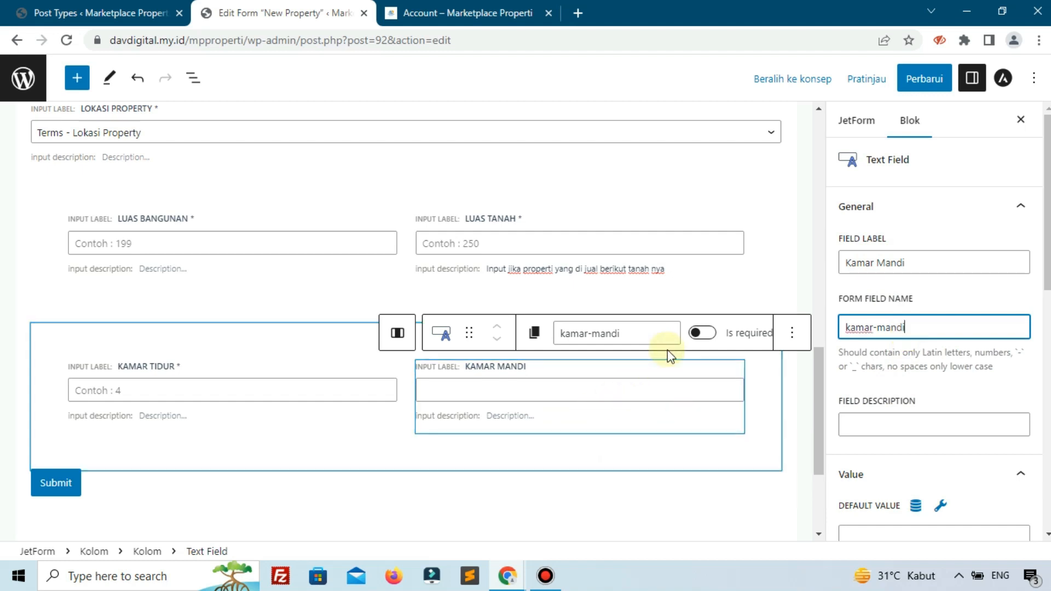
left_click(702, 332)
- Set the Kamar Mandi field's placeholder to "Contoh : 2"
scroll(903, 405, "down", 7)
scroll(885, 426, "down", 4)
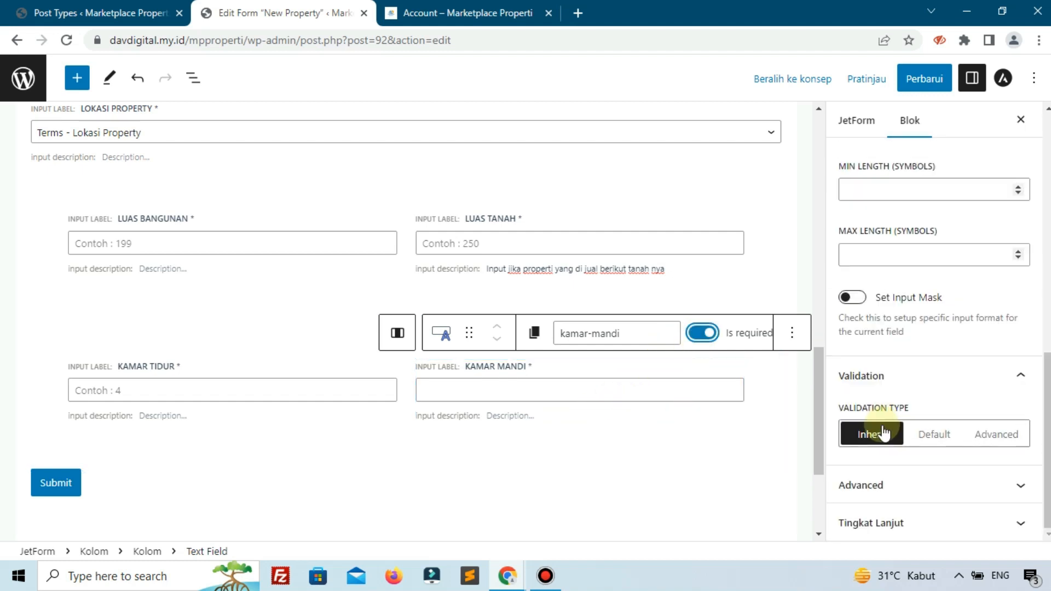
scroll(873, 476, "down", 4)
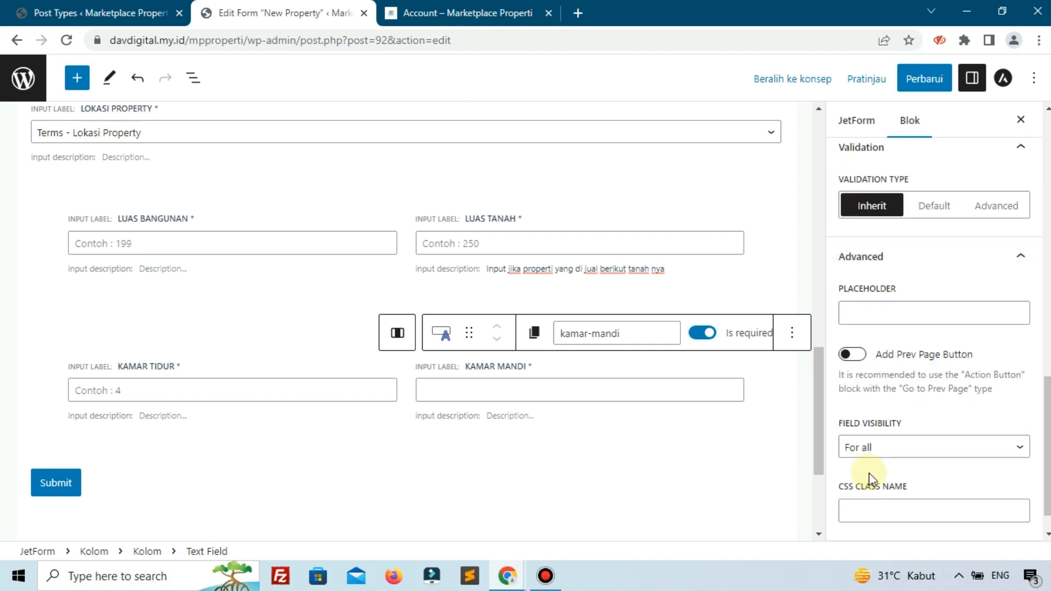
scroll(919, 463, "down", 1)
left_click(889, 277)
type("c")
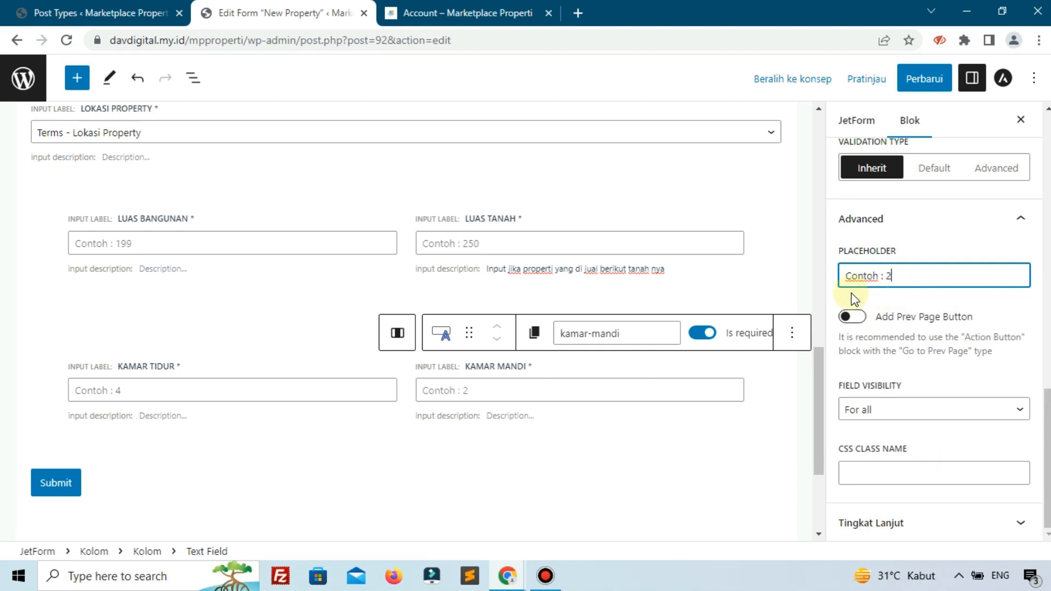
- Add an empty two-column block for the reference page's next row of fields and move it above the Submit button
left_click(427, 7)
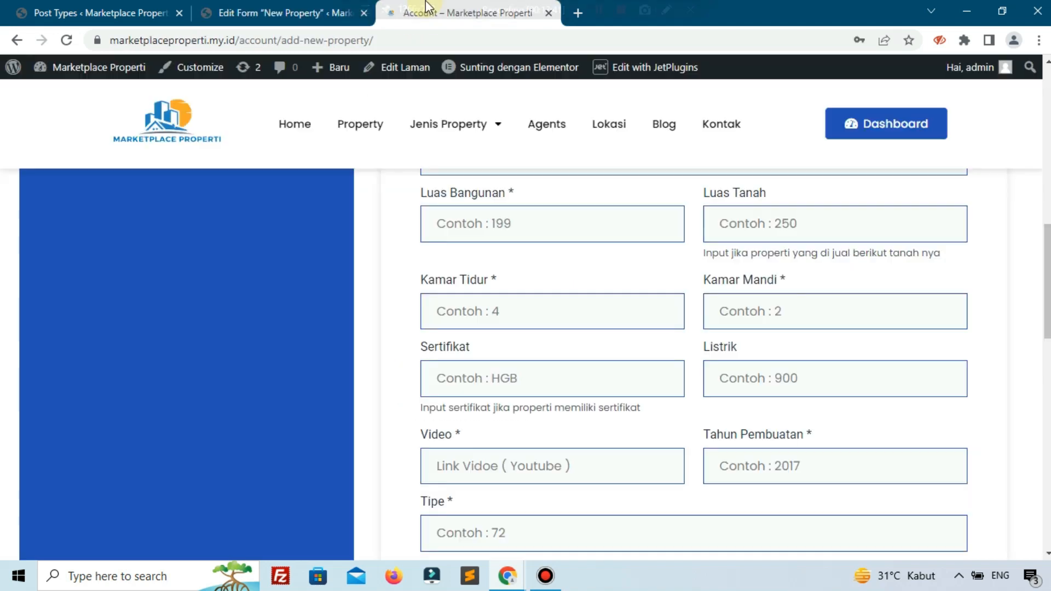
scroll(519, 306, "down", 1)
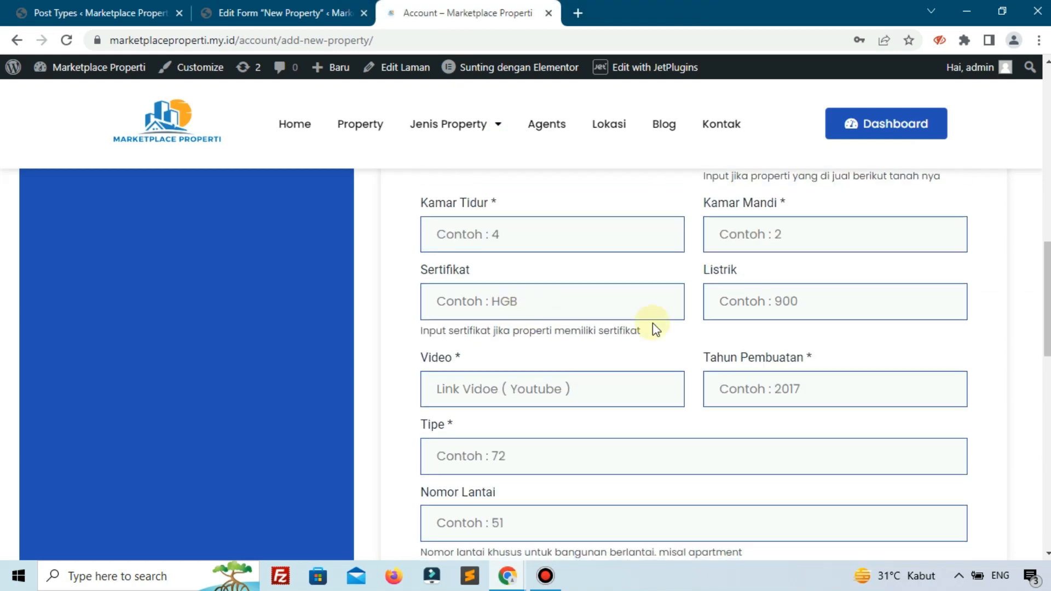
left_click(246, 13)
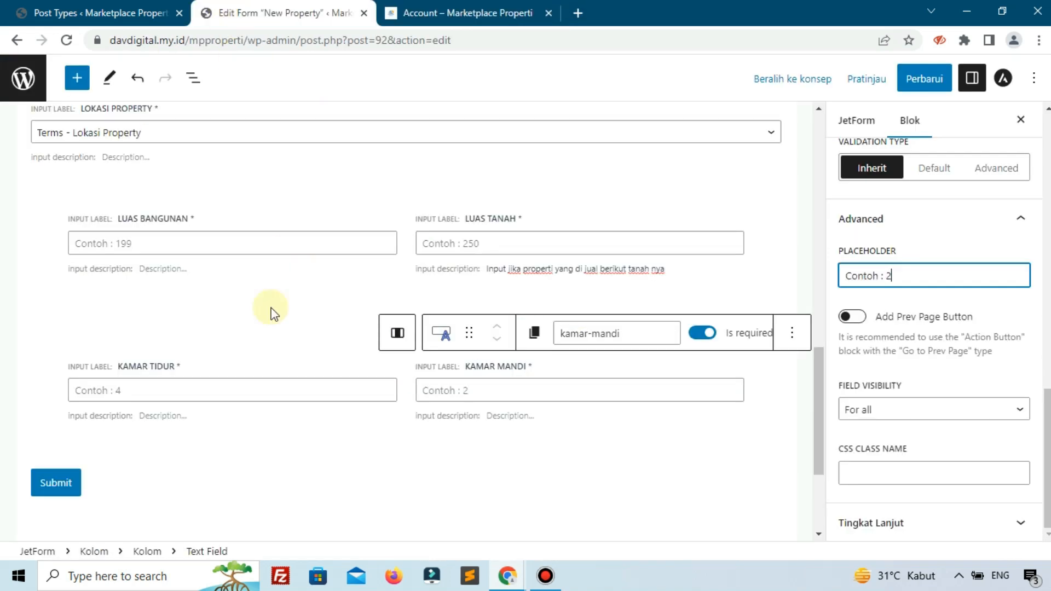
scroll(416, 356, "down", 2)
left_click(757, 393)
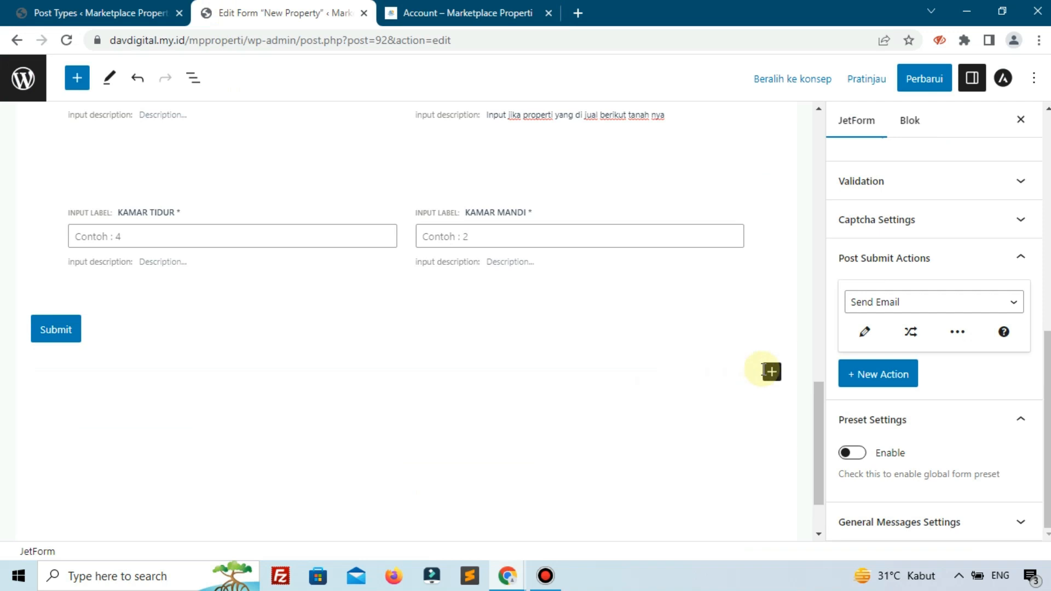
left_click(766, 372)
left_click(785, 360)
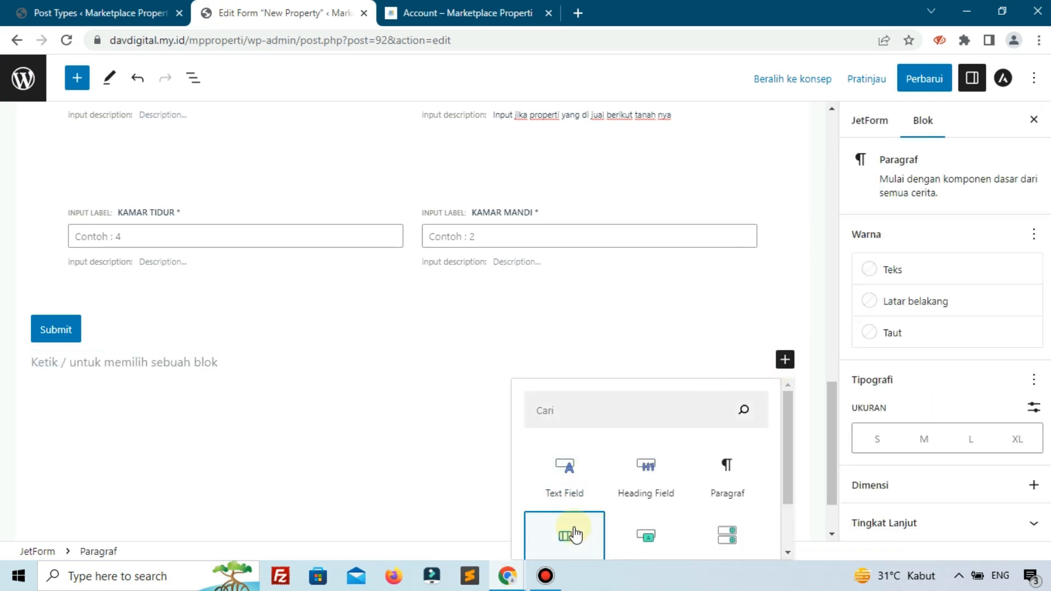
left_click(565, 536)
left_click(180, 483)
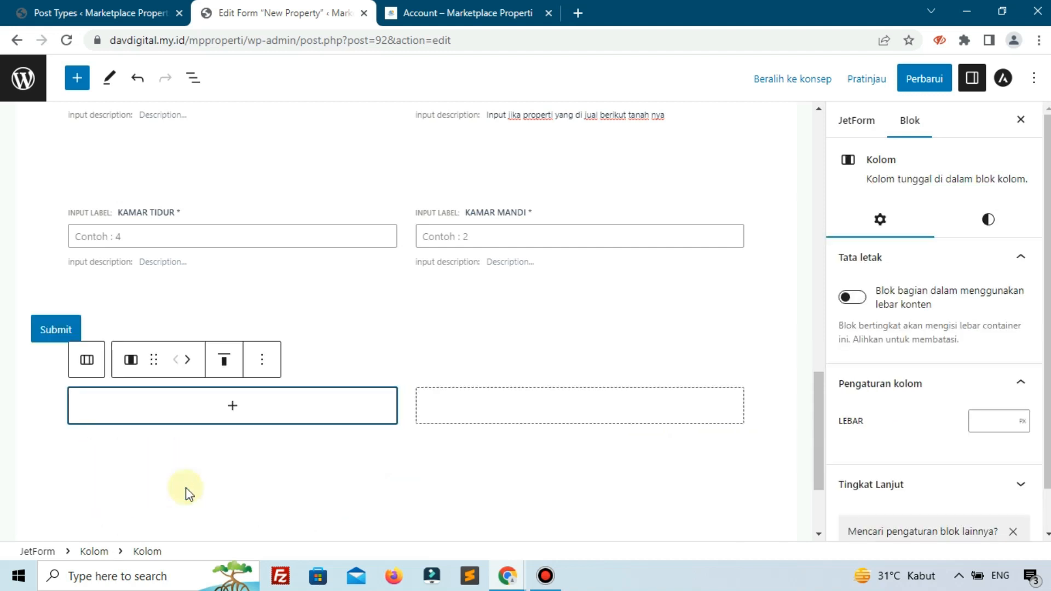
left_click(44, 375)
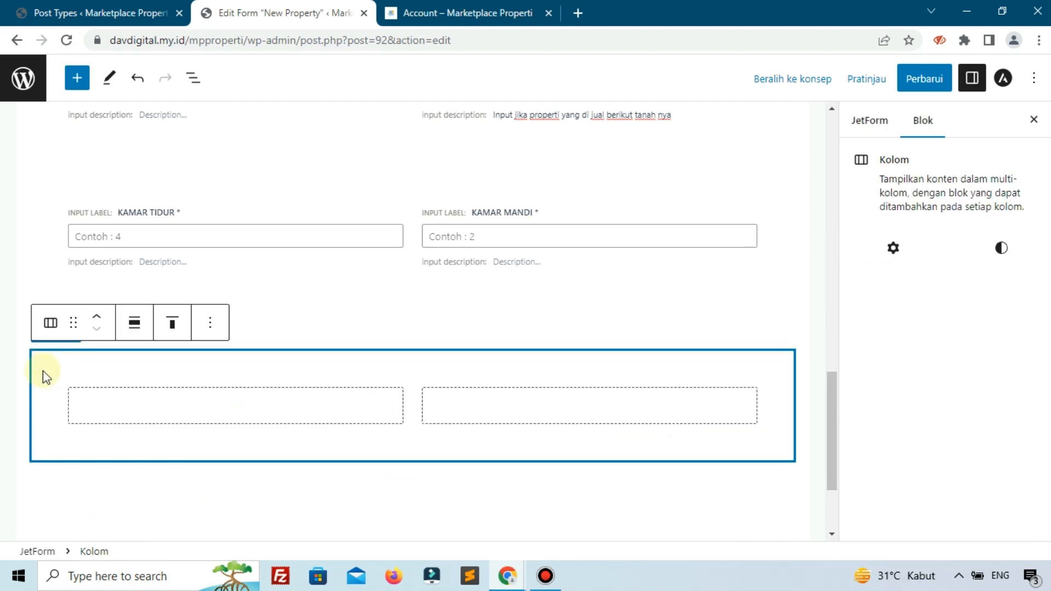
left_click(96, 314)
- Examine on the reference page which specification fields are marked as required, comparing Luas Tanah, Sertifikat and Listrik with the others
left_click(460, 12)
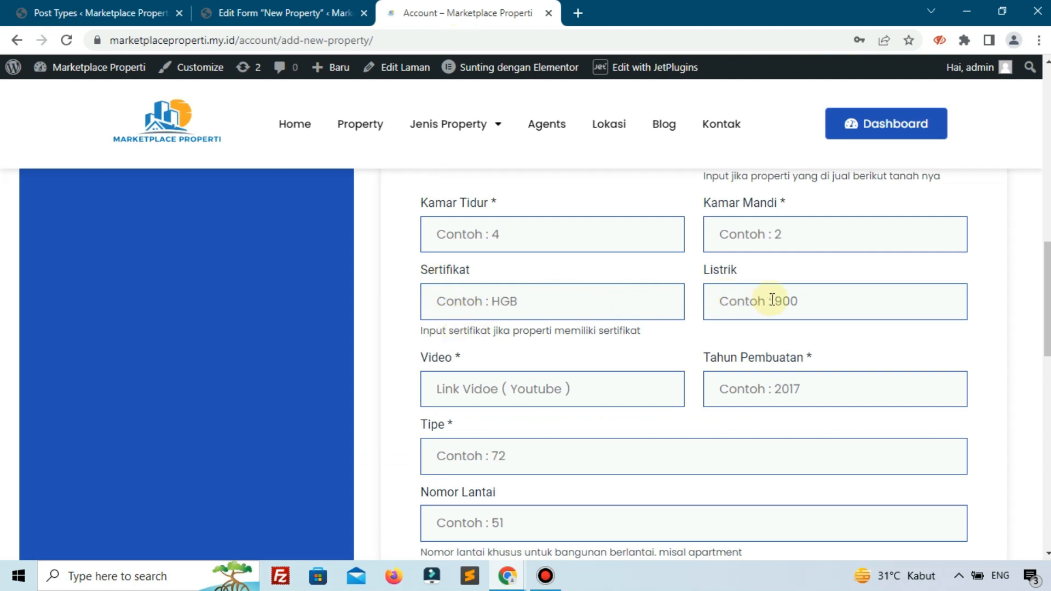
scroll(668, 288, "up", 1)
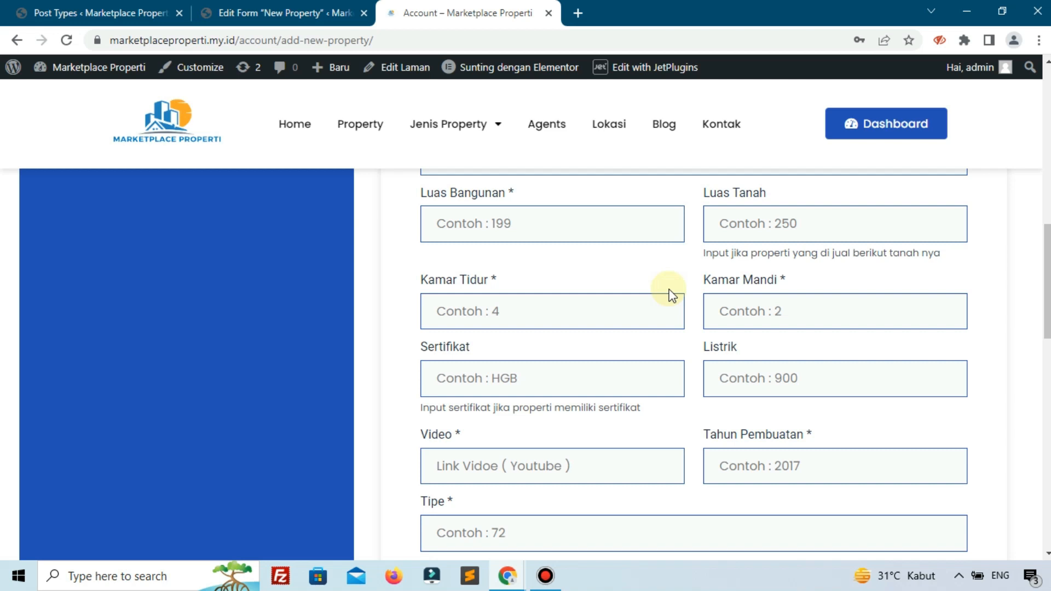
scroll(672, 296, "up", 3)
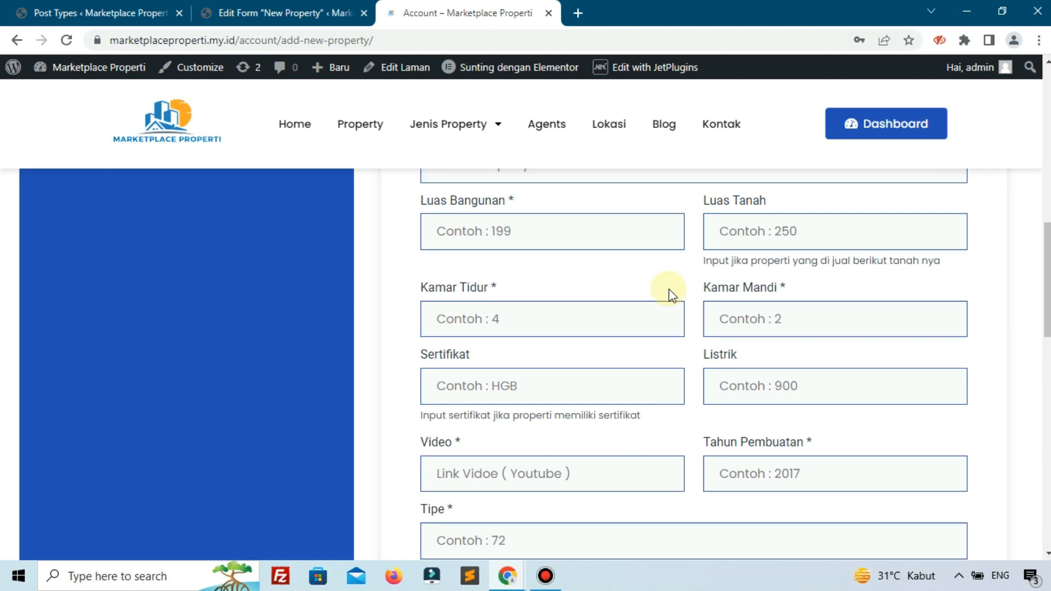
scroll(669, 296, "down", 2)
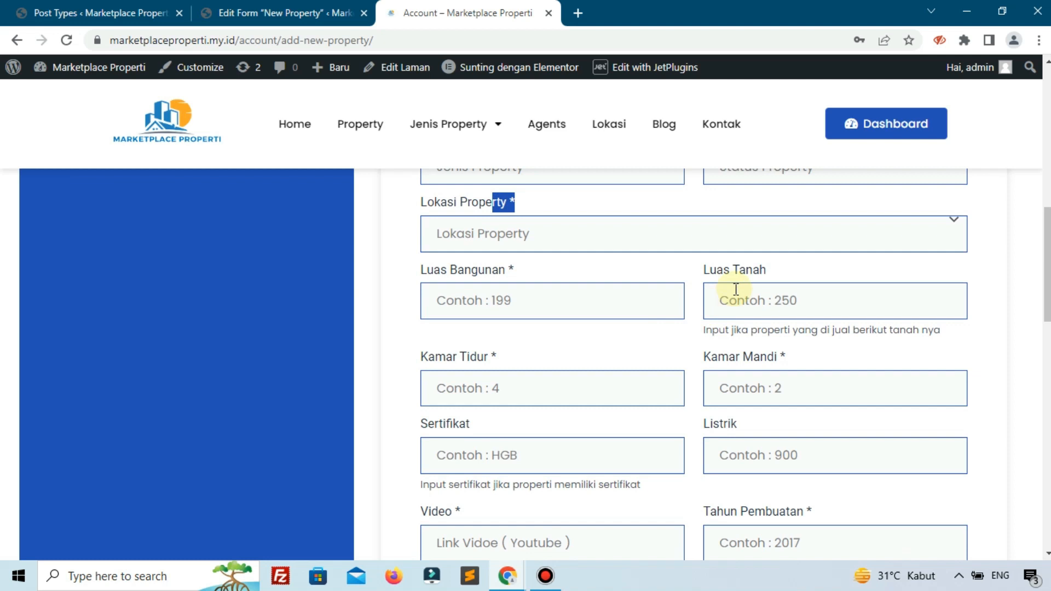
left_click(720, 269)
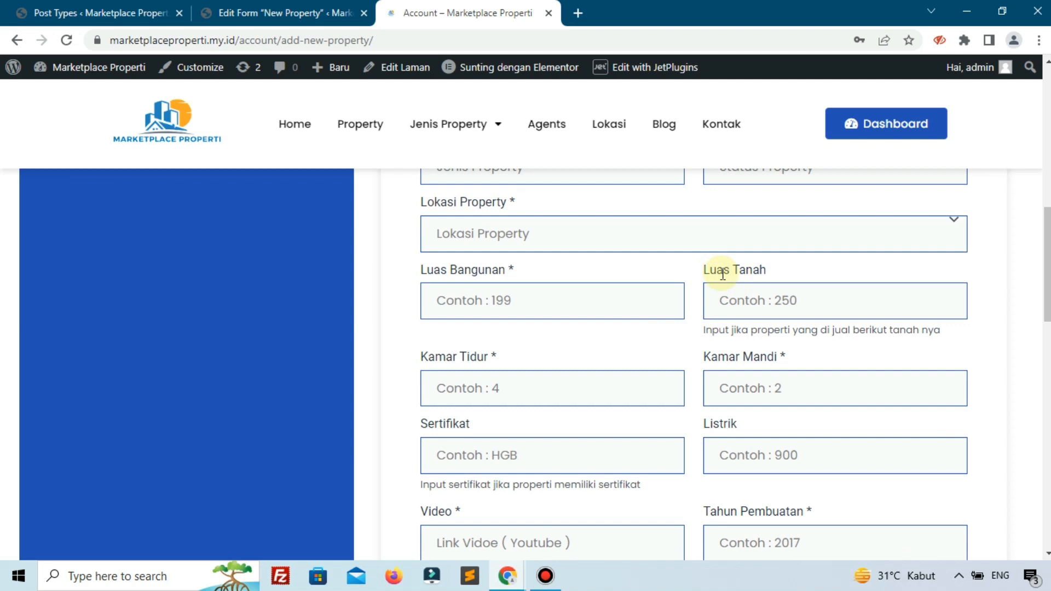
scroll(684, 268, "up", 1)
left_click(730, 376)
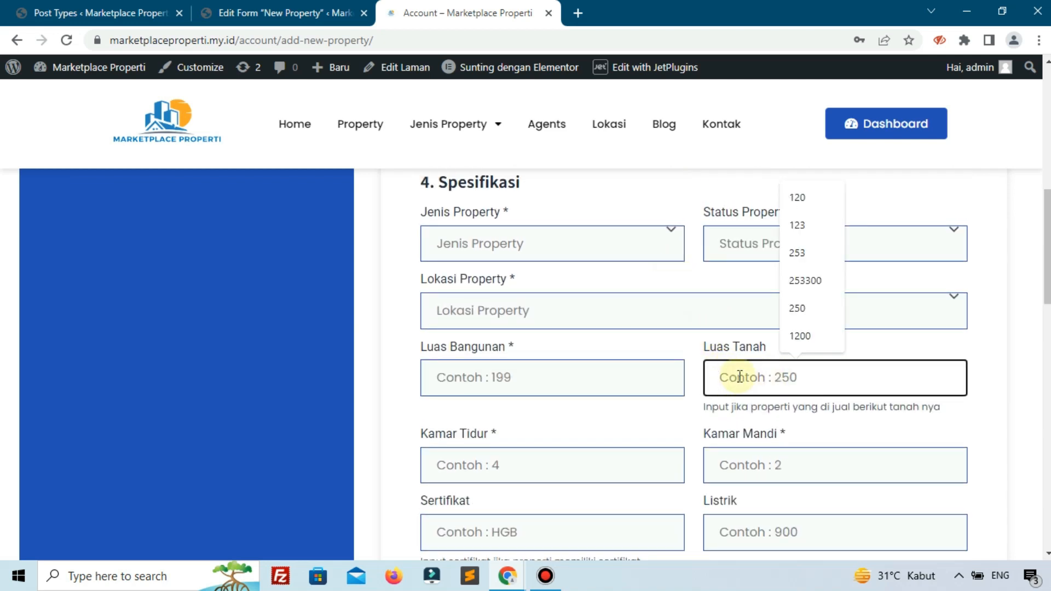
scroll(652, 377, "down", 2)
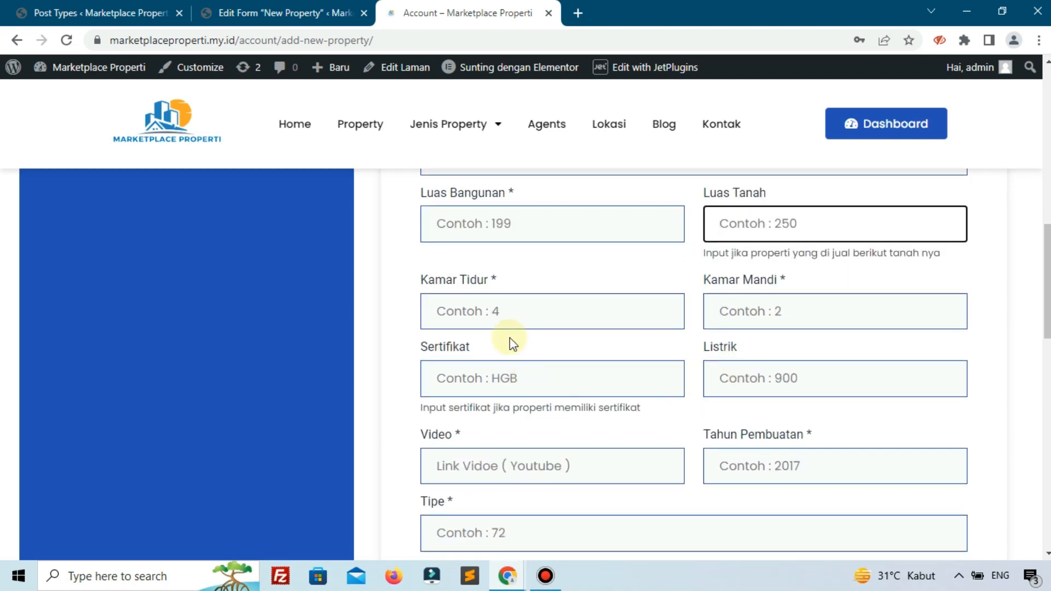
left_click(514, 374)
left_click(726, 379)
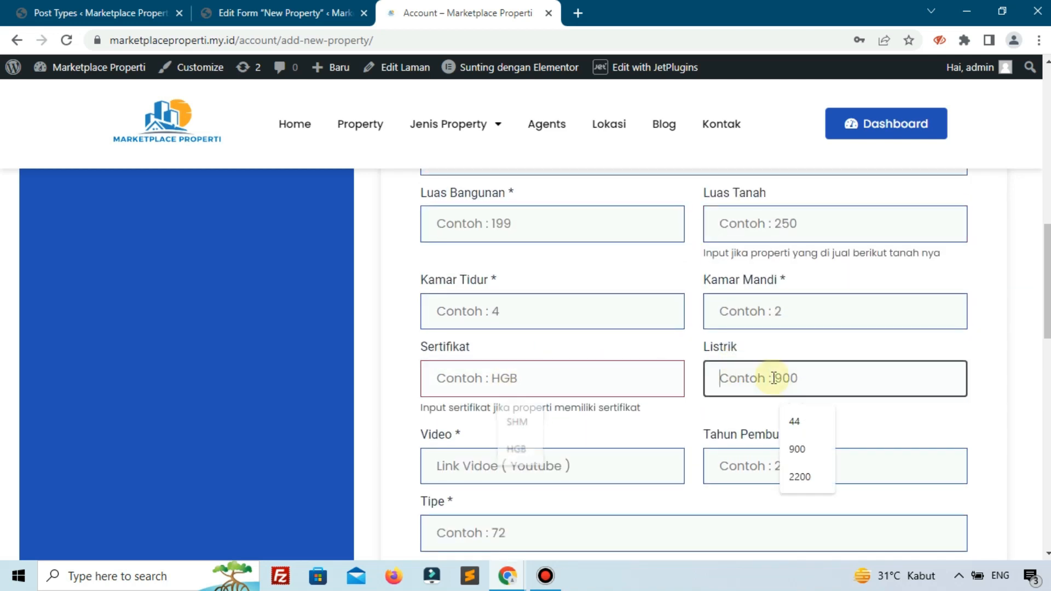
- Return to the form editor and make the Luas Tanah field optional
left_click(249, 8)
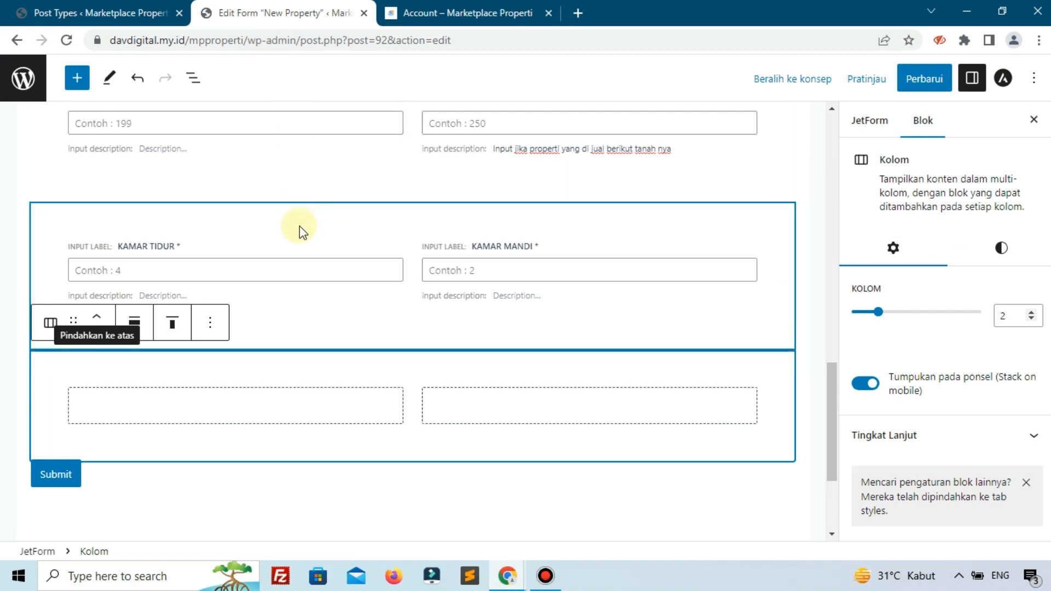
scroll(553, 253, "up", 2)
left_click(506, 189)
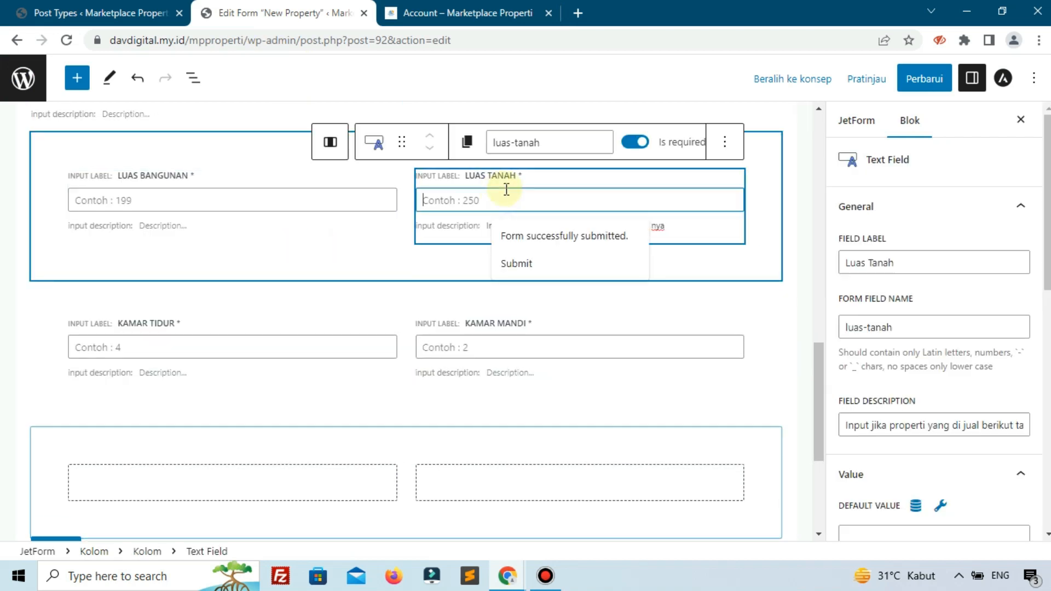
left_click(634, 141)
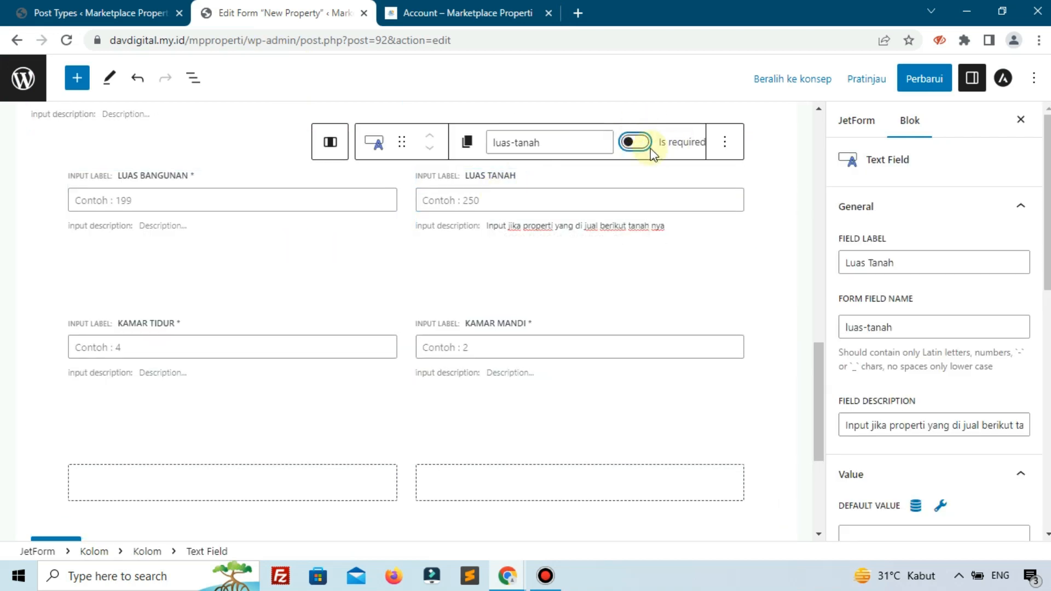
- Add a text field to the first column of the empty two-column block above the Submit button
scroll(124, 416, "down", 3)
left_click(166, 320)
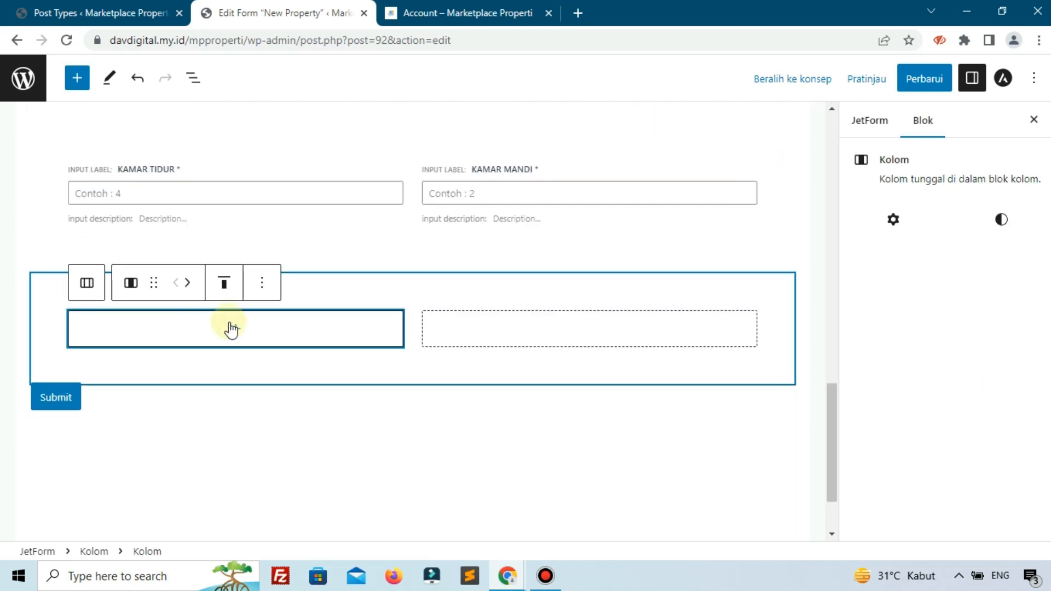
left_click(230, 331)
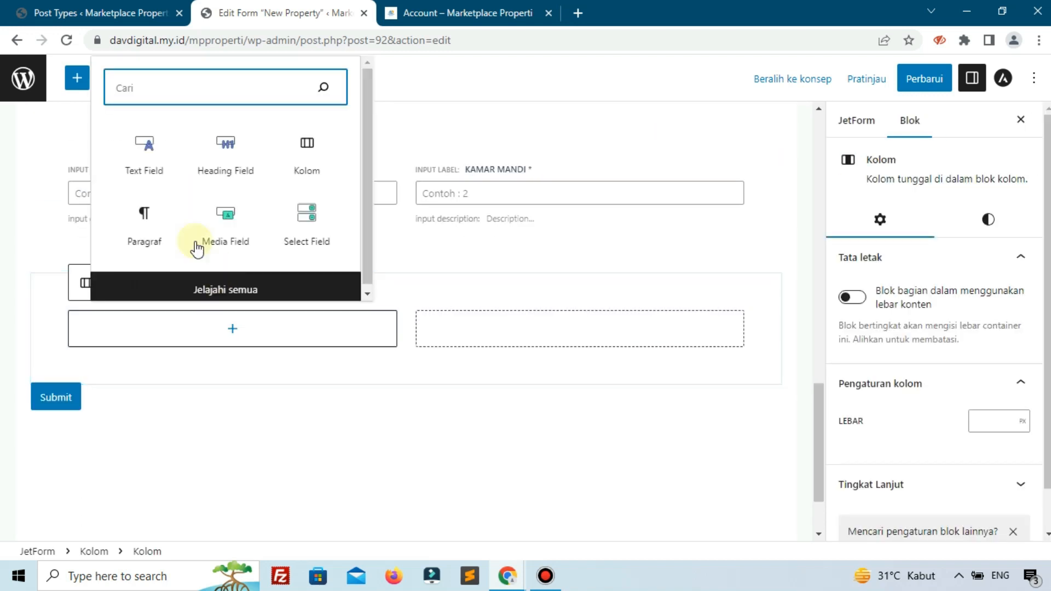
left_click(153, 163)
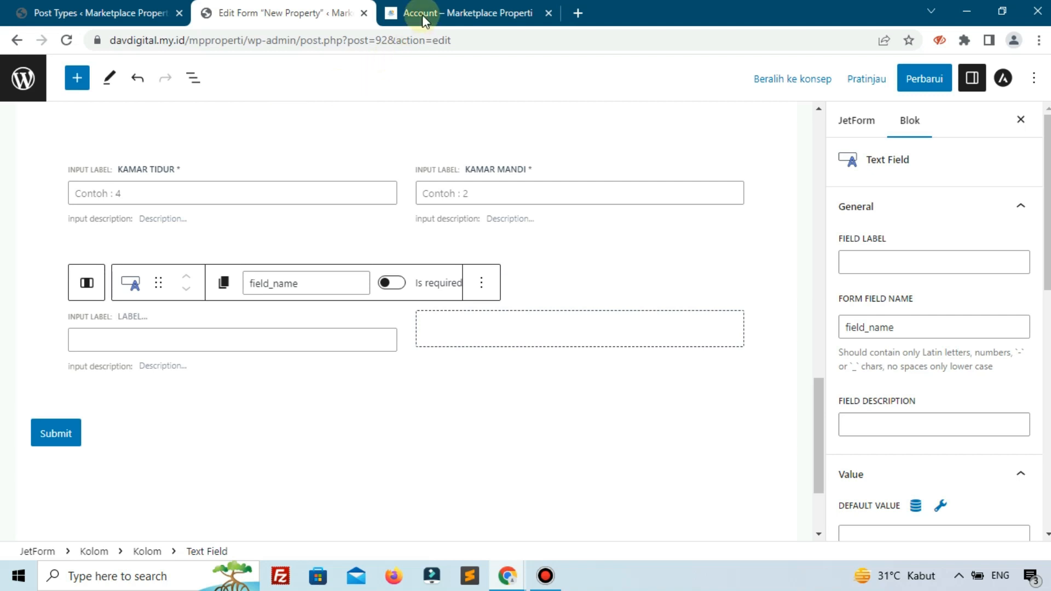
- Label the new text field "Sertifikat", following the reference page, and set its form field name to sertifikat
left_click(422, 14)
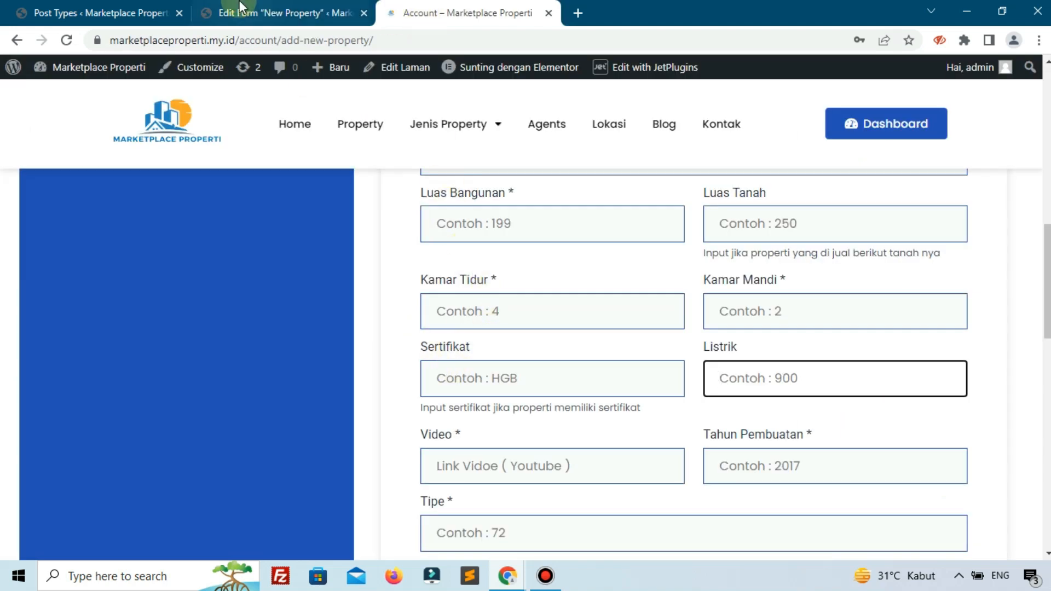
left_click(279, 13)
left_click(907, 264)
type("Serti")
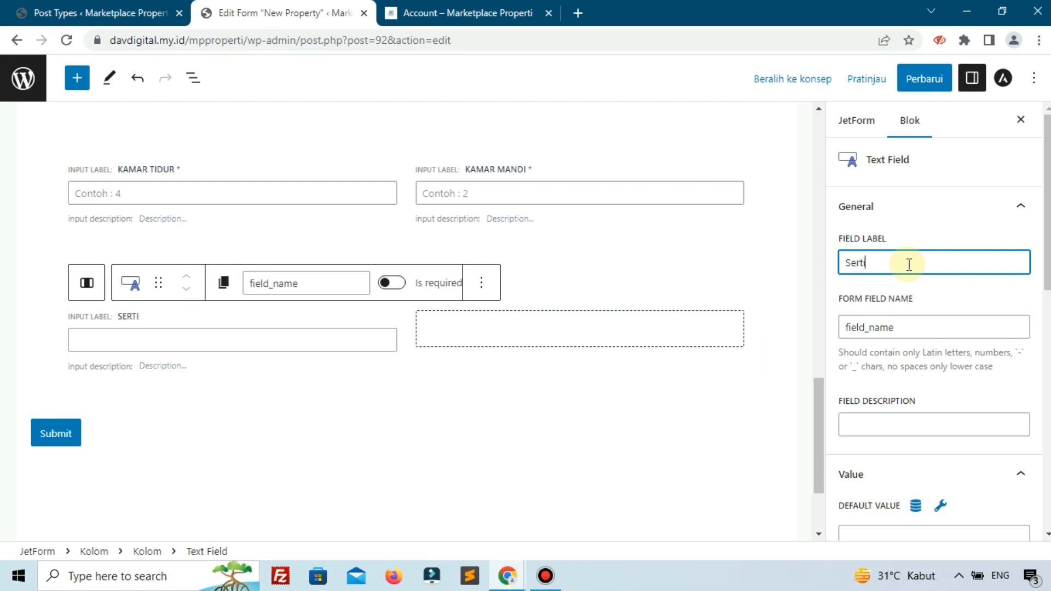
type("fikat")
left_click(911, 327)
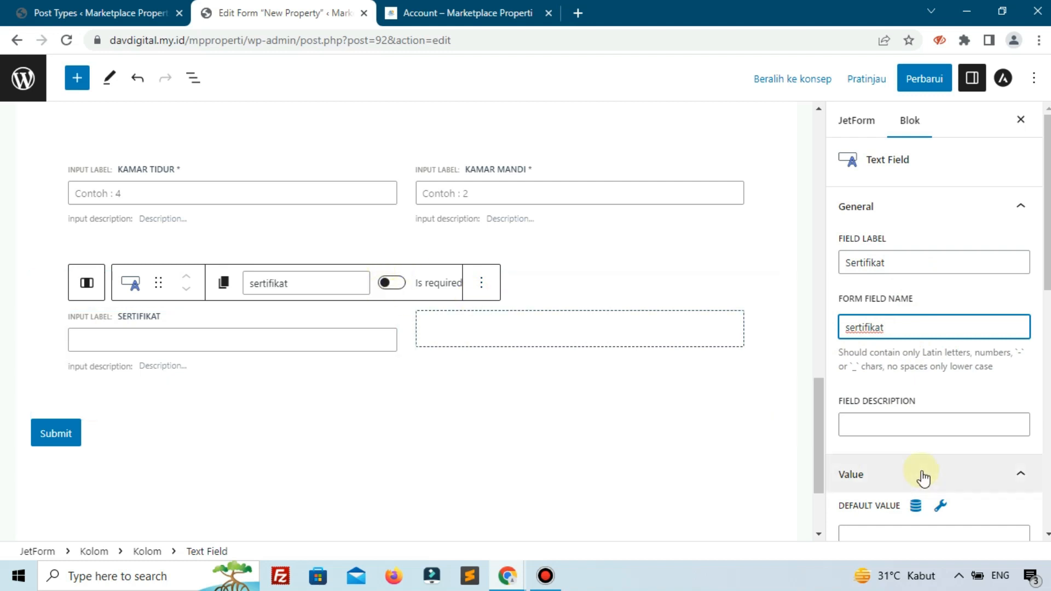
- Set the Sertifikat field's placeholder to the reference page's "Contoh : HGB"
scroll(924, 478, "down", 10)
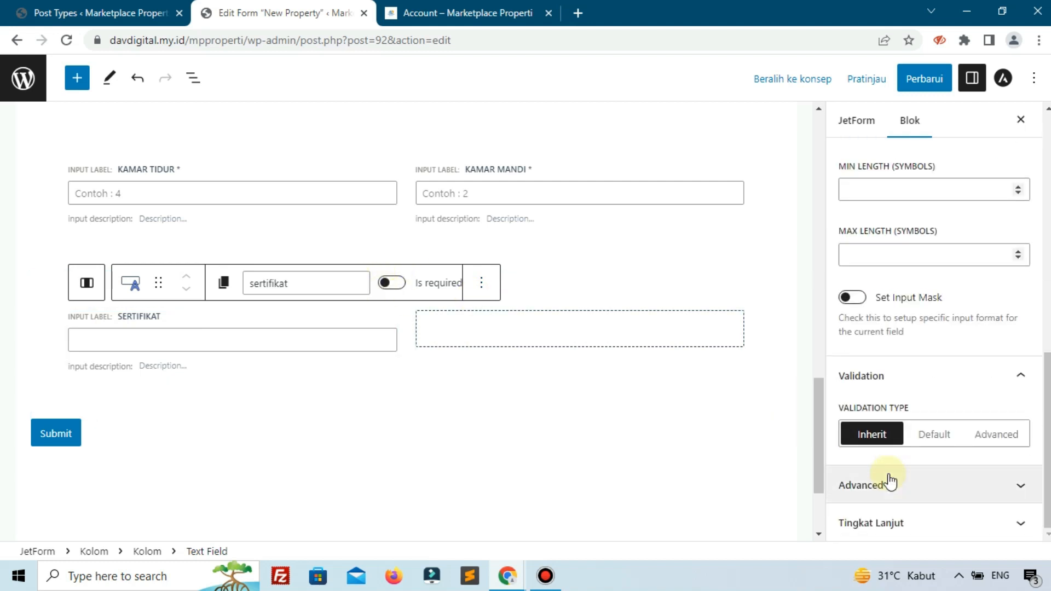
left_click(889, 483)
left_click(898, 322)
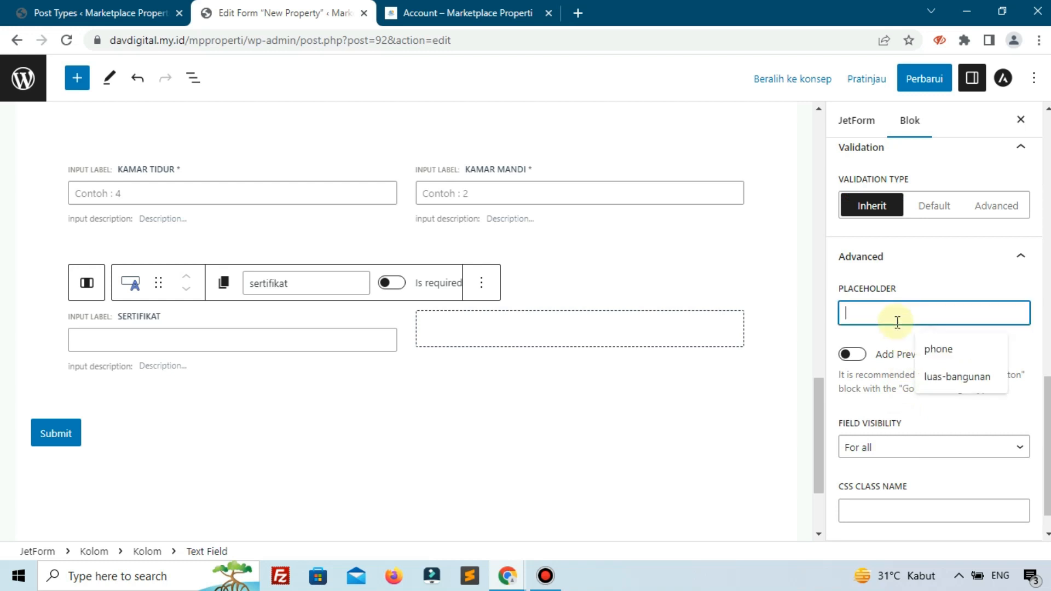
type("Contoh : HGB")
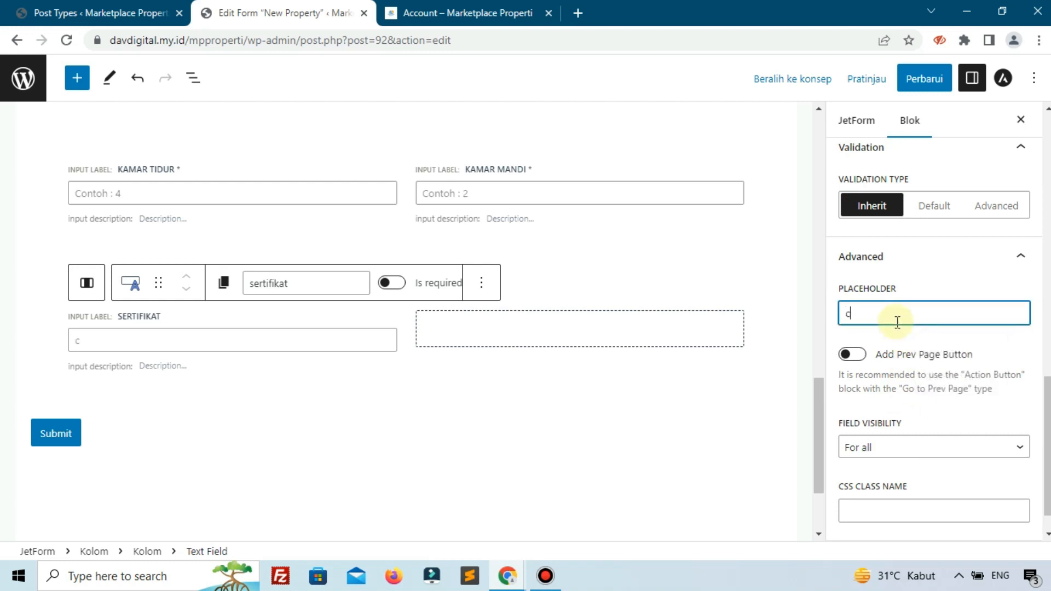
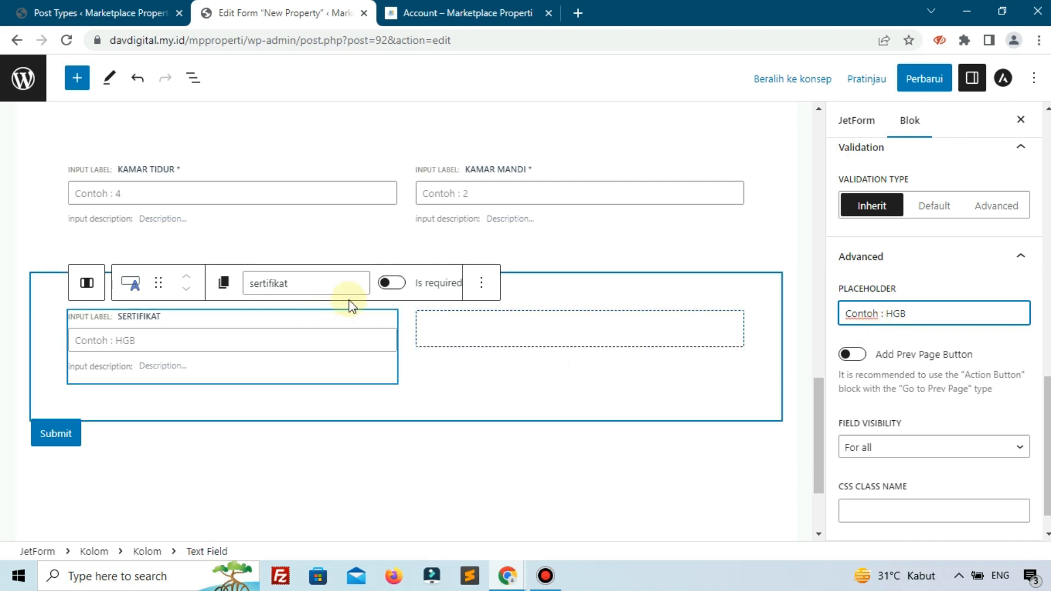
- Add a text field to the empty column beside Sertifikat and check its label on the reference page
left_click(612, 337)
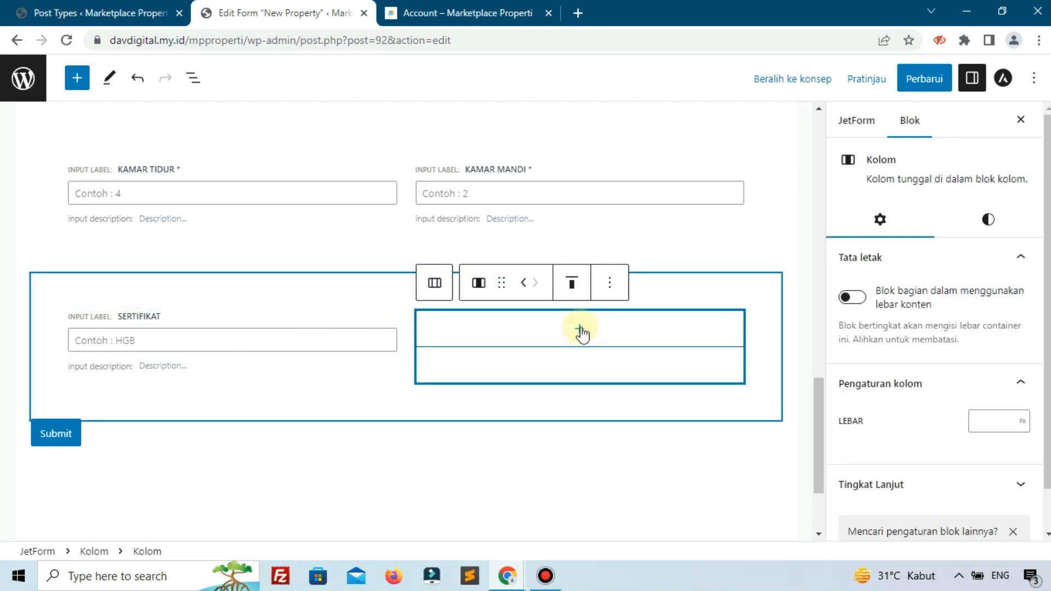
left_click(580, 330)
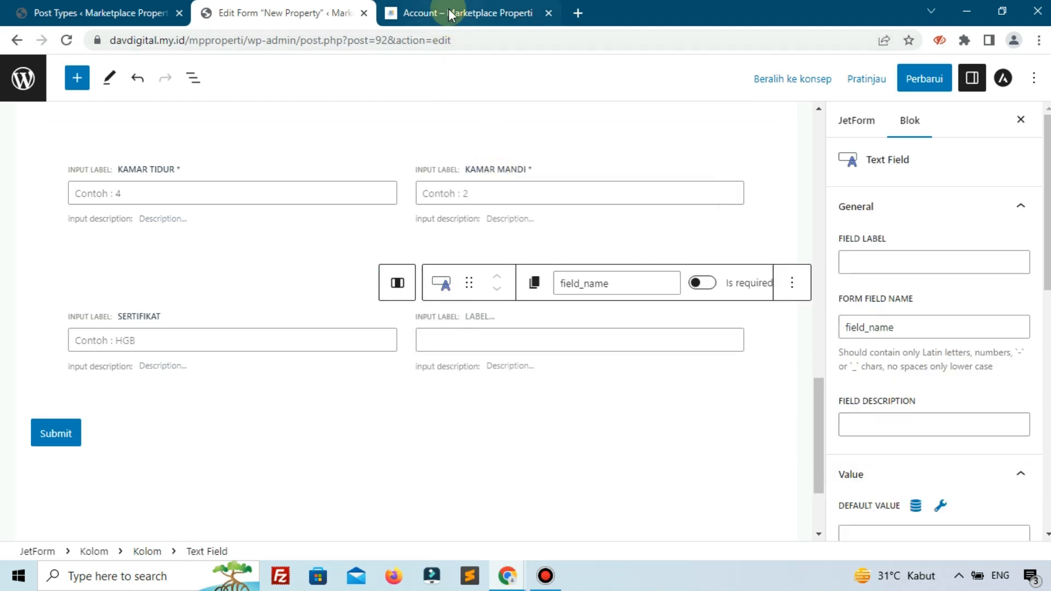
left_click(466, 12)
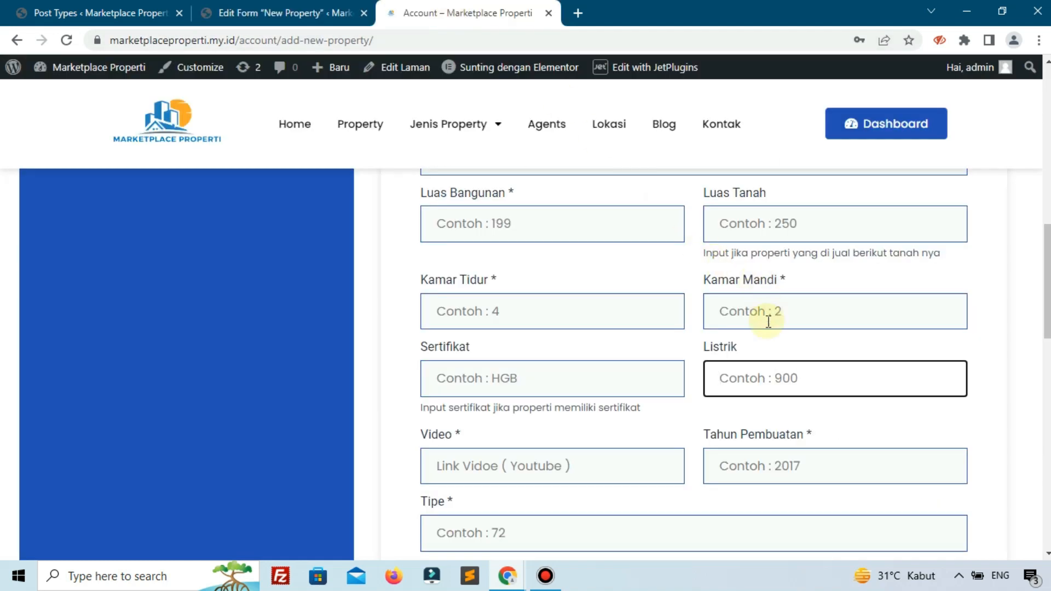
left_click(281, 12)
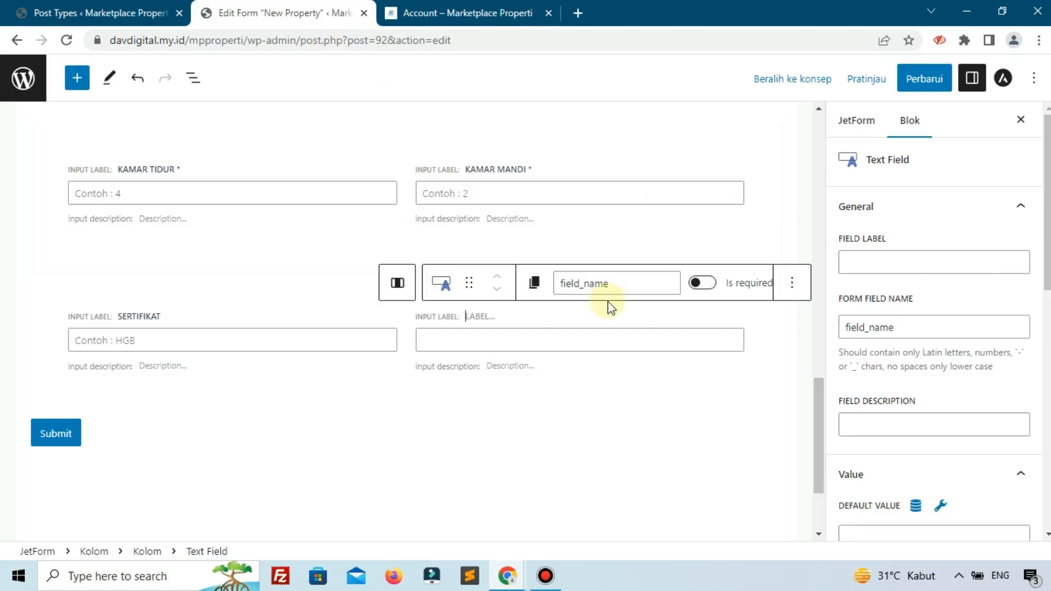
- Label the new text field "Listrik" and give it the form field name listrik
left_click(878, 266)
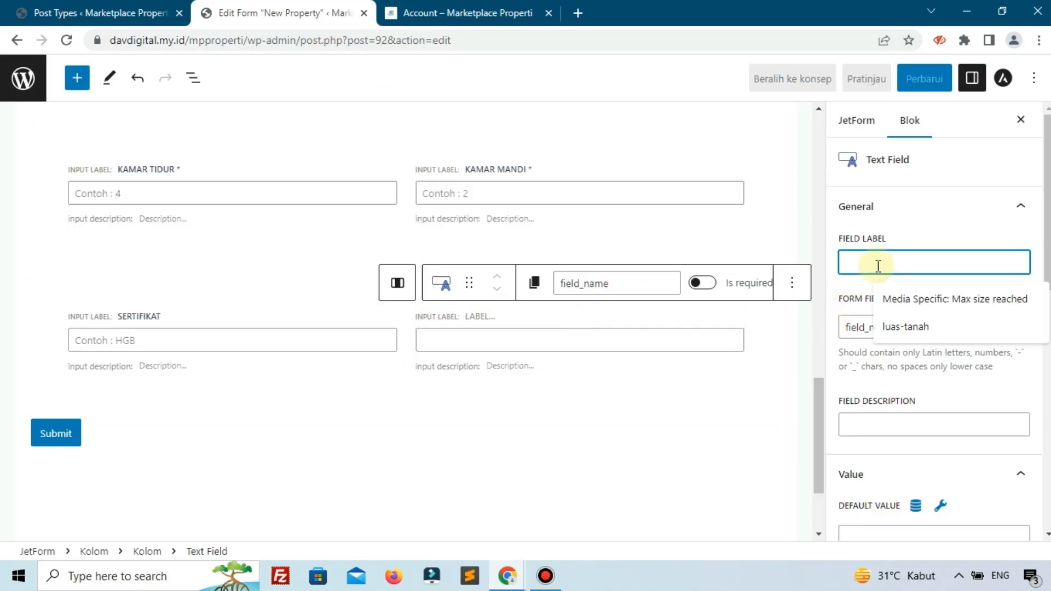
type("lIS")
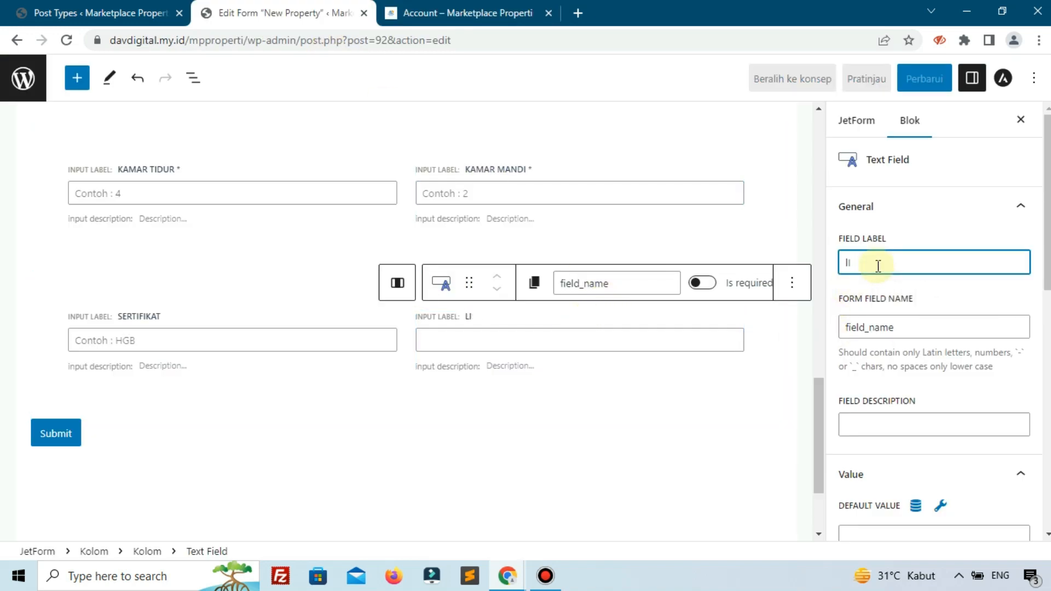
key("BackSpace")
key("BackSpace")
type("Listrik")
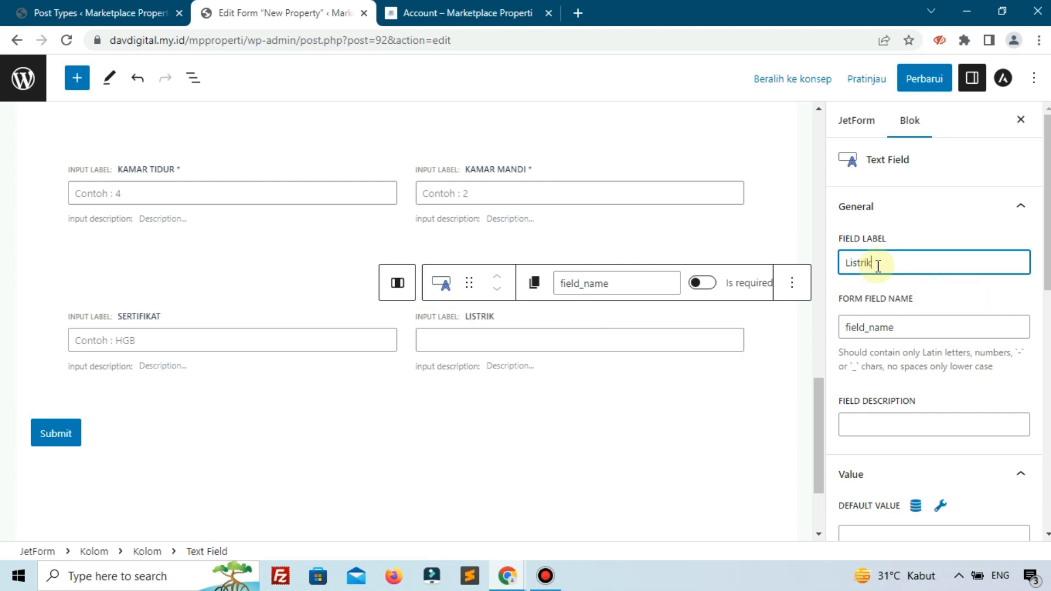
left_click(915, 294)
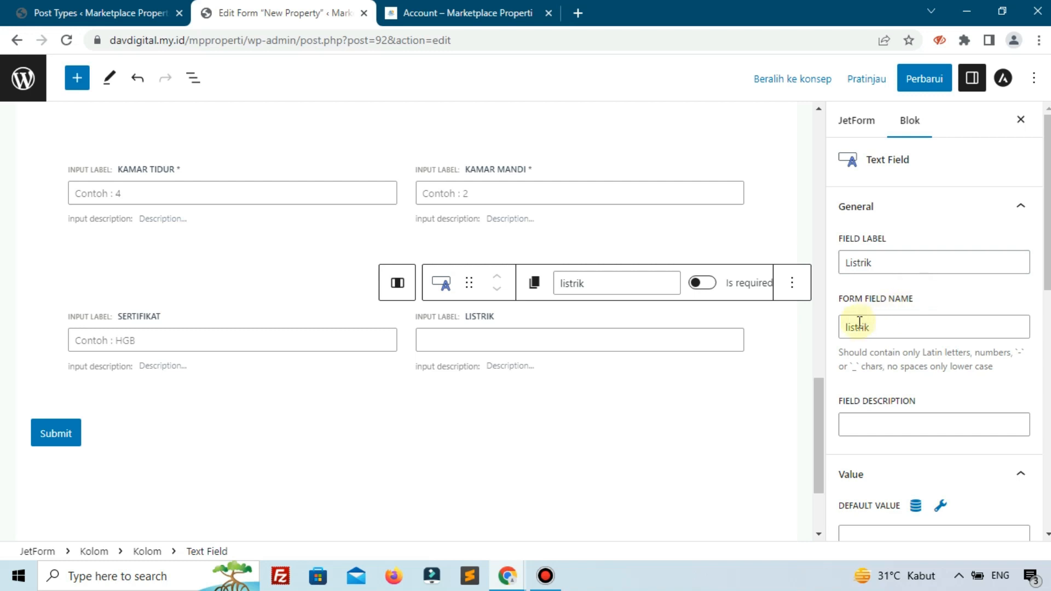
- Set the Listrik field's placeholder to the reference page's "Contoh : 900"
scroll(925, 386, "down", 5)
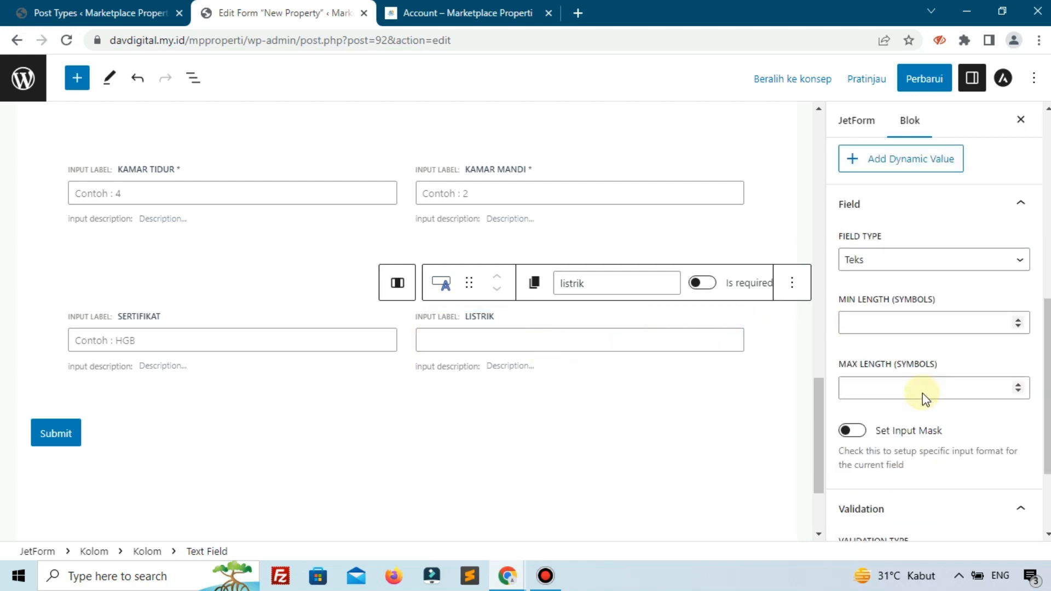
left_click(872, 484)
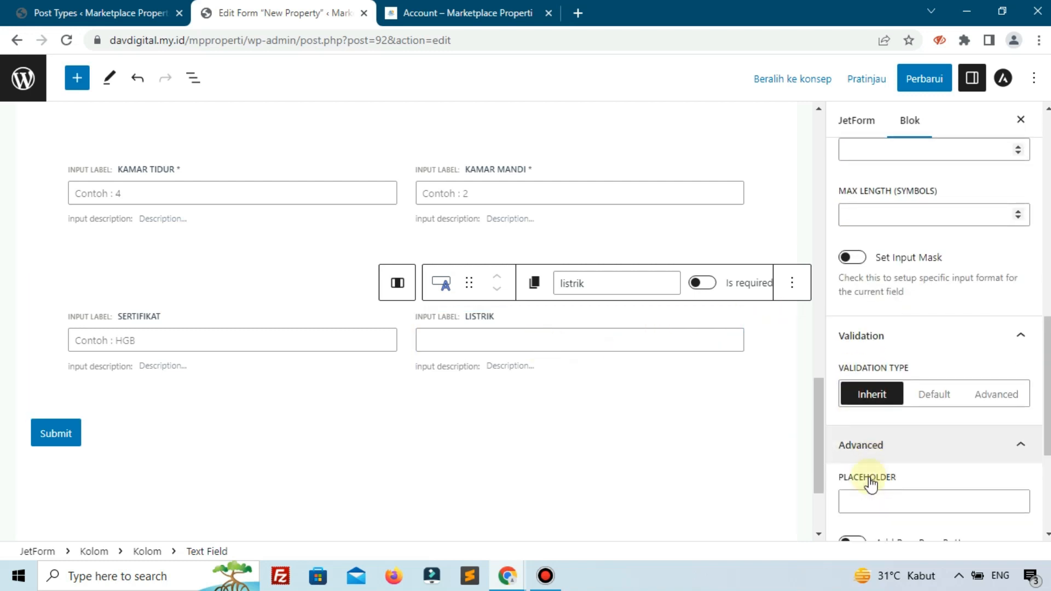
left_click(883, 310)
key("ctrl+Tab")
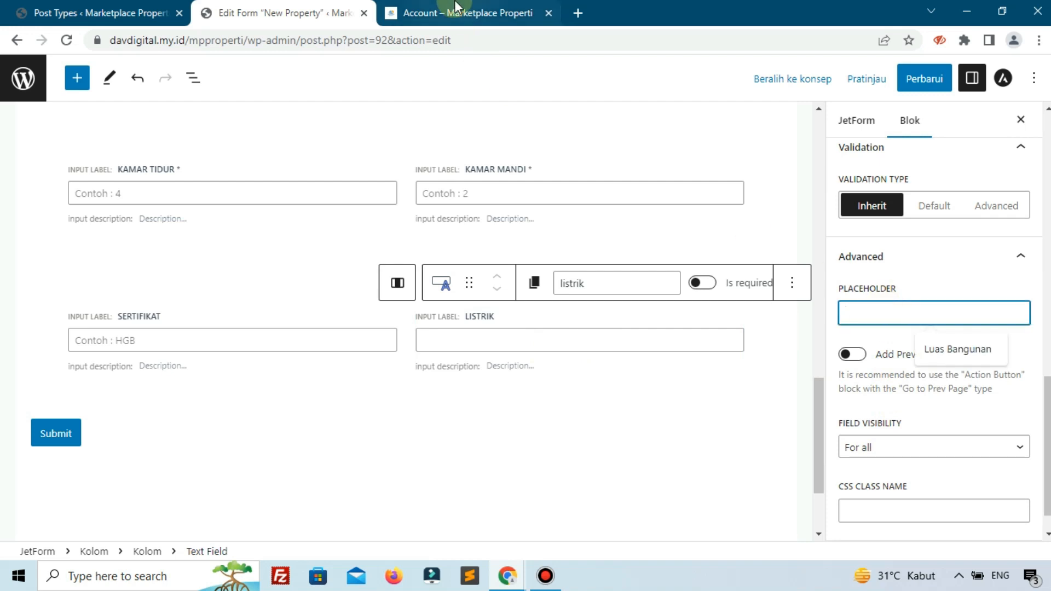
left_click(306, 13)
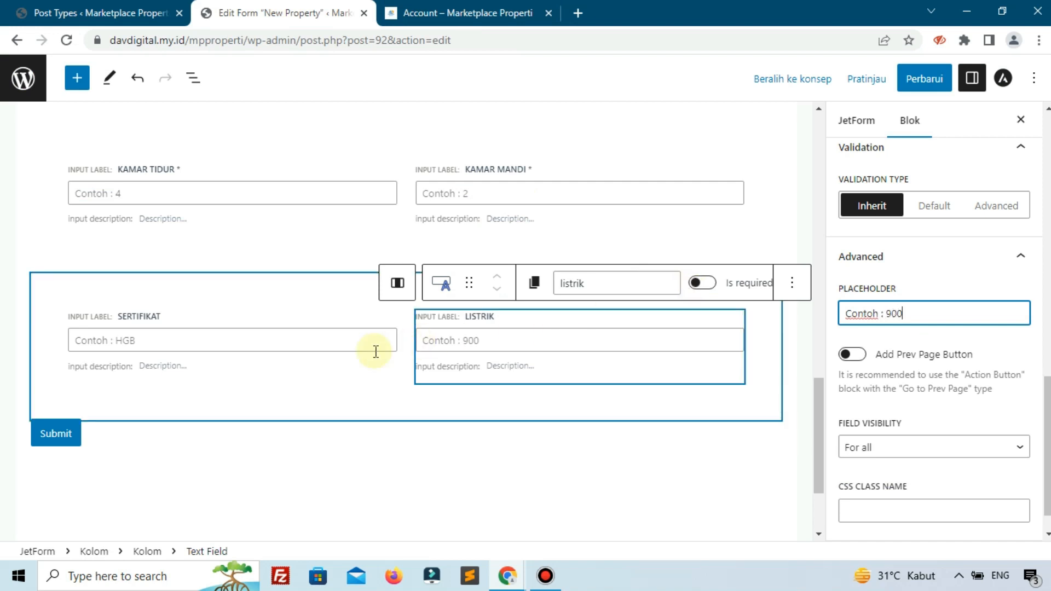
- Check the reference page for the fields that follow Sertifikat and Listrik
left_click(419, 6)
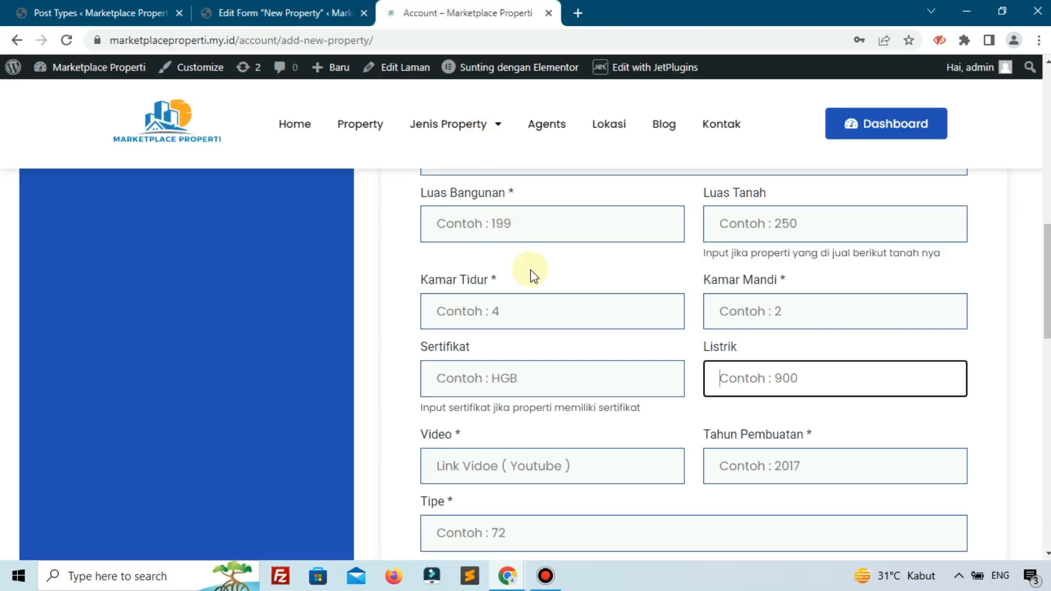
scroll(530, 270, "down", 3)
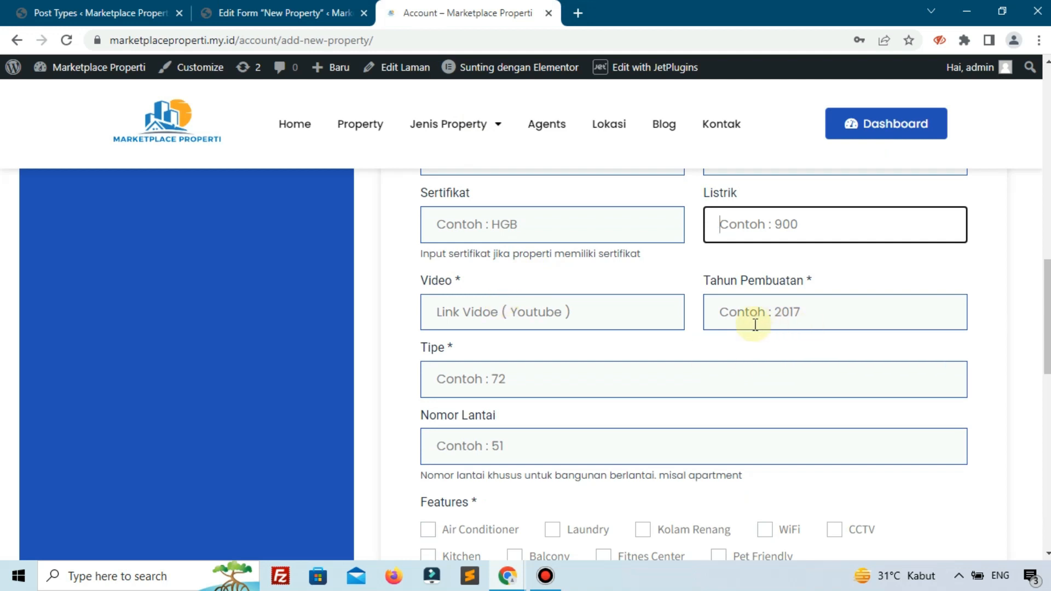
left_click(277, 11)
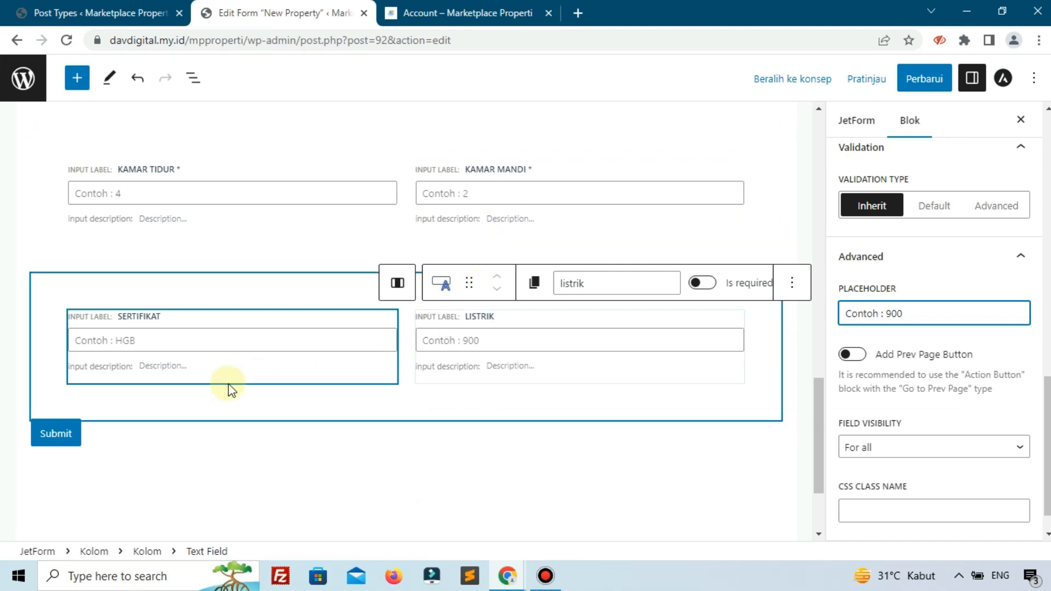
- Add a 50 / 50 column block at the end of the form and move it above the Submit button
scroll(536, 432, "down", 3)
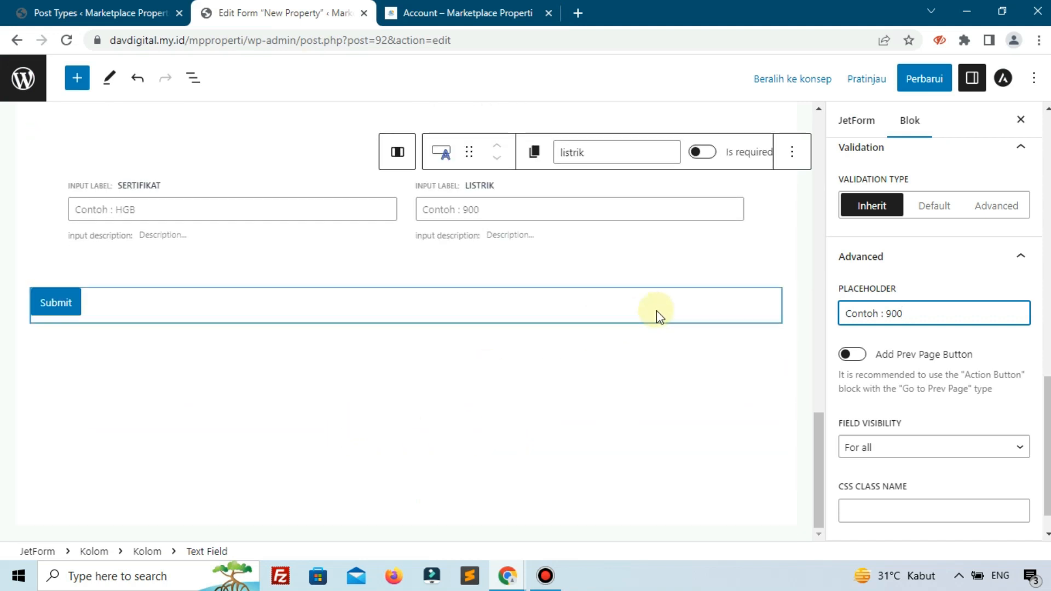
left_click(712, 316)
left_click(761, 357)
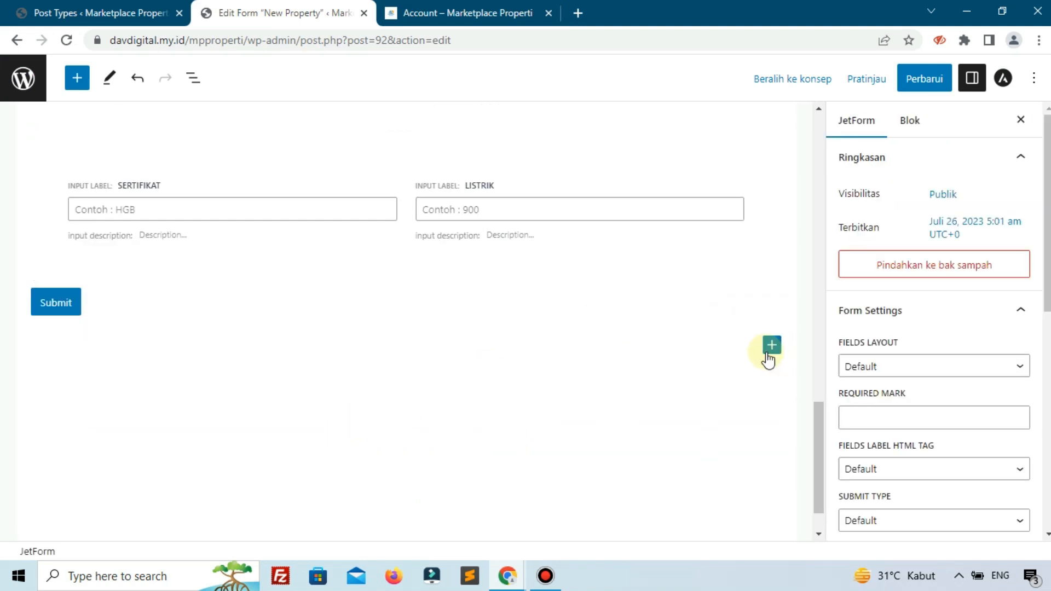
left_click(769, 350)
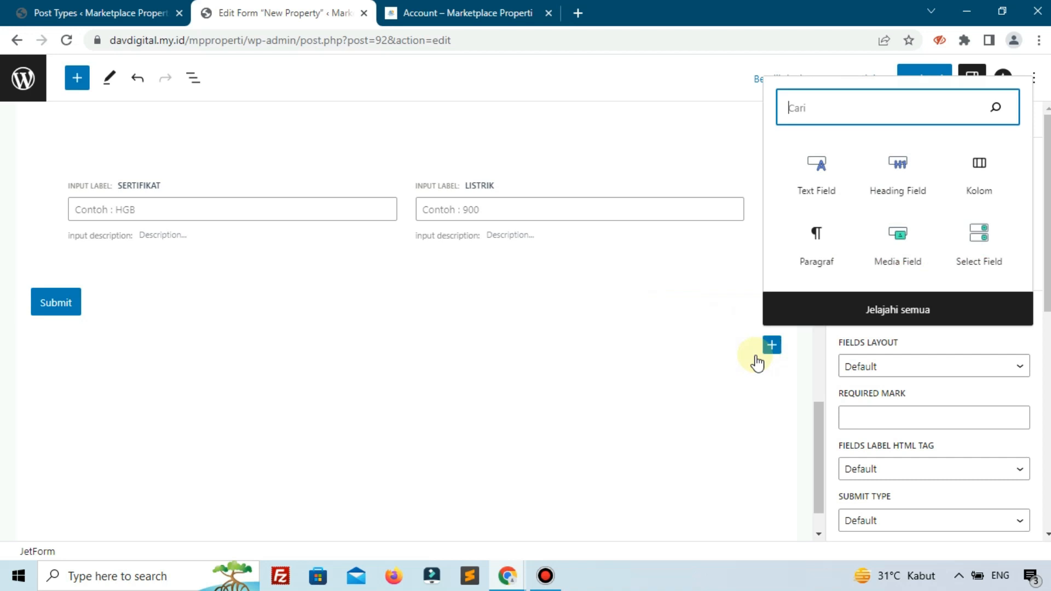
left_click(962, 172)
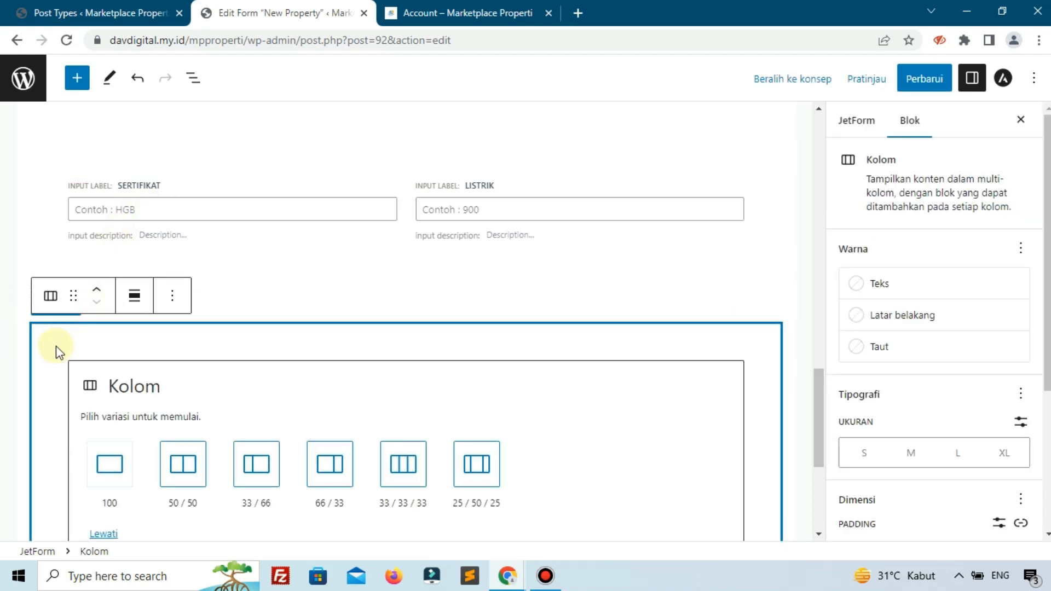
left_click(188, 493)
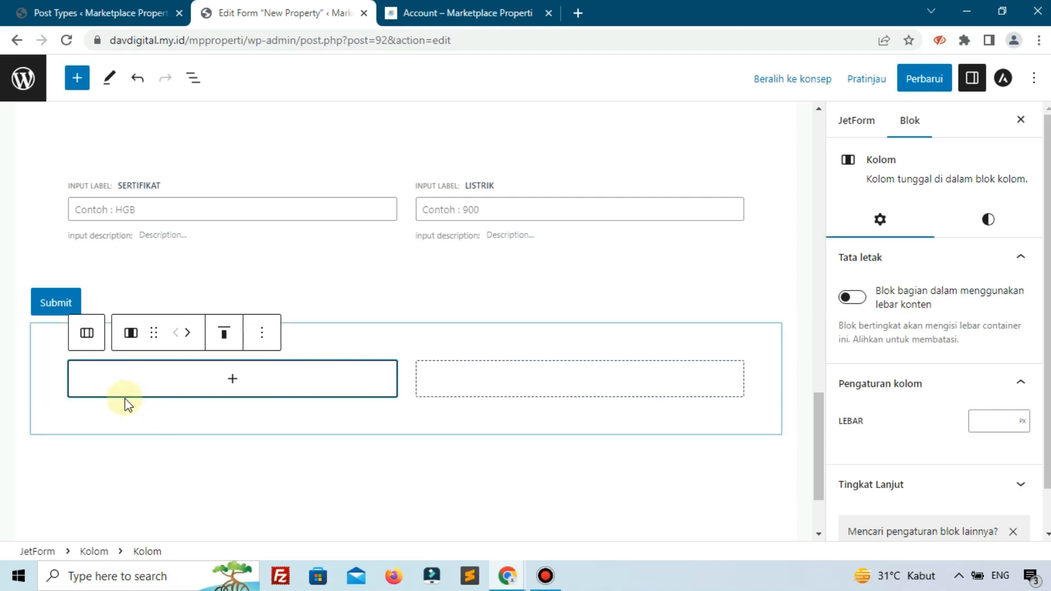
left_click(43, 355)
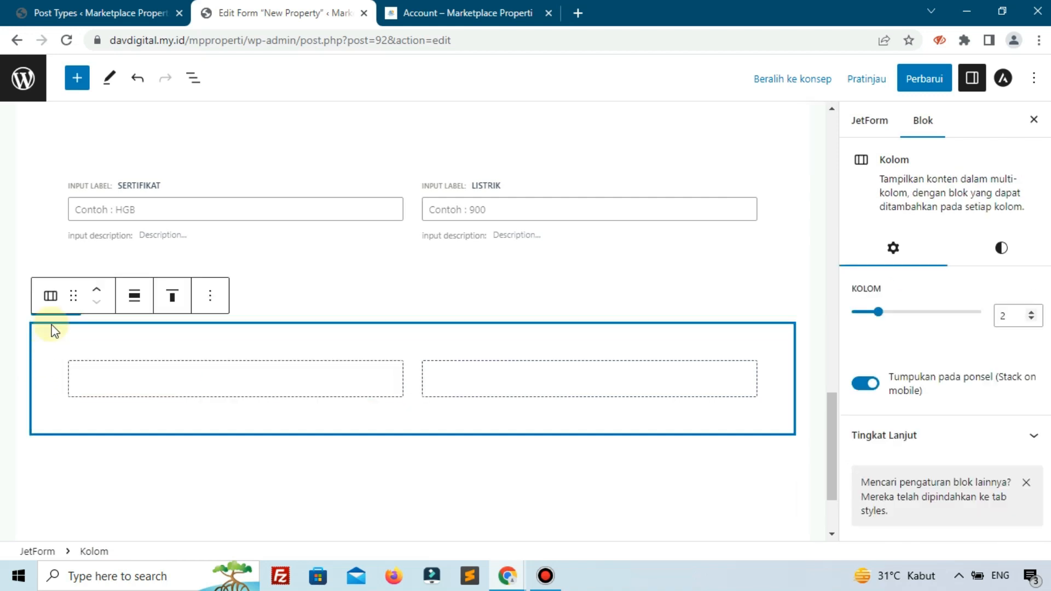
left_click(96, 290)
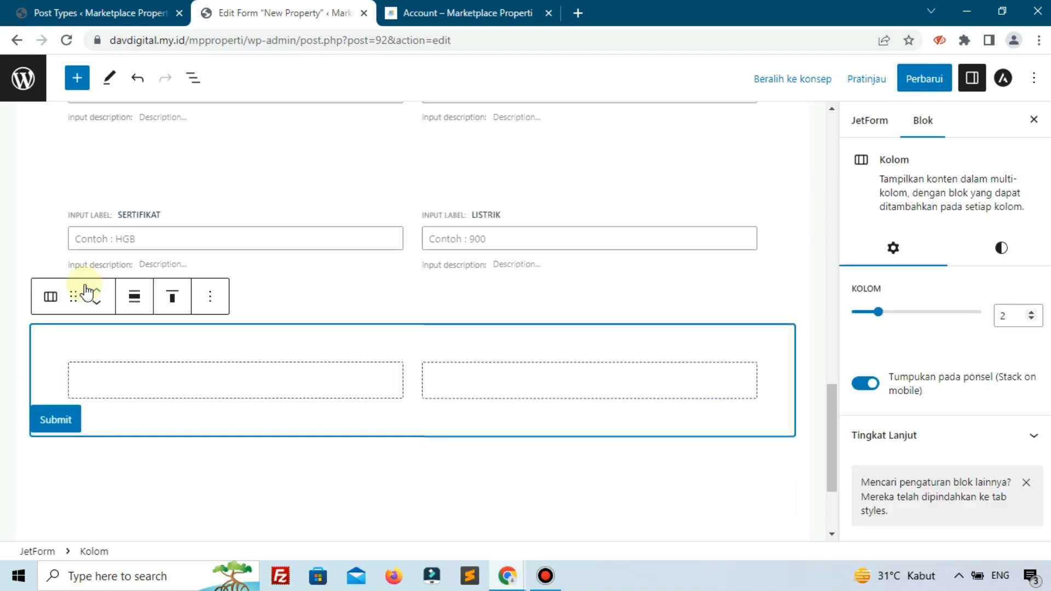
- Add a text field to the first column of the new block, checking the reference page for the matching field
left_click(219, 383)
left_click(229, 382)
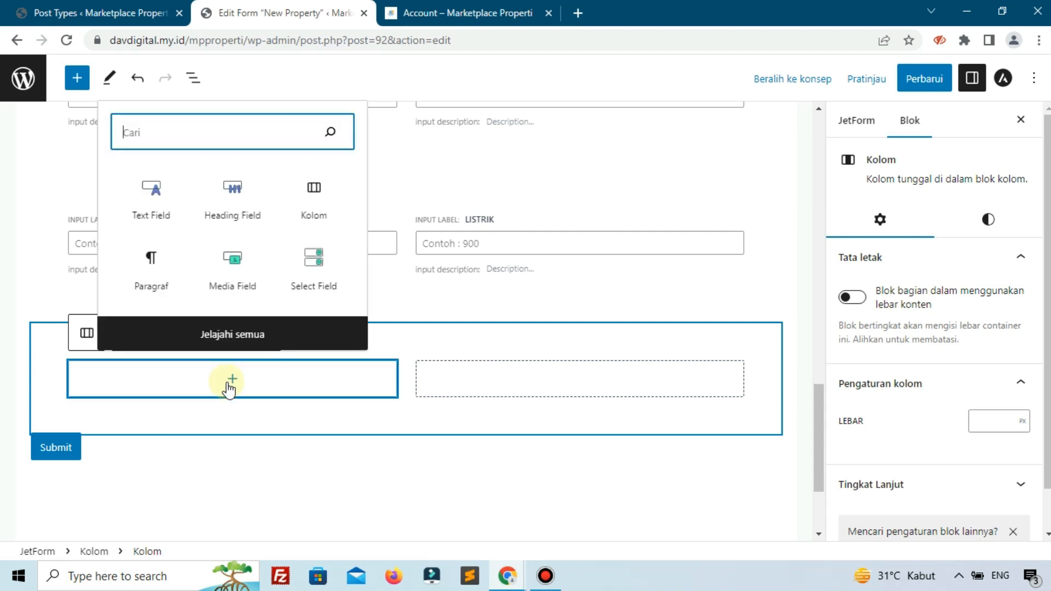
left_click(464, 6)
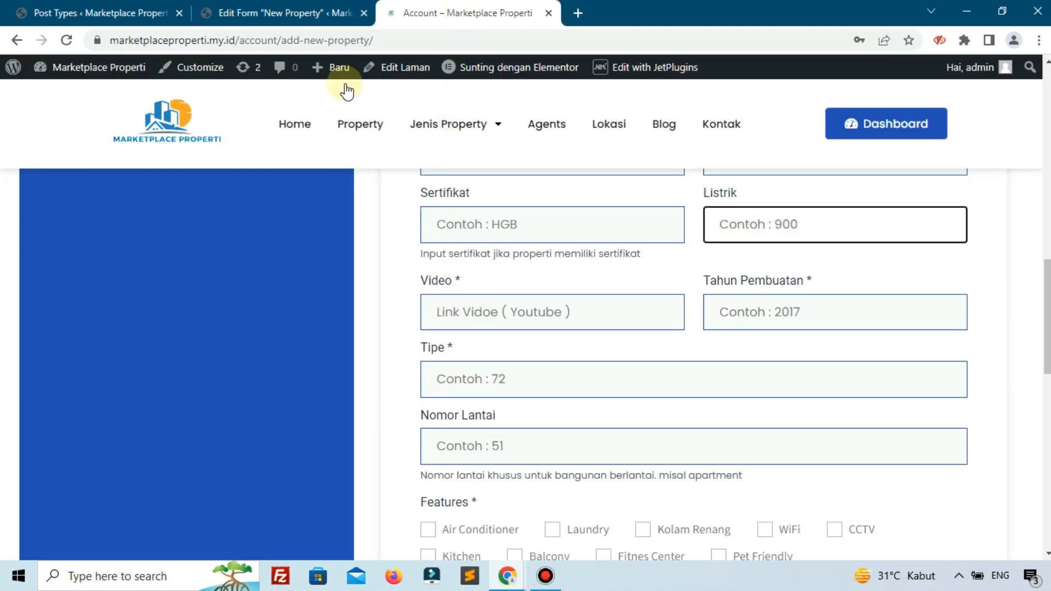
left_click(280, 13)
left_click(156, 198)
- Label the new text field "Video" with the form field name video, and make it required
left_click(851, 263)
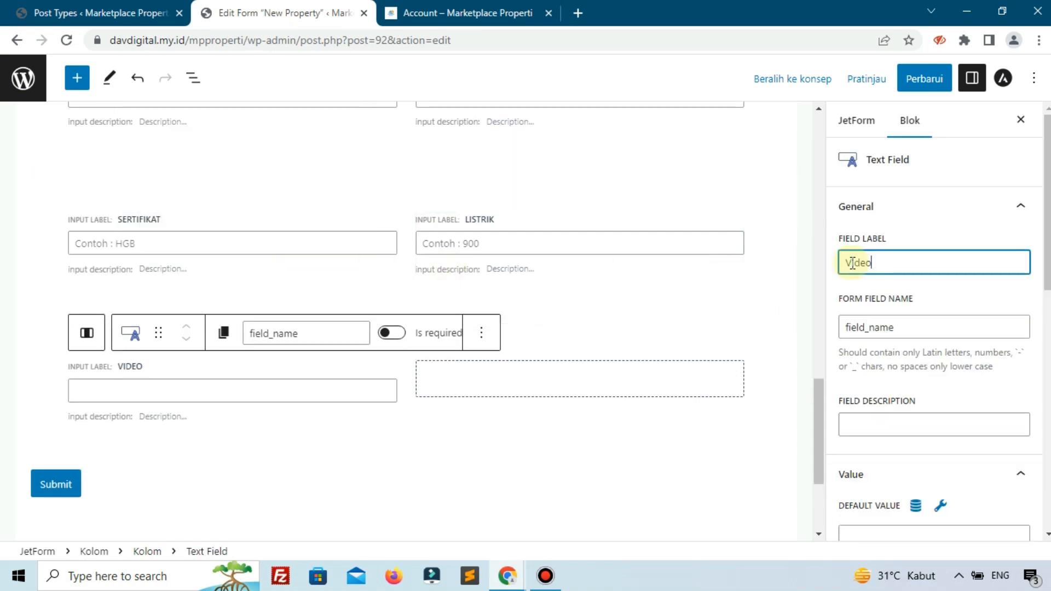
left_click(944, 284)
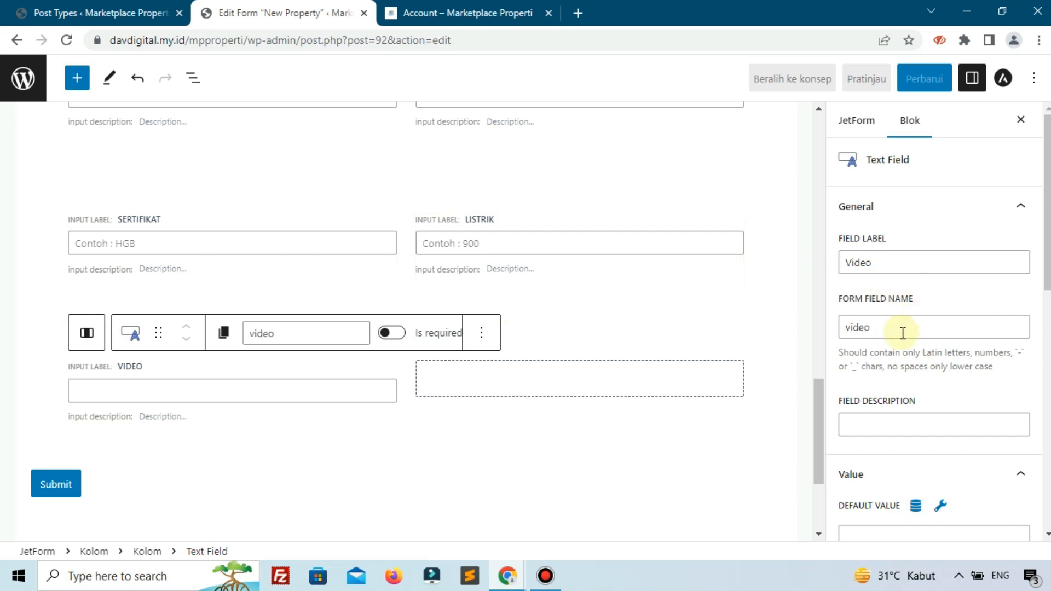
scroll(921, 336, "down", 5)
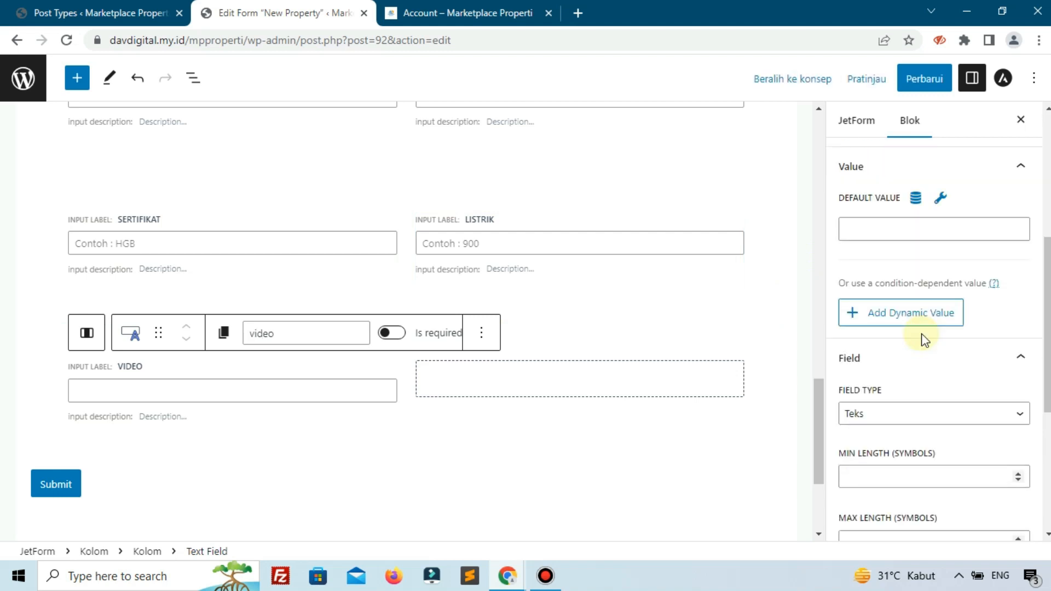
left_click(388, 336)
- Set the Video field's placeholder to "Link Video Youtube"
scroll(908, 378, "down", 5)
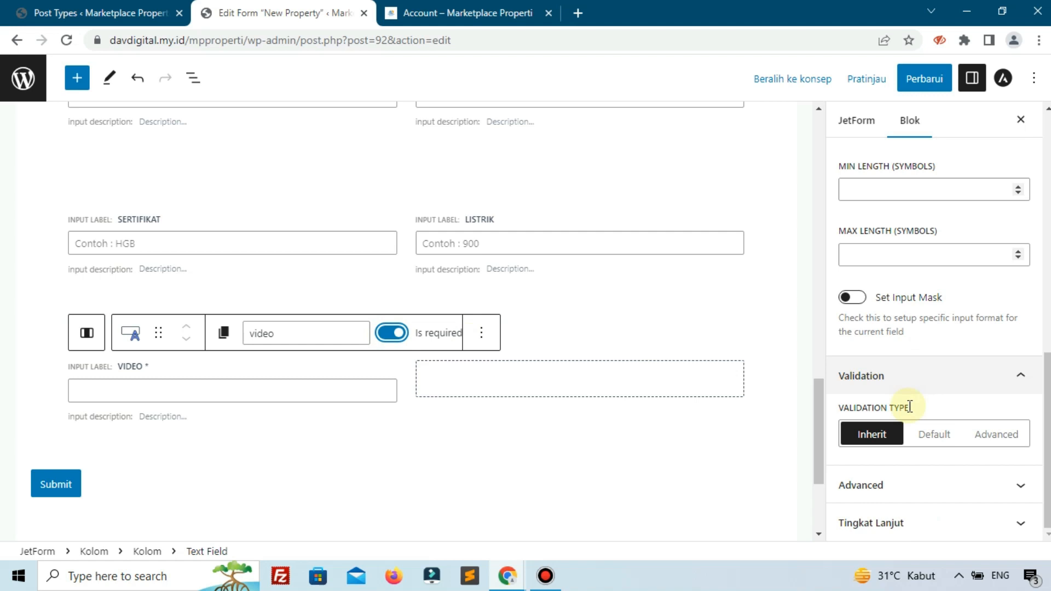
left_click(875, 481)
scroll(903, 394, "down", 3)
left_click(907, 317)
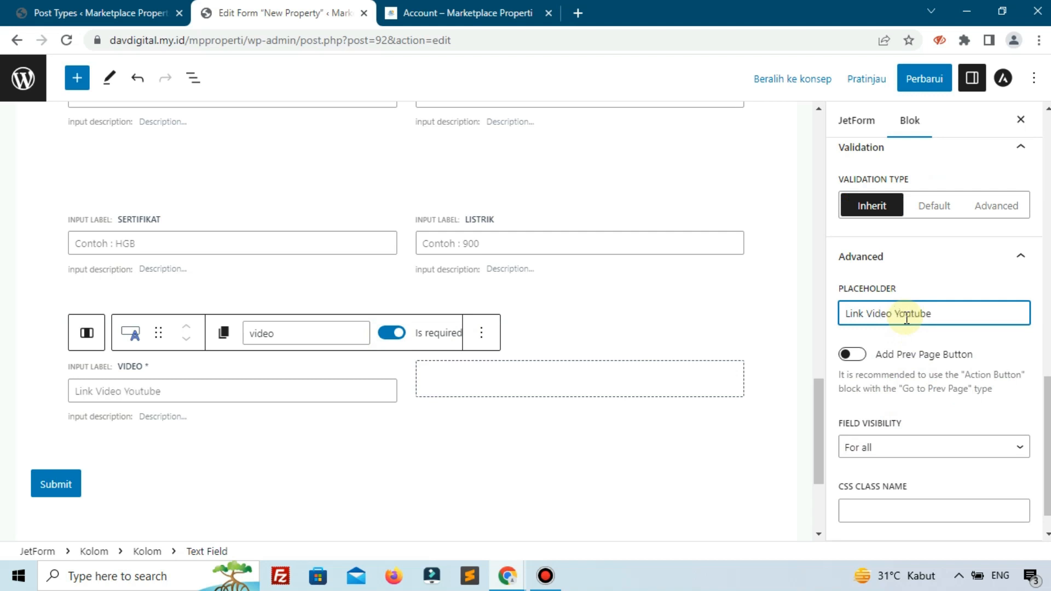
- Add a text field to the empty second column beside the Video field, checking the reference page for the matching field
left_click(465, 13)
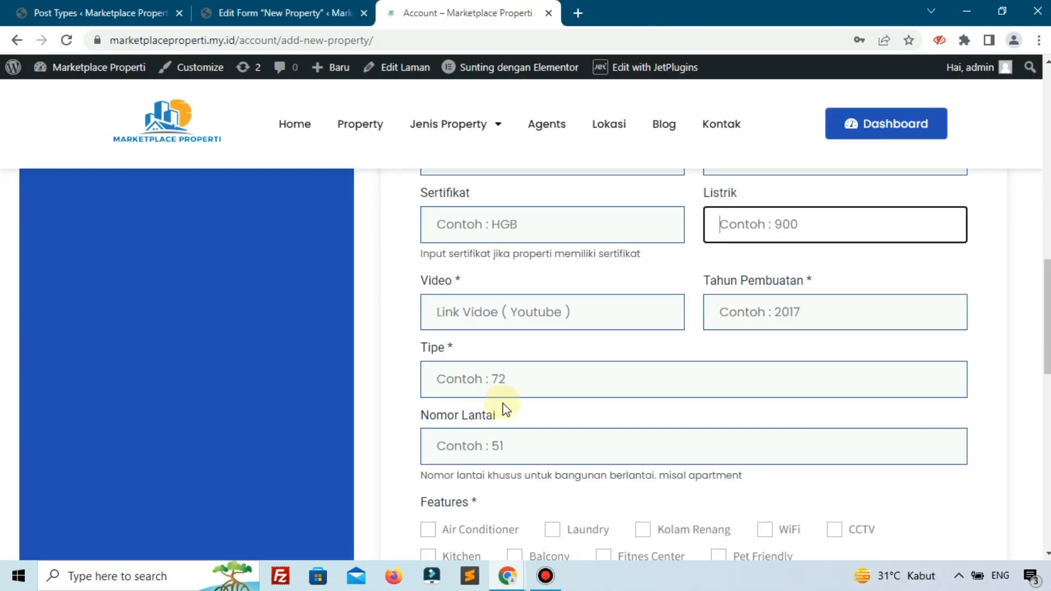
left_click(289, 13)
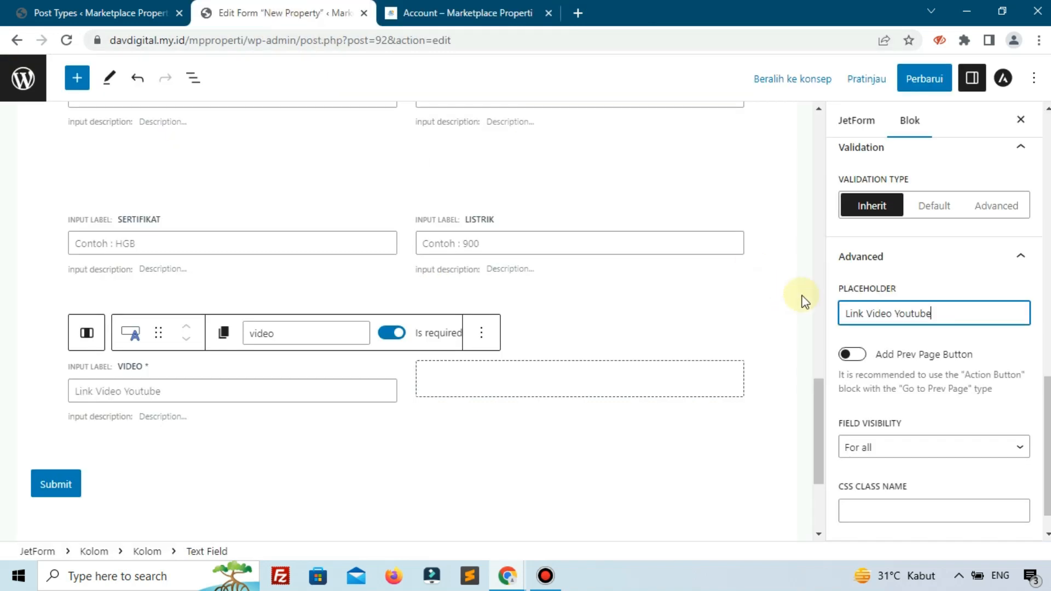
left_click(487, 388)
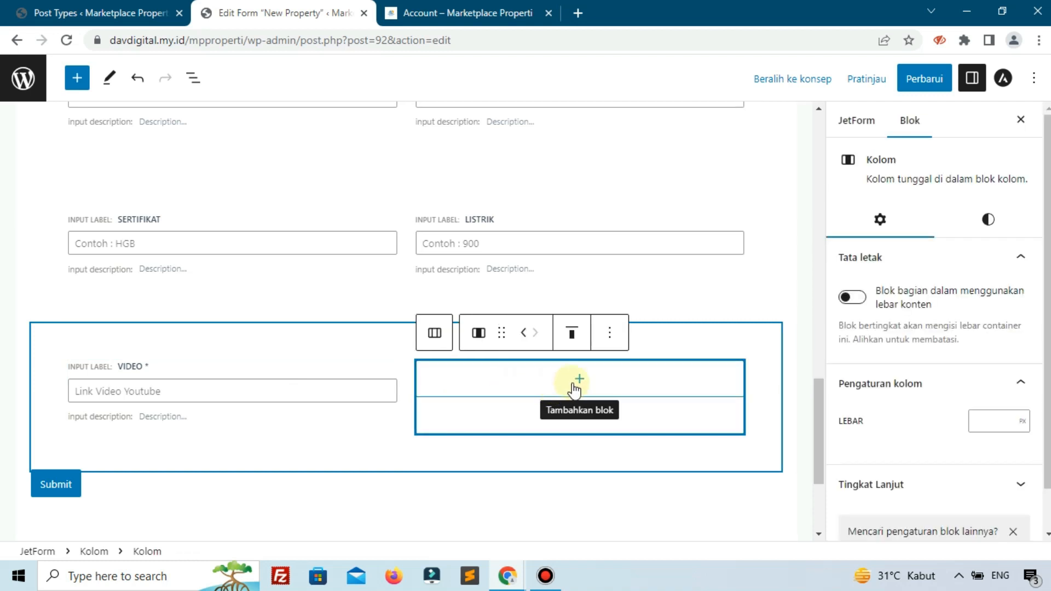
left_click(471, 12)
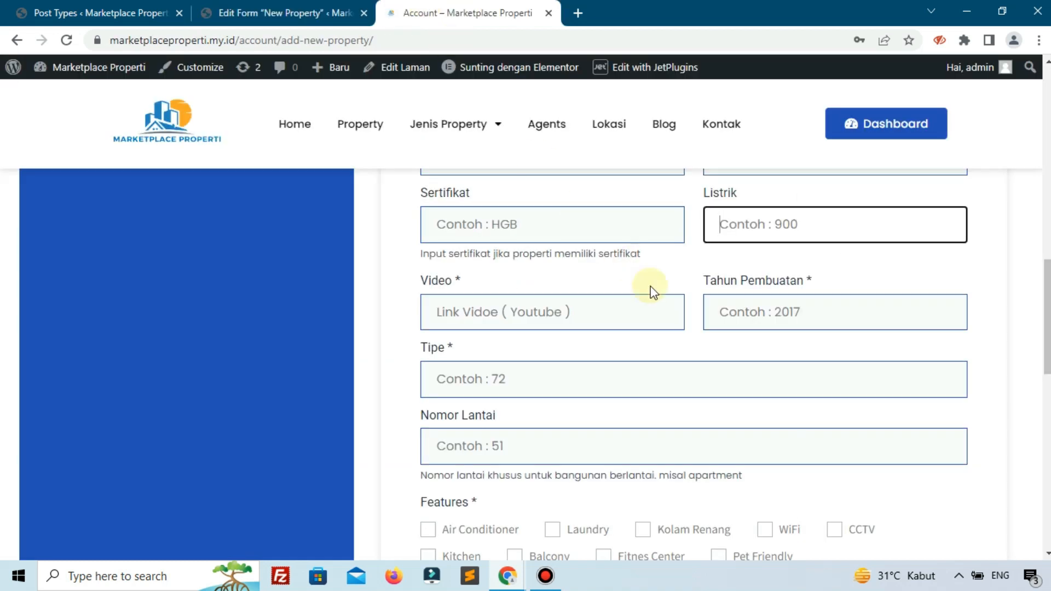
left_click(293, 15)
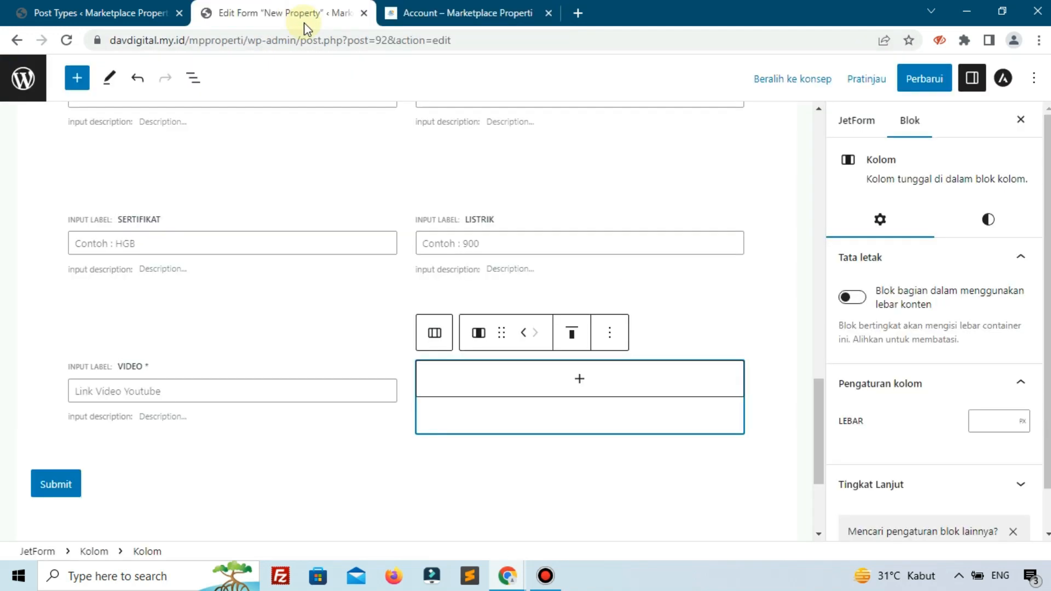
left_click(582, 378)
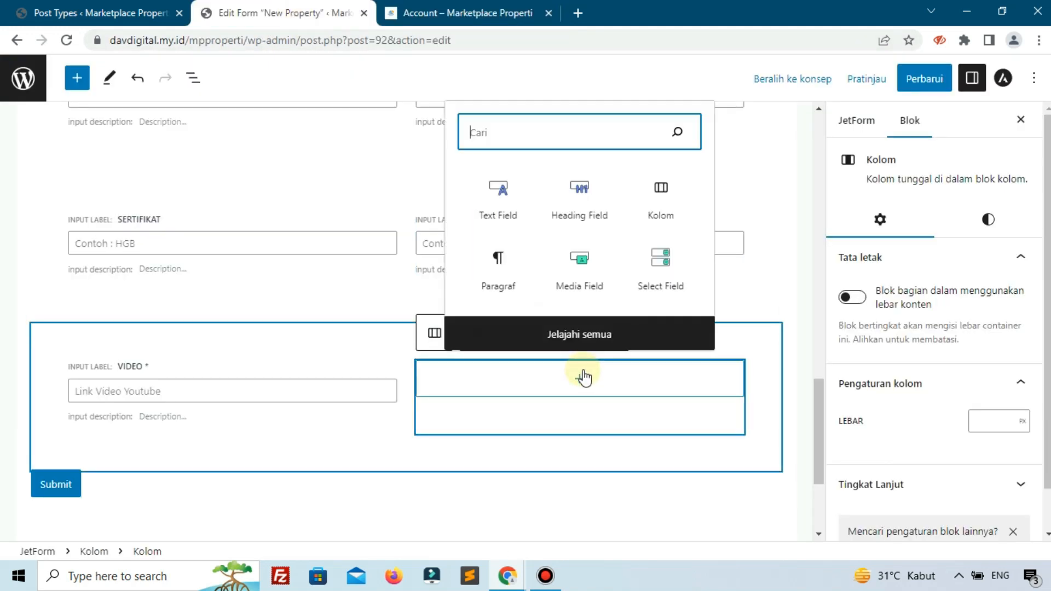
left_click(509, 218)
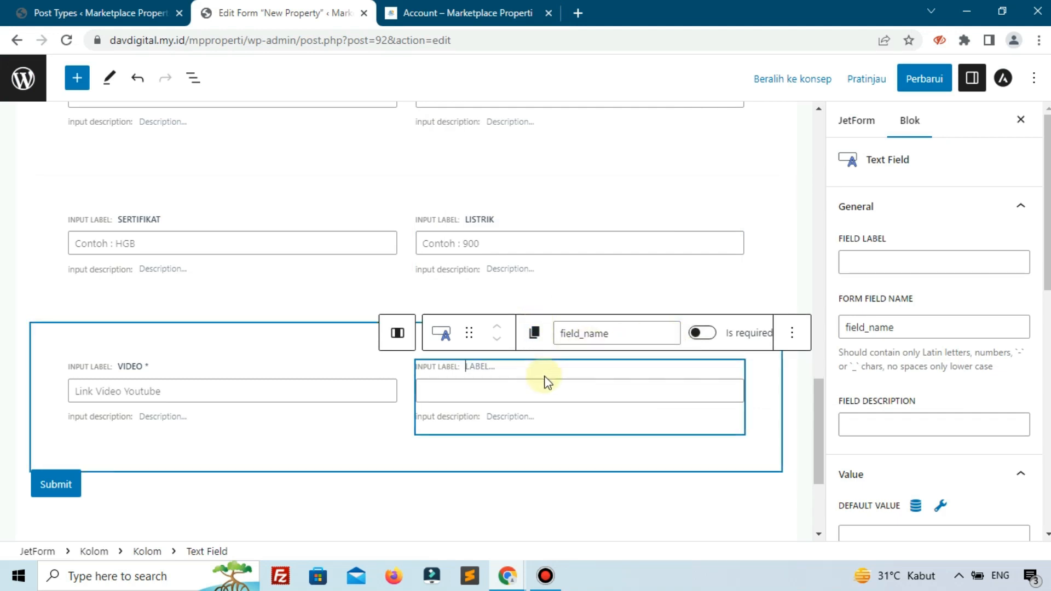
- Label the new text field "Tahun Pembuatan"
left_click(891, 268)
type("Tahun Pembuatan")
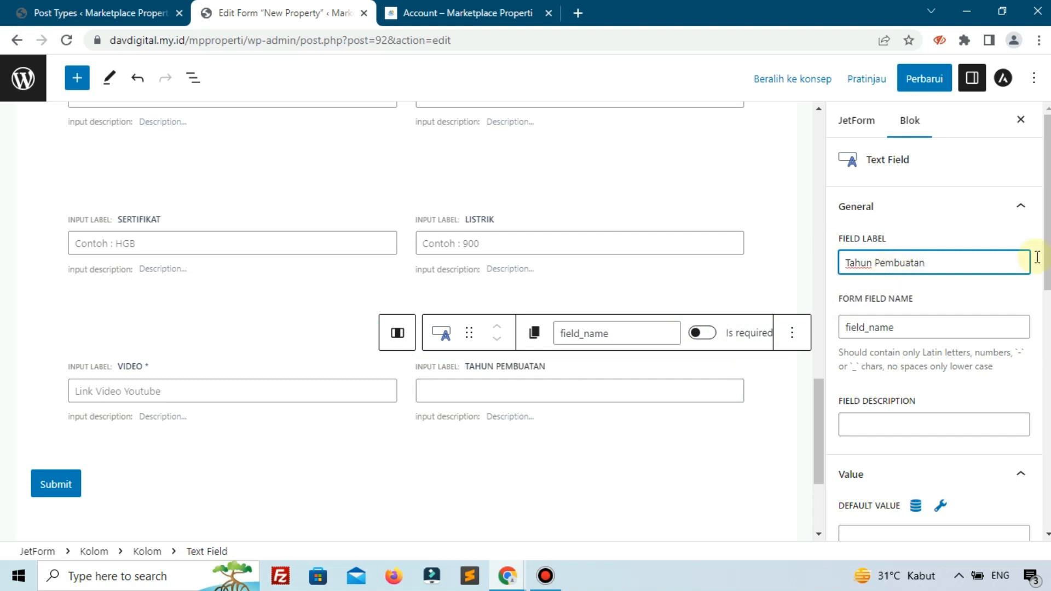
key("ctrl+a")
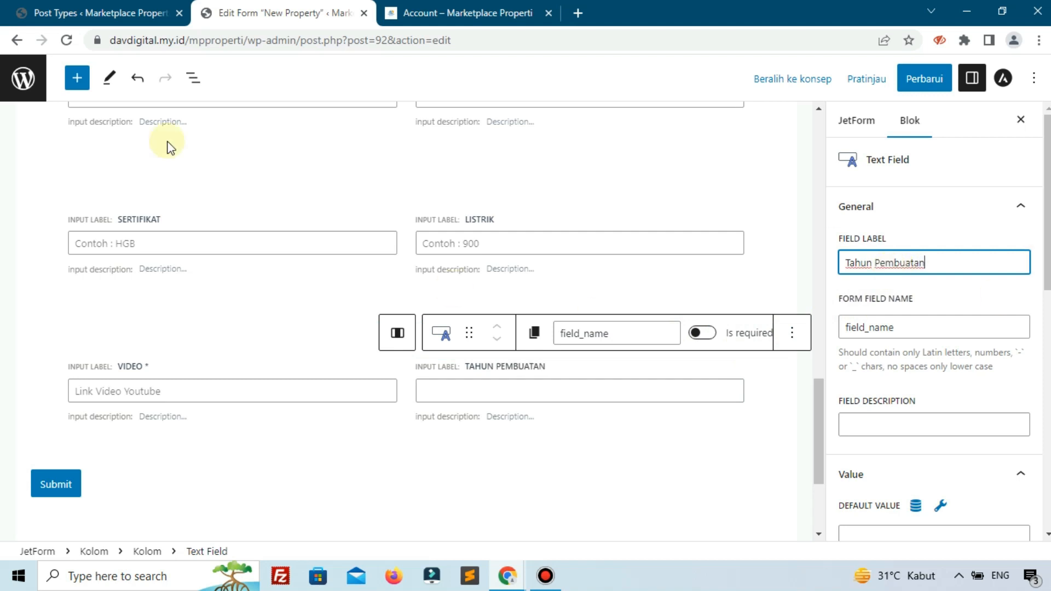
- Look through the JetEngine post type's meta fields for the field name matching Tahun Pembuatan
left_click(110, 11)
scroll(277, 277, "down", 8)
scroll(277, 277, "up", 13)
scroll(278, 276, "up", 5)
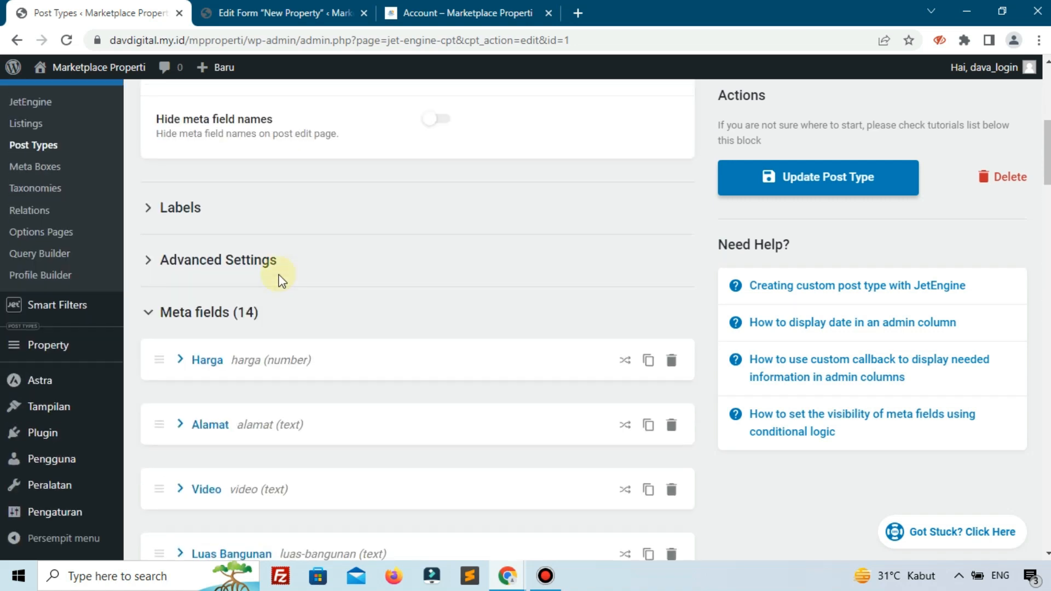
scroll(274, 290, "down", 15)
scroll(274, 291, "down", 20)
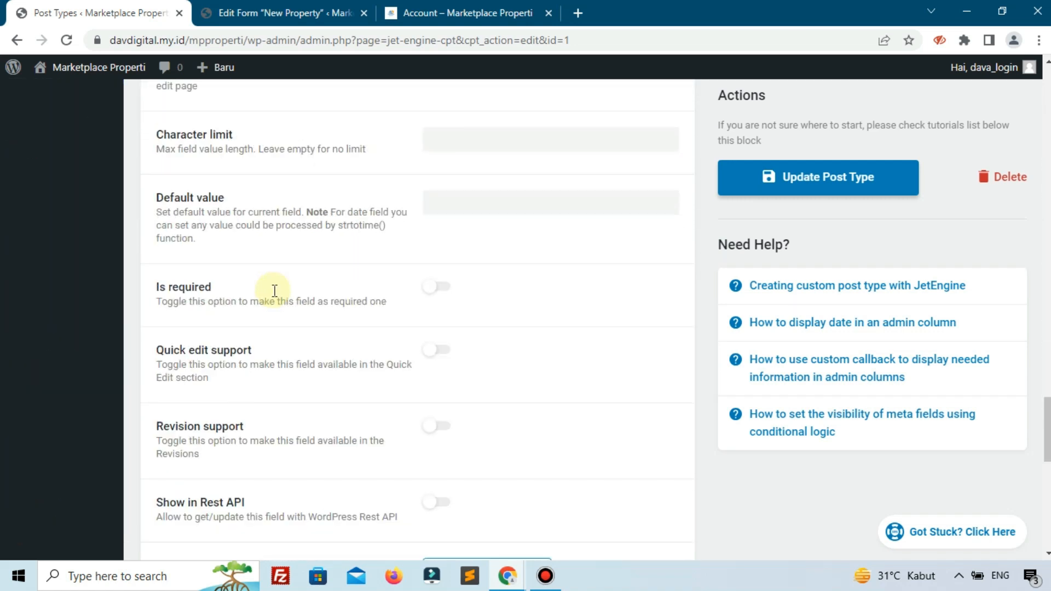
scroll(274, 290, "up", 3)
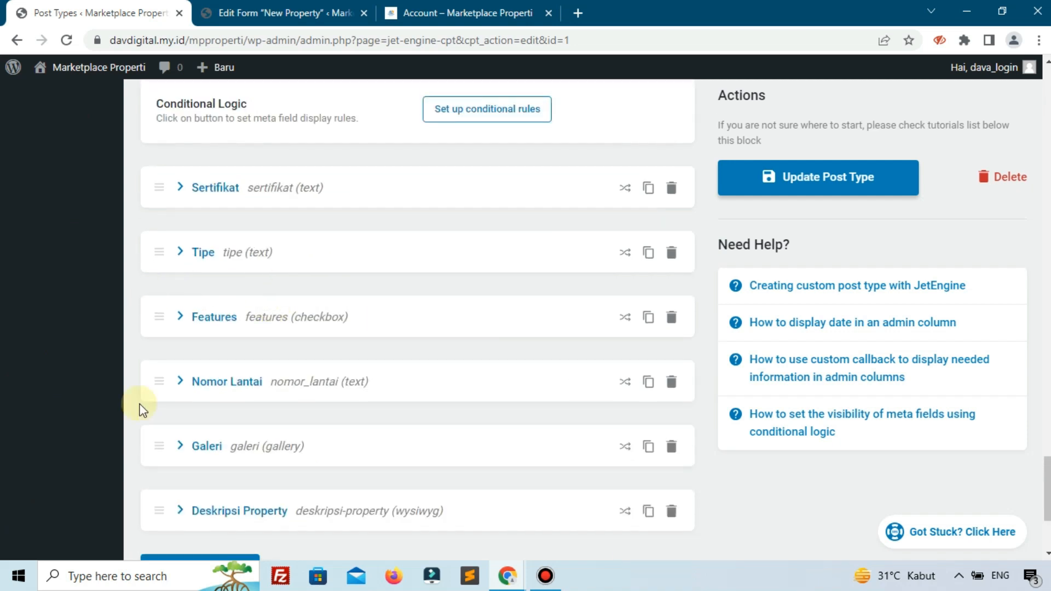
scroll(222, 336, "down", 3)
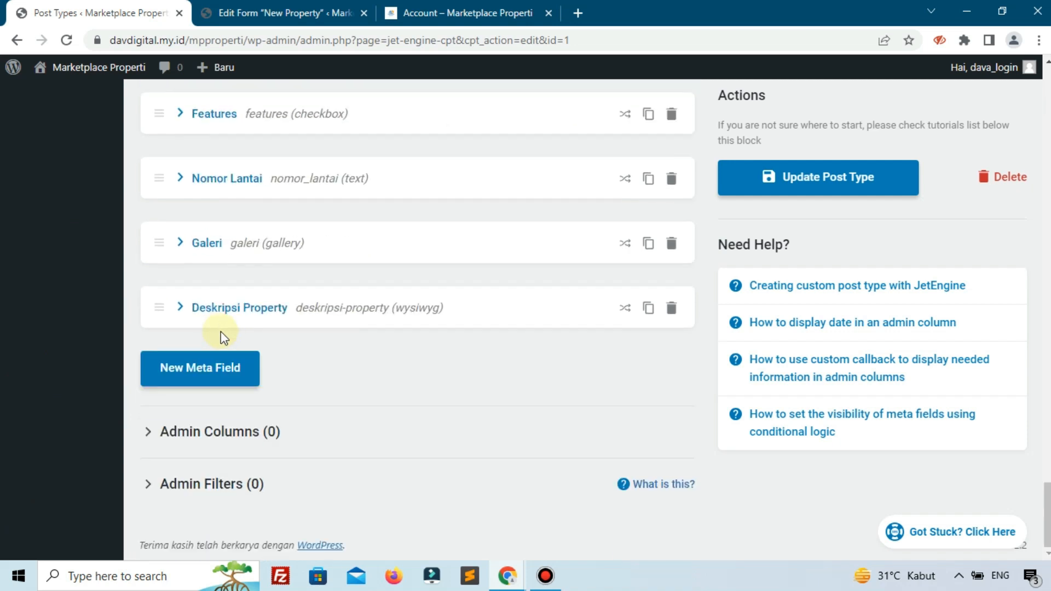
scroll(223, 336, "up", 20)
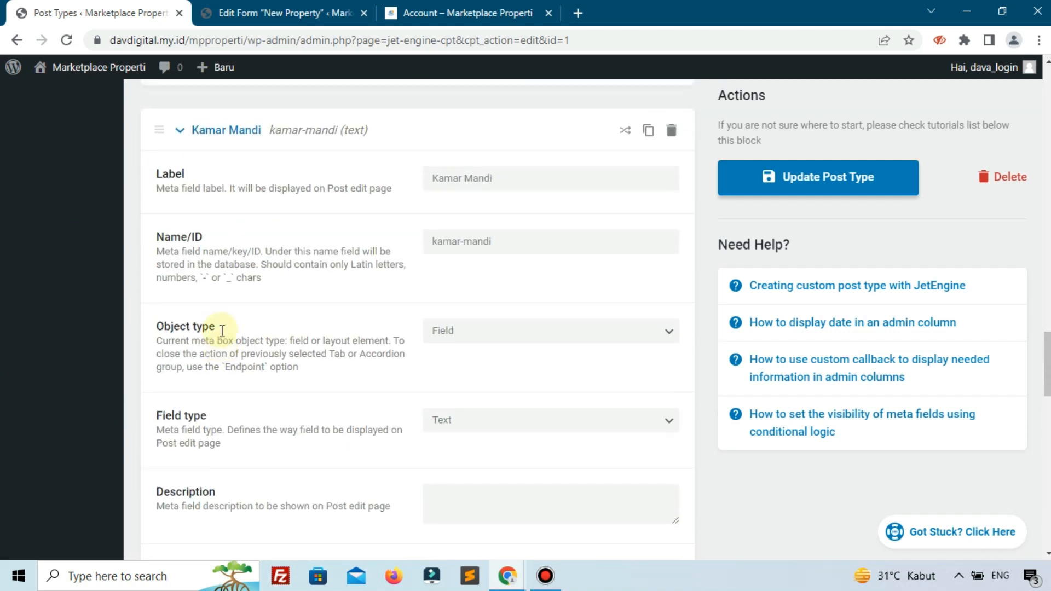
scroll(221, 331, "up", 20)
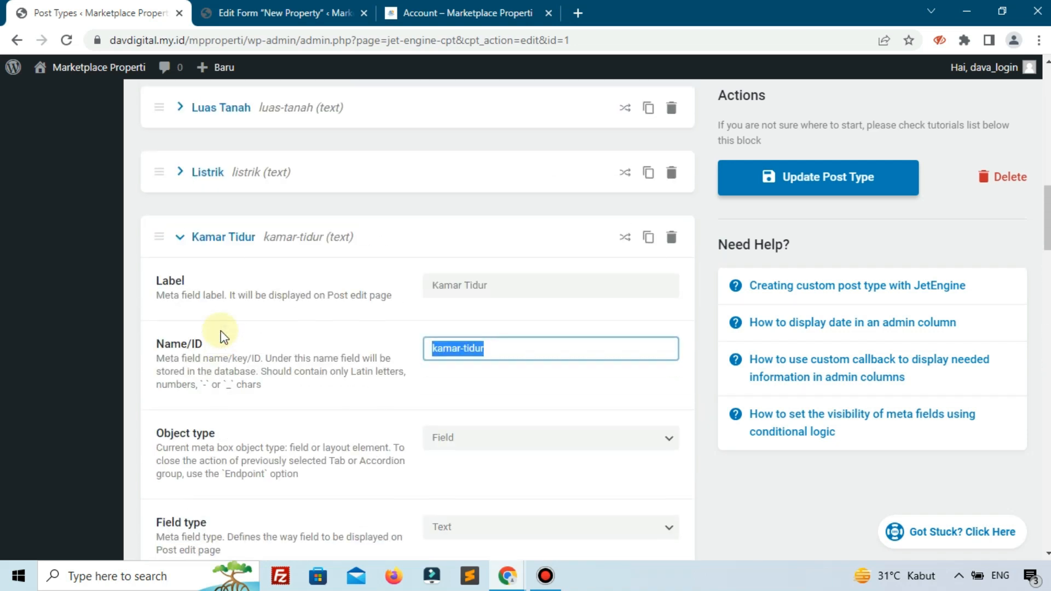
scroll(221, 331, "up", 5)
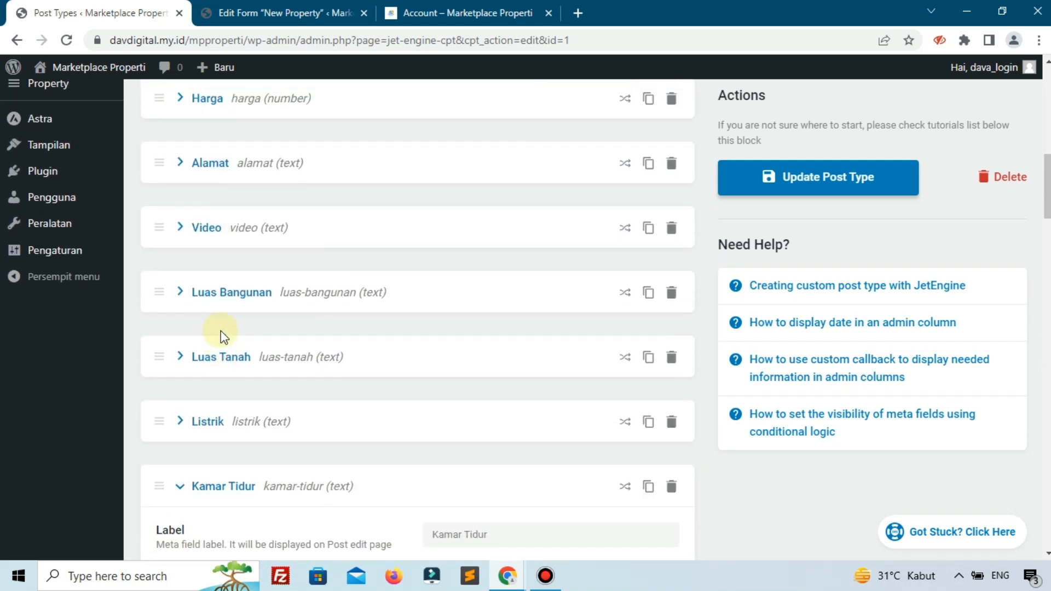
scroll(221, 331, "up", 2)
scroll(221, 330, "down", 2)
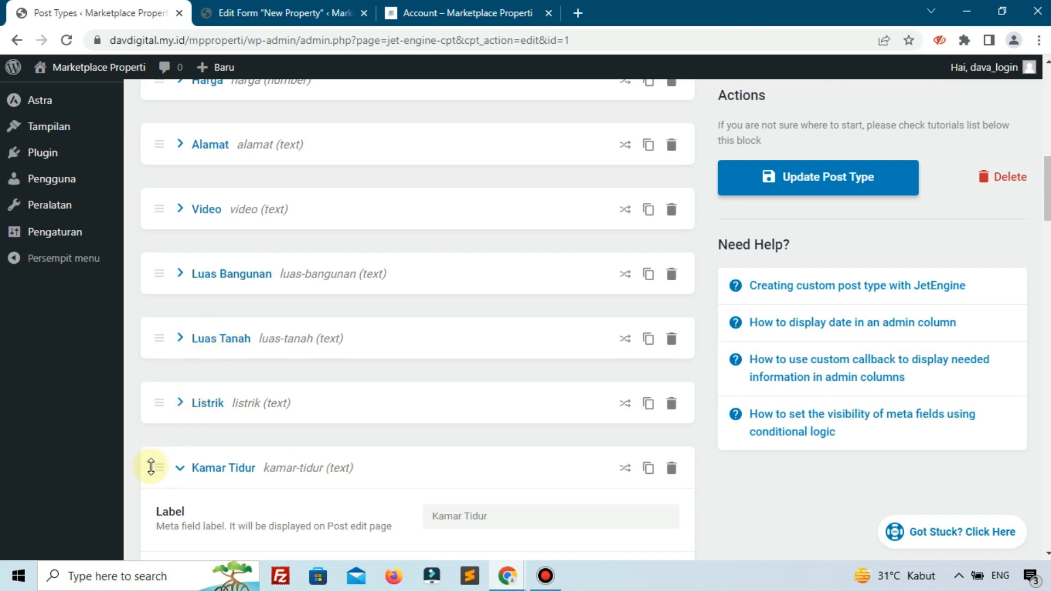
- Collapse the expanded Kamar Tidur and Kamar Mandi meta field settings
left_click(151, 467)
scroll(234, 416, "down", 4)
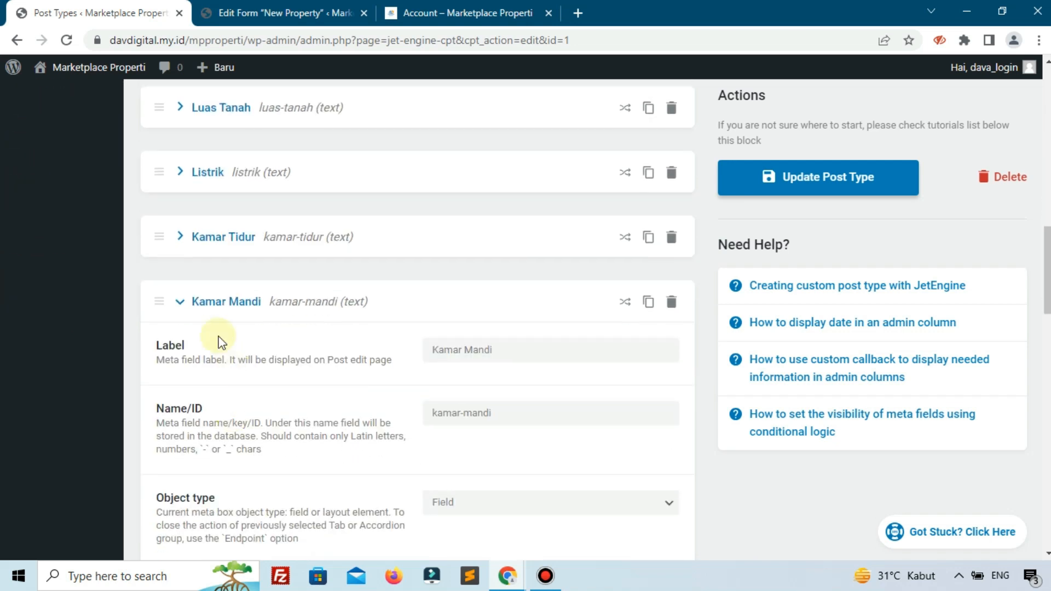
left_click(179, 303)
scroll(180, 307, "down", 5)
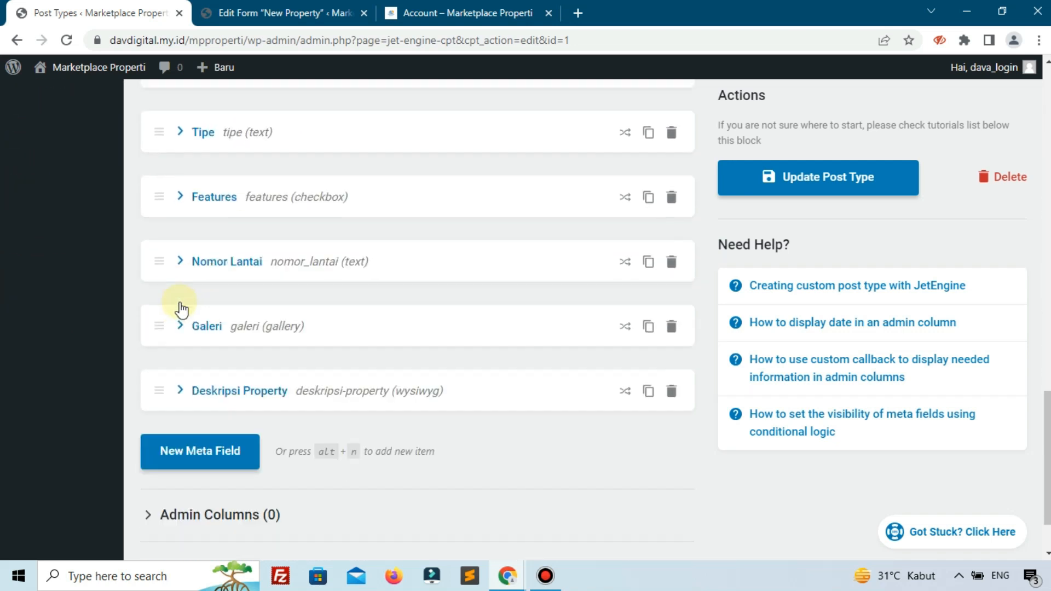
- Check the whole collapsed meta field list, from Harga to Deskripsi Property, for a Tahun Pembuatan entry
scroll(180, 306, "up", 5)
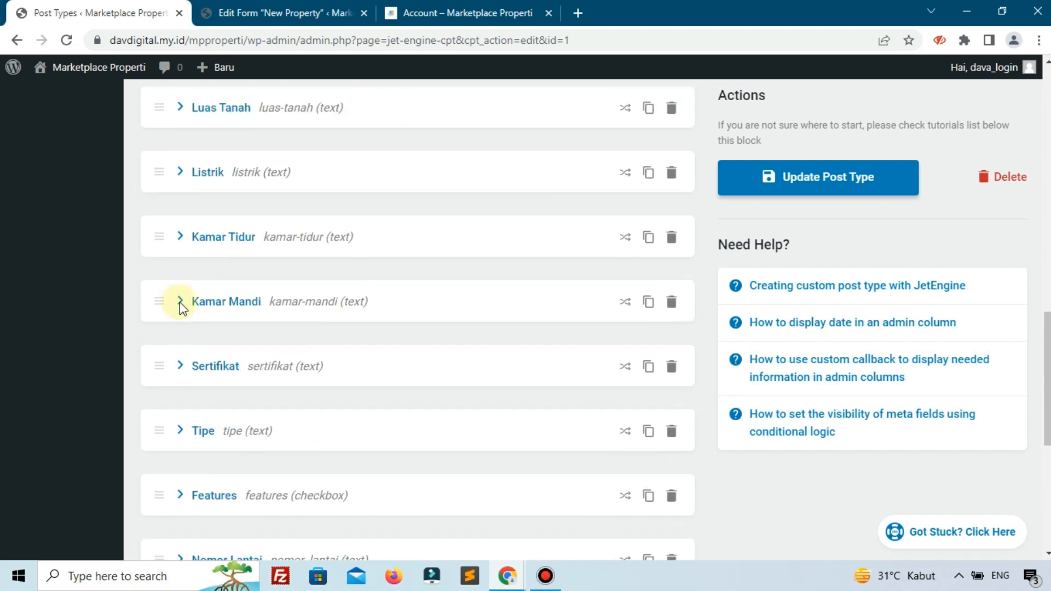
scroll(180, 302, "up", 4)
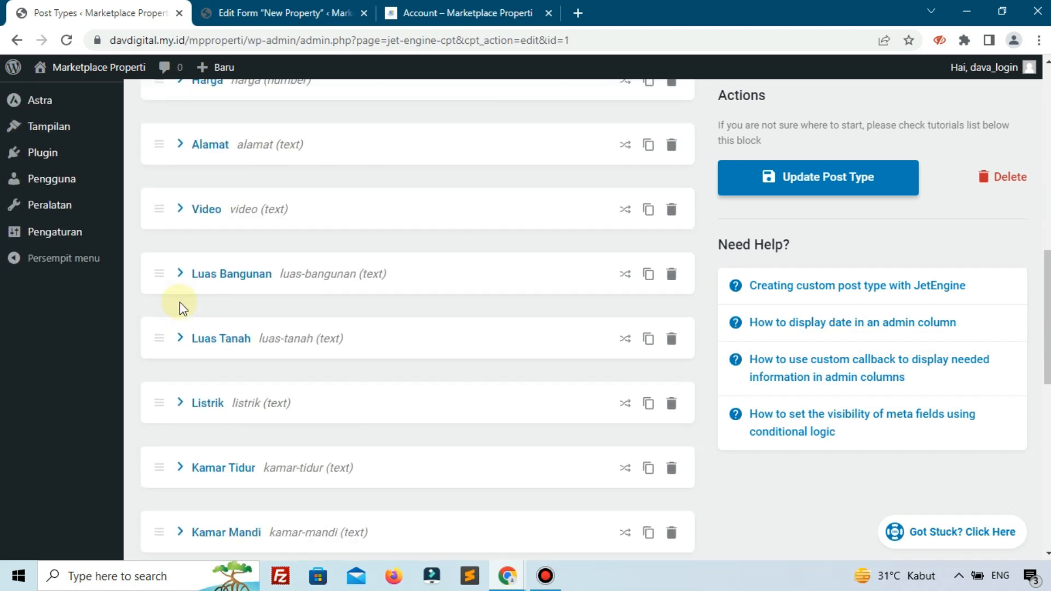
scroll(181, 305, "up", 1)
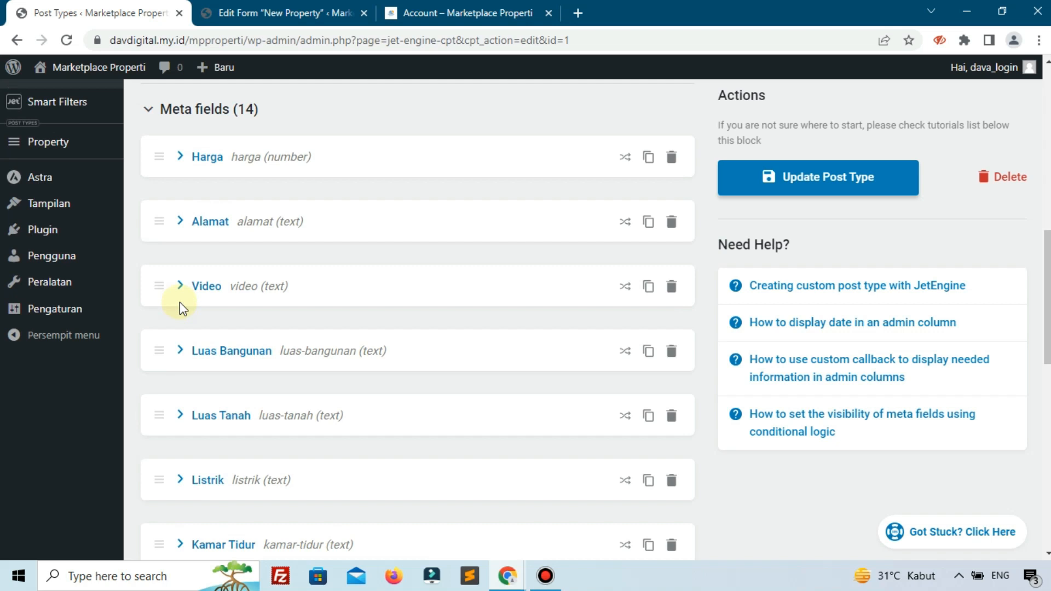
scroll(179, 302, "up", 6)
scroll(181, 309, "up", 4)
scroll(182, 309, "down", 10)
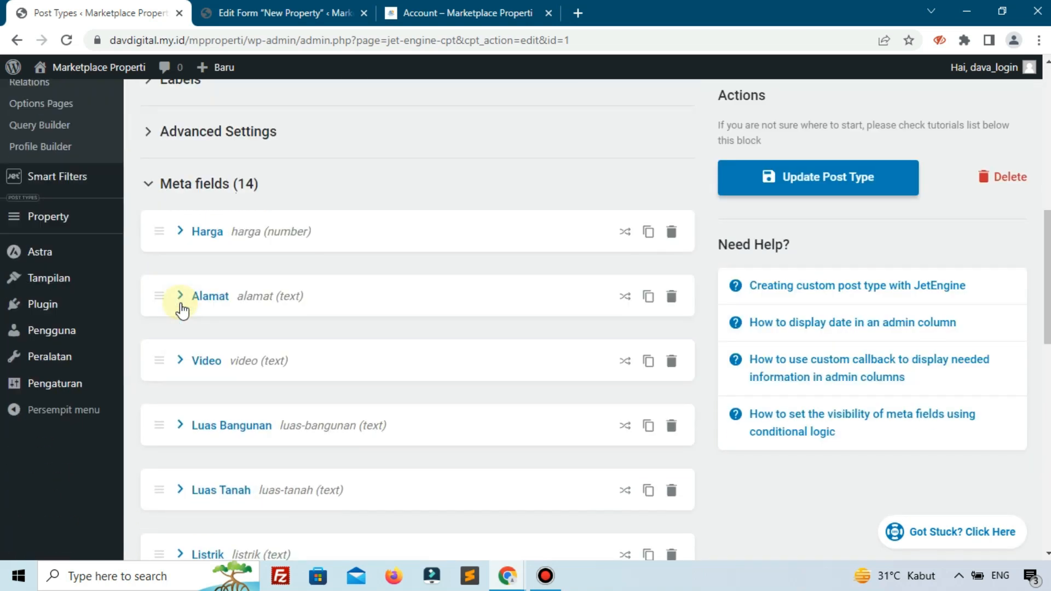
scroll(270, 410, "down", 3)
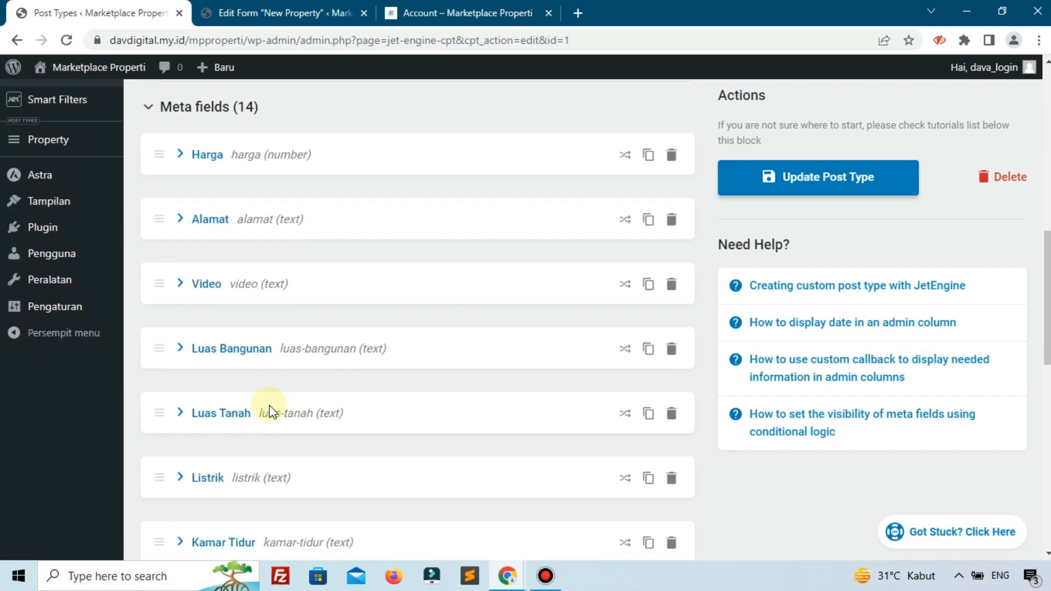
scroll(270, 411, "down", 2)
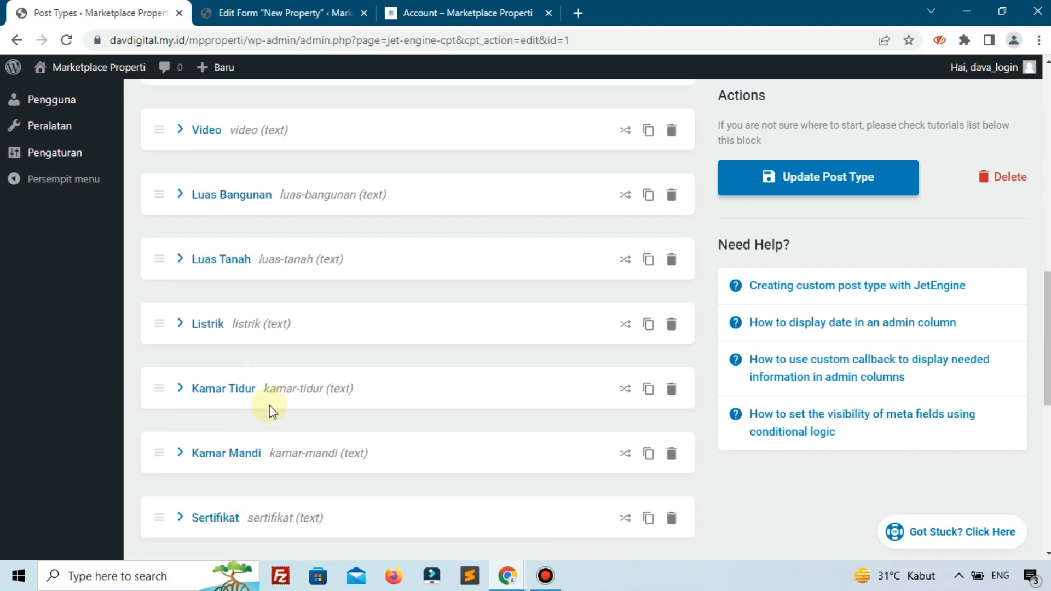
scroll(270, 410, "down", 3)
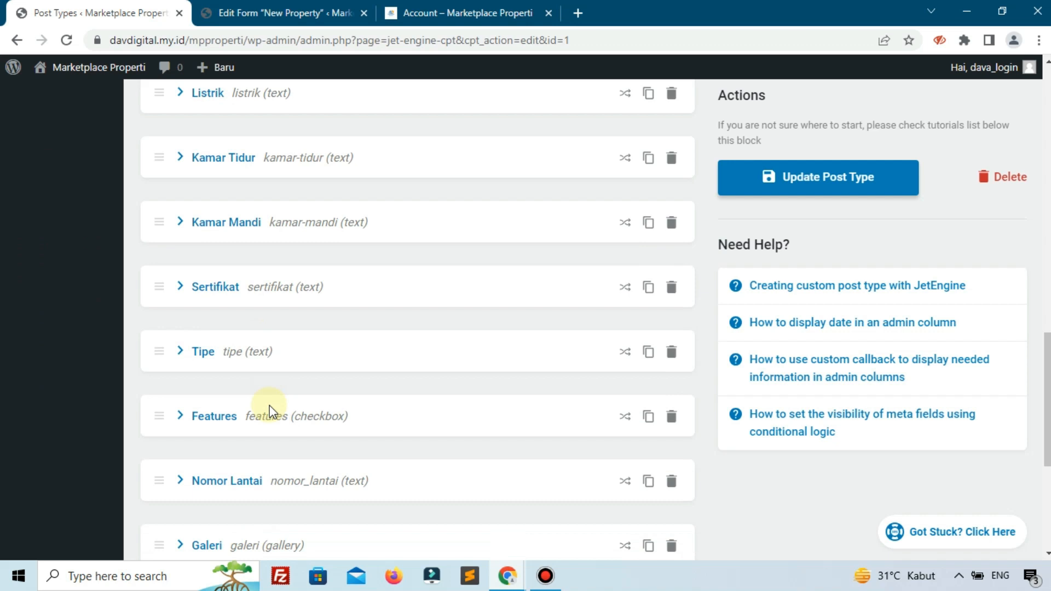
scroll(269, 409, "down", 3)
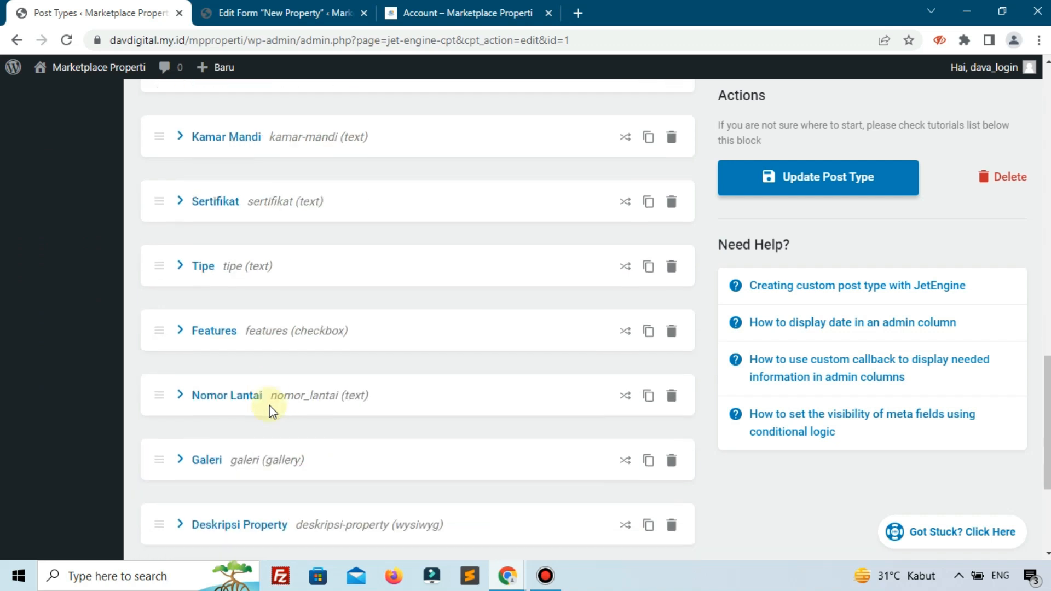
scroll(270, 410, "up", 3)
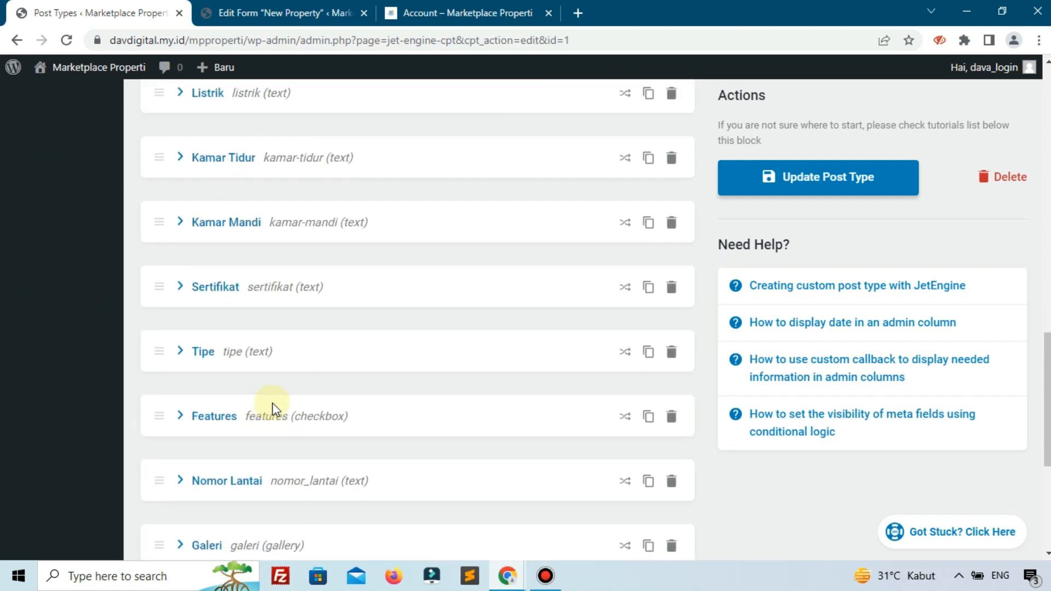
- Open the reference site's WordPress dashboard in a new tab and place that tab before the Account page's tab
left_click(432, 12)
right_click(53, 93)
left_click(110, 102)
left_click_drag(609, 5, 481, 7)
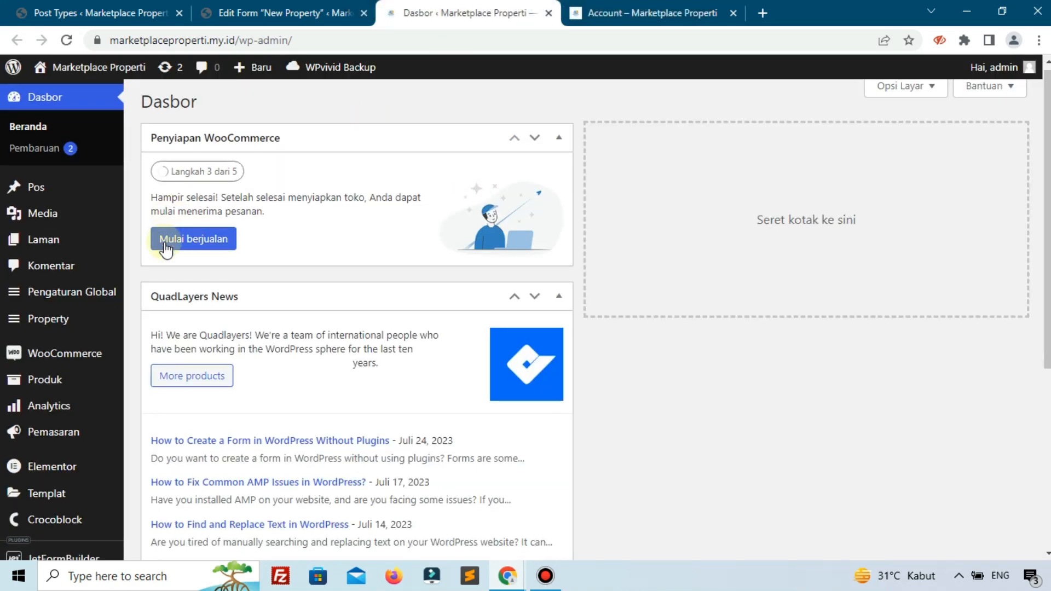
- Open the reference site's property post type in JetEngine and find the Tahun Pembuatan entry among its meta fields
scroll(63, 345, "down", 5)
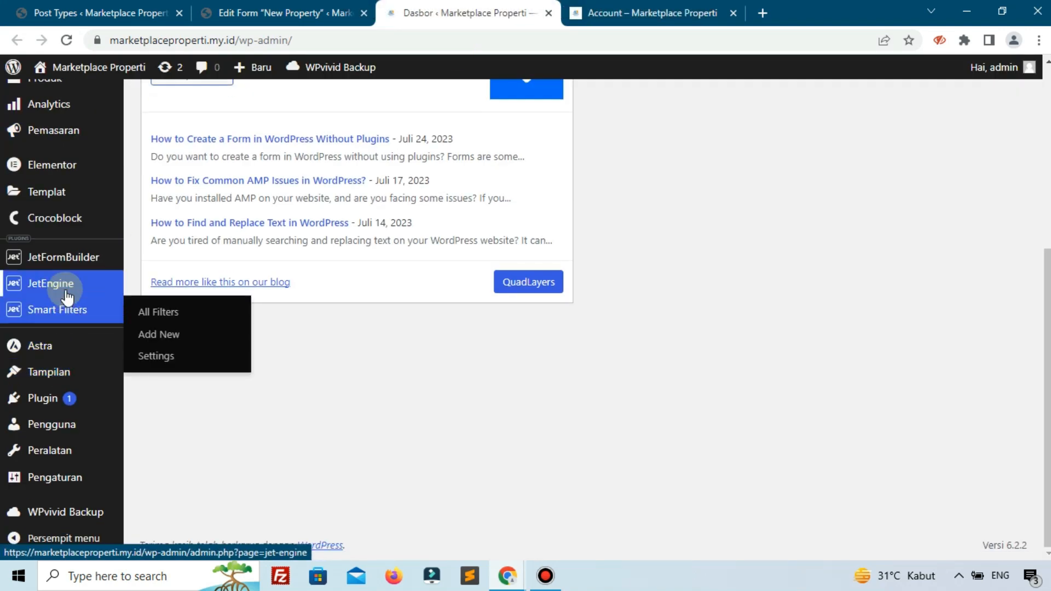
mouse_move(51, 283)
left_click(167, 336)
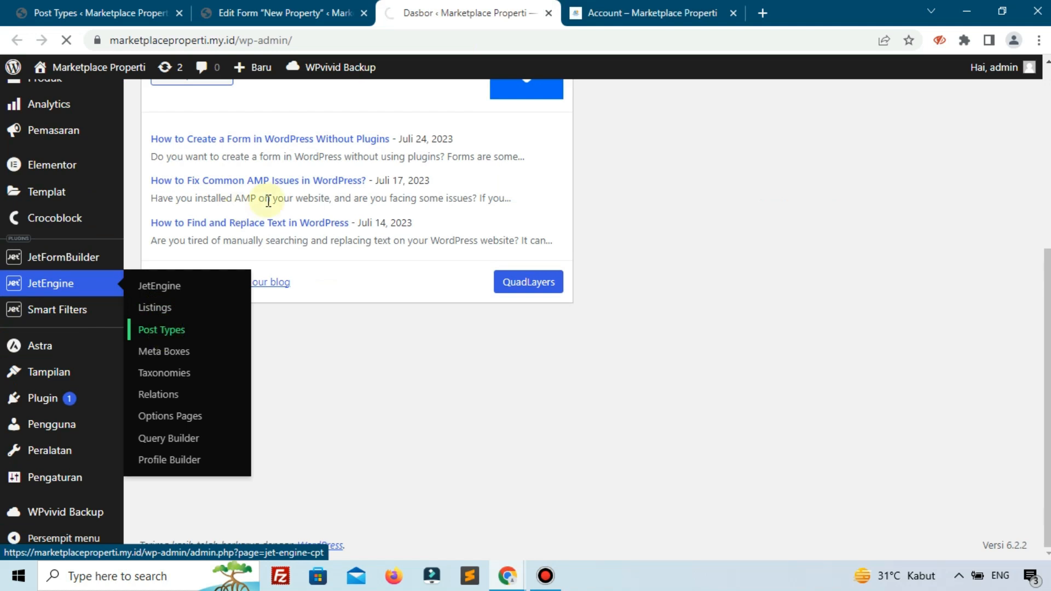
left_click(187, 193)
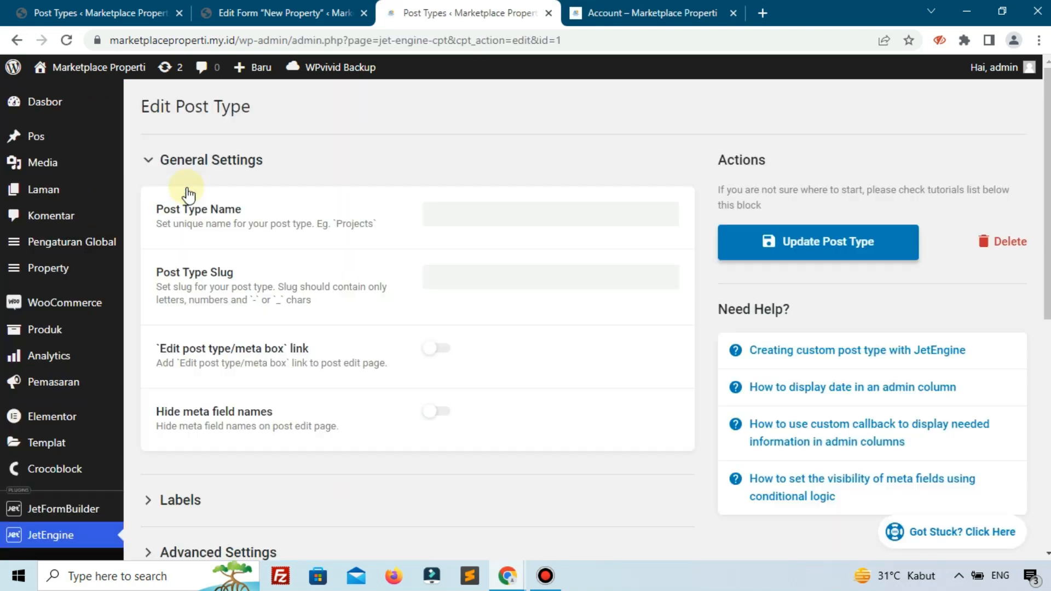
scroll(211, 224, "down", 8)
scroll(288, 241, "down", 4)
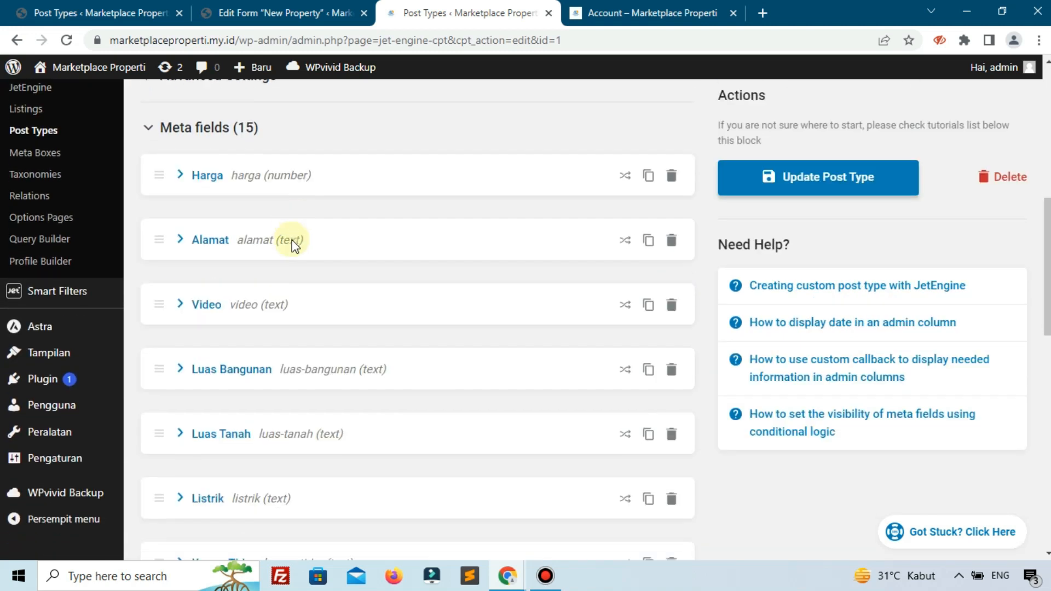
scroll(291, 241, "down", 2)
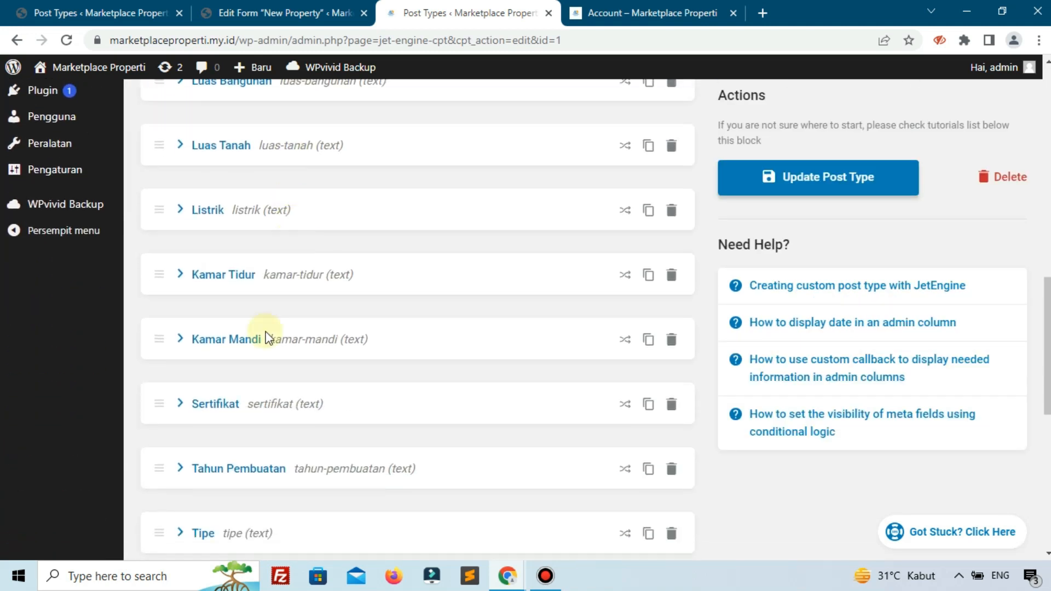
scroll(243, 493, "down", 2)
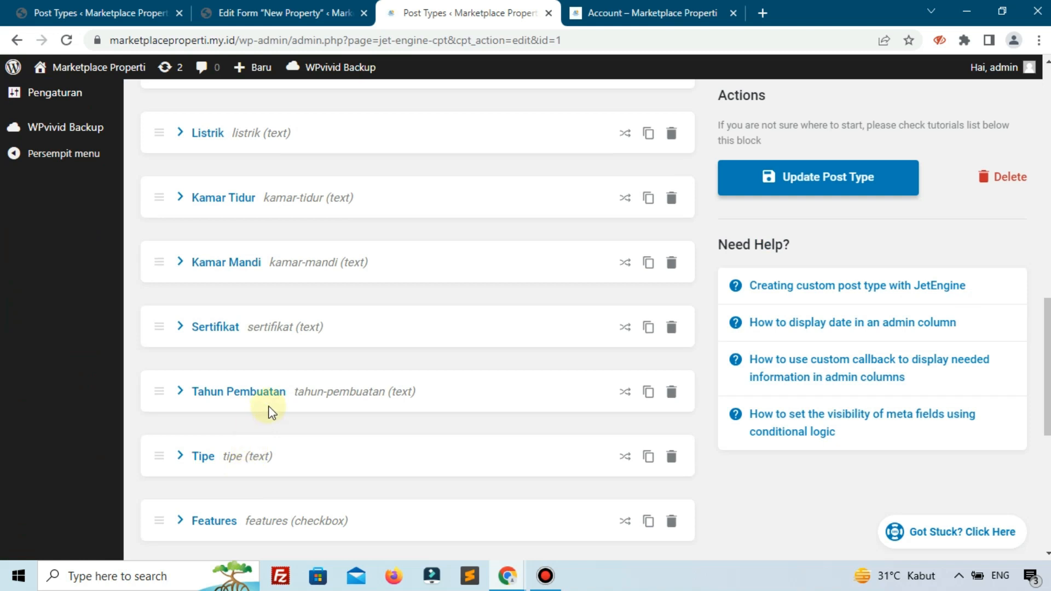
- Add a text meta field labelled Tahun Pembuatan with the name tahun-pembuatan at the end of the own site's property meta fields
scroll(270, 415, "down", 2)
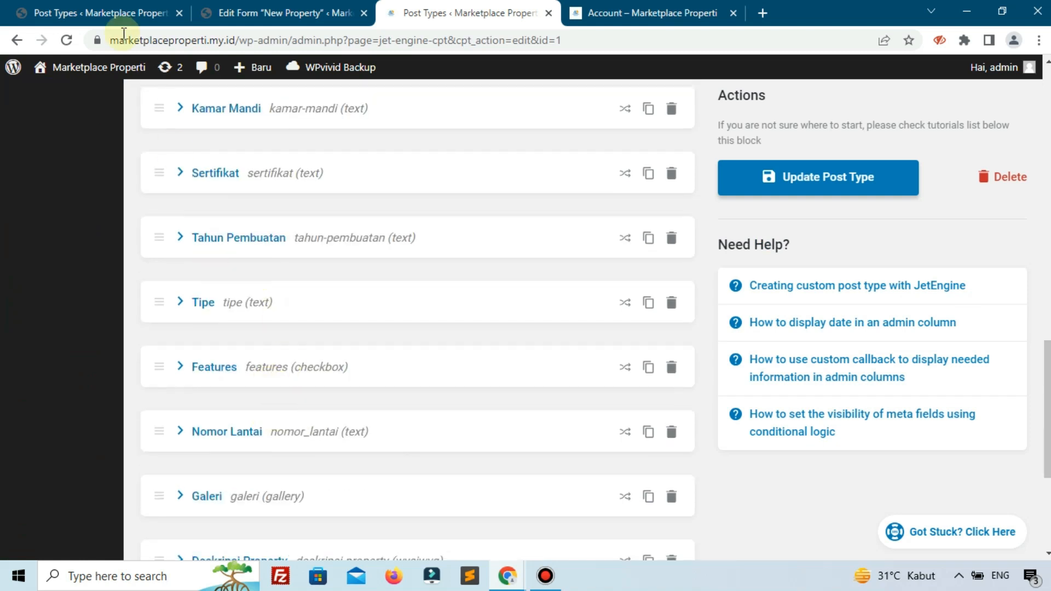
left_click(116, 16)
scroll(276, 322, "down", 3)
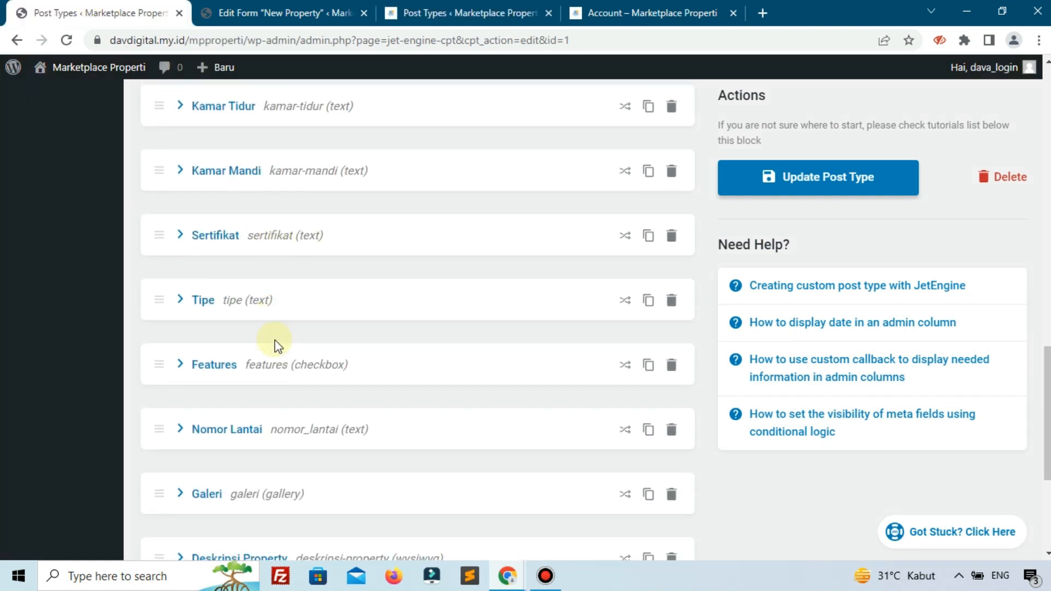
scroll(274, 345, "up", 1)
scroll(181, 274, "up", 1)
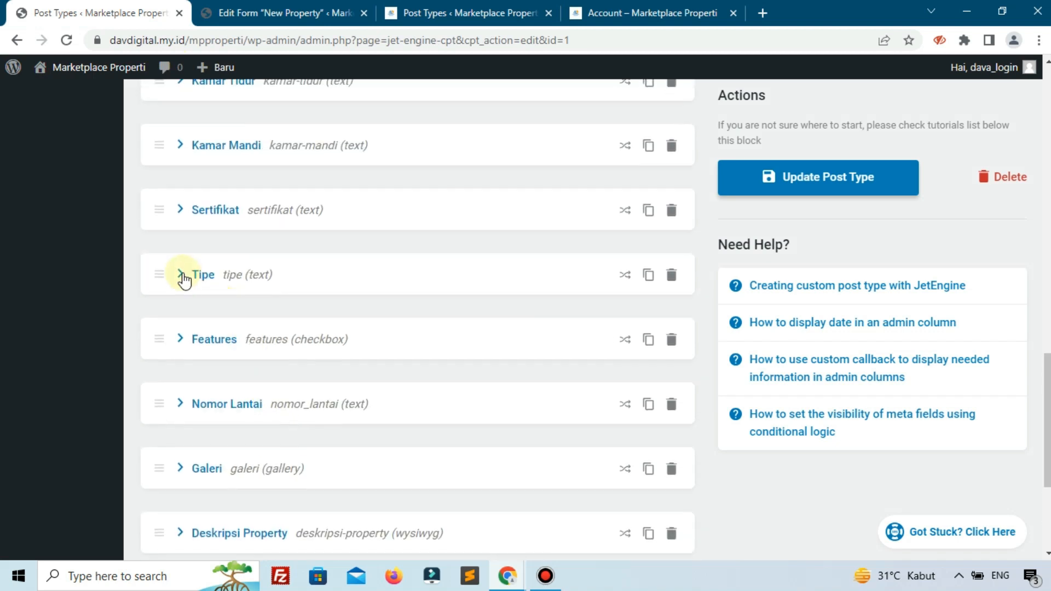
scroll(219, 355, "down", 5)
left_click(210, 383)
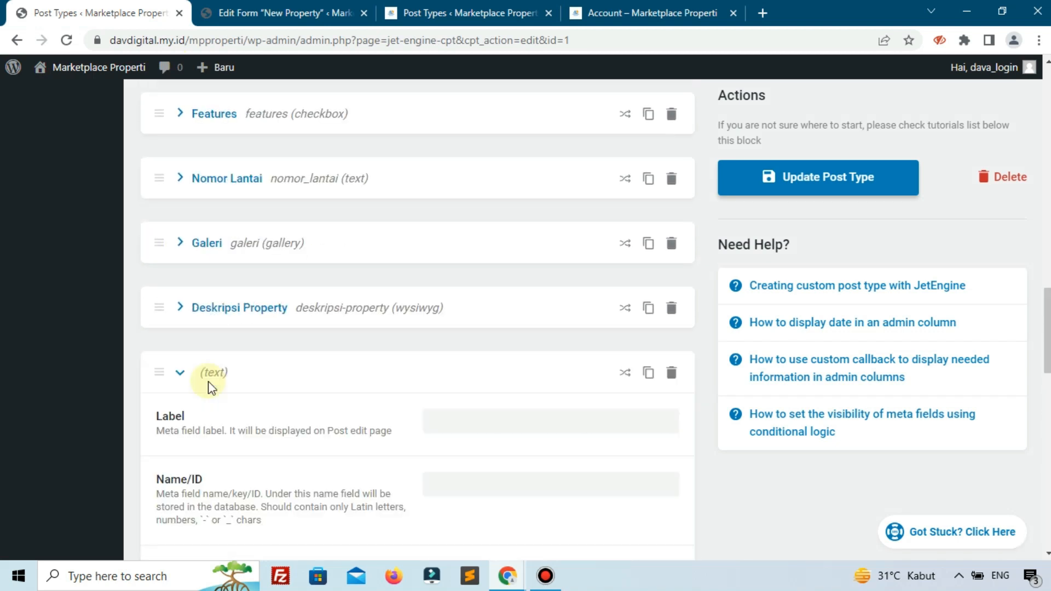
left_click(445, 426)
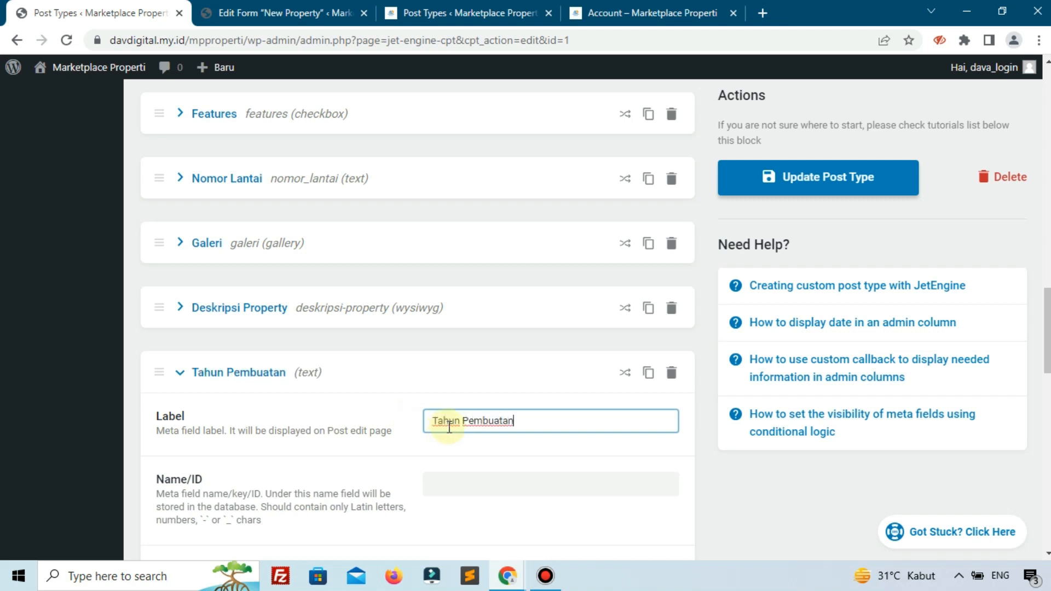
left_click(370, 483)
scroll(370, 484, "down", 5)
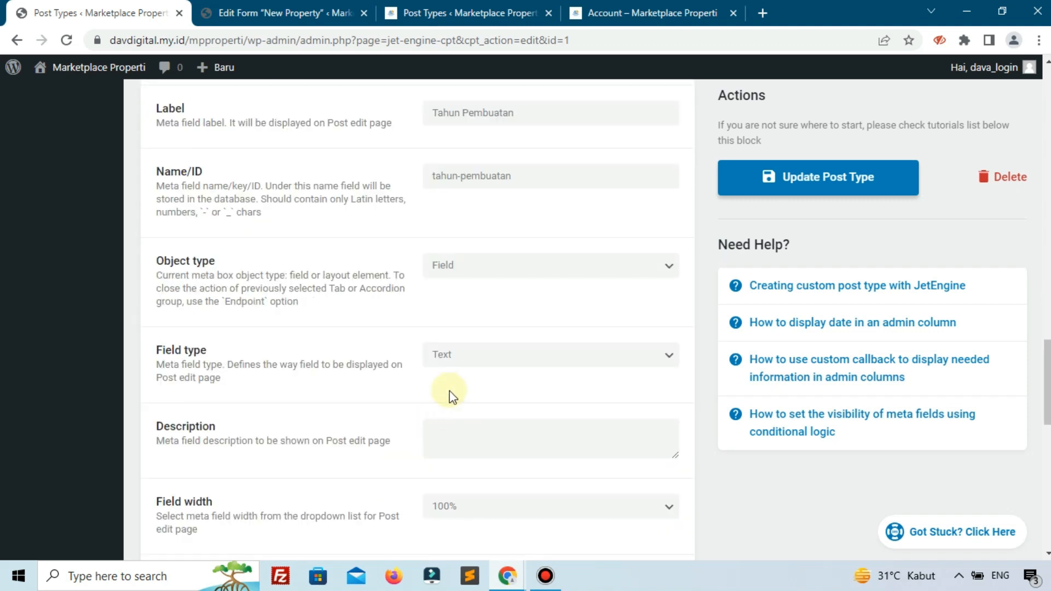
- Check the new meta field against the reference site's Tahun Pembuatan entry and save the own site's property post type
left_click(615, 5)
left_click(473, 10)
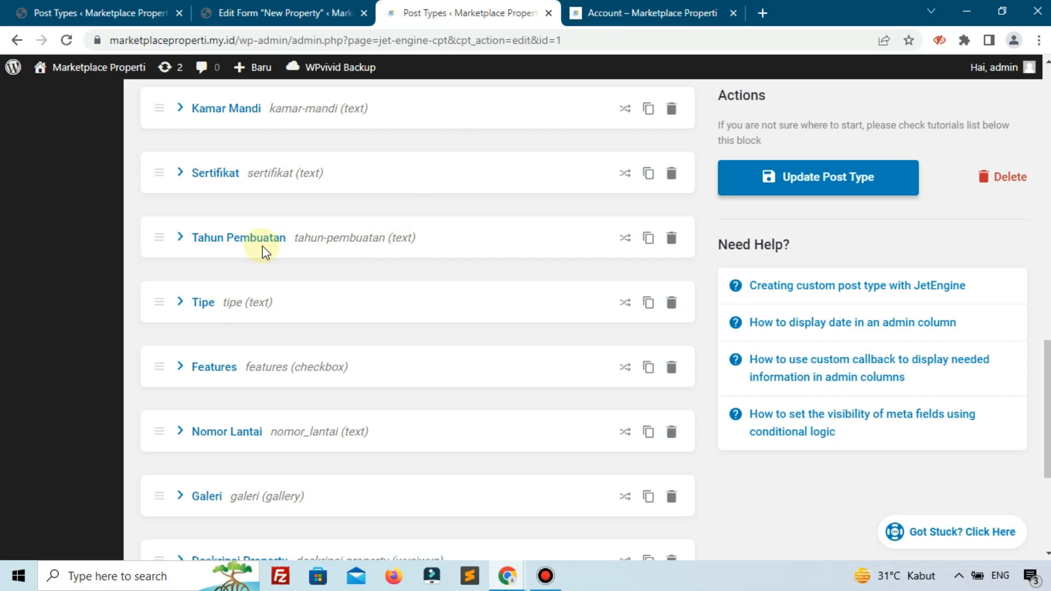
left_click(110, 12)
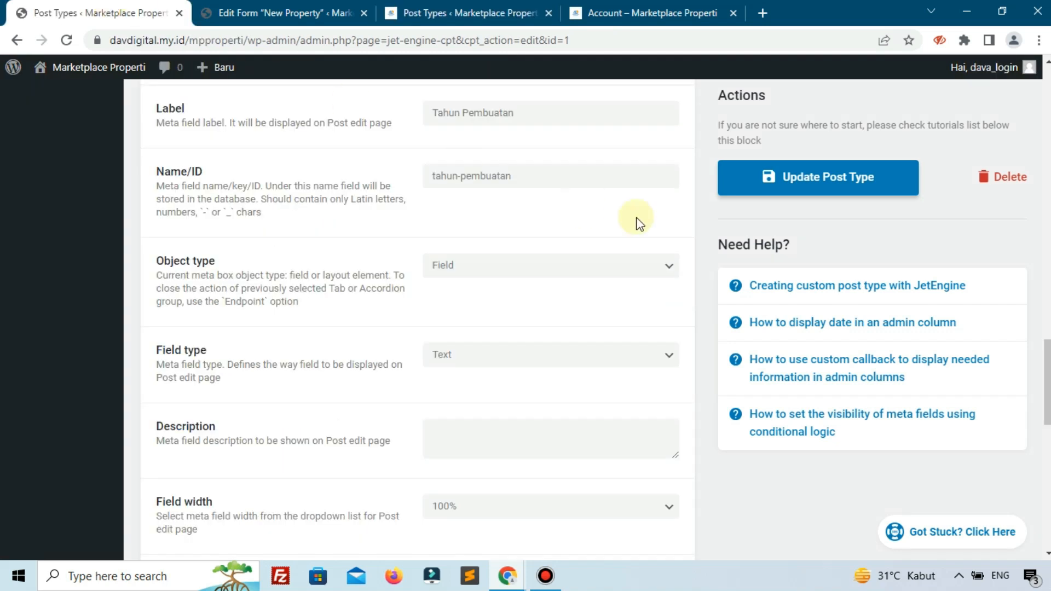
left_click(802, 201)
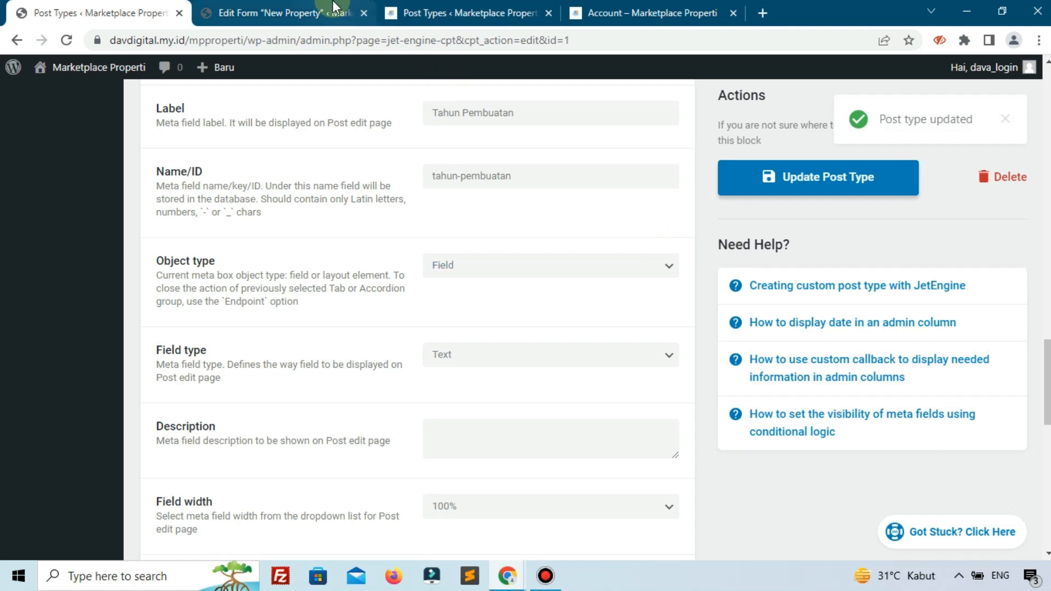
- In the New Property form, set the Tahun Pembuatan field's form name to tahun-pembuatan and make it required
left_click(333, 12)
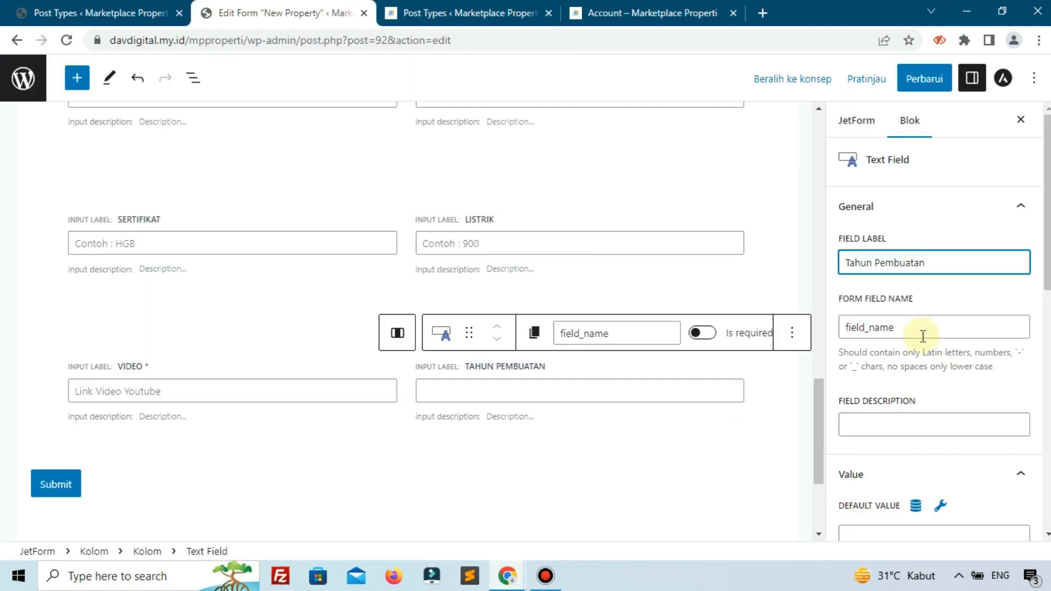
left_click_drag(932, 329, 847, 323)
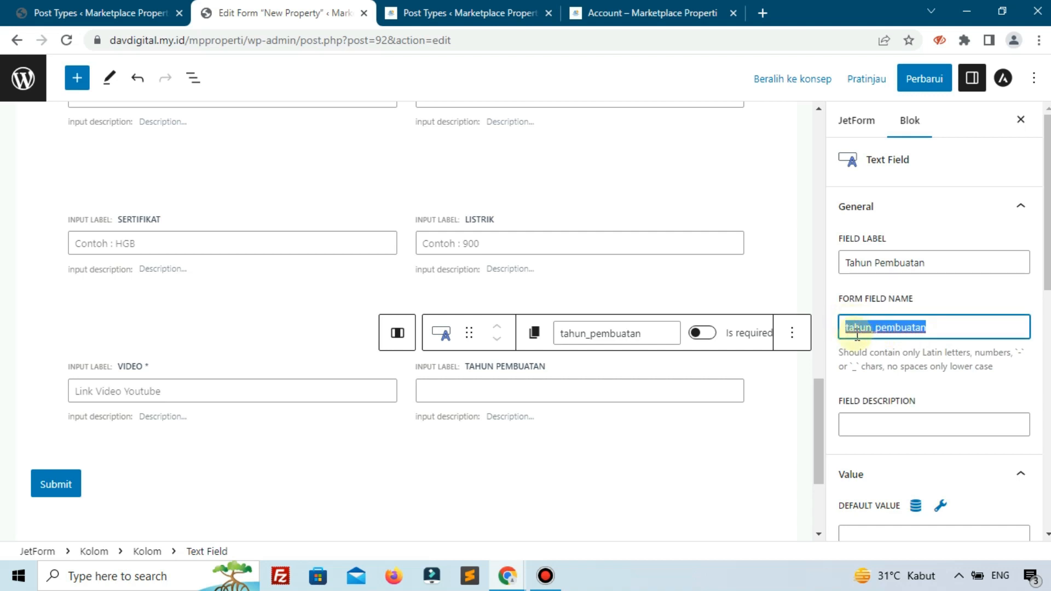
type("ta")
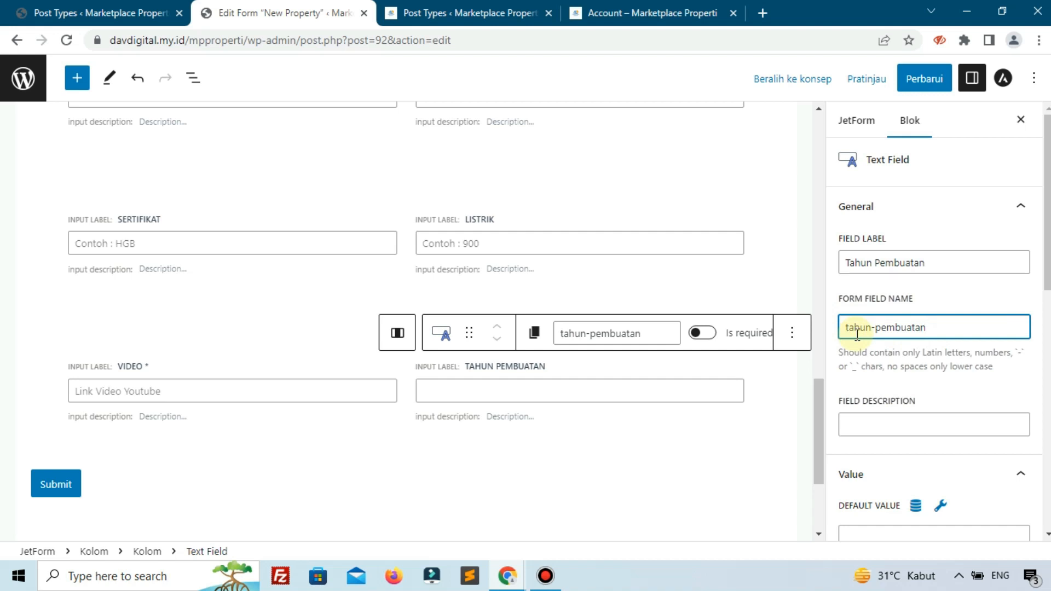
left_click(702, 333)
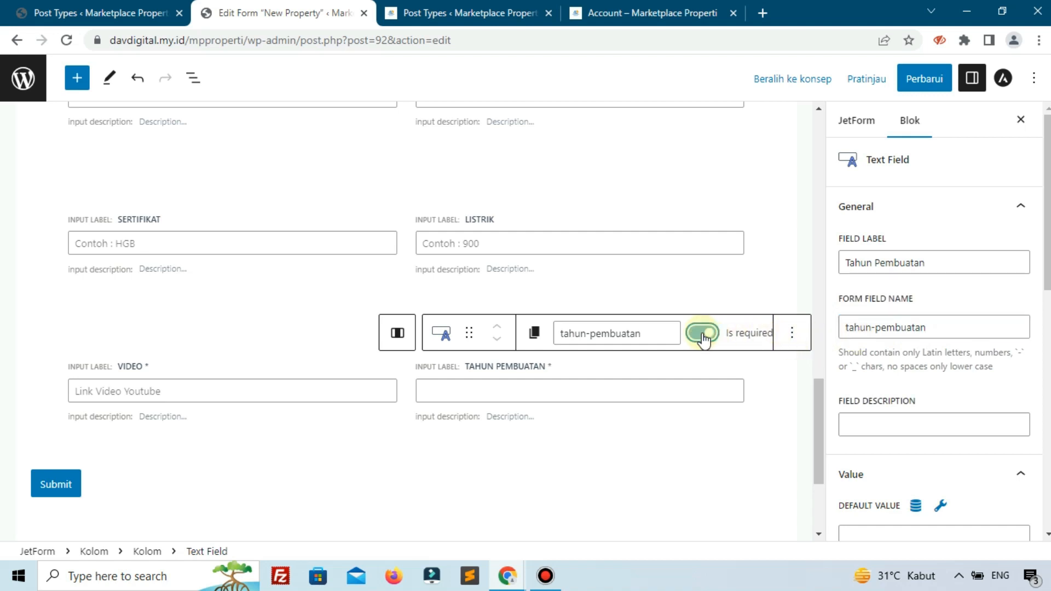
- Give the Tahun Pembuatan text field the placeholder "Contoh : 2019"
scroll(876, 383, "down", 5)
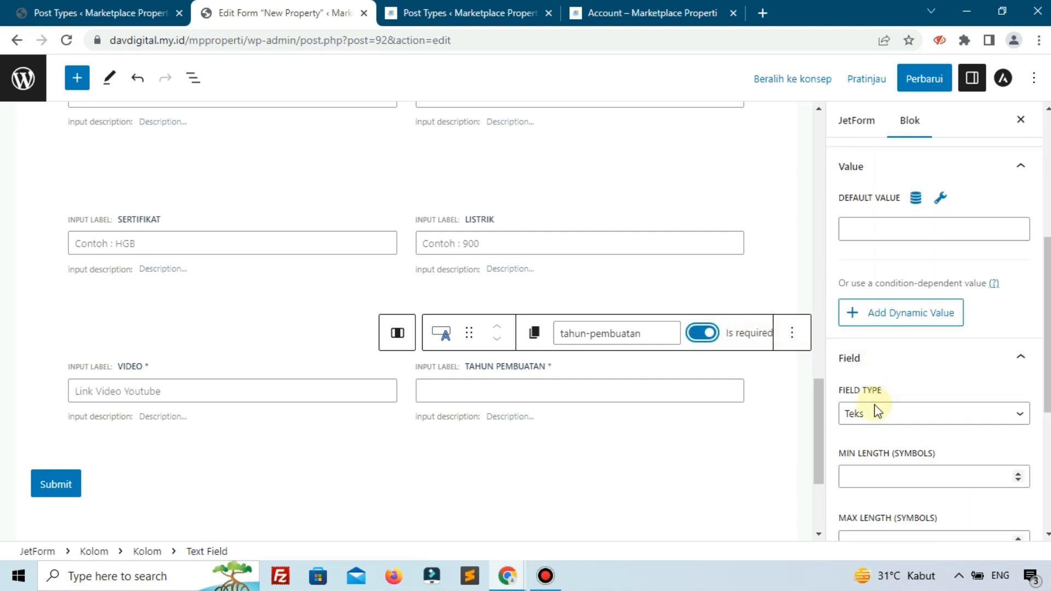
scroll(876, 416, "down", 5)
left_click(876, 485)
scroll(878, 482, "down", 3)
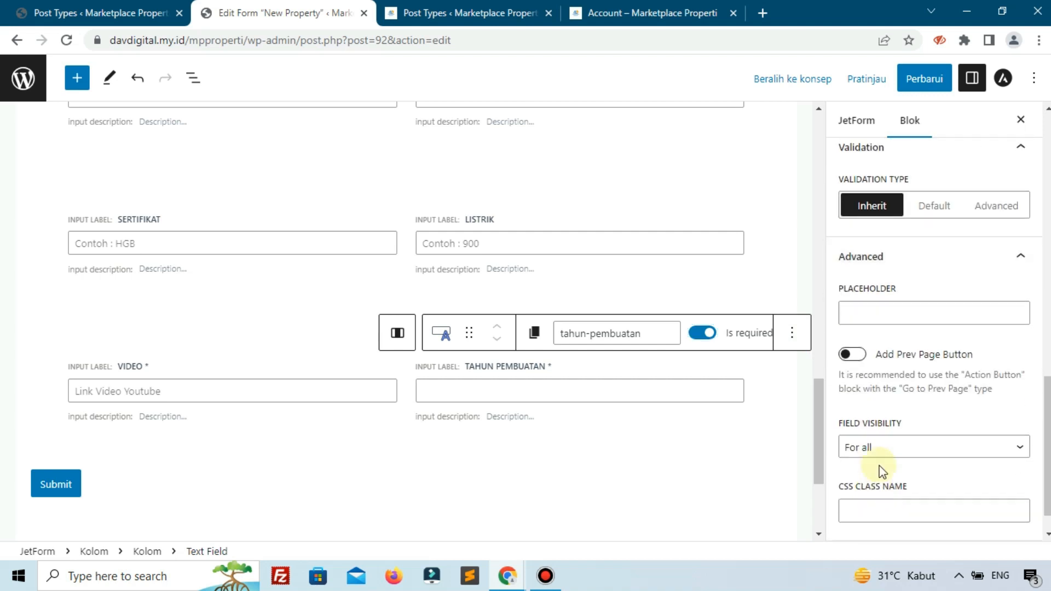
left_click(898, 306)
type("Contoh : 2019")
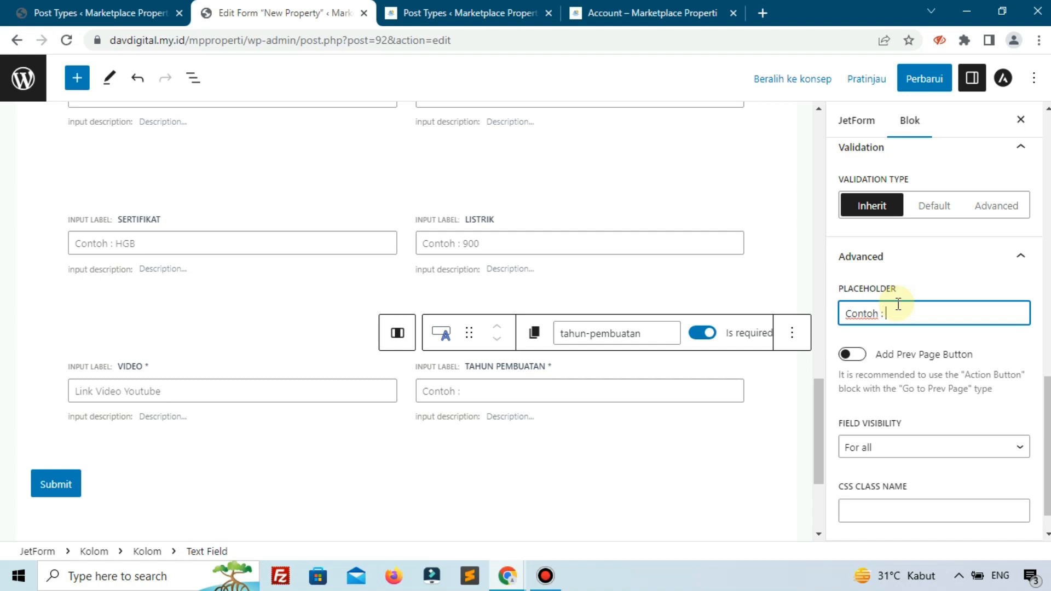
- Compare the form's Video and Tahun Pembuatan fields with the reference site's add-new-property form
left_click(630, 10)
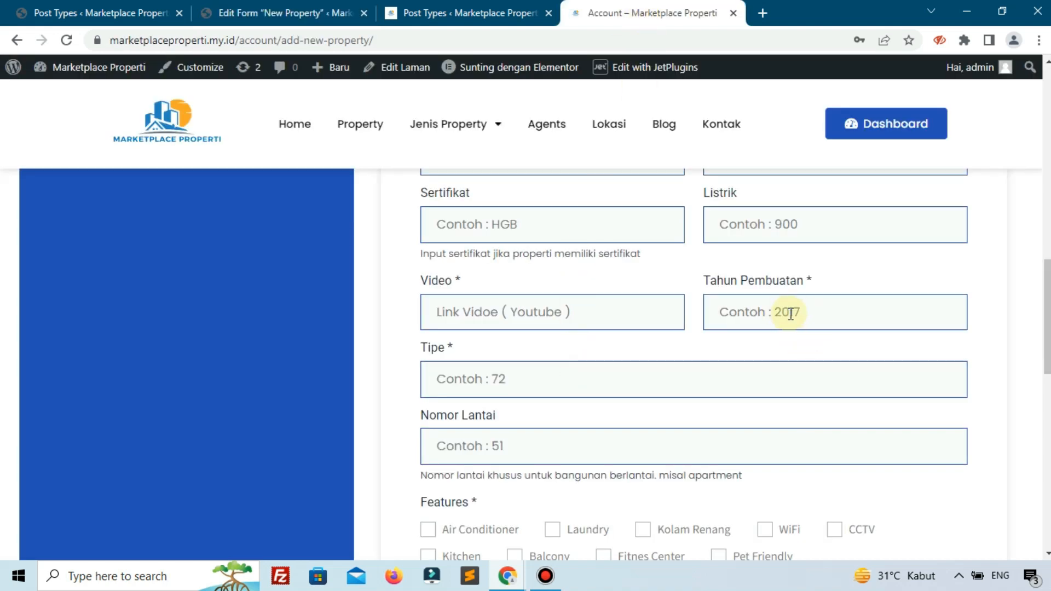
left_click(469, 6)
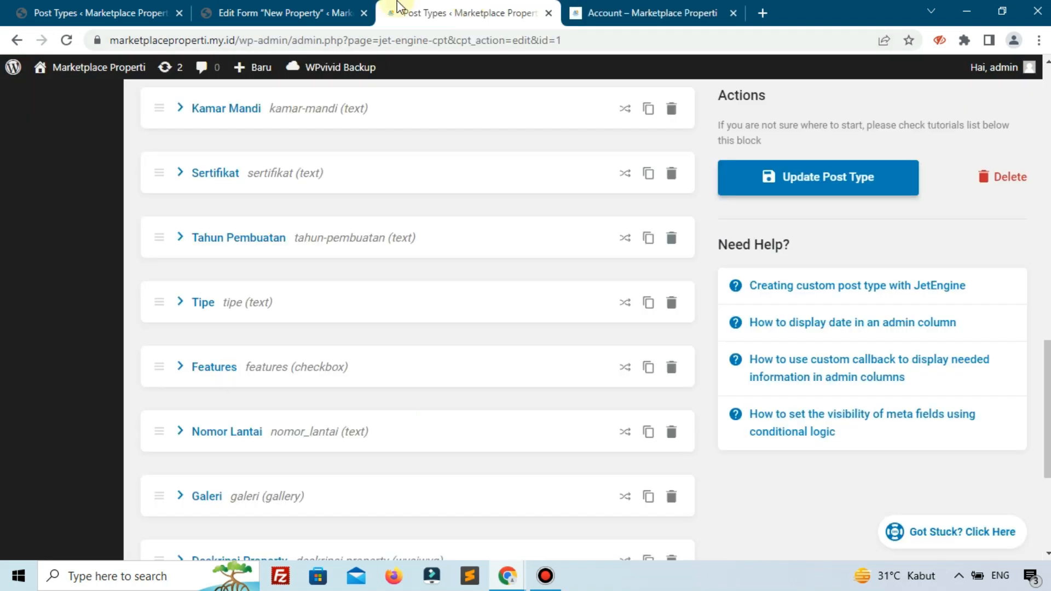
left_click(342, 7)
left_click(200, 374)
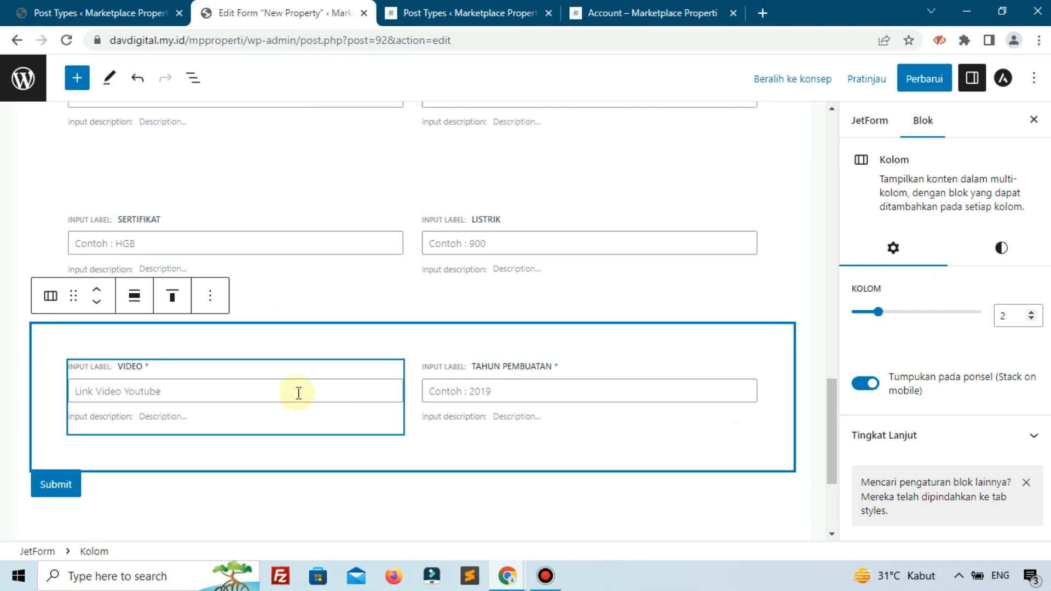
left_click(331, 398)
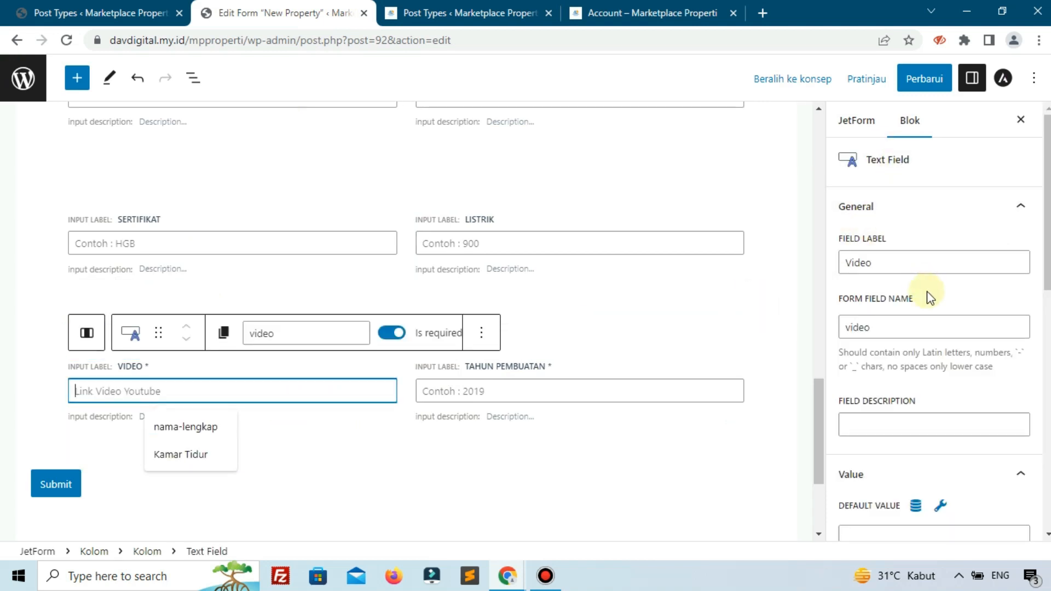
scroll(927, 298, "down", 1)
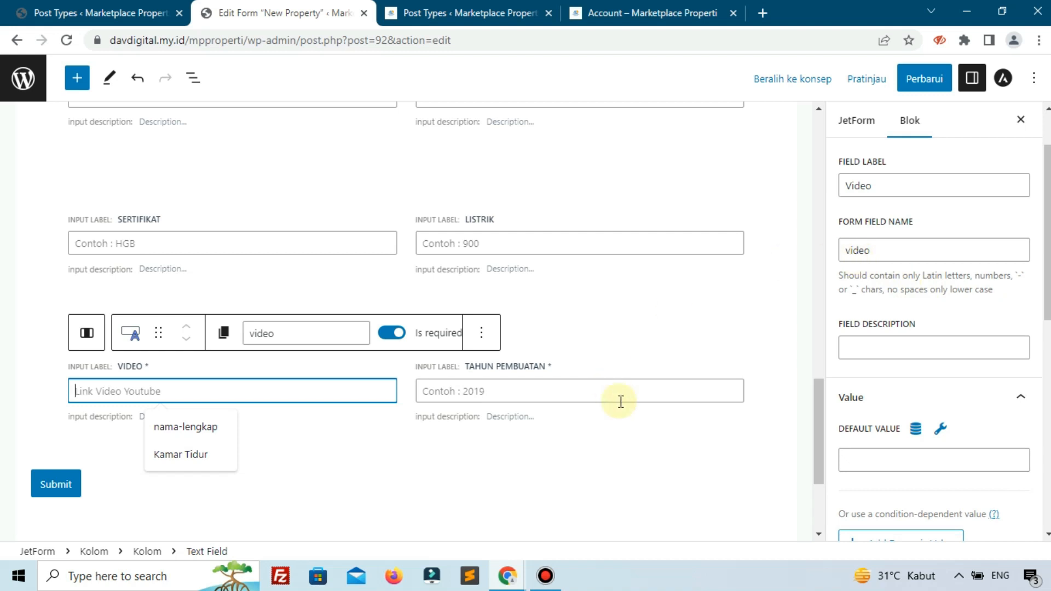
left_click(542, 371)
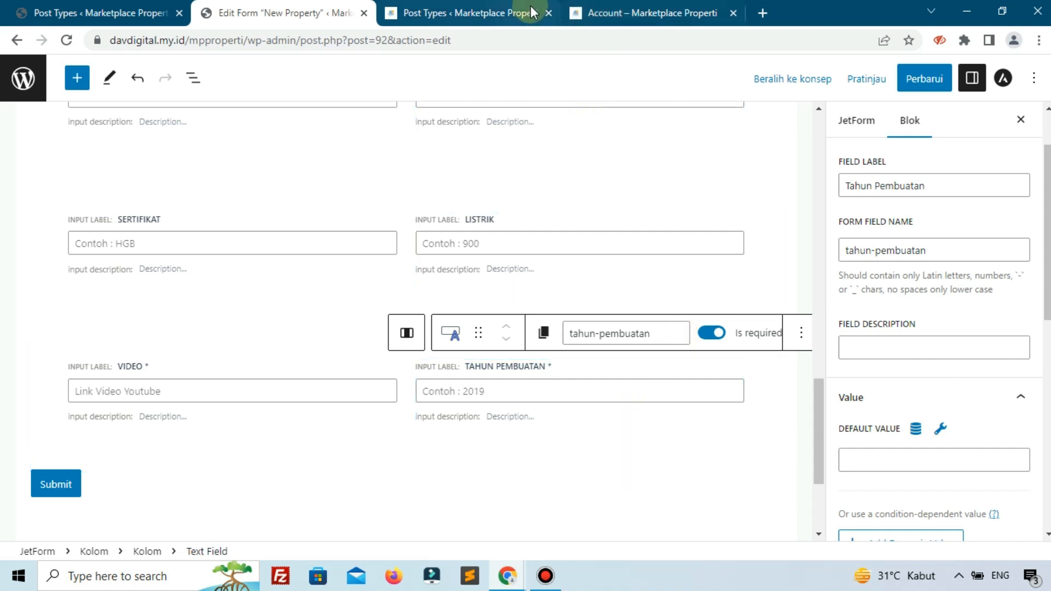
- Following the reference form's field order, add a full-width text field at the end of the form and label it Tipe
left_click(602, 13)
scroll(618, 289, "down", 3)
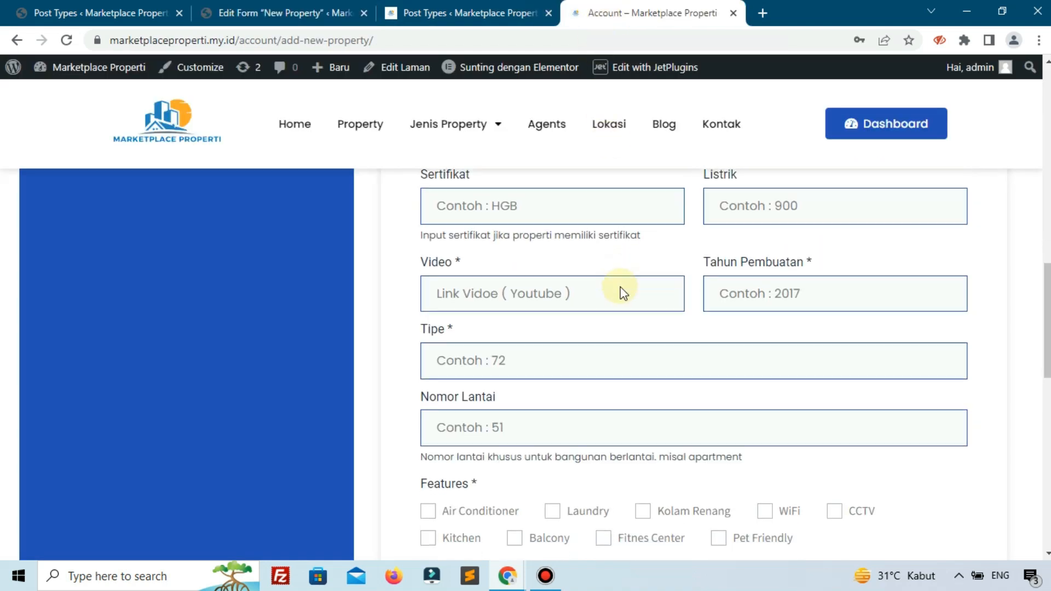
scroll(618, 289, "up", 3)
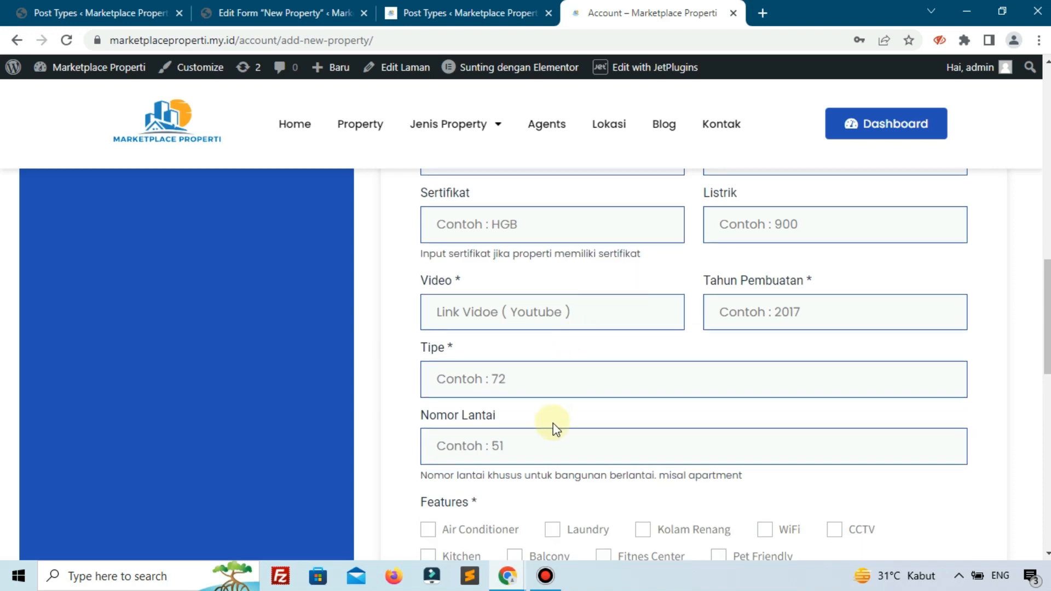
left_click(277, 12)
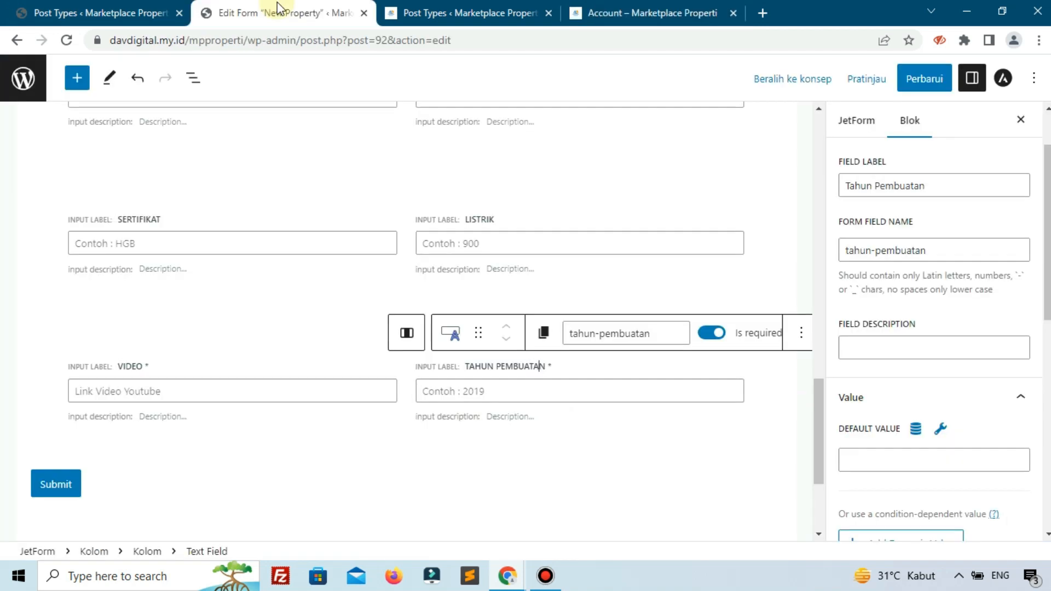
scroll(416, 304, "down", 2)
left_click(733, 368)
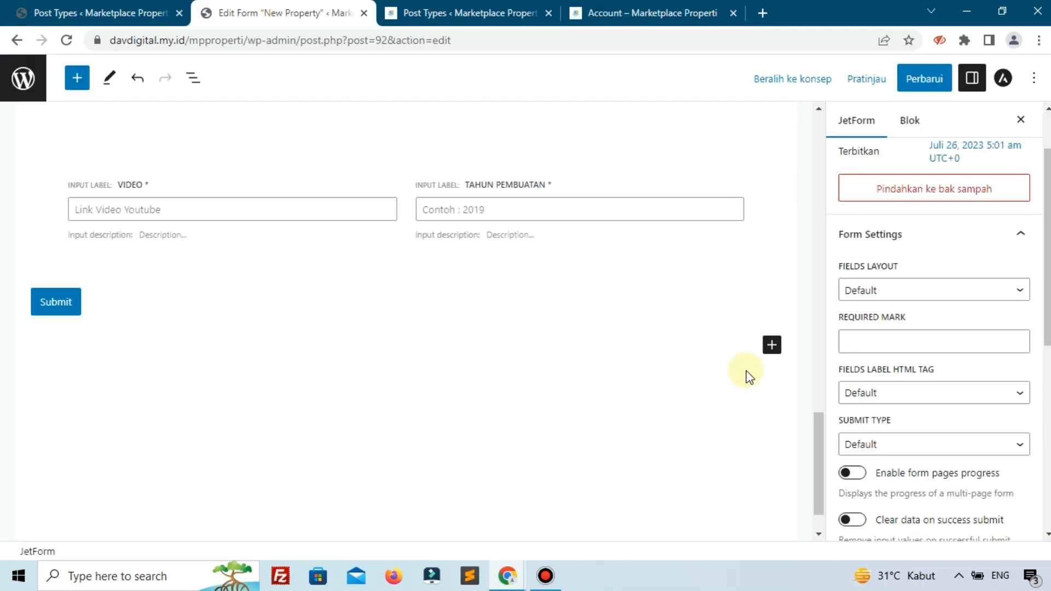
left_click(772, 346)
left_click(824, 476)
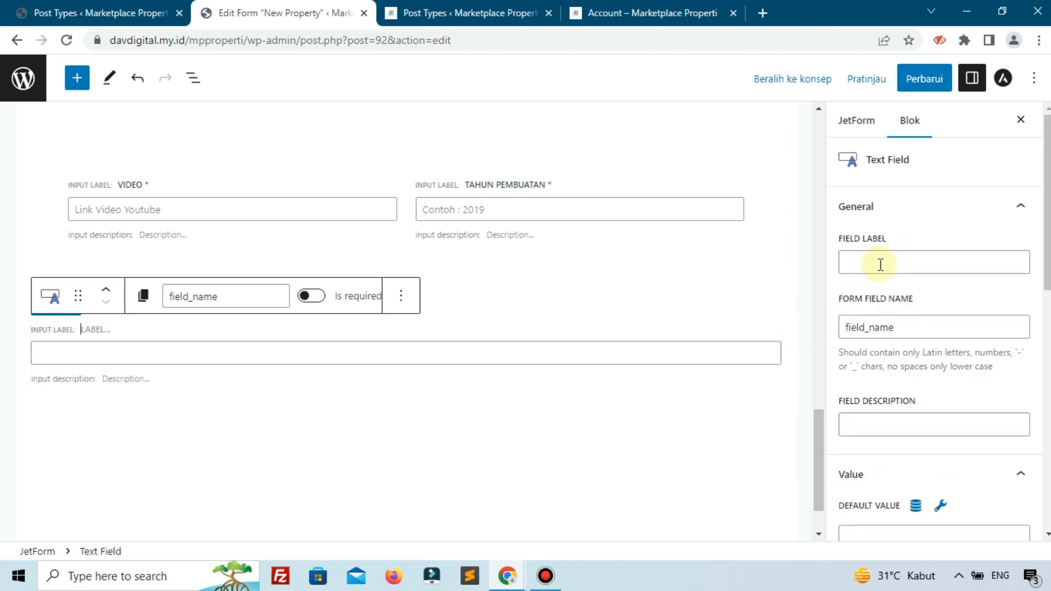
left_click(880, 265)
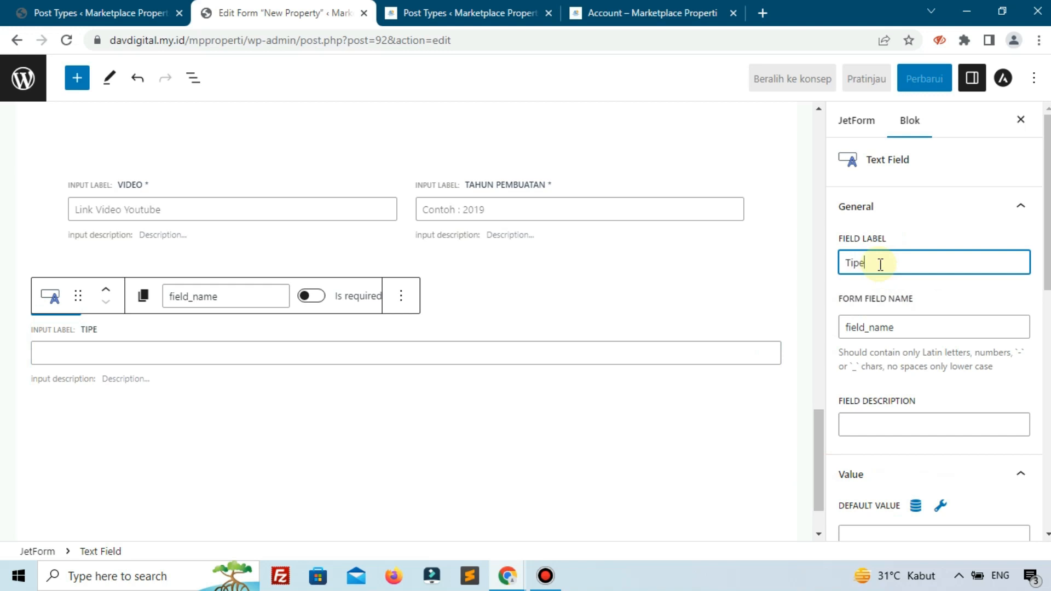
- Check the Tipe field on the reference form, then set its form field name to tipe and make it required
left_click(676, 10)
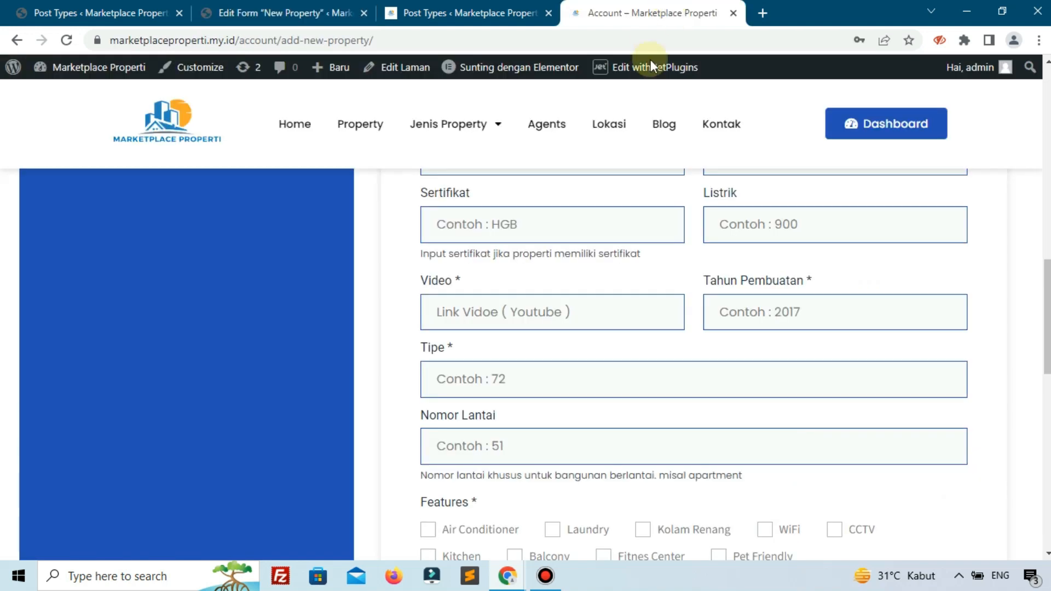
left_click(293, 12)
left_click(942, 298)
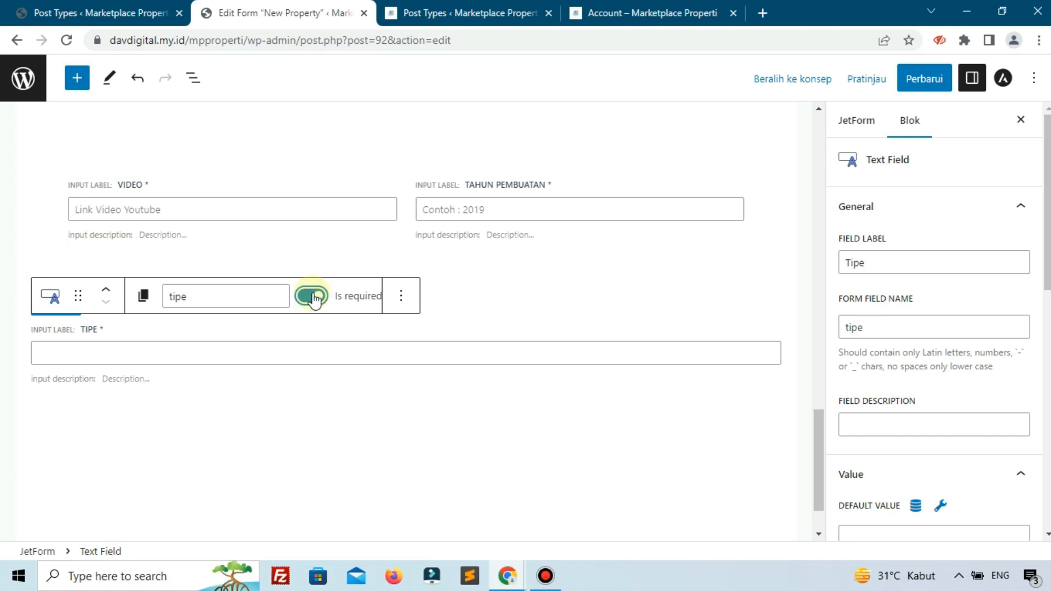
- Give the Tipe text field the placeholder "Contoh : 72, Studio"
scroll(974, 361, "down", 8)
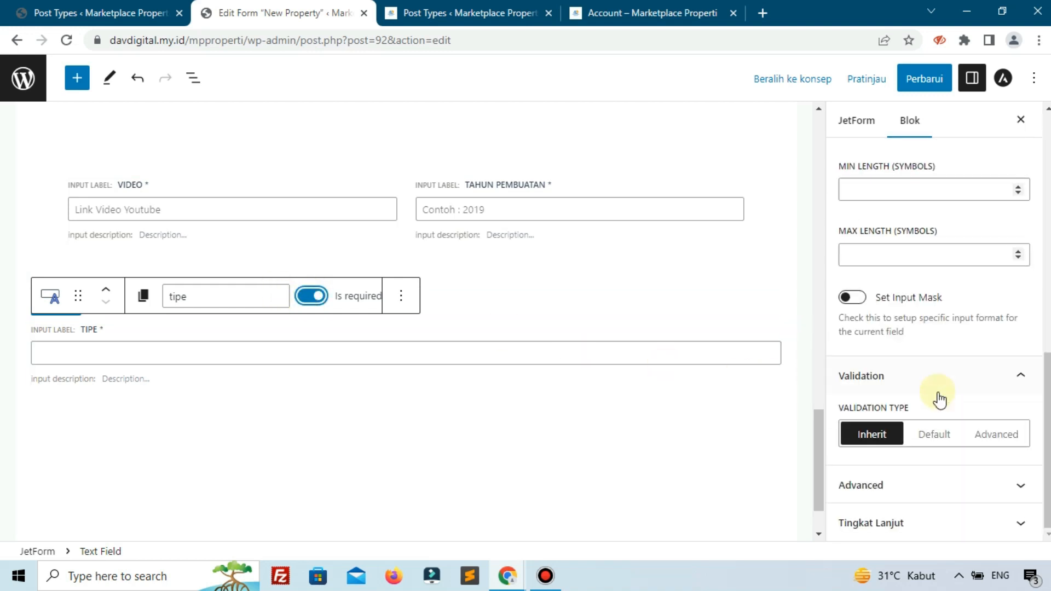
left_click(894, 485)
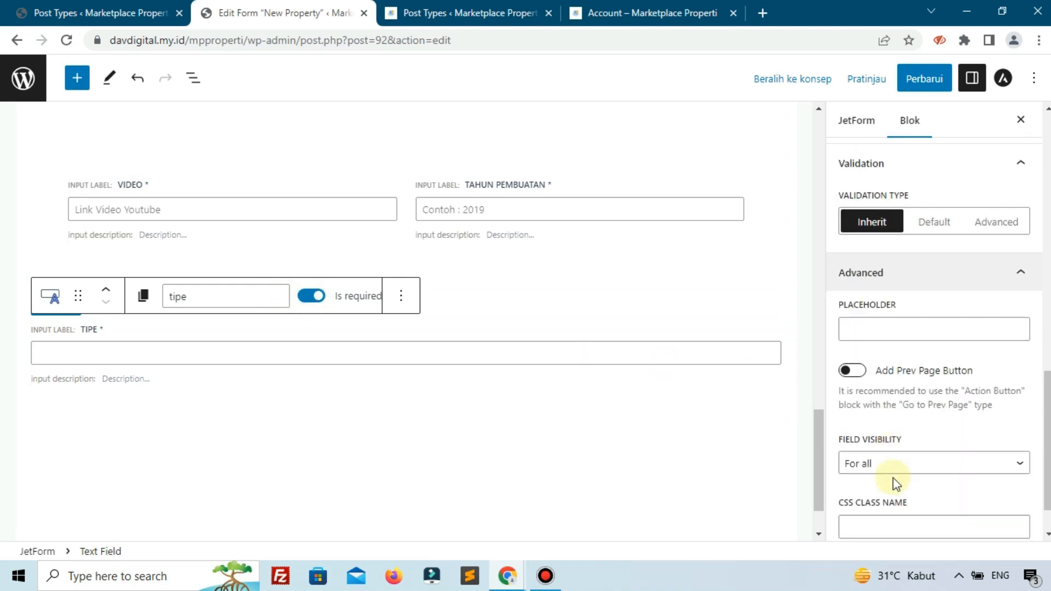
left_click(887, 310)
type("Contoh : 72, Studio")
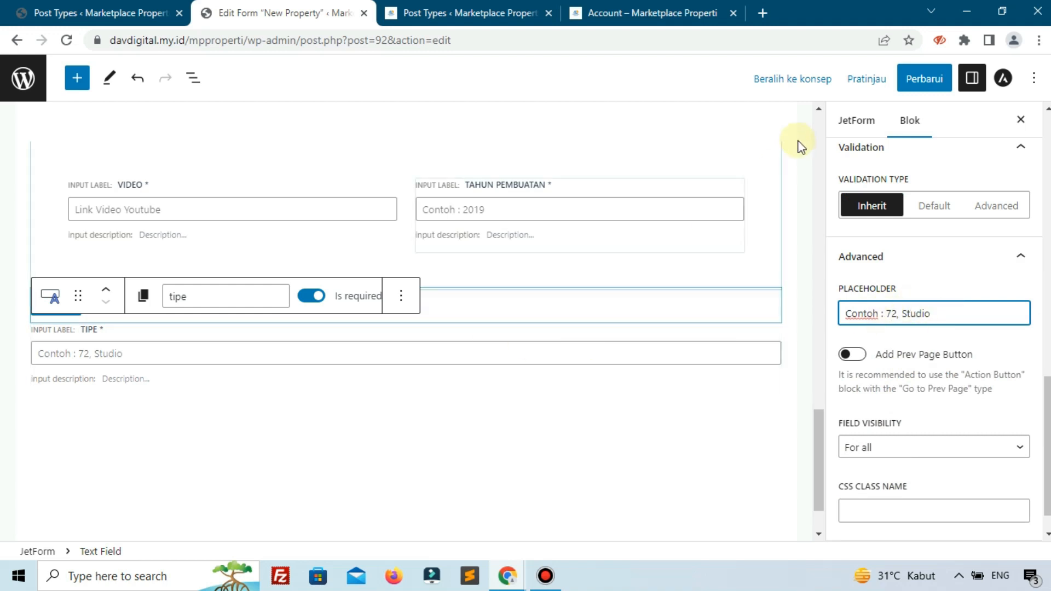
- Move the Tipe field above the Submit button and update the form
left_click(235, 432)
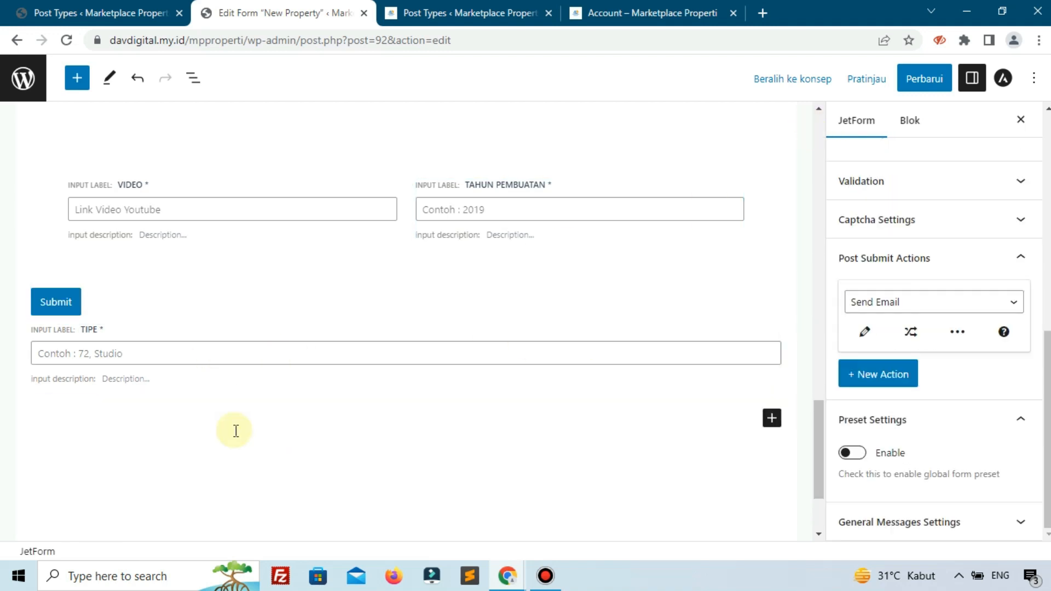
left_click(184, 371)
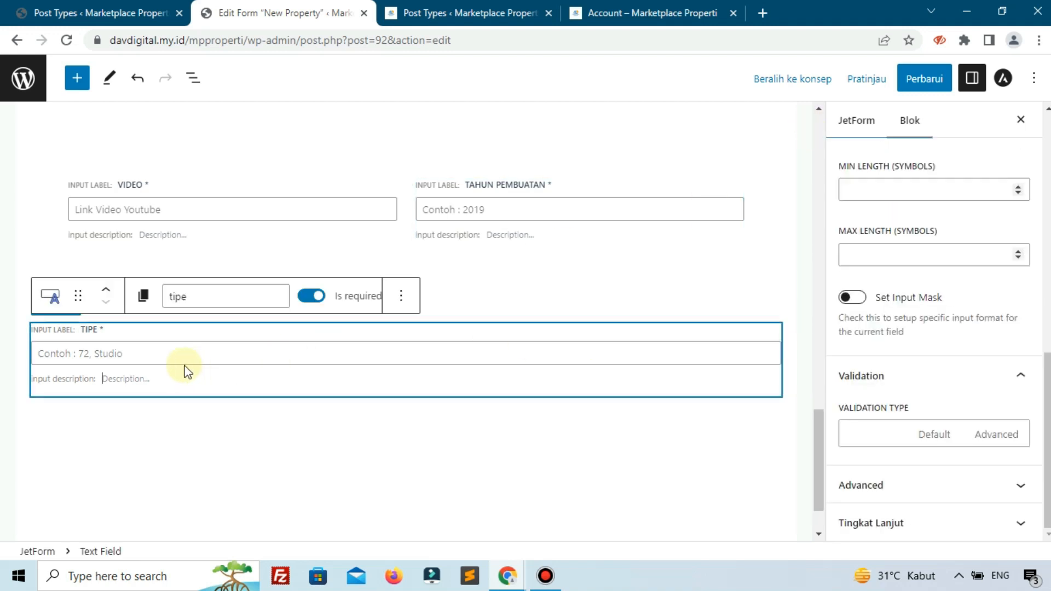
left_click(108, 293)
left_click(941, 82)
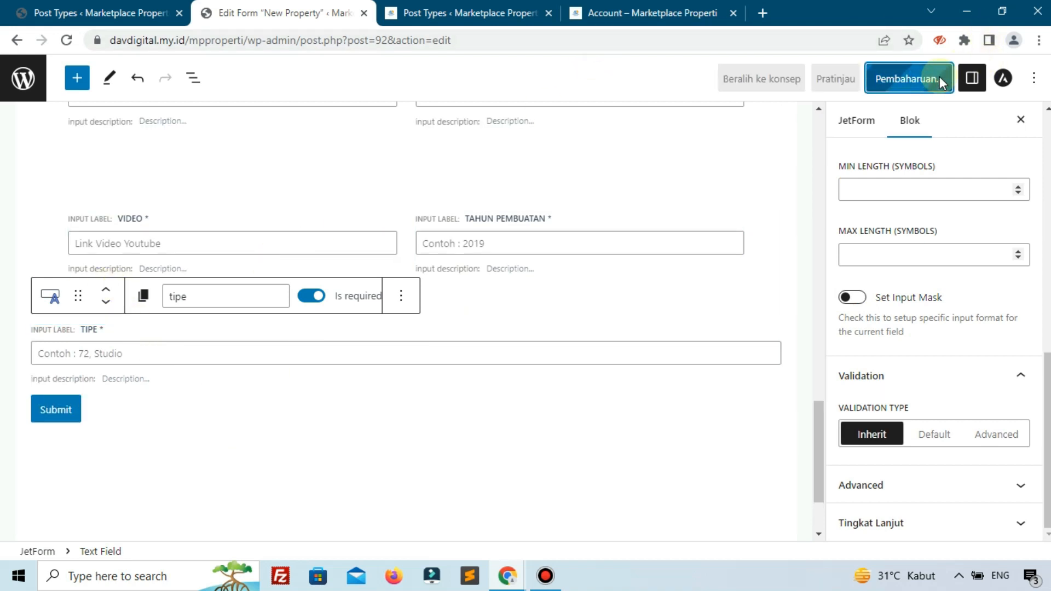
- Check which field follows Tipe on the reference form, then add a full-width text field between Tipe and the Submit button
left_click(497, 7)
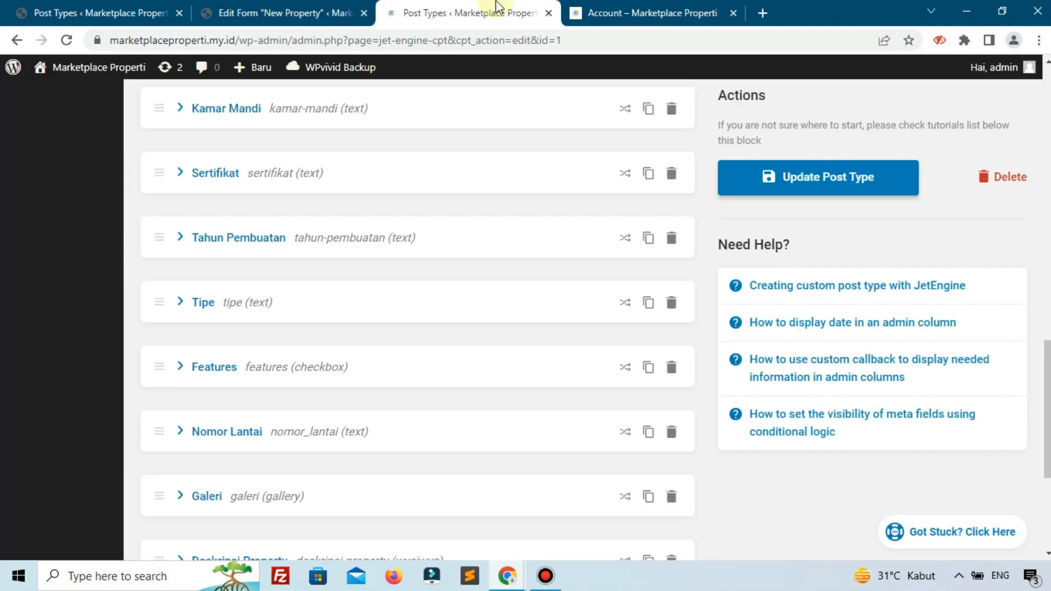
left_click(625, 13)
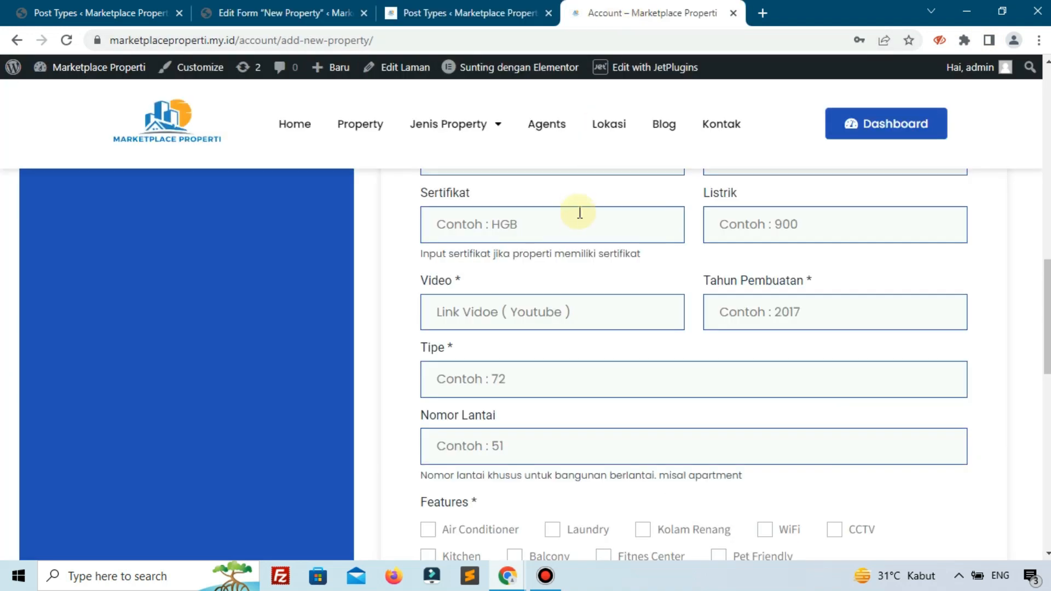
scroll(579, 216, "down", 3)
scroll(578, 222, "up", 1)
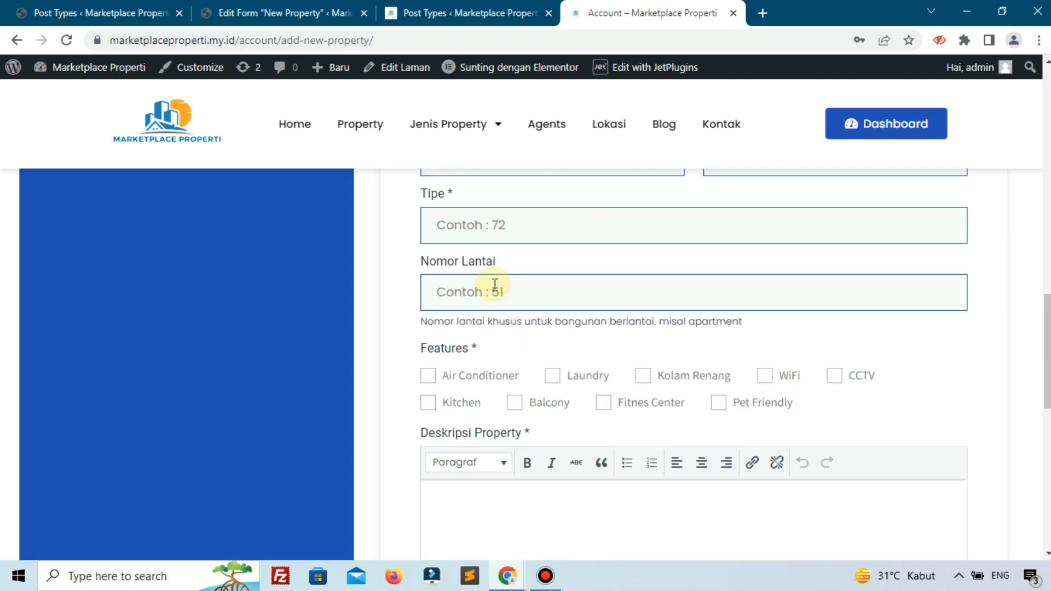
left_click(290, 13)
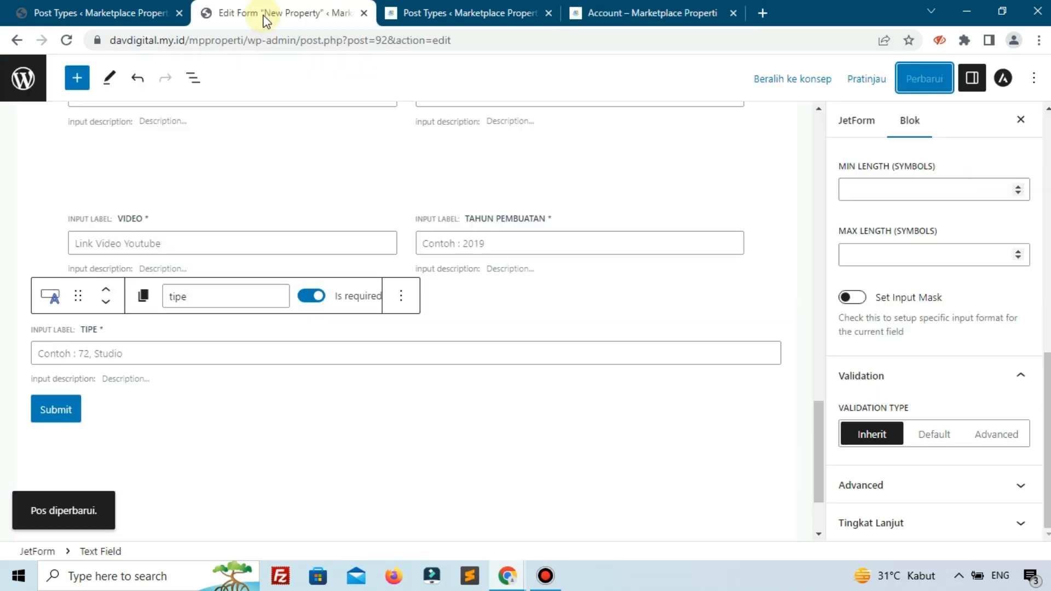
scroll(477, 351, "down", 1)
left_click(701, 368)
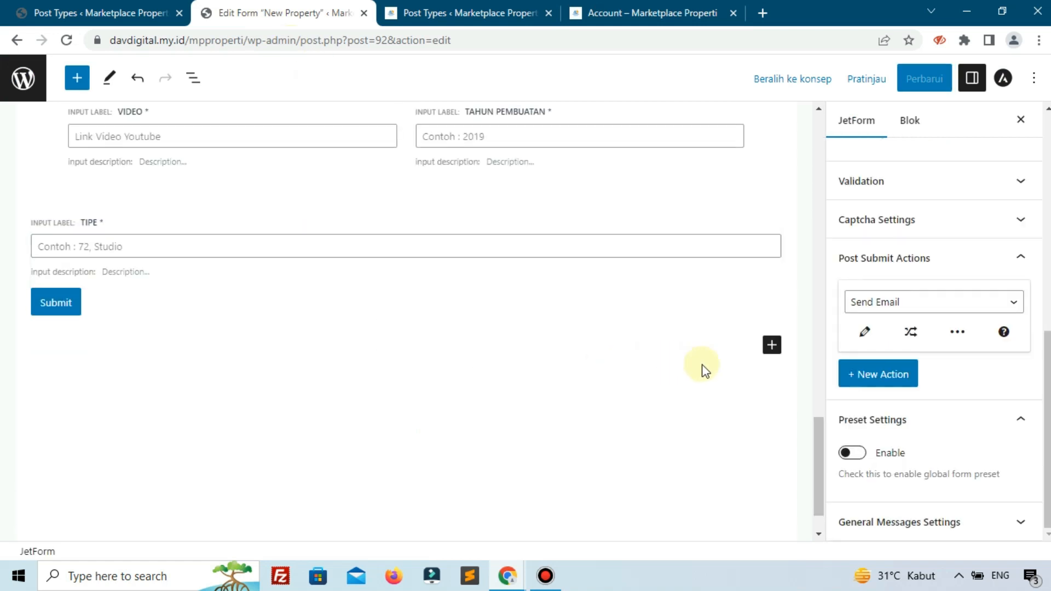
left_click(771, 344)
left_click(829, 176)
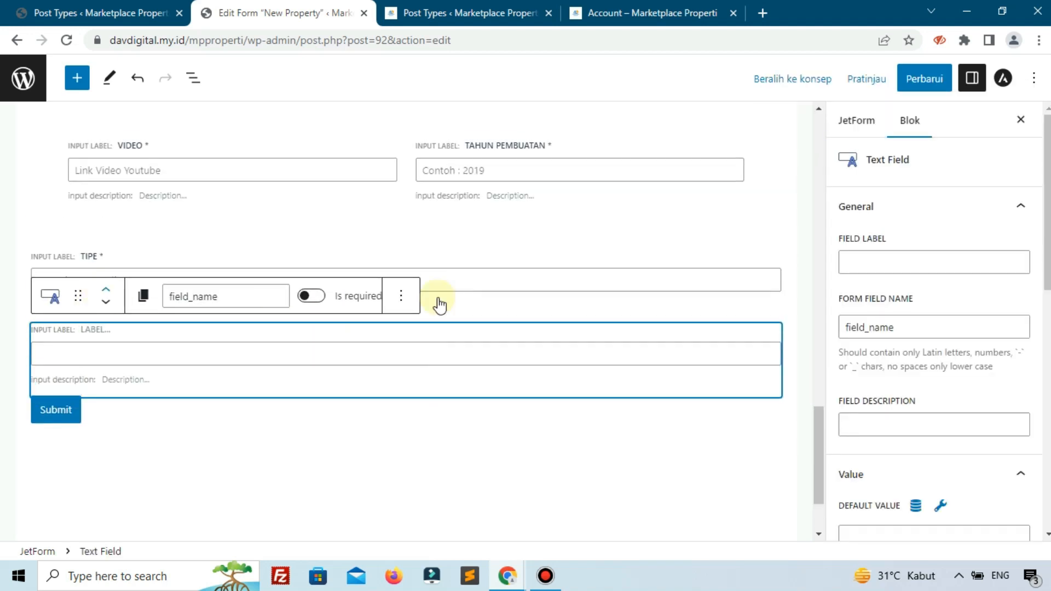
- Label the new text field Nomor Lantai, as on the reference form
left_click(881, 257)
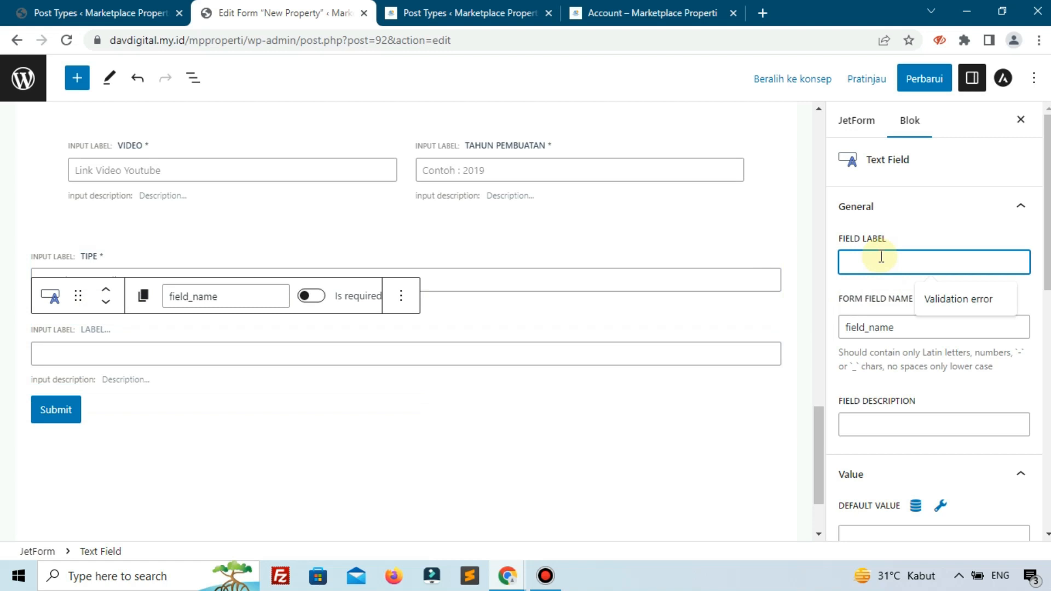
left_click(614, 12)
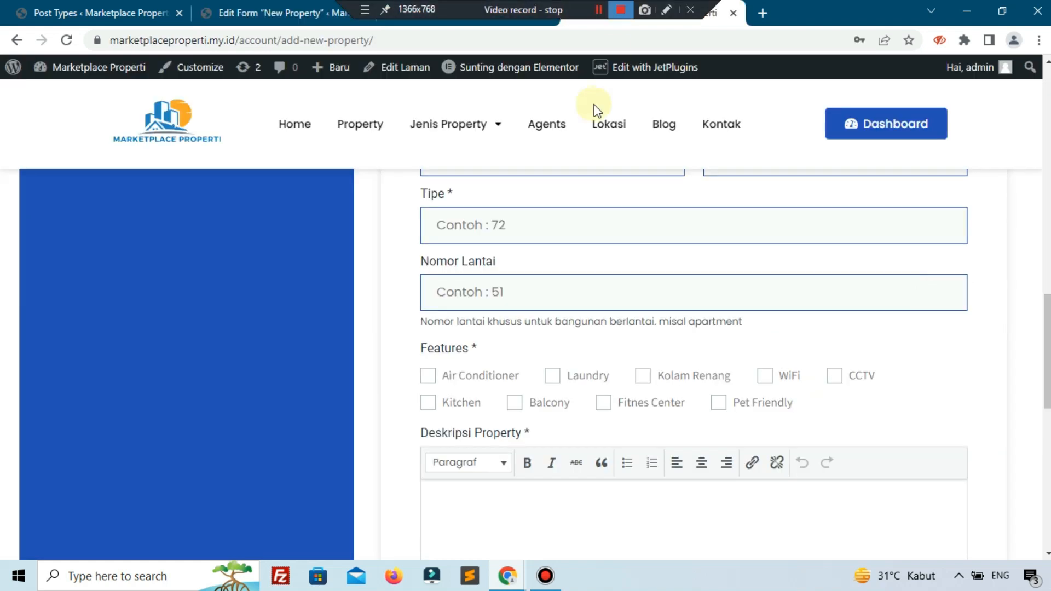
left_click(298, 12)
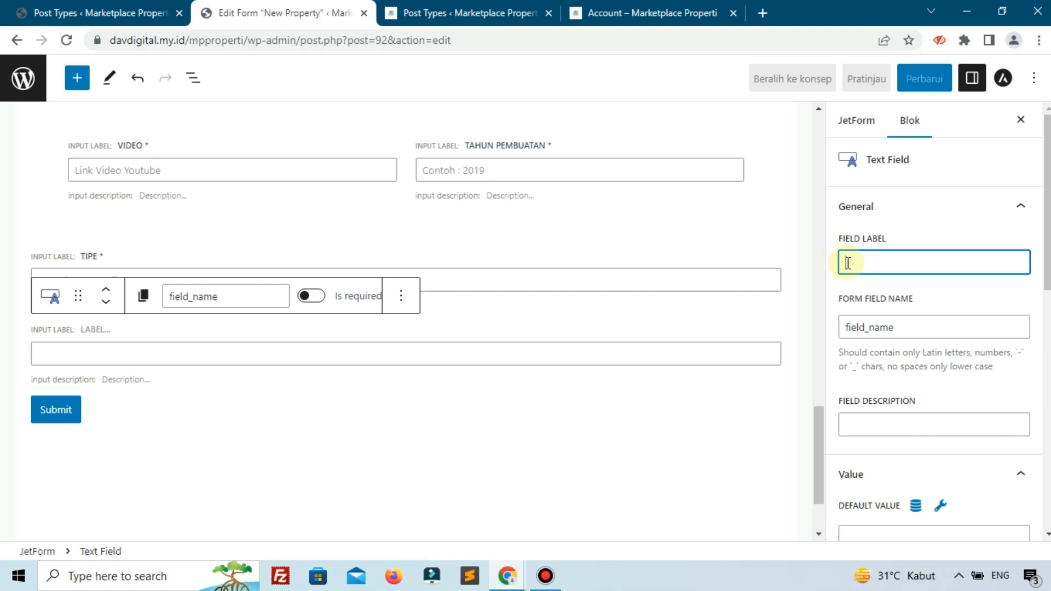
type("Nomor Lantai")
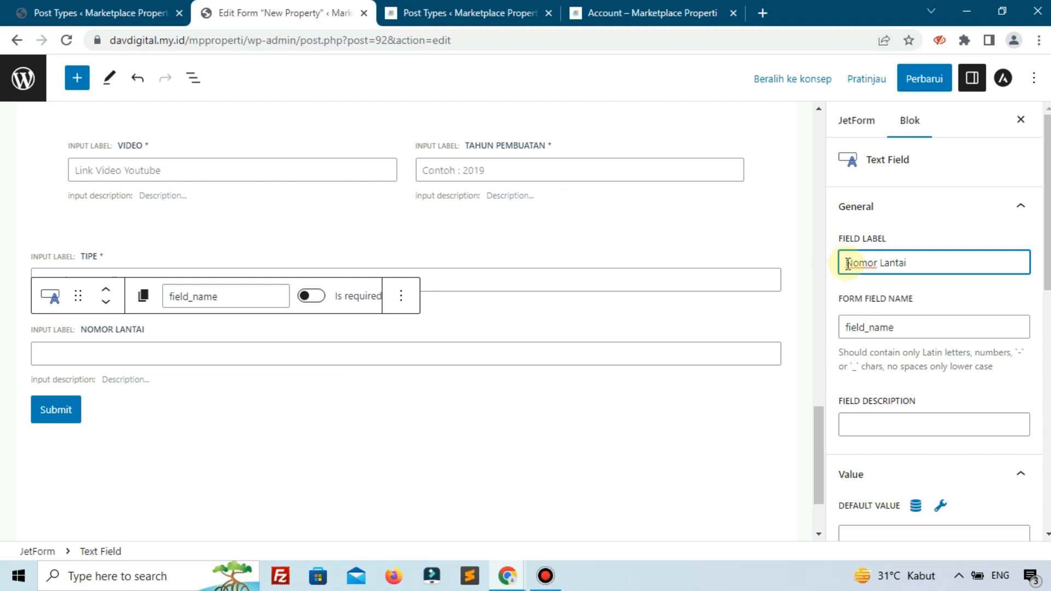
left_click(938, 291)
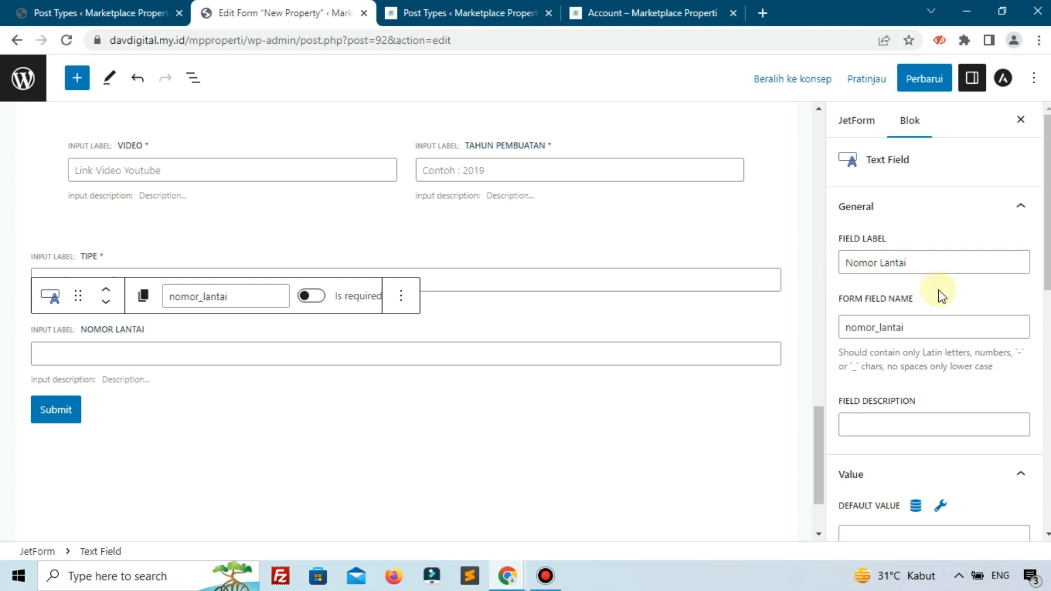
- Copy the Nomor Lantai meta field's Name/ID from the JetEngine post type and set it as the form field name, nomor_lantai
left_click(93, 12)
scroll(268, 235, "up", 6)
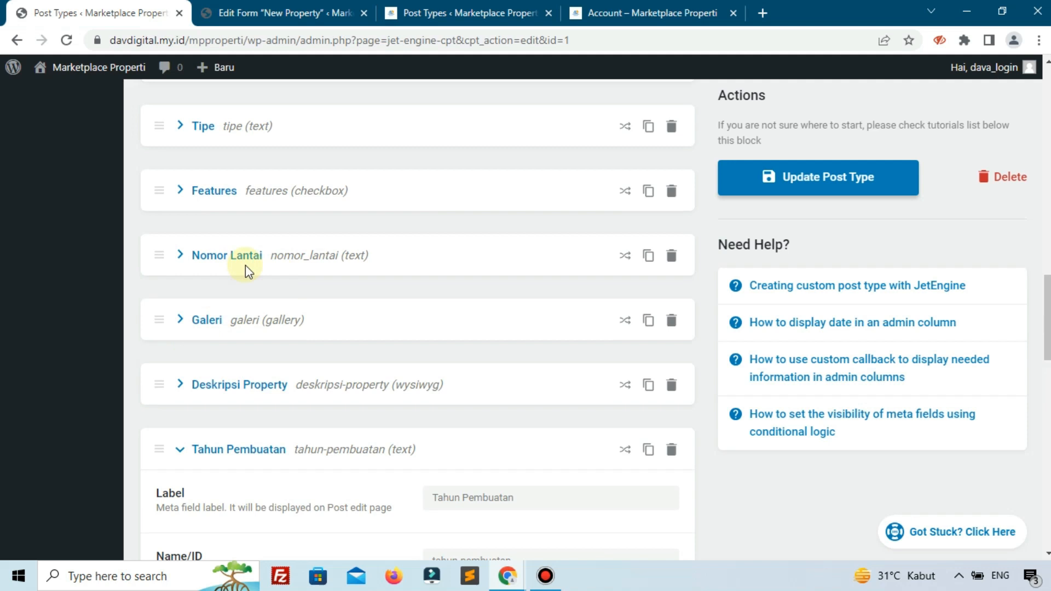
left_click(316, 270)
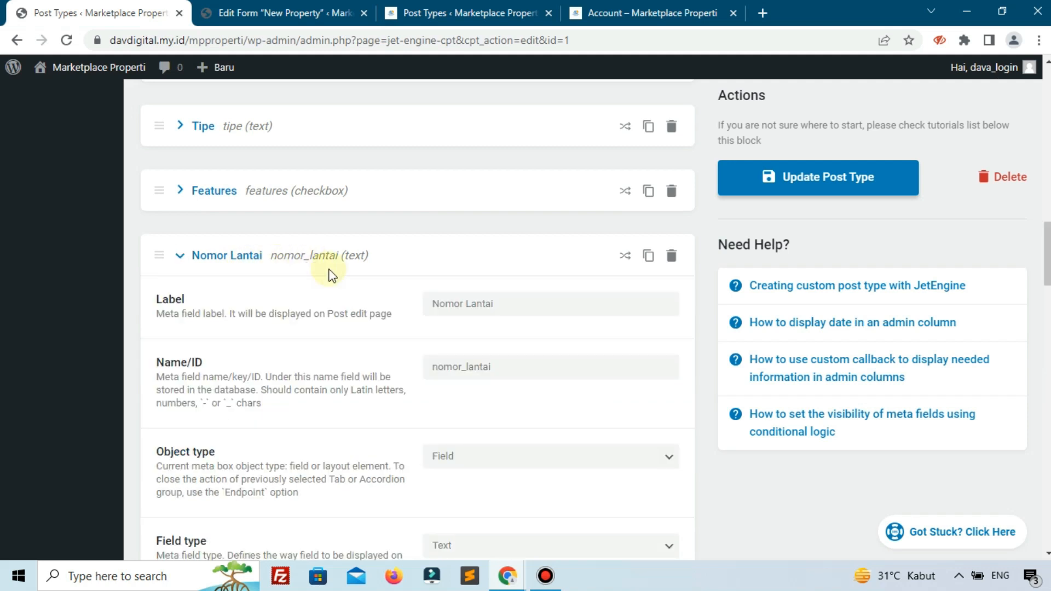
left_click_drag(521, 369, 372, 377)
key("ctrl+c")
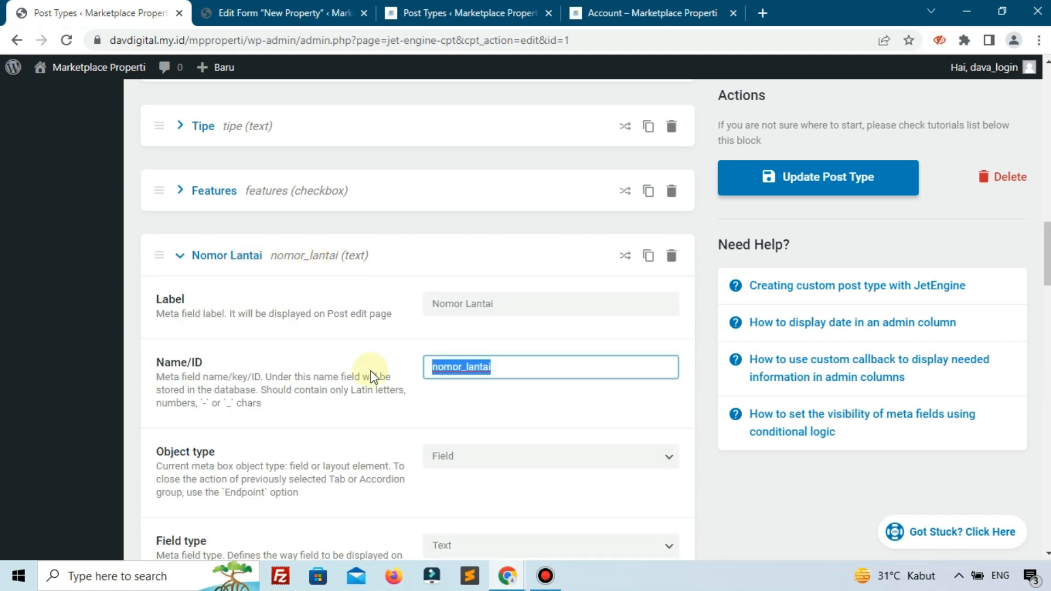
left_click(307, 267)
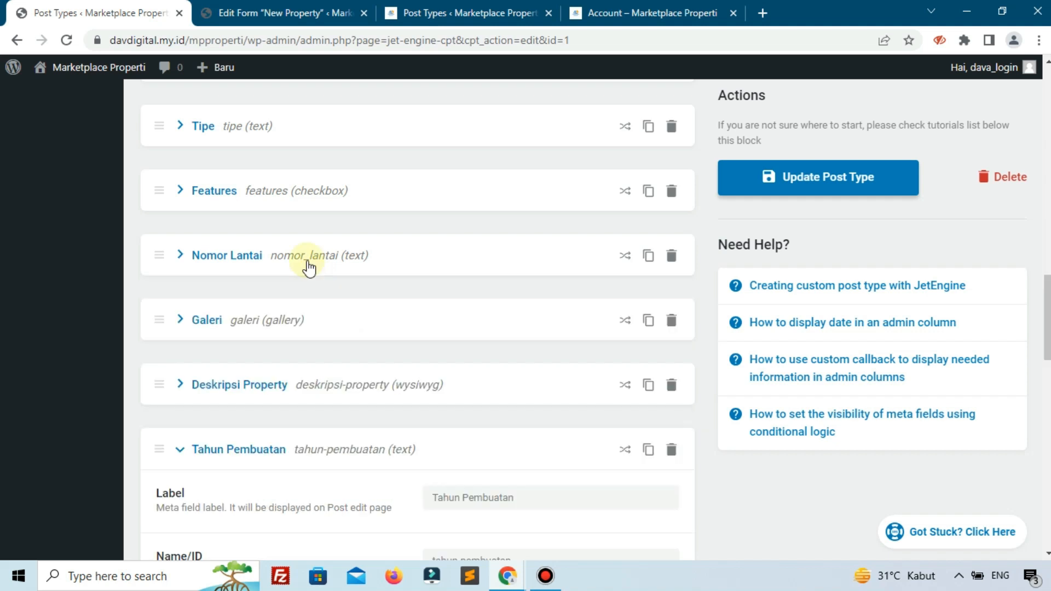
scroll(310, 268, "up", 5)
scroll(307, 260, "up", 5)
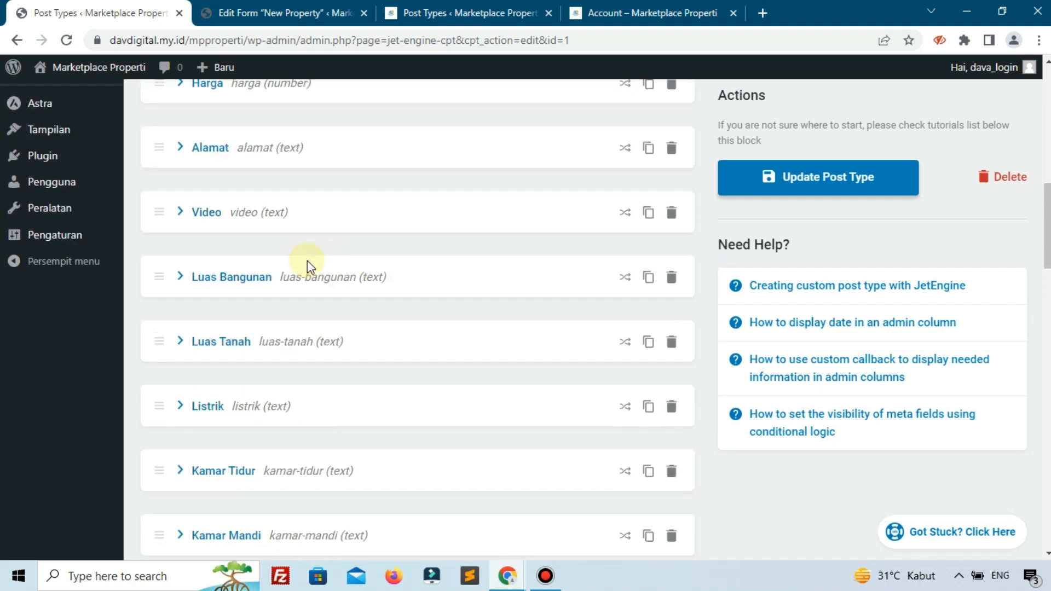
left_click(432, 6)
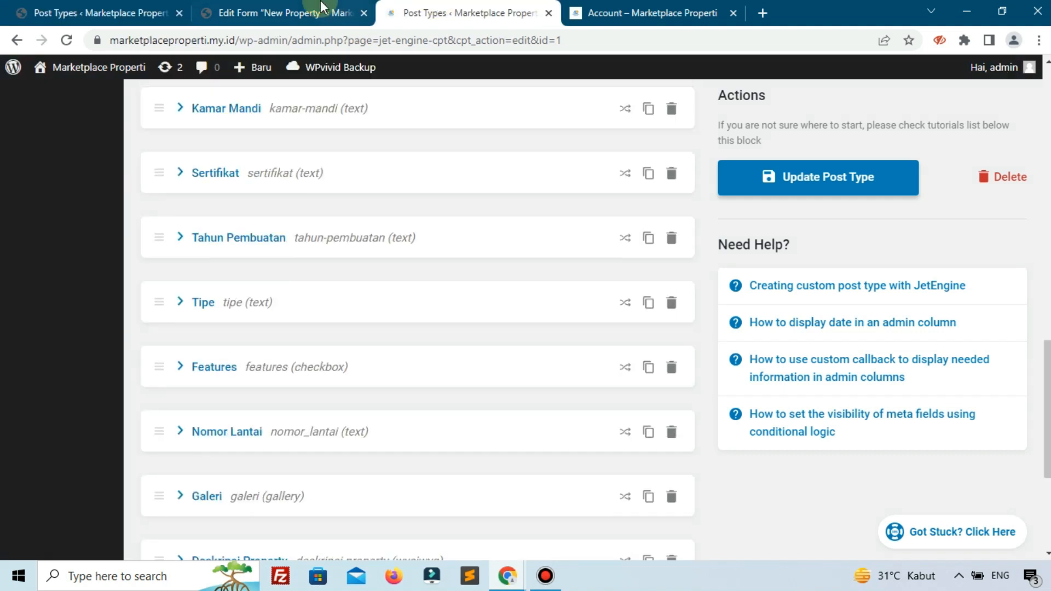
left_click(306, 12)
left_click(896, 326)
key("ctrl+a")
key("ctrl+v")
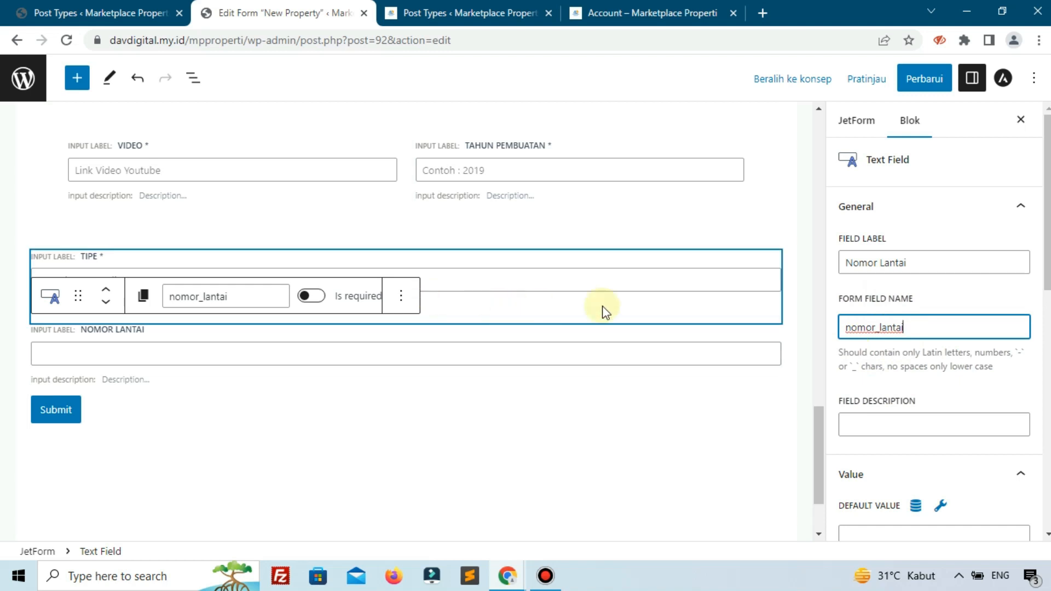
- Copy the Nomor Lantai description text from the reference form and give the field the placeholder "Contoh : 51"
scroll(842, 311, "down", 1)
scroll(854, 339, "down", 10)
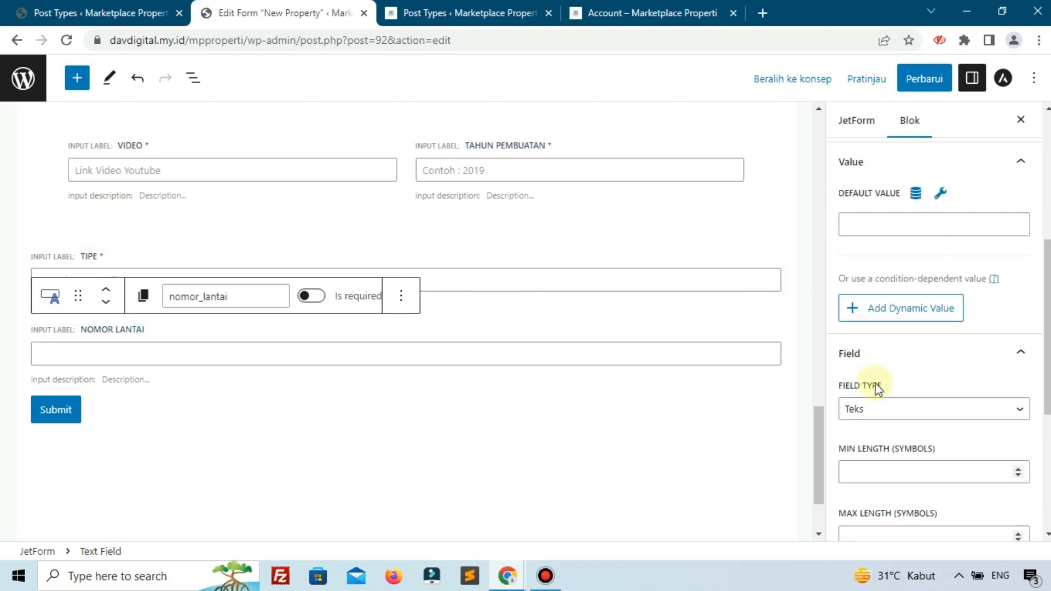
left_click(882, 484)
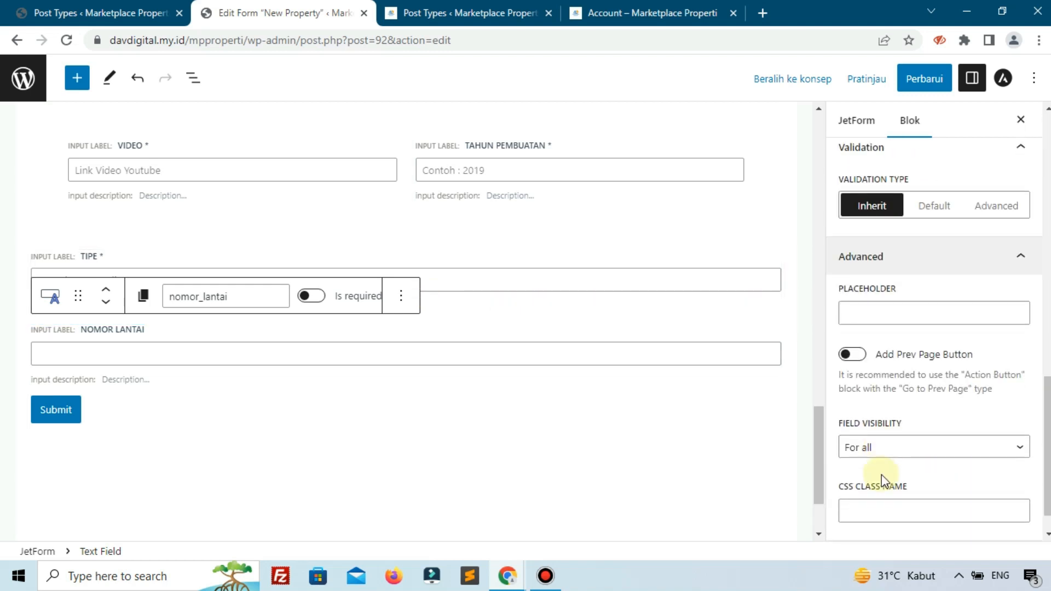
left_click(646, 13)
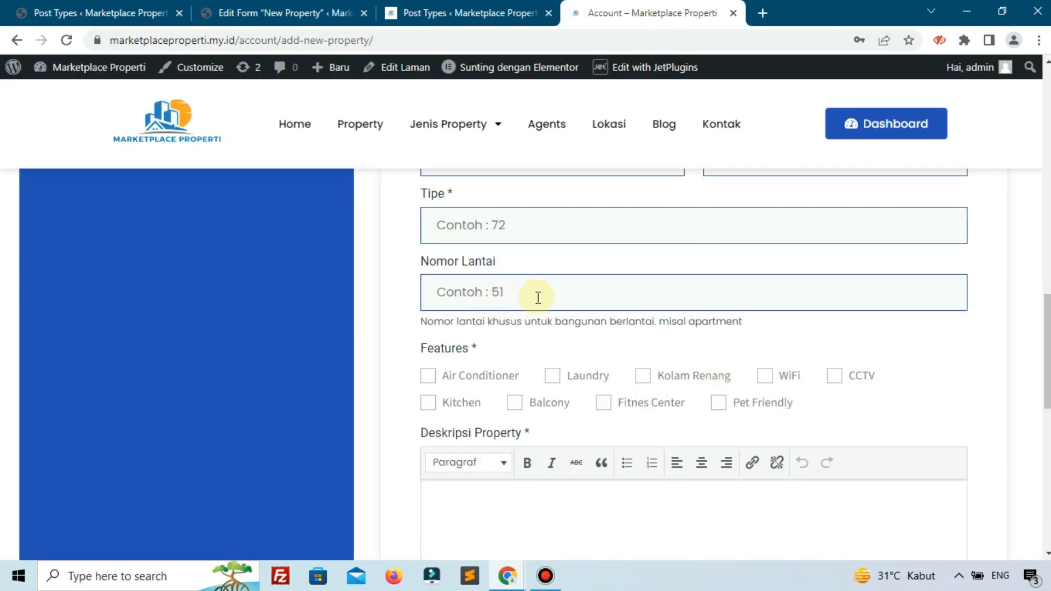
left_click_drag(423, 322, 750, 331)
key("ctrl+c")
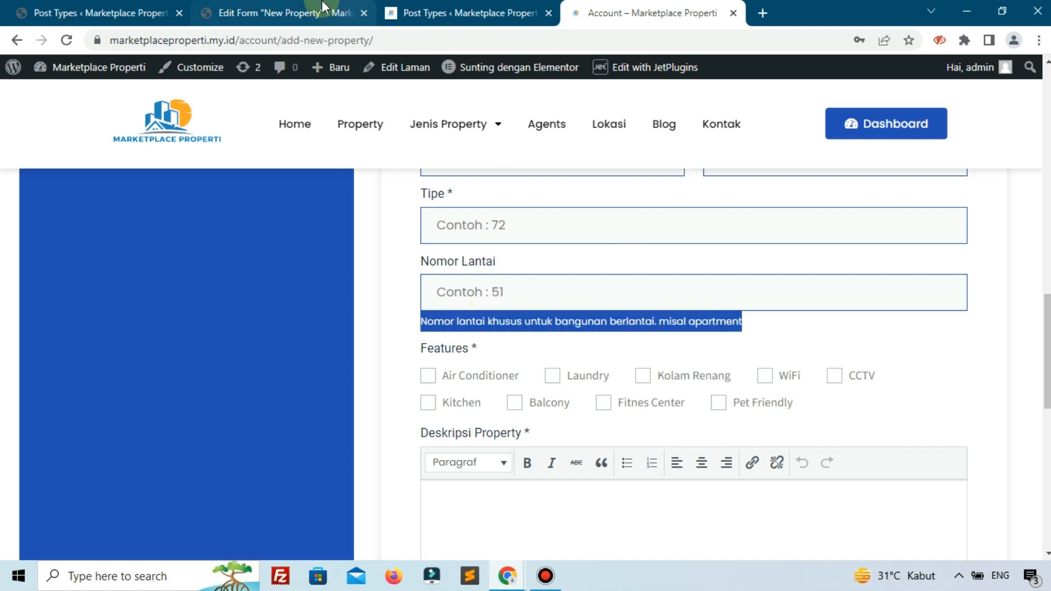
left_click(280, 13)
left_click(936, 320)
type("Contoh : 51")
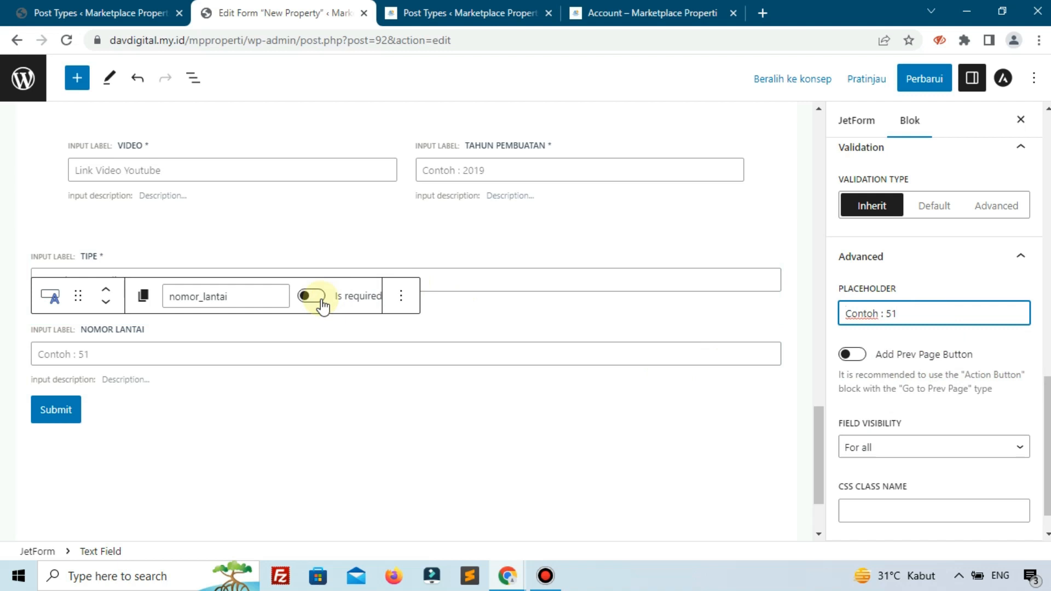
- Set the Nomor Lantai input description to "Nomor lantai khusus untuk bangunan berlantai. misal apartment" and update the form
left_click(615, 12)
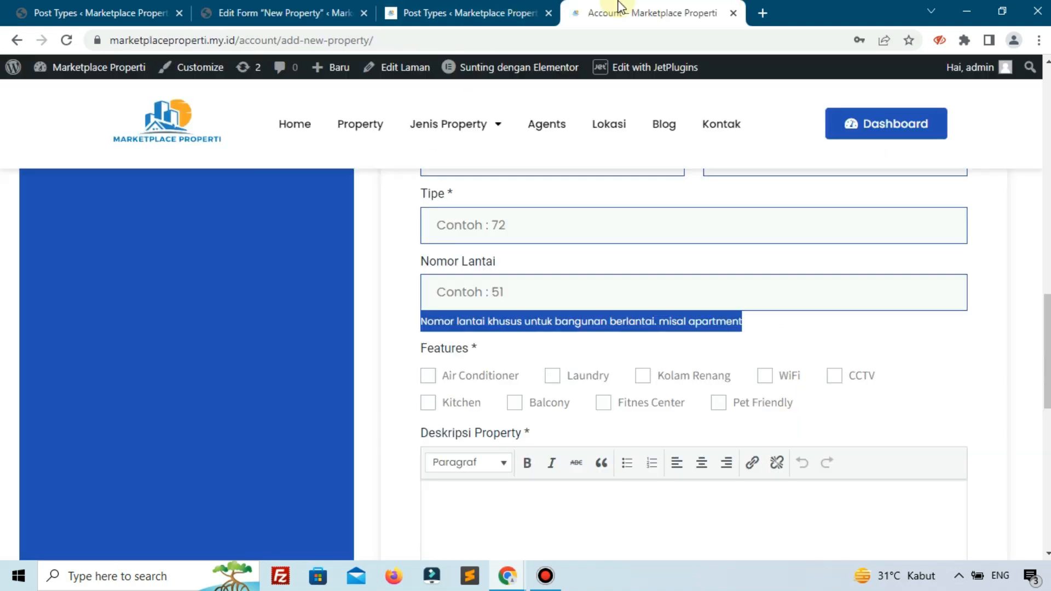
left_click(323, 12)
left_click(185, 377)
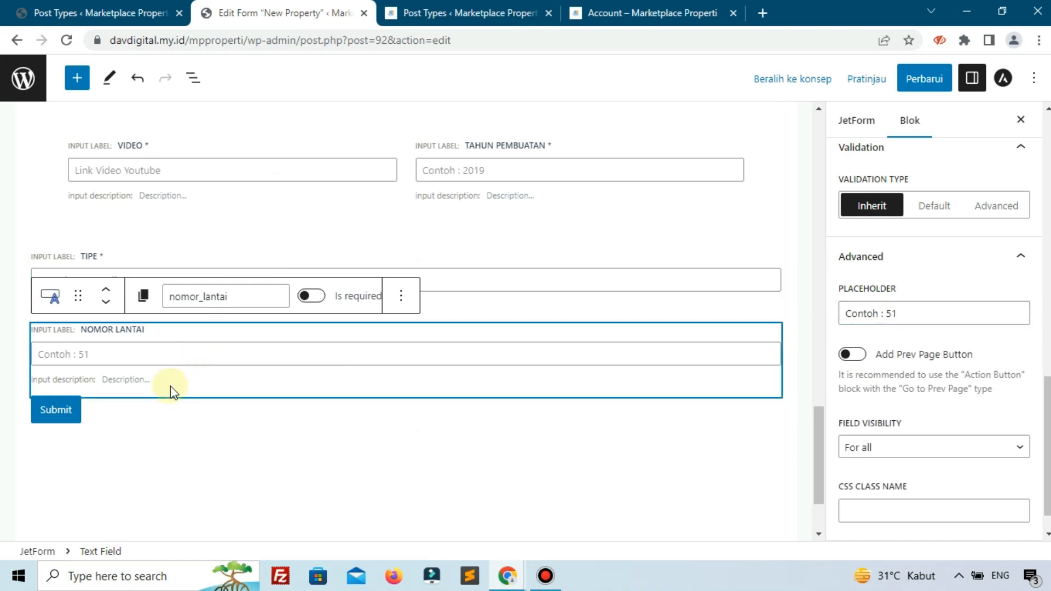
key("ctrl+v")
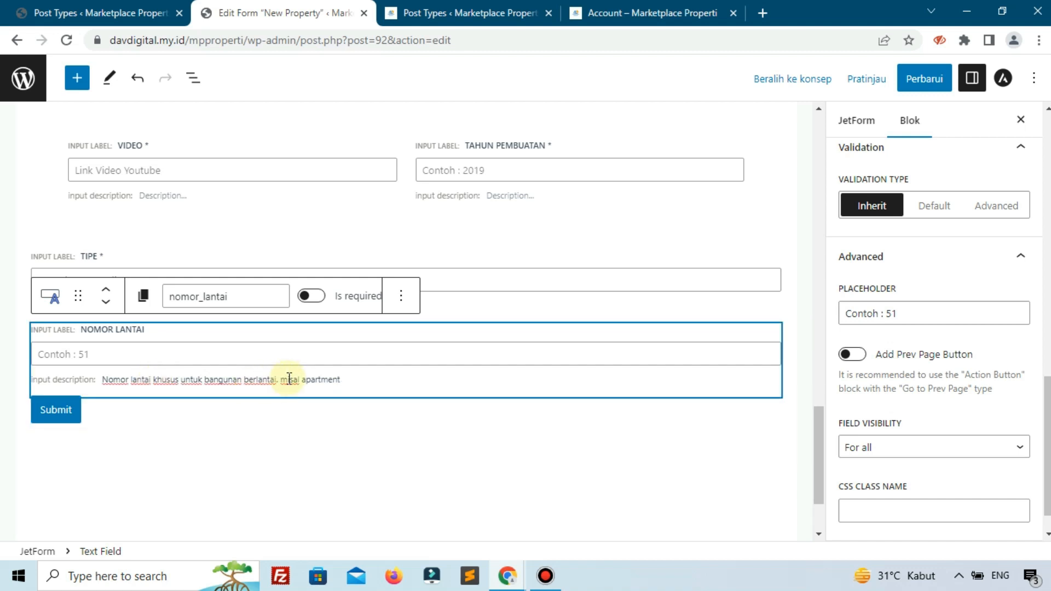
left_click(924, 78)
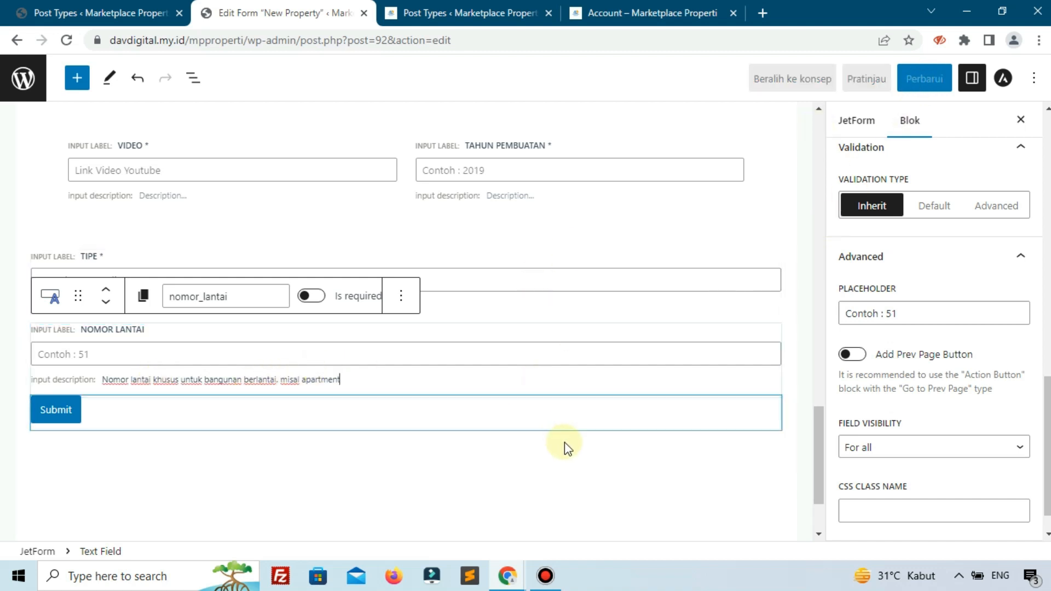
left_click(565, 443)
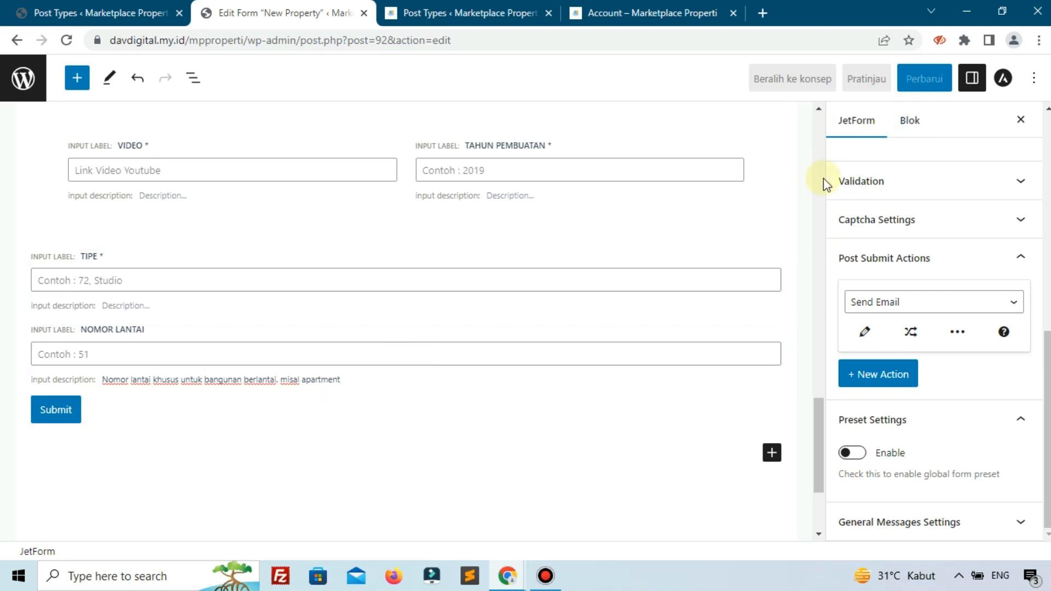
left_click(709, 426)
left_click(913, 80)
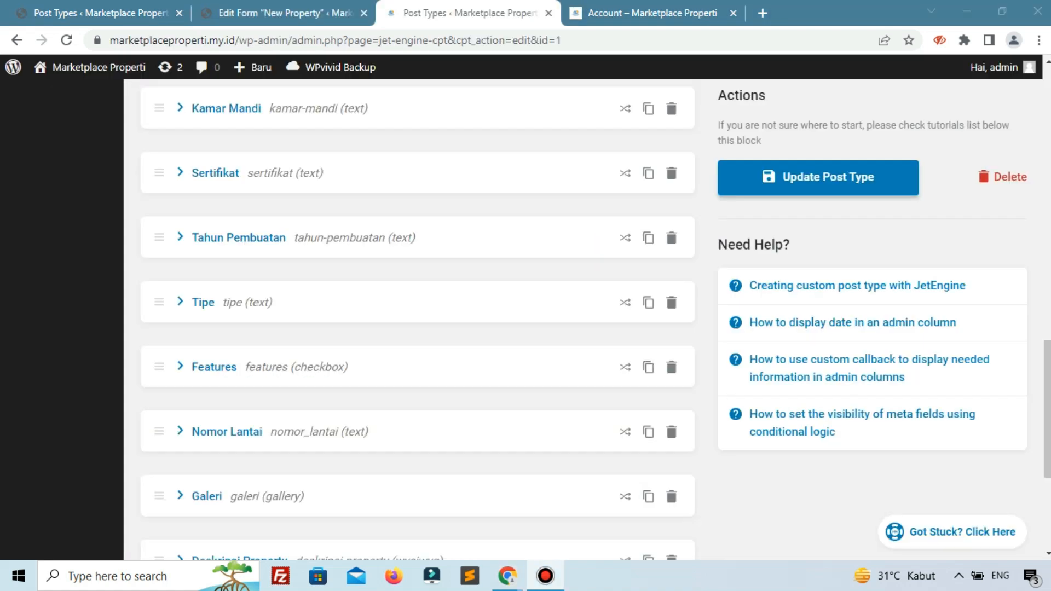
- Check the Features field on the reference form and add a Checkbox Field block at the end of the form, below Submit
left_click(623, 12)
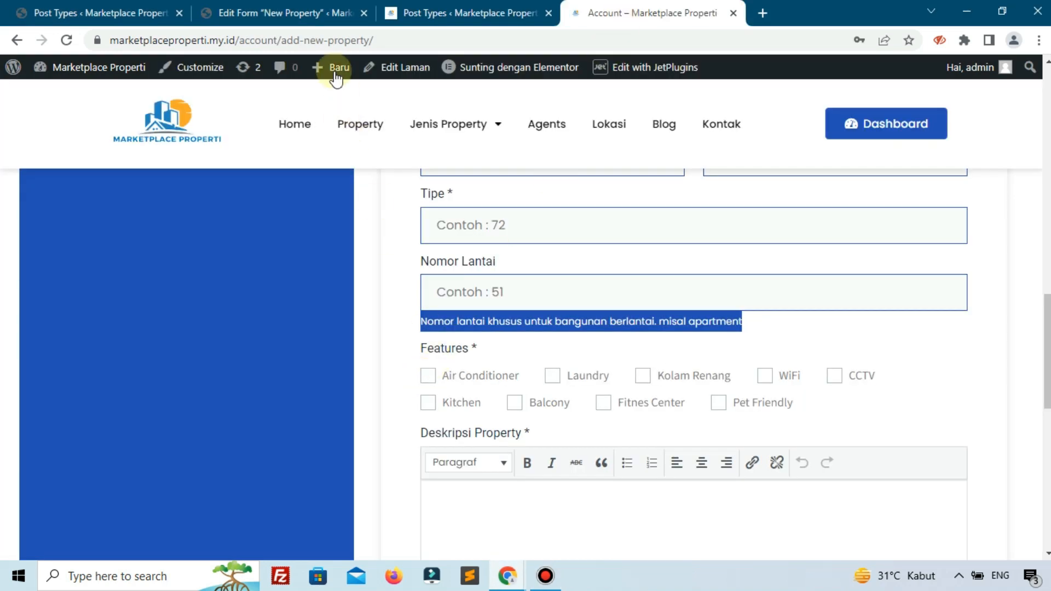
left_click(271, 14)
scroll(369, 342, "down", 2)
left_click(755, 408)
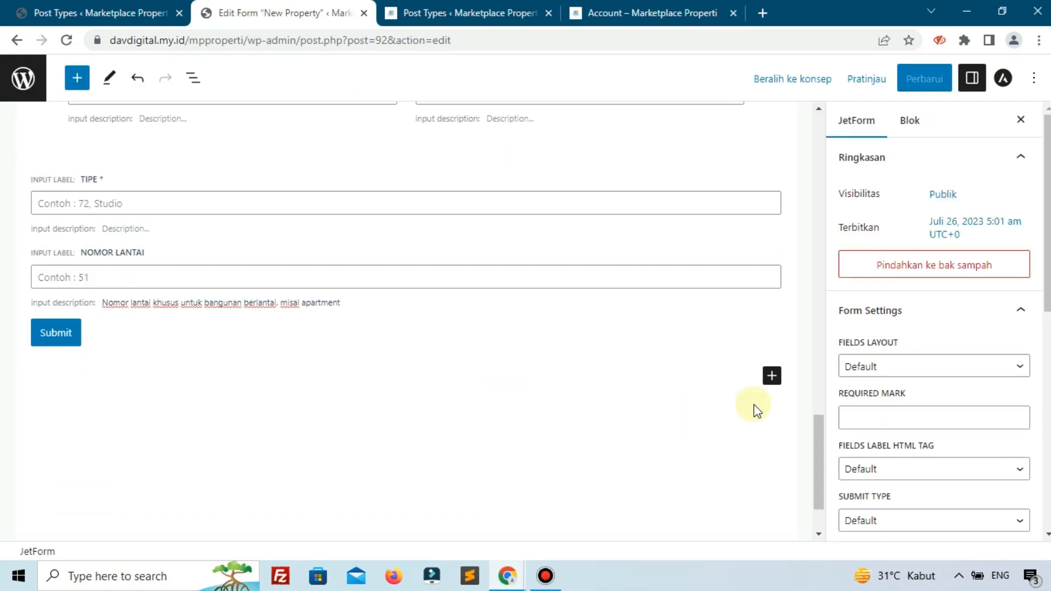
left_click(772, 375)
type("che")
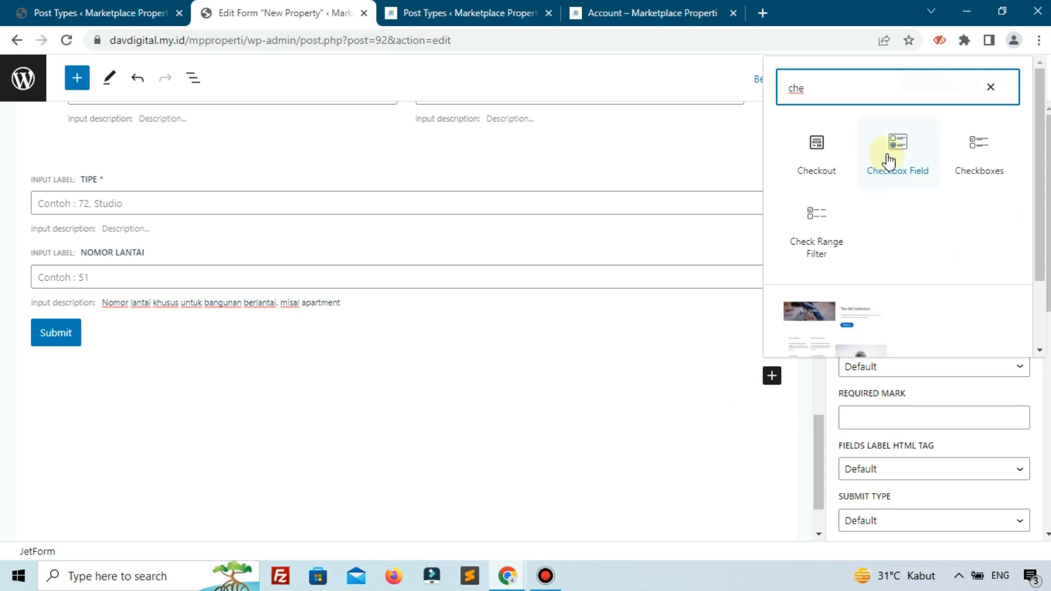
left_click(888, 160)
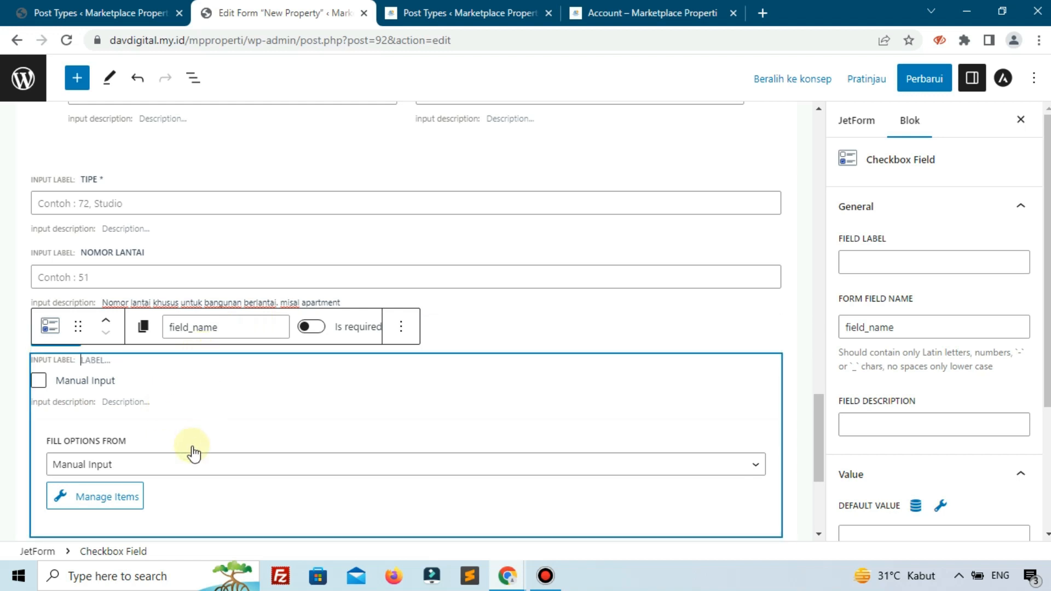
- Label the new checkbox field Features, set its form field name to features and make it required
left_click(240, 325)
left_click(849, 254)
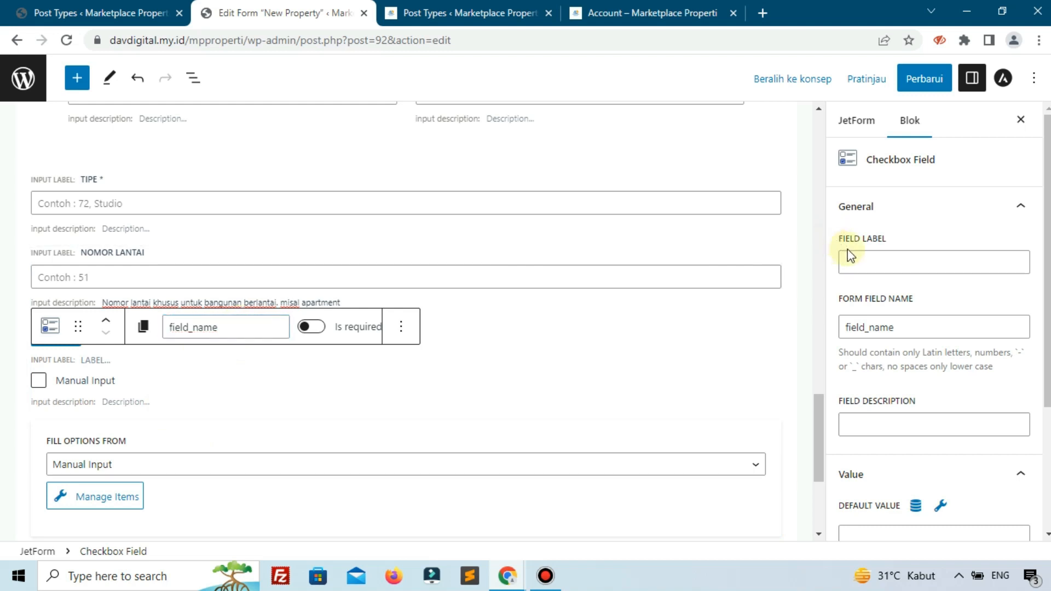
type("Fea")
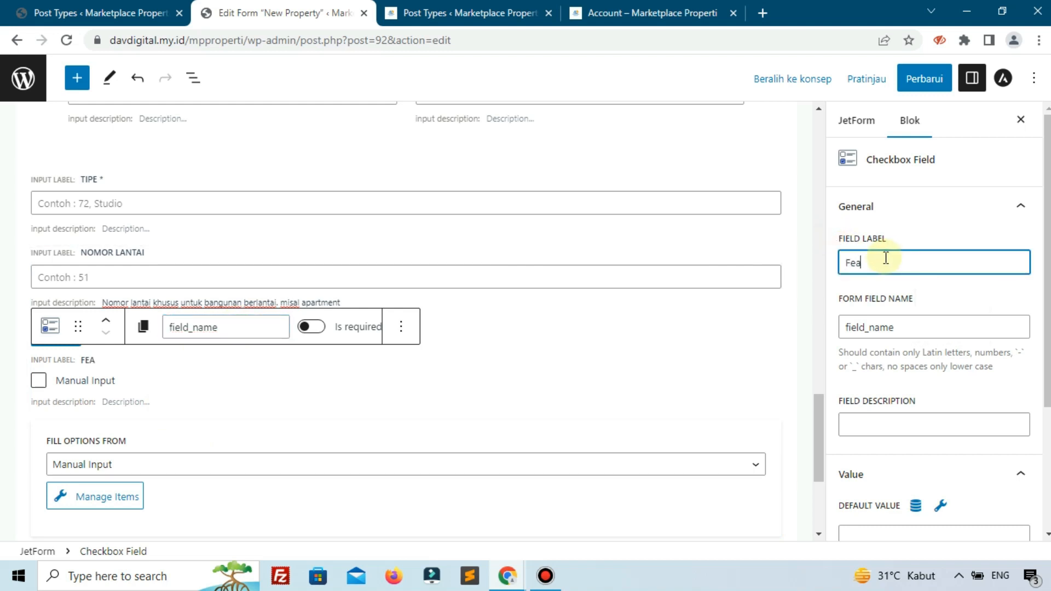
type("tures")
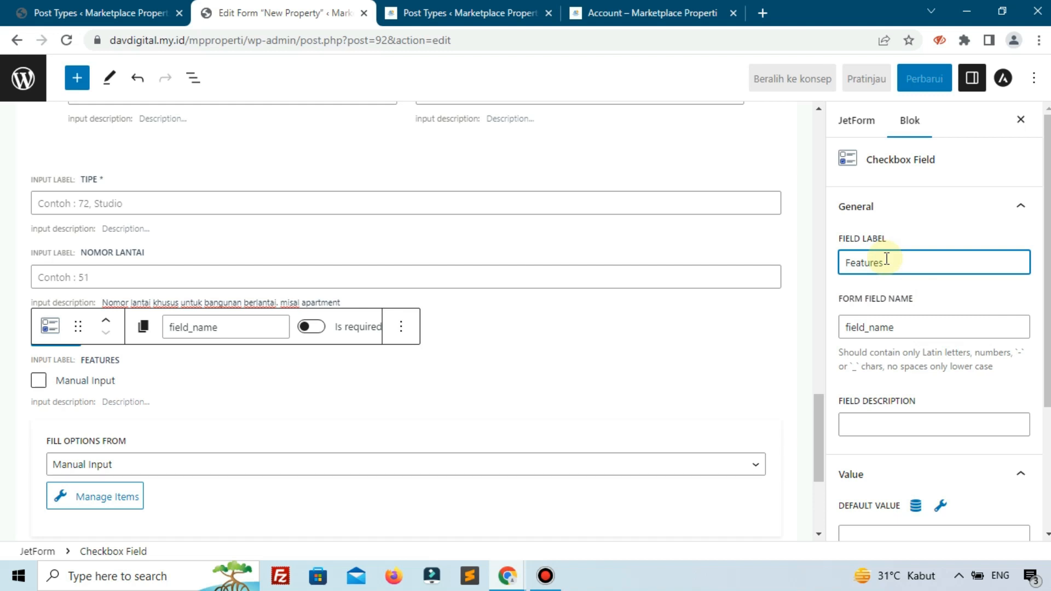
left_click(962, 296)
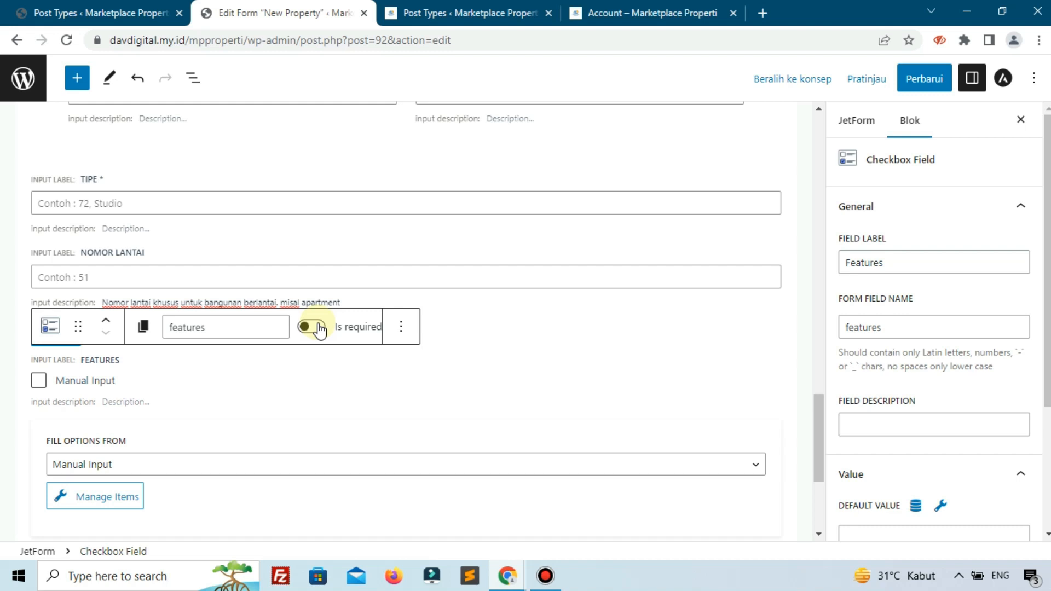
- Fill the Features checkbox options from a glossary and select the Features glossary
scroll(320, 329, "down", 3)
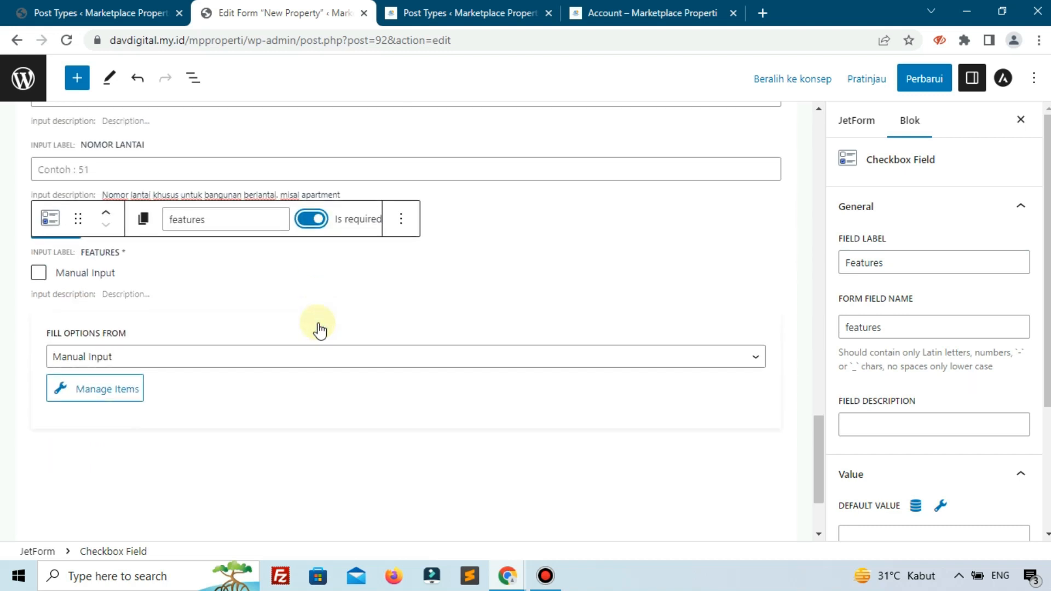
left_click(275, 311)
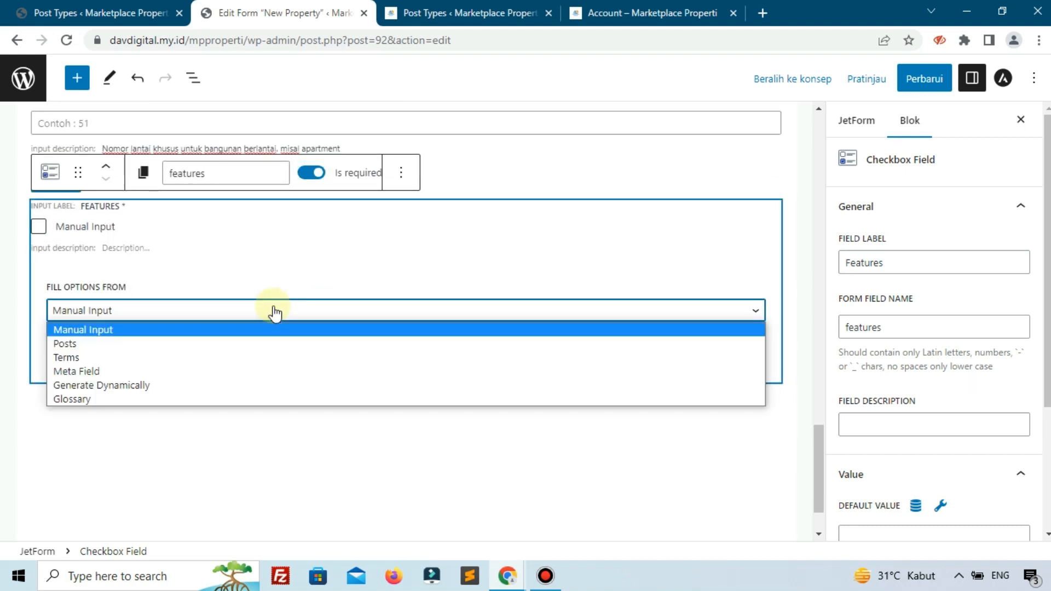
left_click(116, 401)
left_click(124, 359)
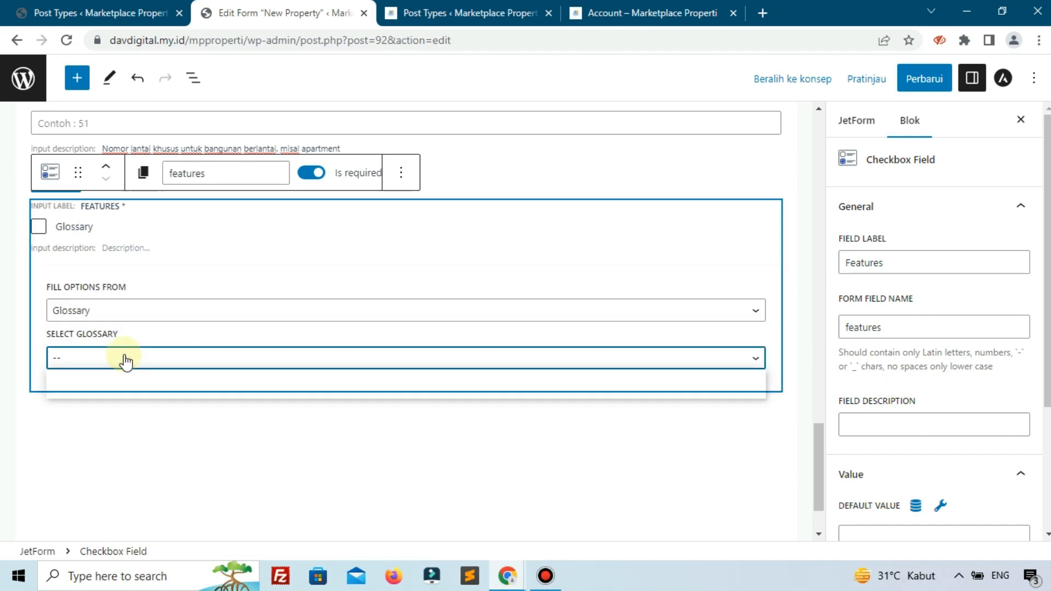
left_click(97, 390)
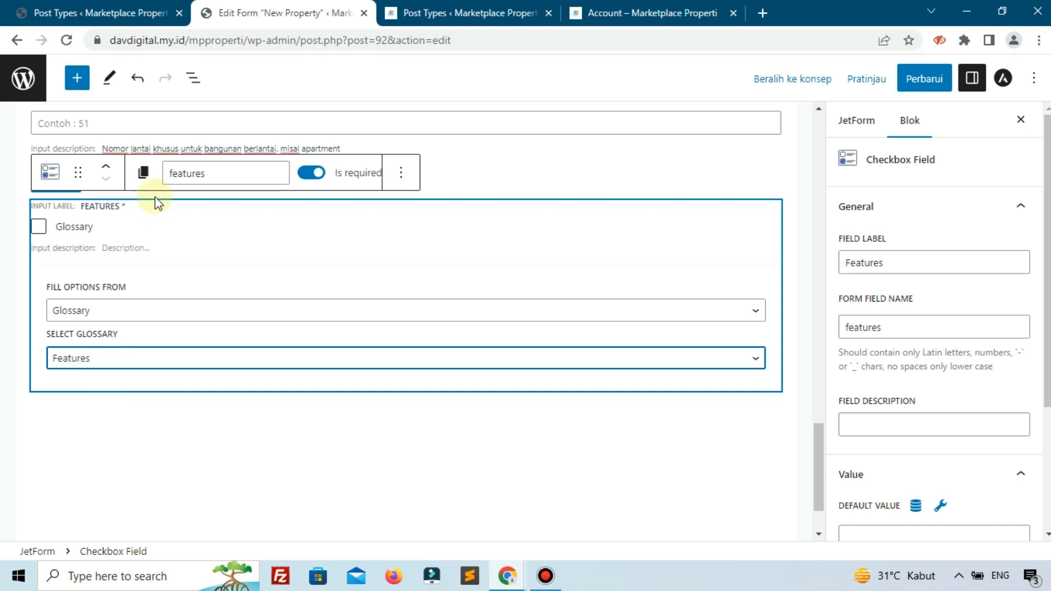
- Open the glossaries in the JetEngine dashboard to examine which ones are defined
left_click(96, 14)
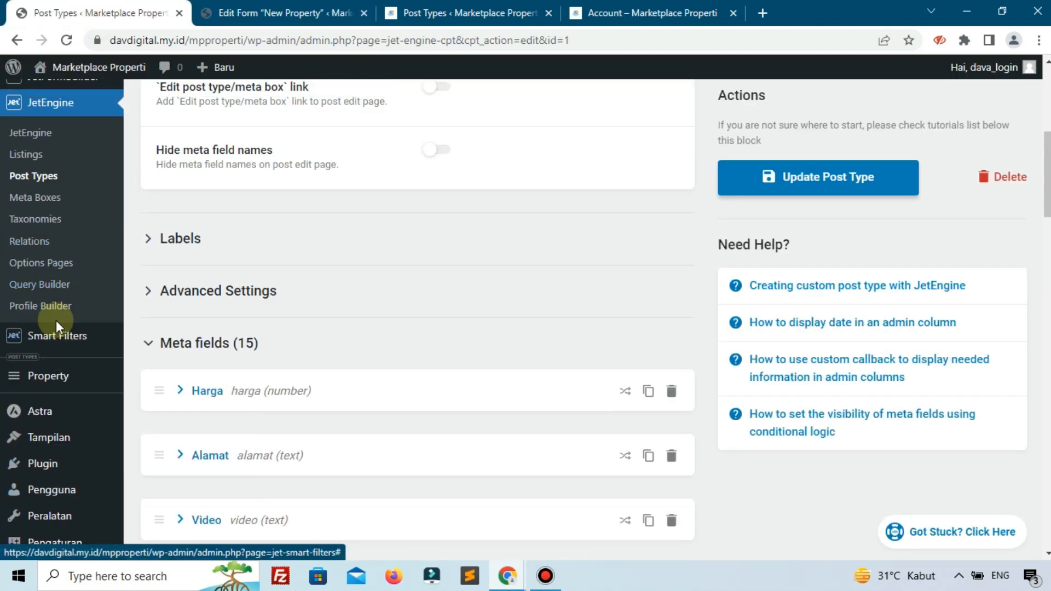
scroll(22, 210, "up", 1)
left_click(48, 216)
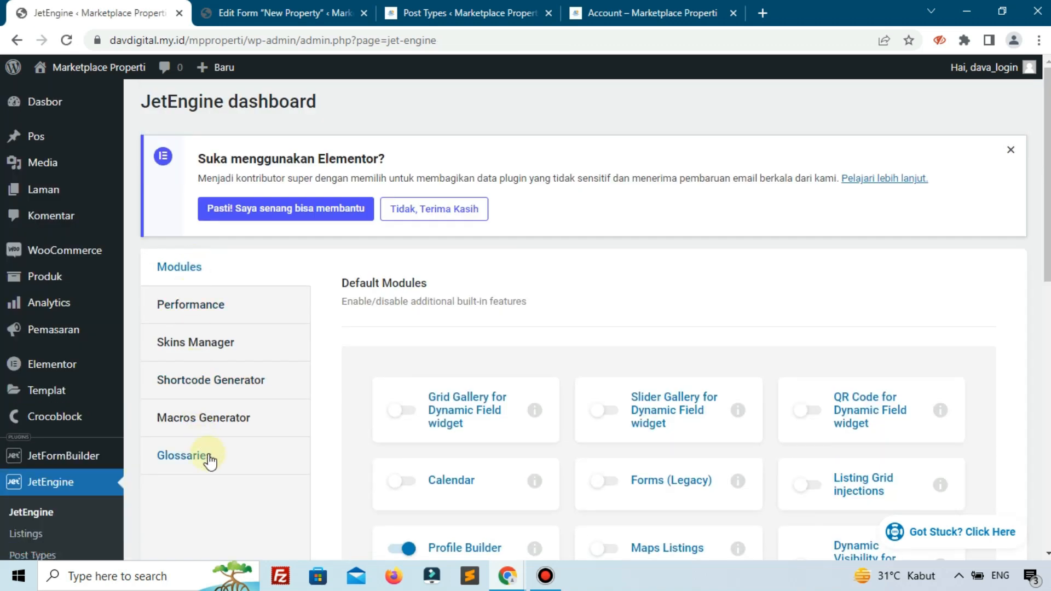
left_click(203, 459)
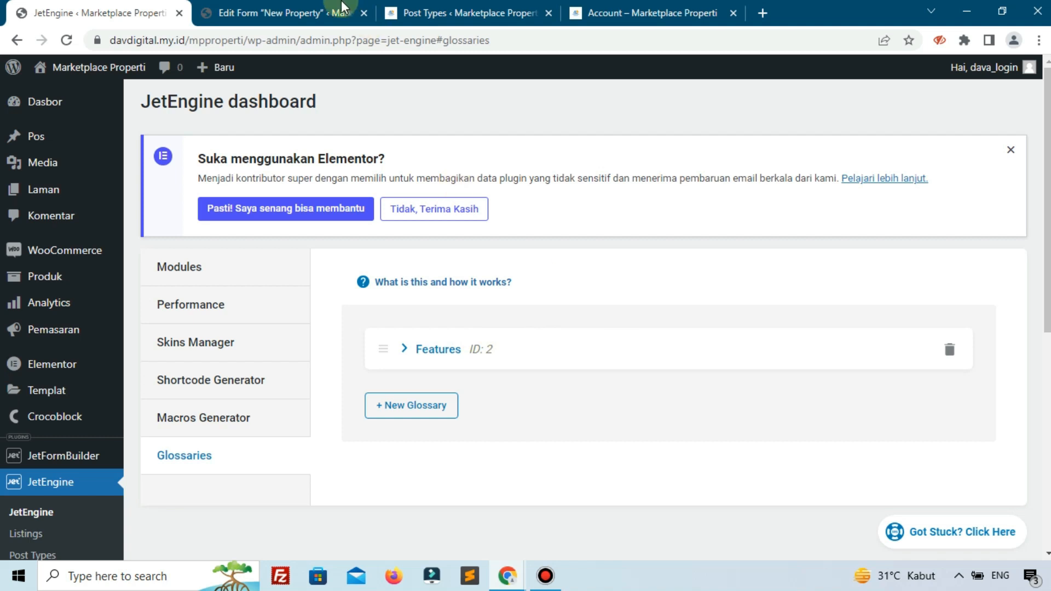
- Return to the New Property form, update it with the Features field and show the general JetForm settings
left_click(274, 12)
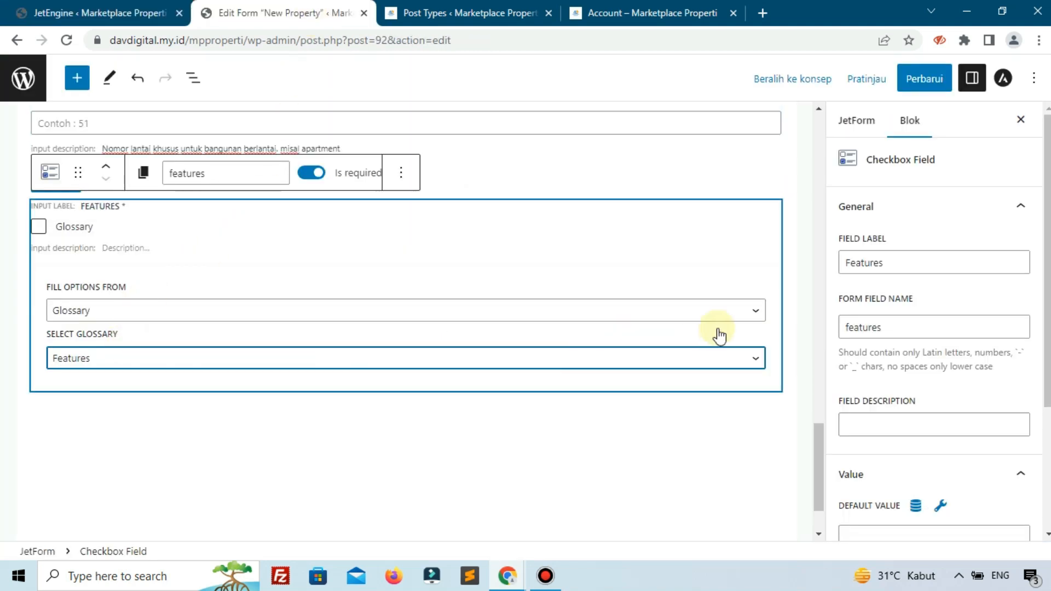
scroll(879, 328, "down", 3)
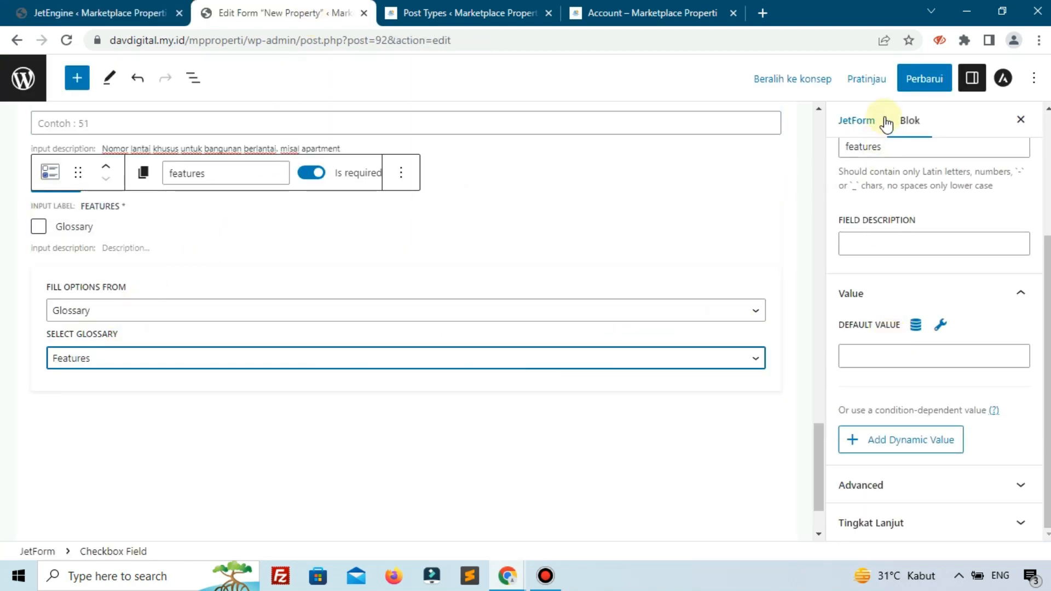
left_click(927, 81)
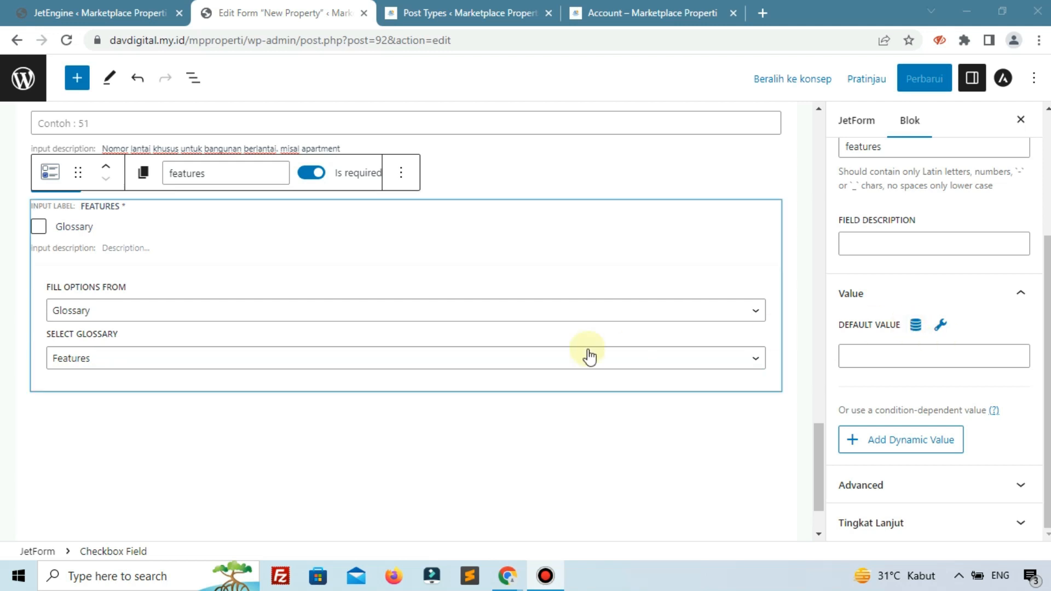
scroll(841, 268, "up", 3)
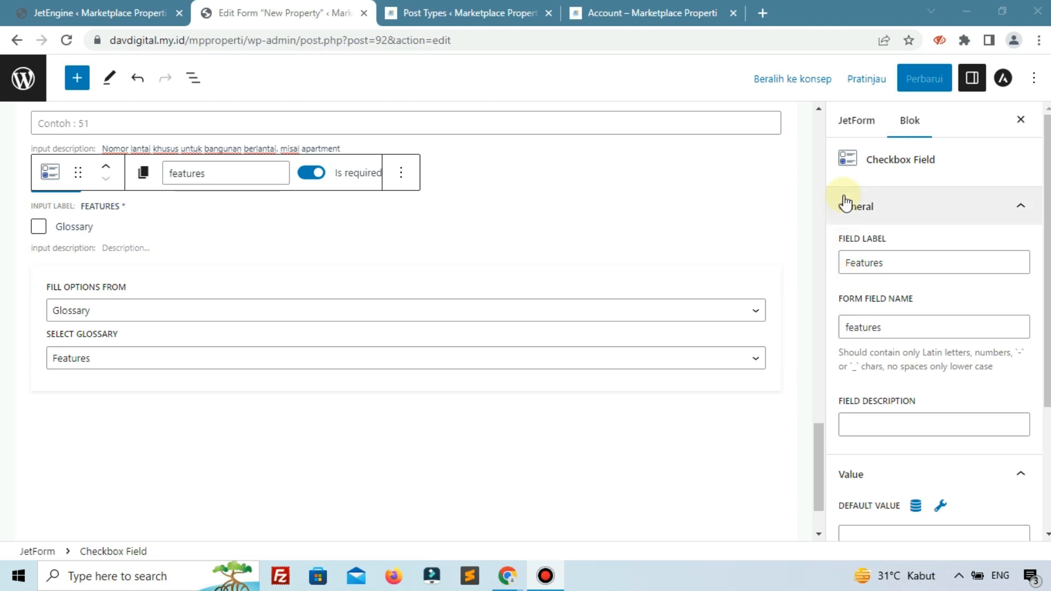
left_click(858, 123)
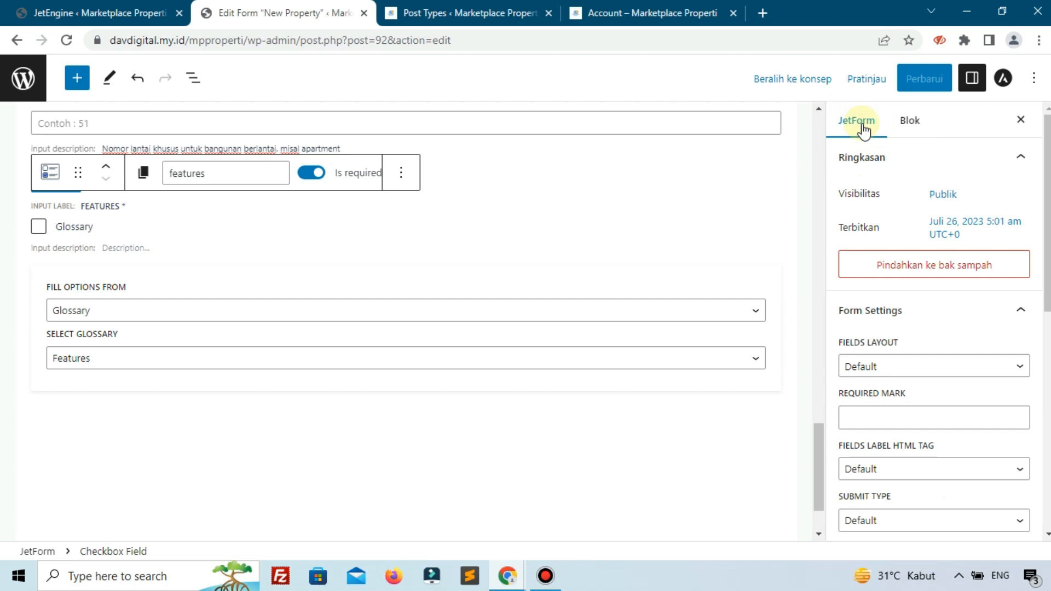